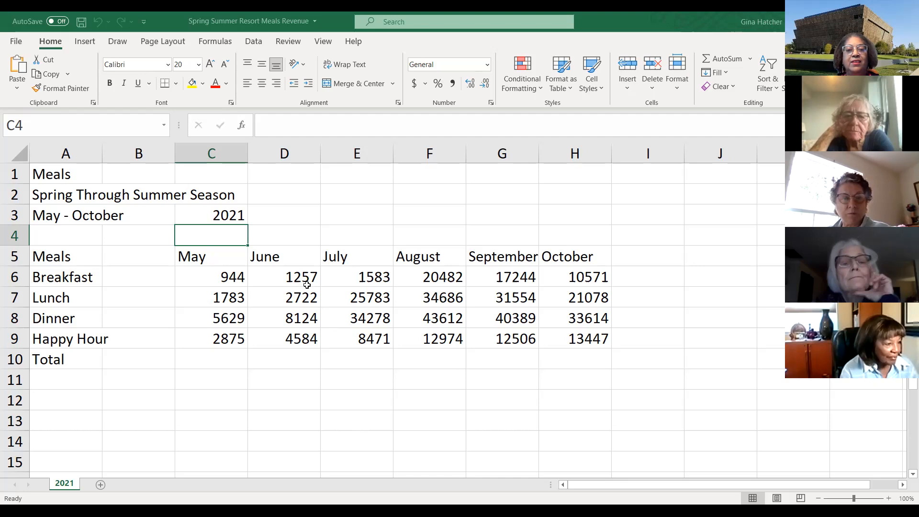
- Move the month headers and meal figures from columns C:H one column left so they start in column B
left_click_drag(205, 259, 575, 339)
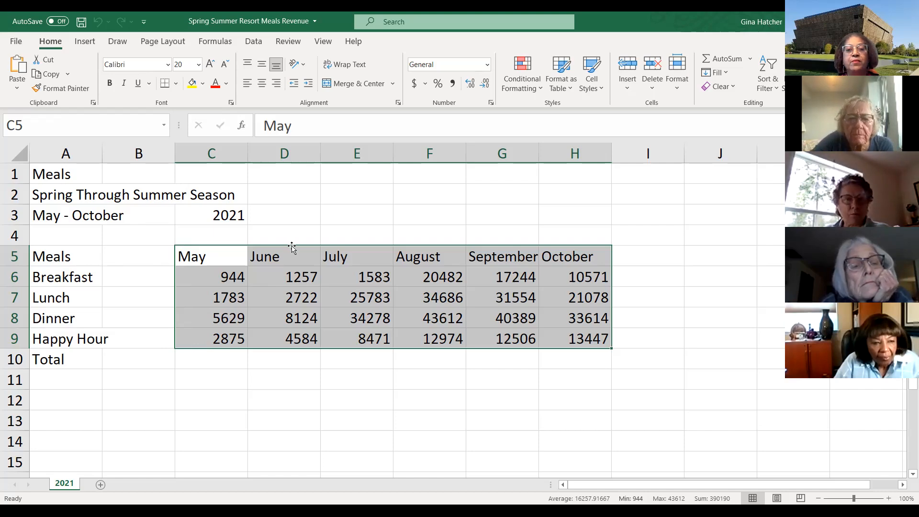
left_click_drag(292, 247, 232, 250)
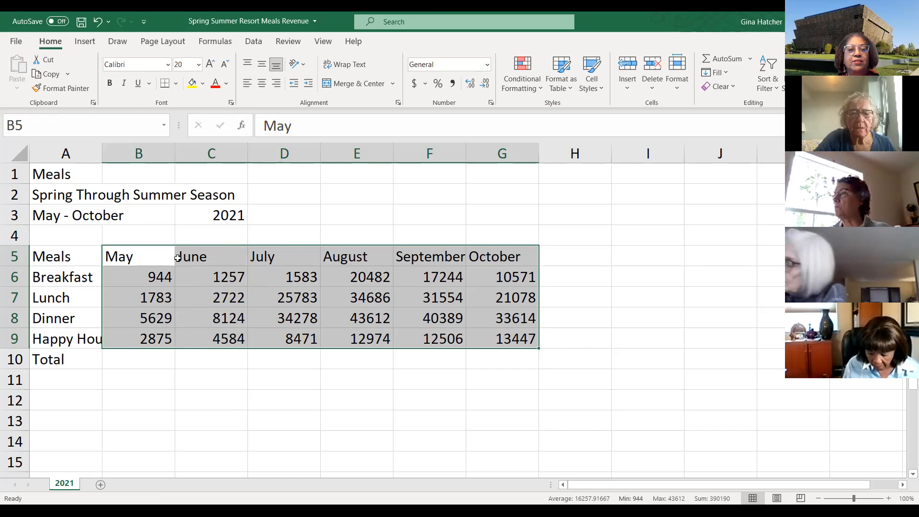
- Center the month headers May through October in row 5
left_click(156, 261)
left_click_drag(137, 258, 490, 254)
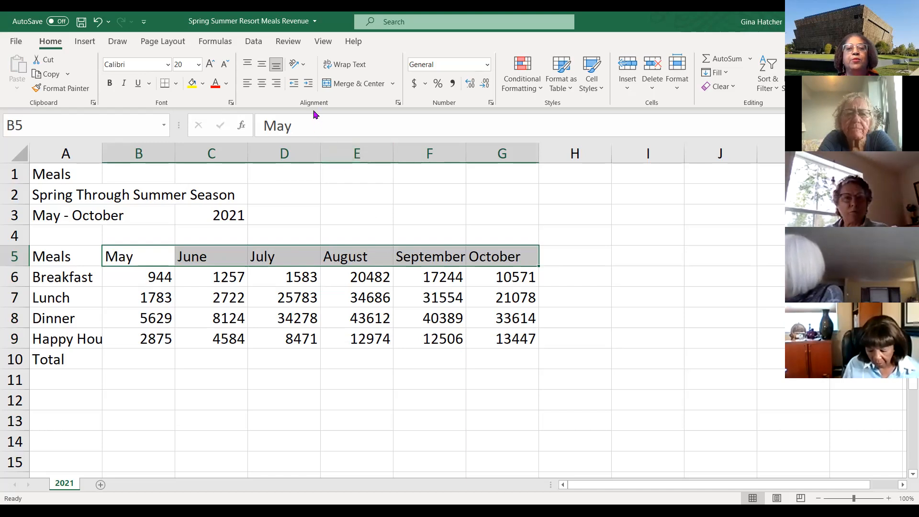
left_click(262, 89)
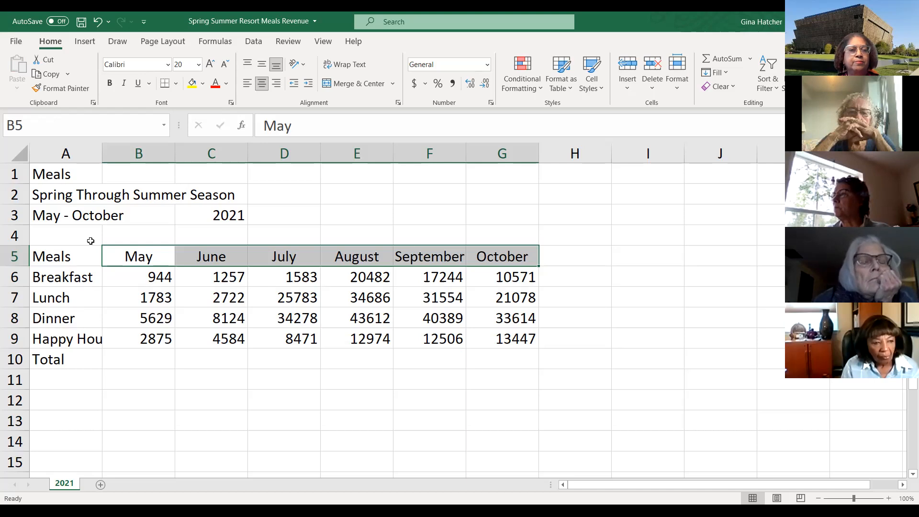
- Widen column A slightly
left_click(94, 154)
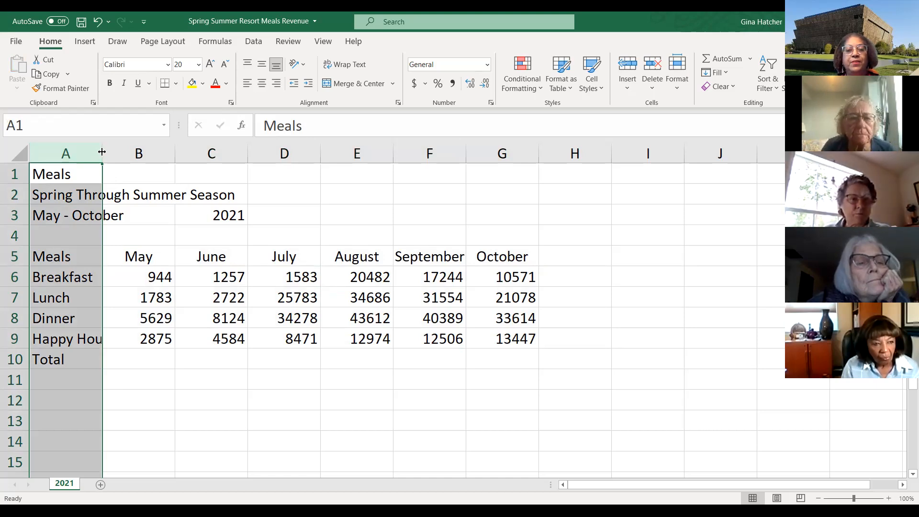
left_click_drag(102, 152, 113, 149)
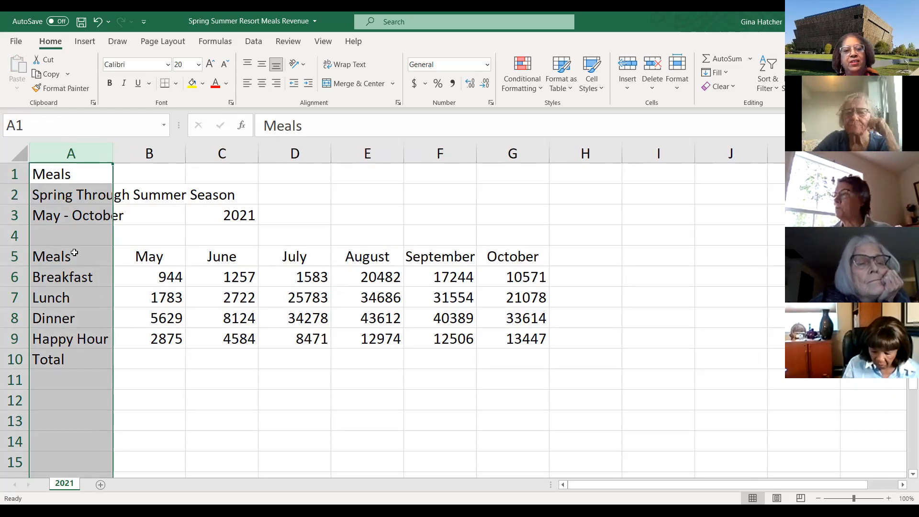
- Indent the meal labels Breakfast through Total in A6:A10
left_click(74, 252)
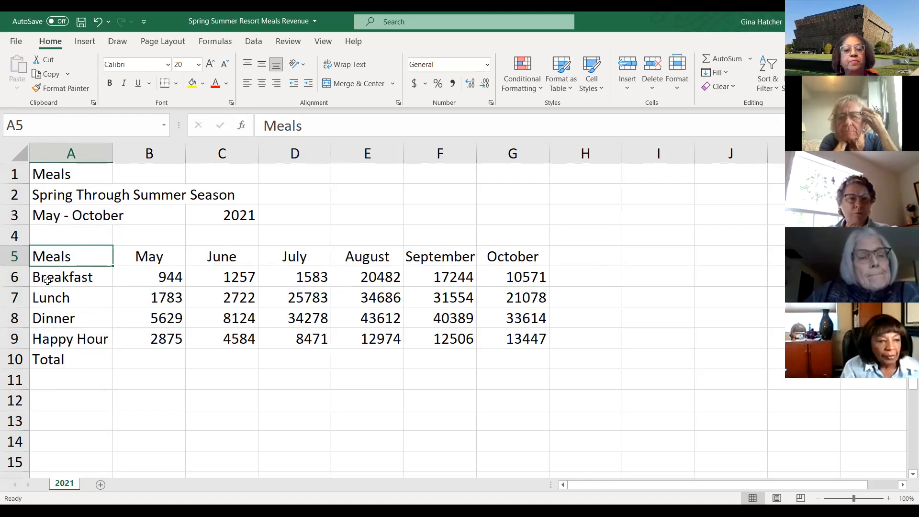
left_click(83, 276)
left_click_drag(84, 276, 73, 352)
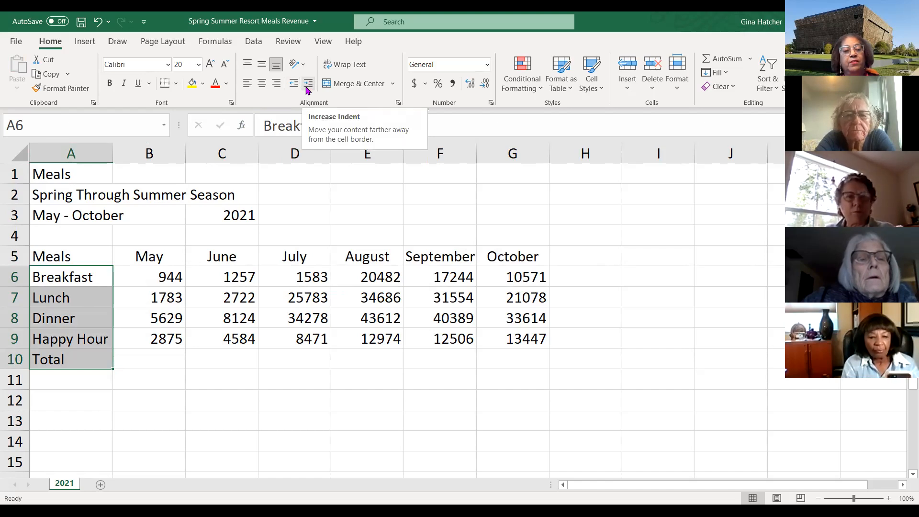
left_click(308, 84)
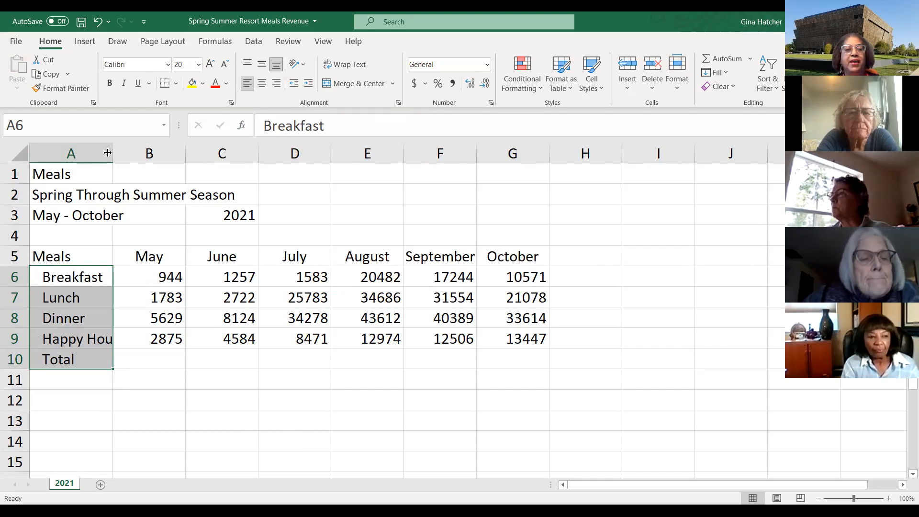
- Widen column A to fit Happy Hour and right-align the Total label in A10
left_click_drag(114, 154, 122, 154)
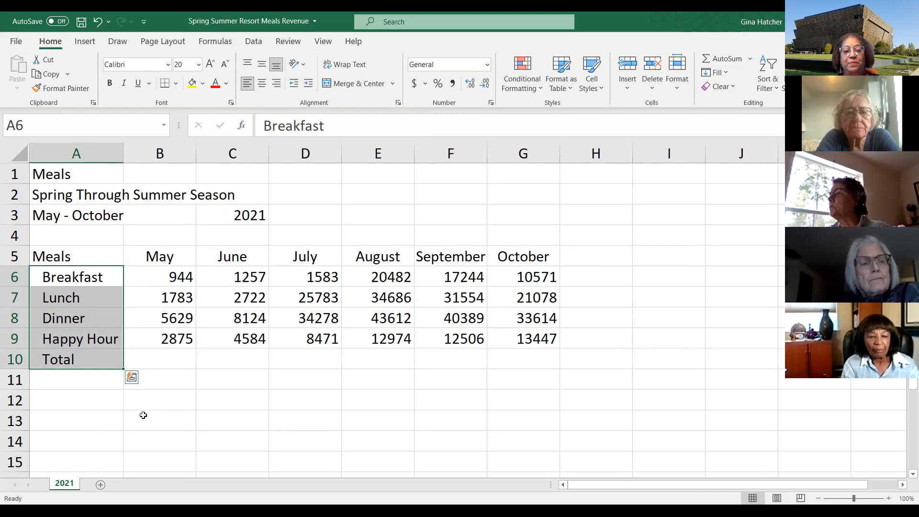
left_click(79, 360)
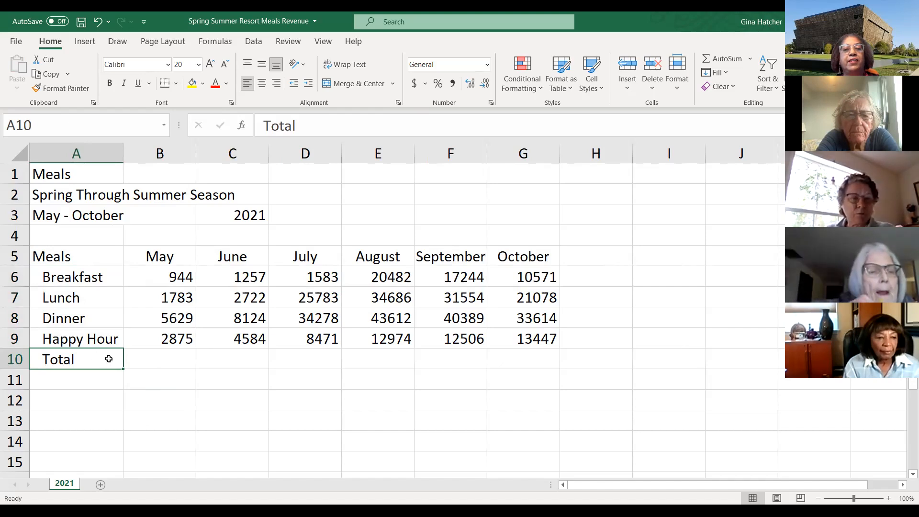
left_click(277, 86)
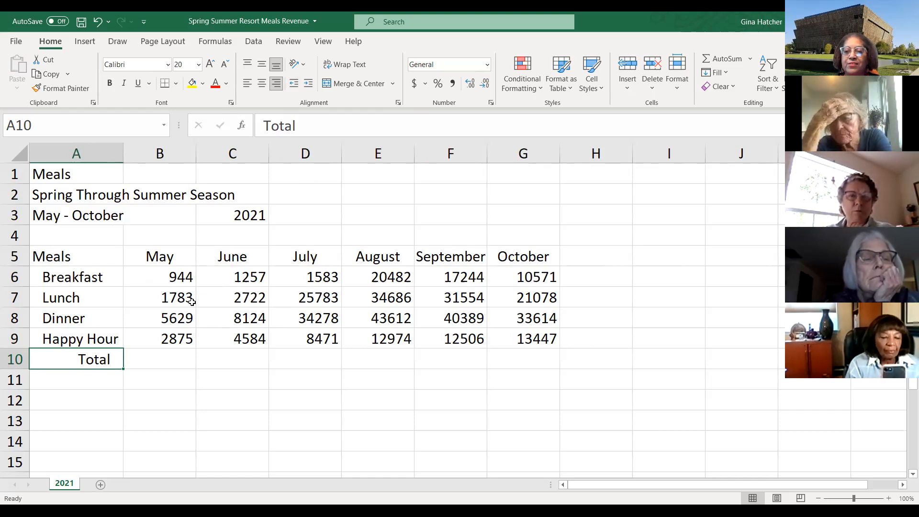
- Apply Comma Style with no decimal places to the meal figures in B6:G9
left_click(179, 276)
left_click_drag(216, 276, 535, 338)
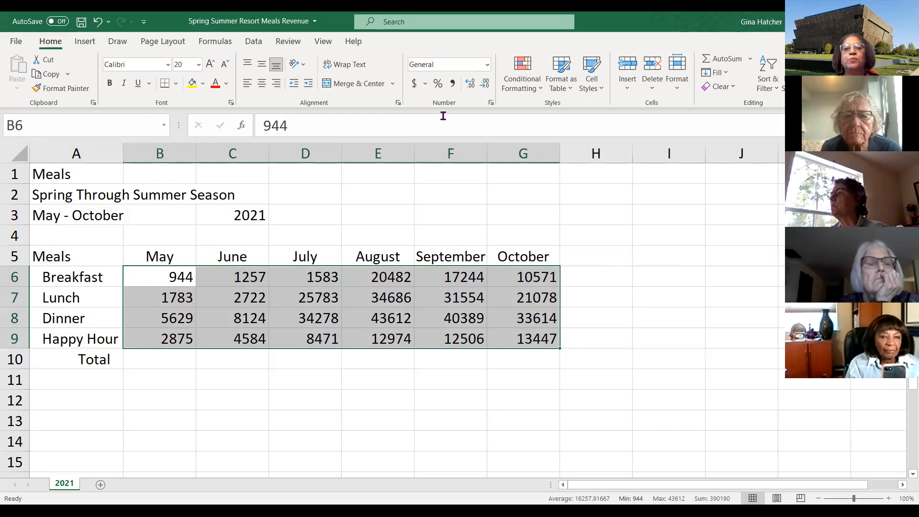
left_click(453, 85)
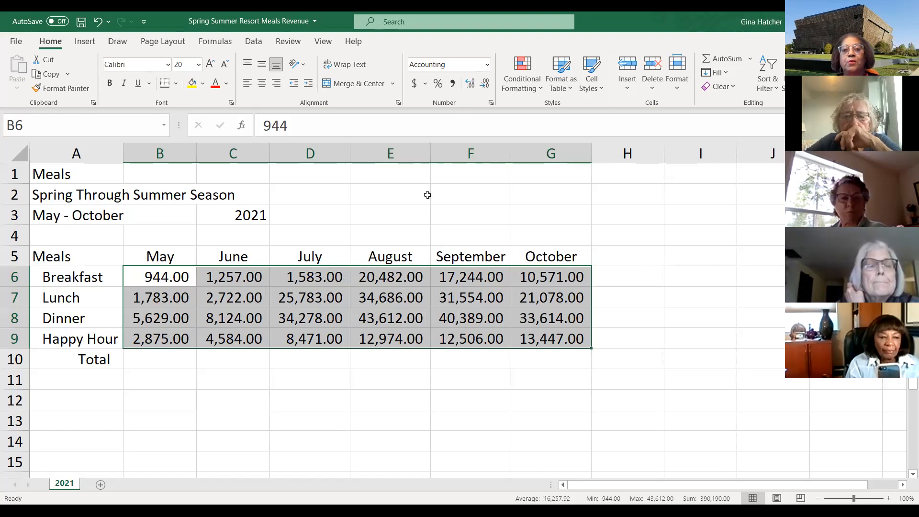
left_click(485, 84)
left_click(486, 84)
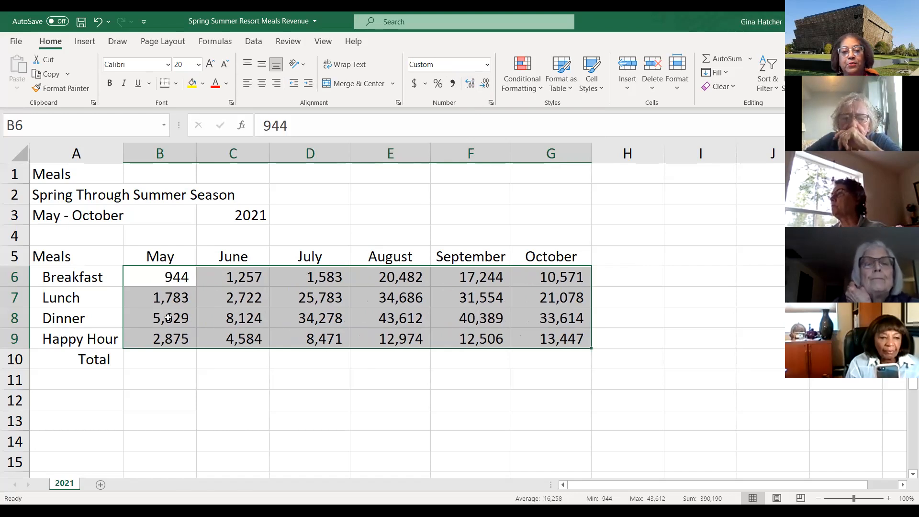
left_click(376, 391)
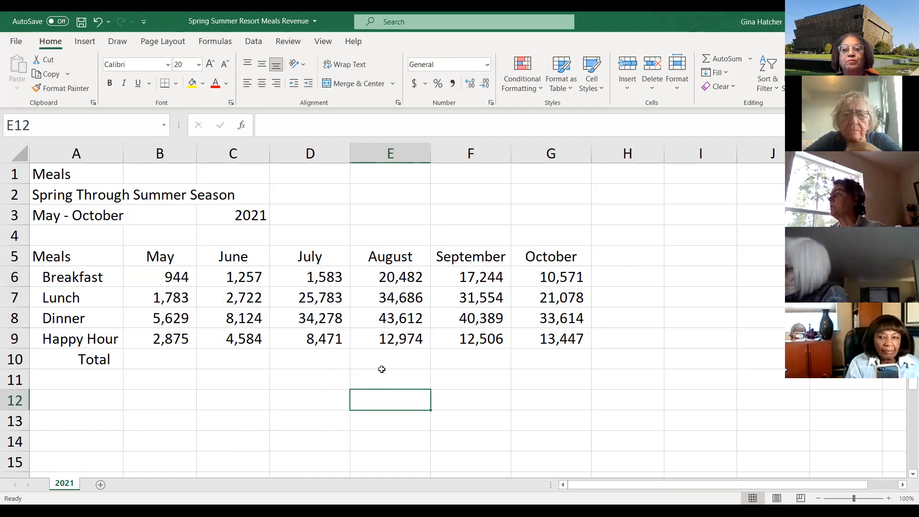
- AutoSum the May figures into B10 and fill the total formula across to G10
left_click(170, 359)
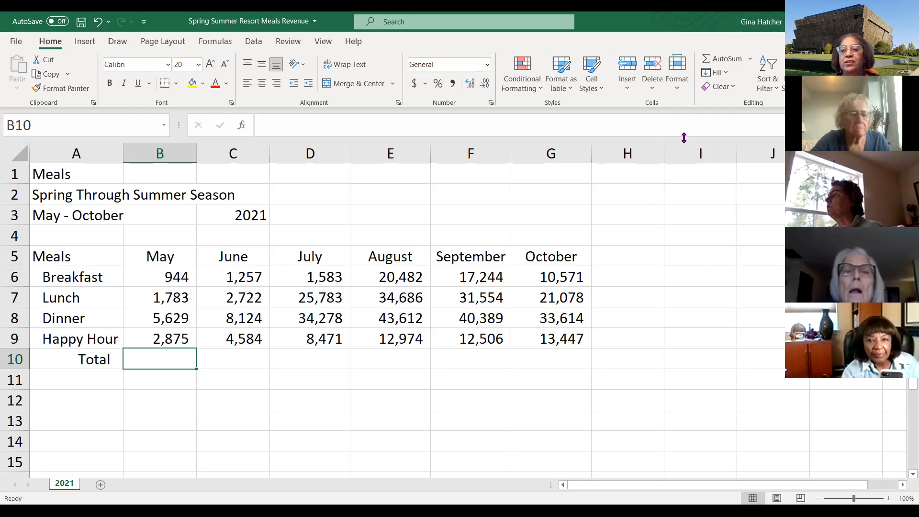
left_click(726, 67)
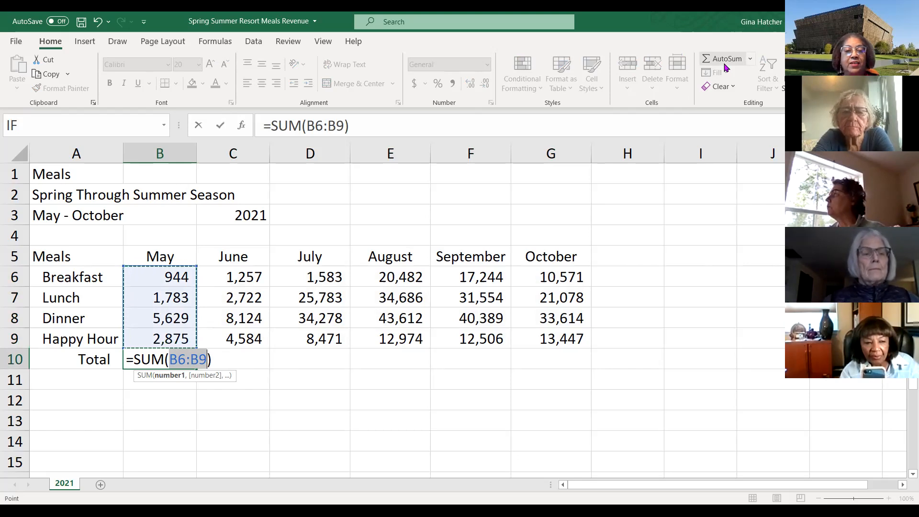
key("Return")
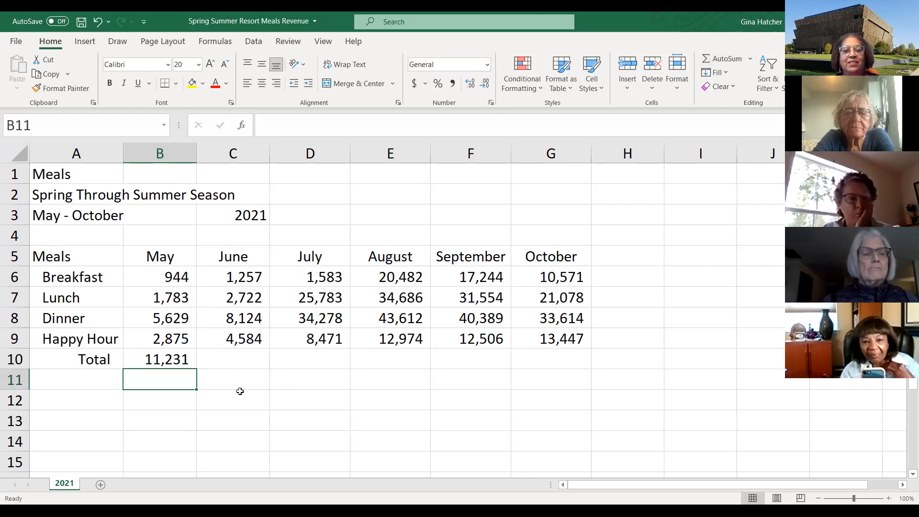
left_click(168, 359)
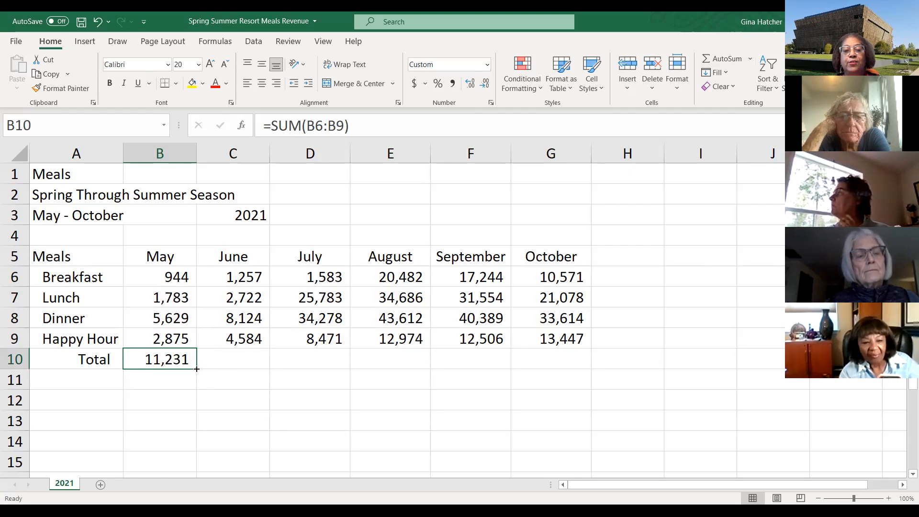
left_click_drag(197, 369, 575, 358)
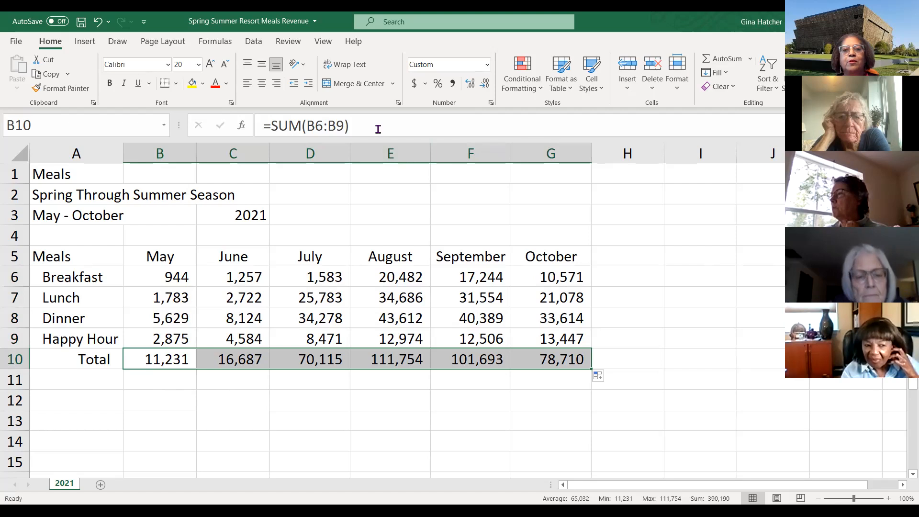
- Format the totals in B10:G10 as Accounting with no decimal places
left_click(415, 84)
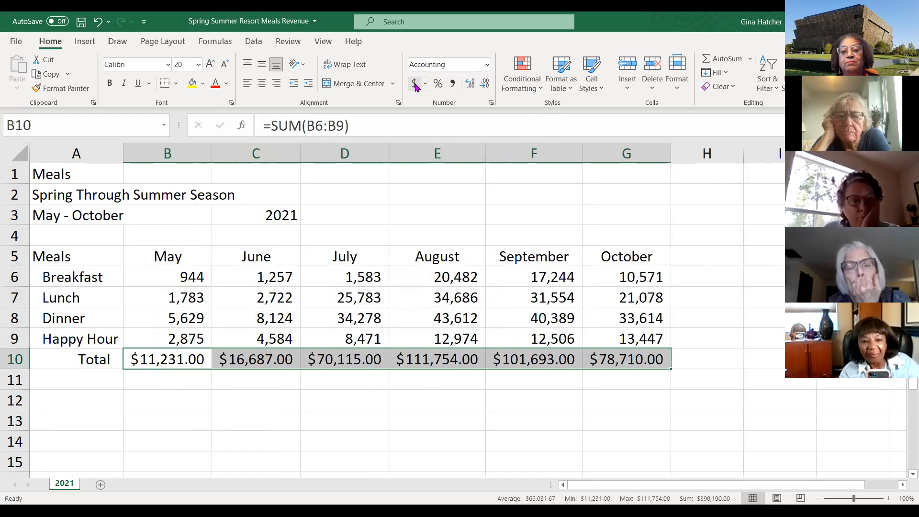
double_click(486, 86)
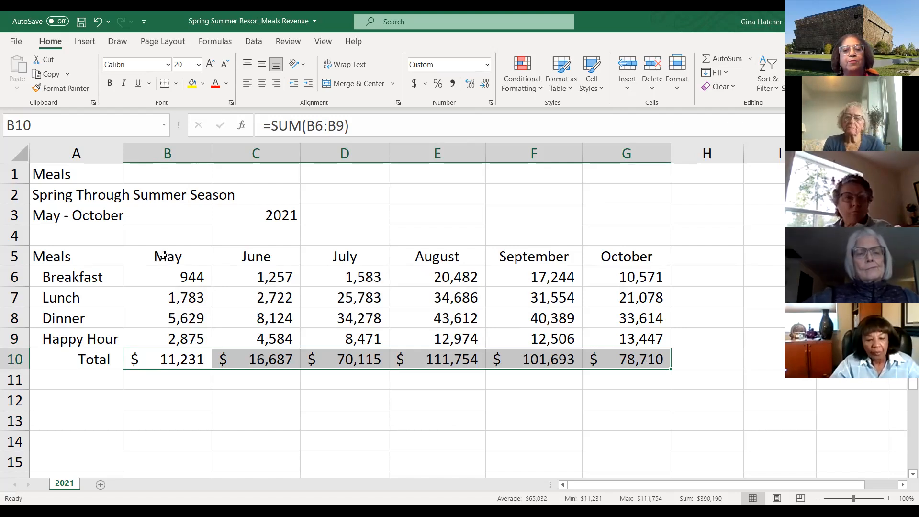
- Fill the month headers B5:G5 with Green, Accent 6, Lighter 40%
left_click_drag(152, 258, 626, 257)
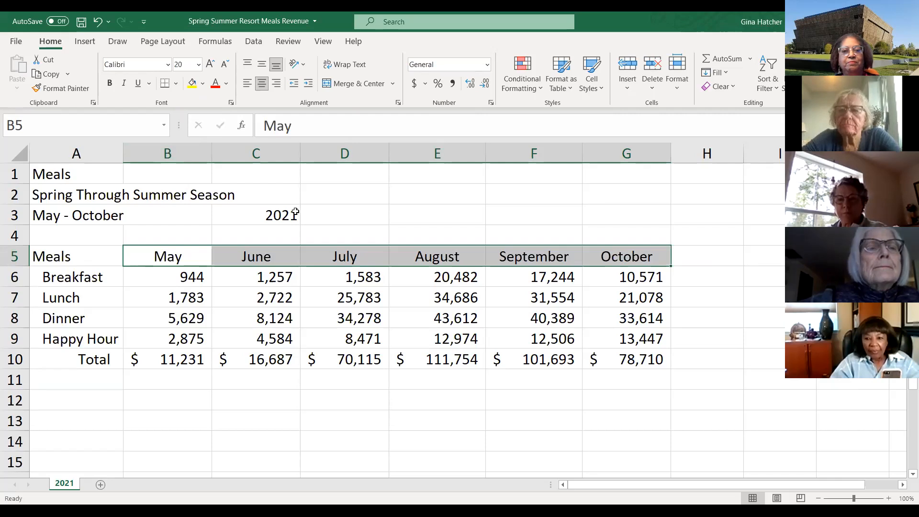
left_click(203, 84)
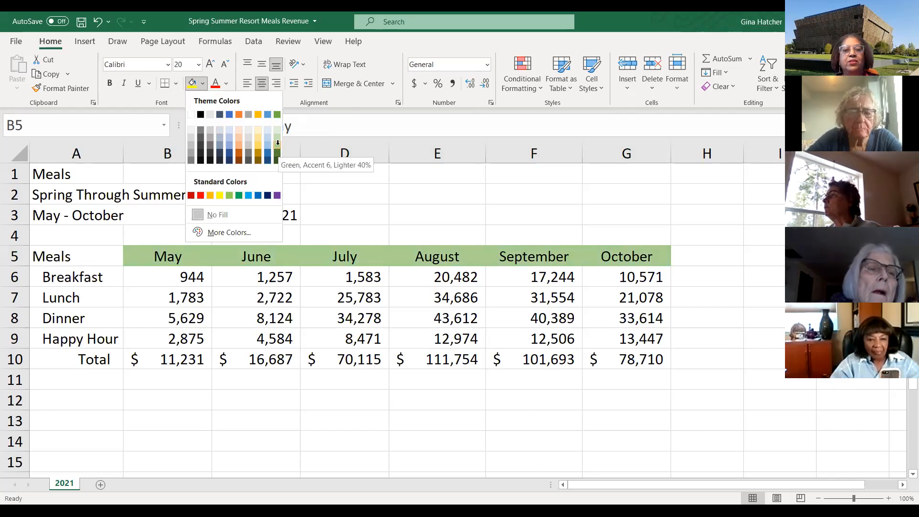
left_click(330, 436)
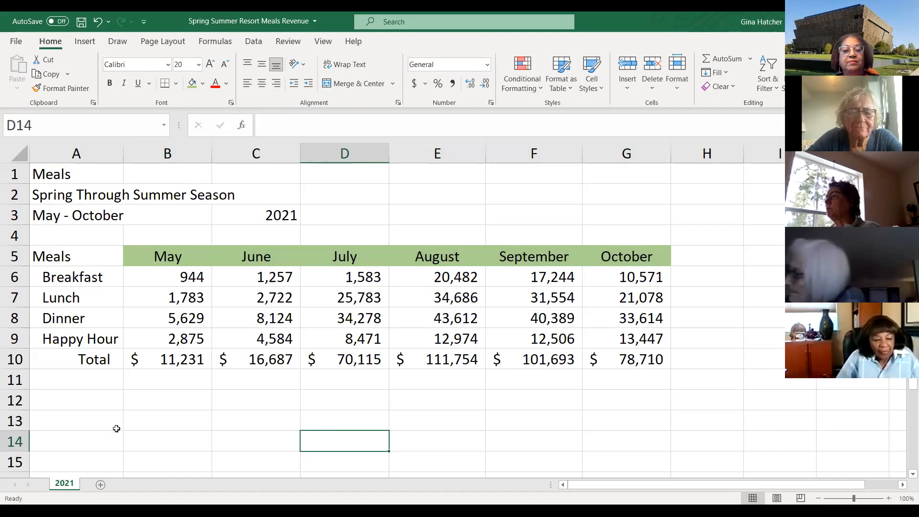
- Fill the Meals header cell A5 with Gold, Accent 4, Lighter 40%
left_click(69, 258)
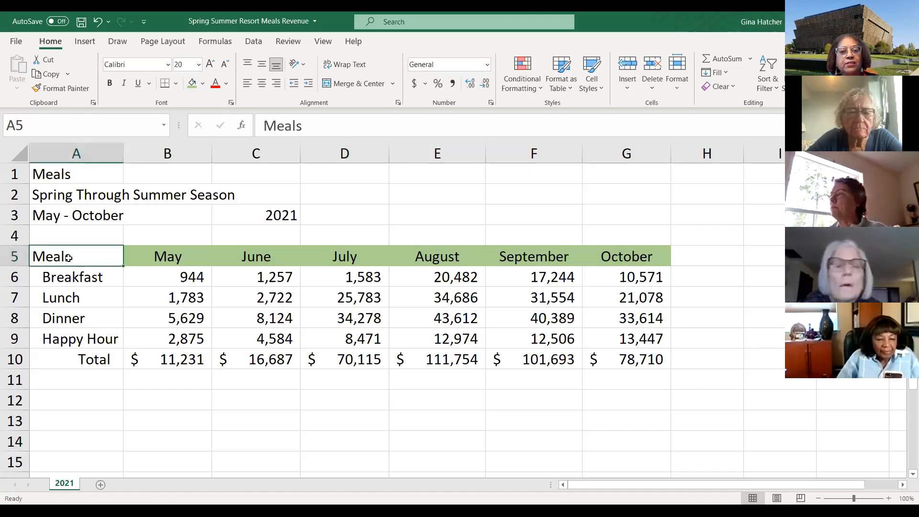
left_click(202, 85)
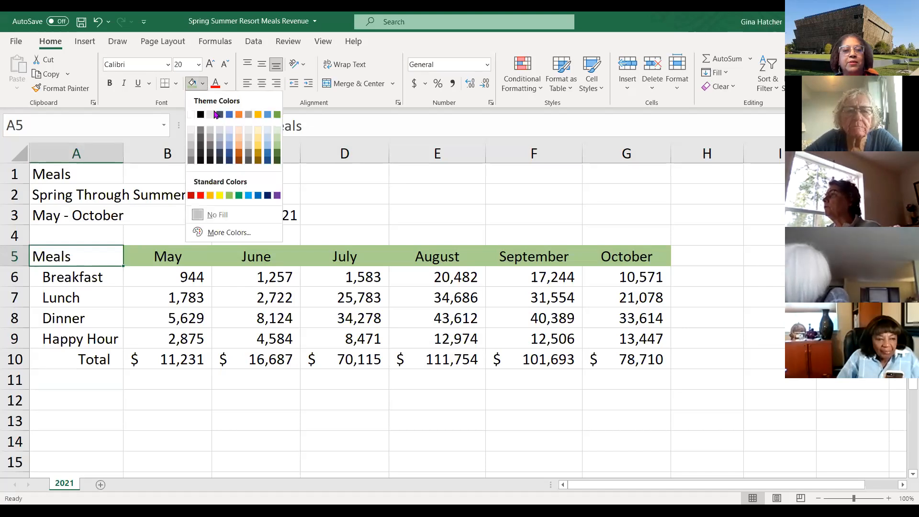
left_click(257, 148)
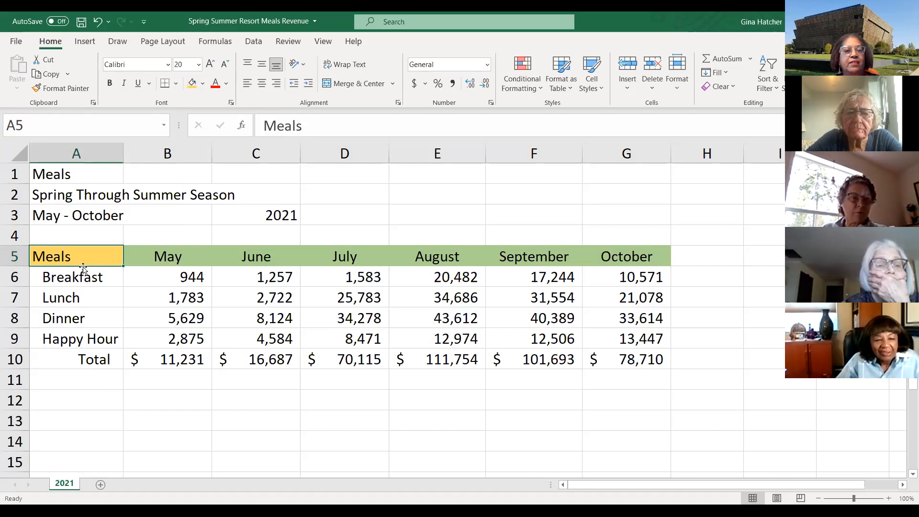
- Fill the meal labels A6:A9 with the same gold color
left_click_drag(67, 281, 66, 335)
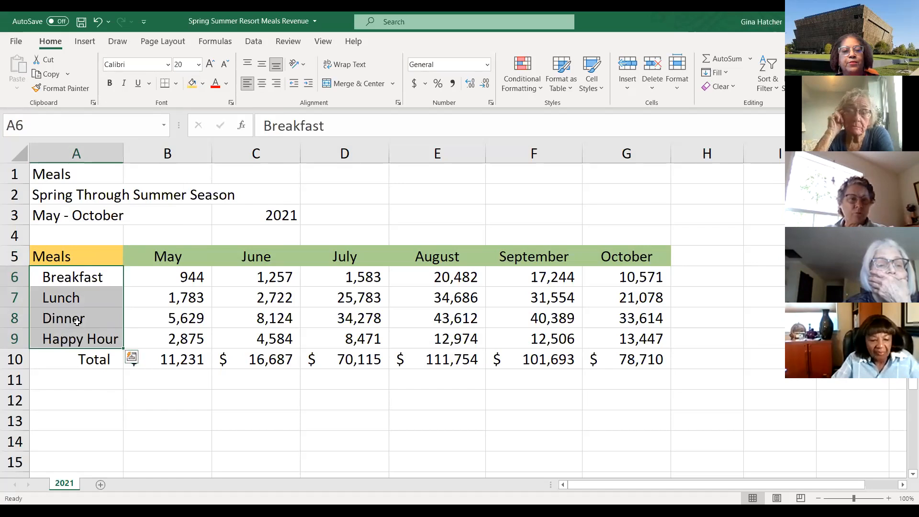
left_click(192, 85)
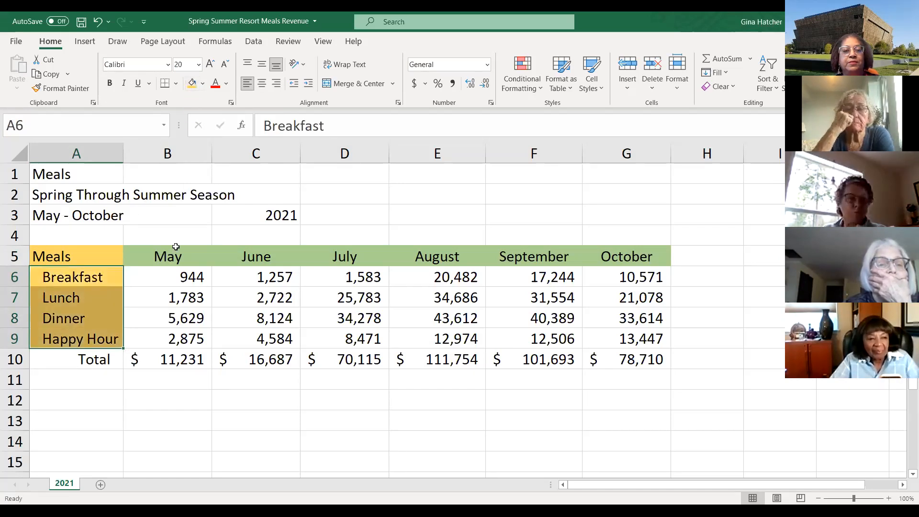
left_click(227, 433)
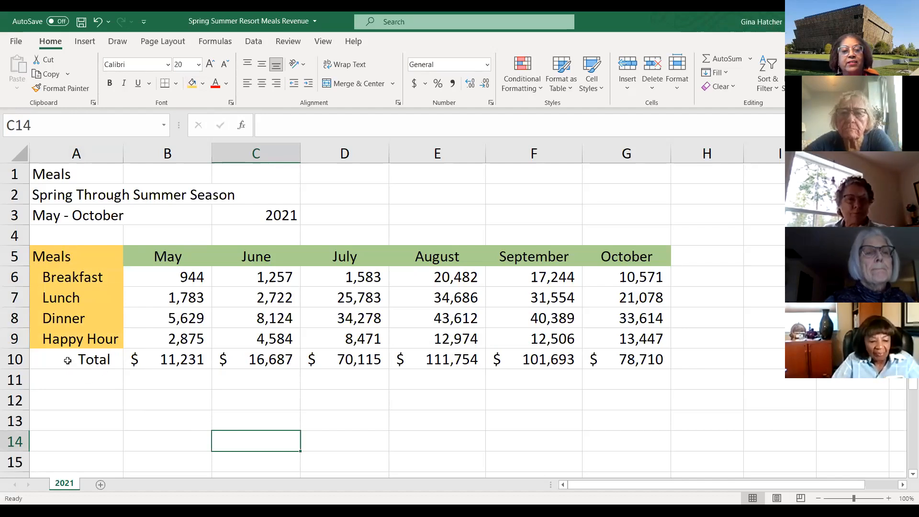
- Apply the Total cell style to the totals row A10:G10
left_click_drag(58, 362, 600, 359)
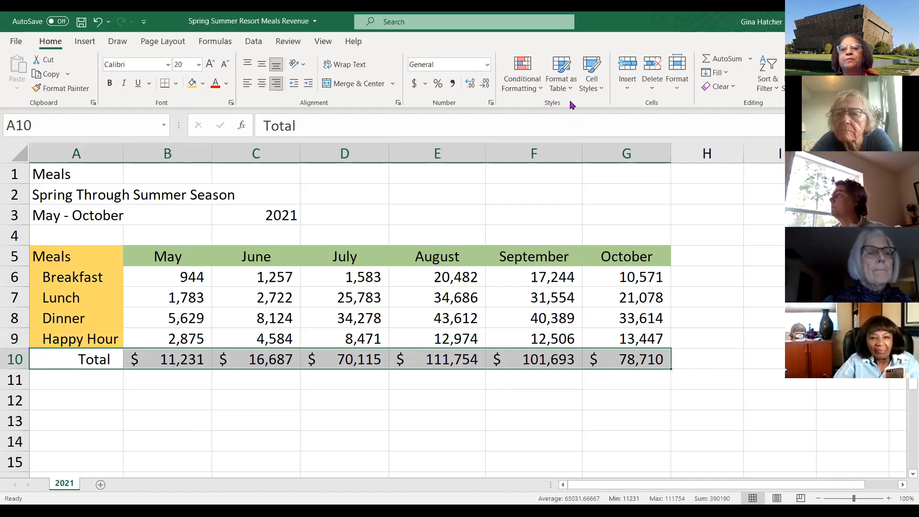
left_click(601, 88)
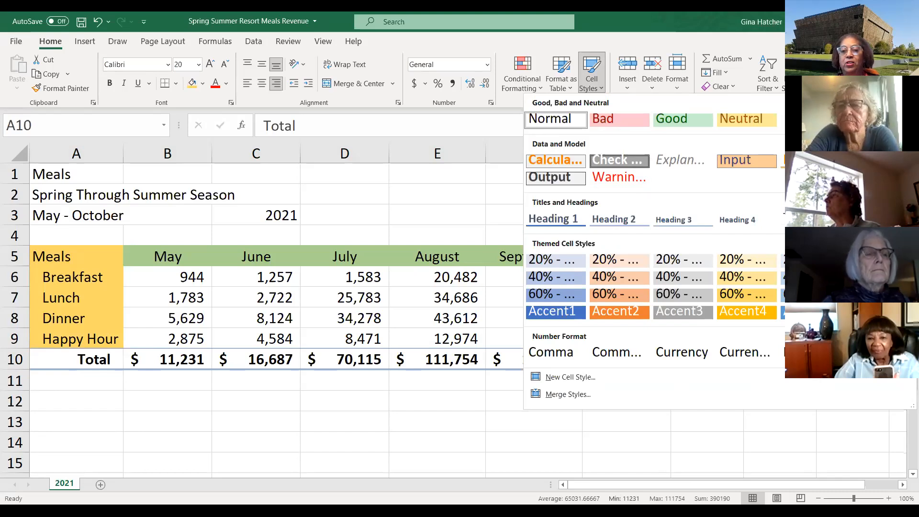
left_click(592, 432)
left_click(591, 433)
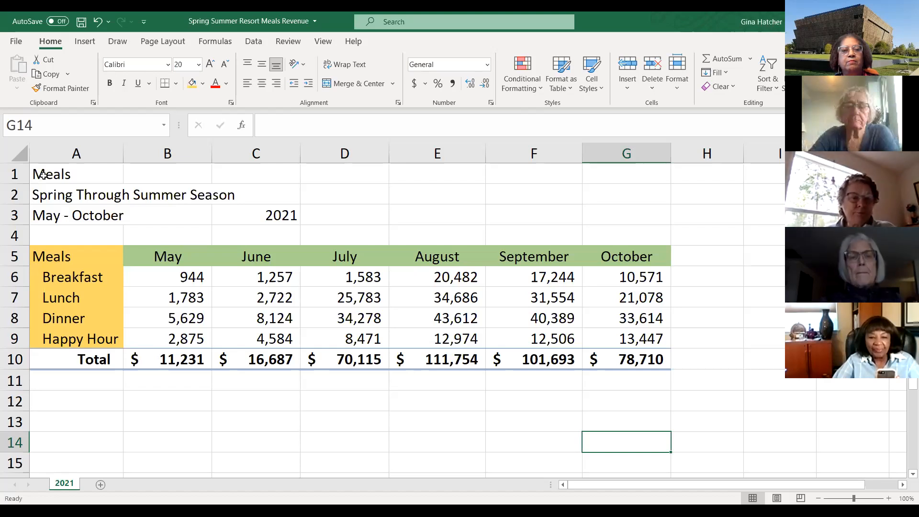
- Merge and center the title rows 1 and 2 across columns A to G
left_click_drag(43, 175, 633, 185)
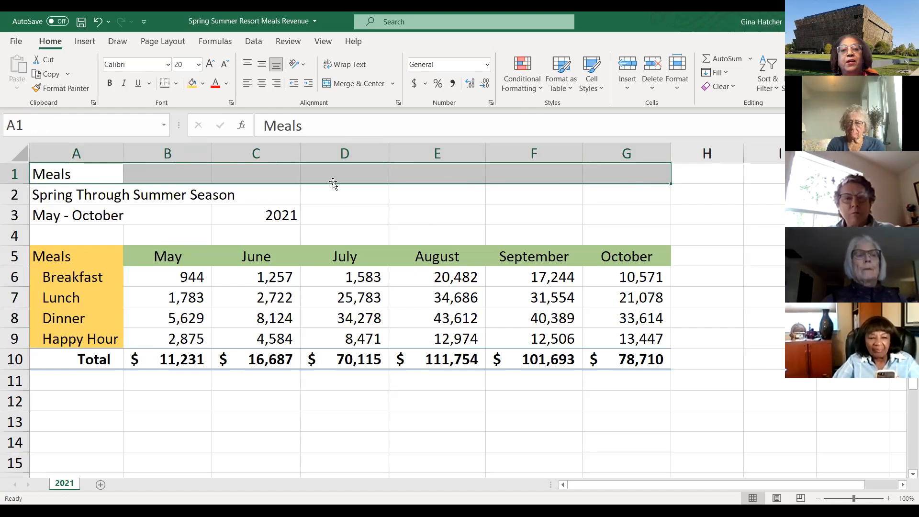
left_click(367, 88)
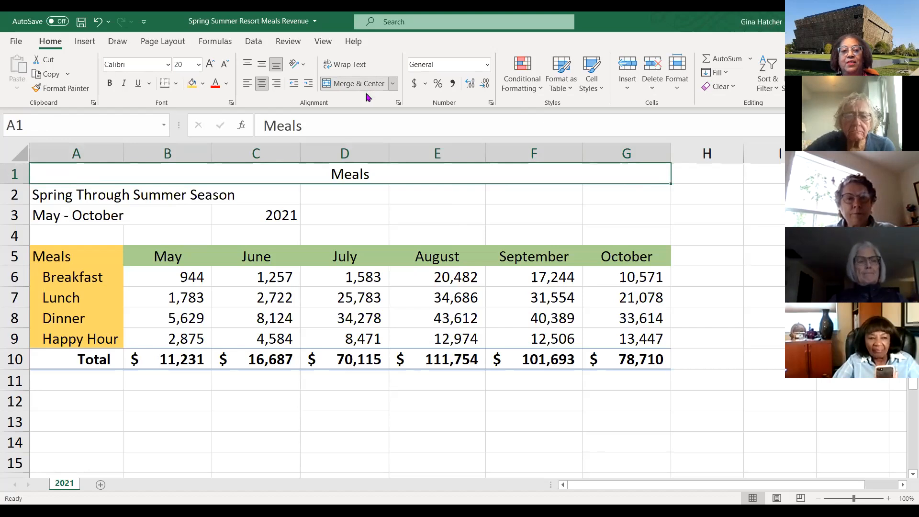
left_click_drag(68, 196, 609, 195)
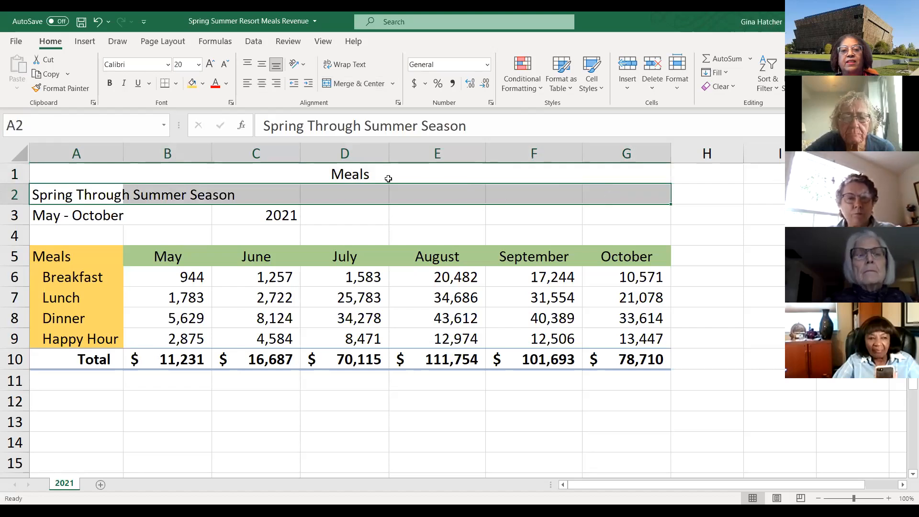
left_click(358, 84)
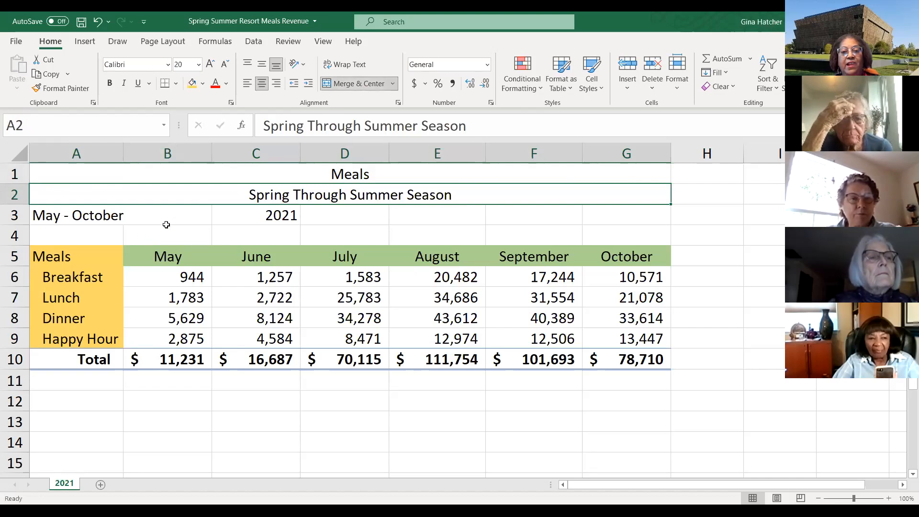
- Clear the May - October text from cell A3
left_click(138, 216)
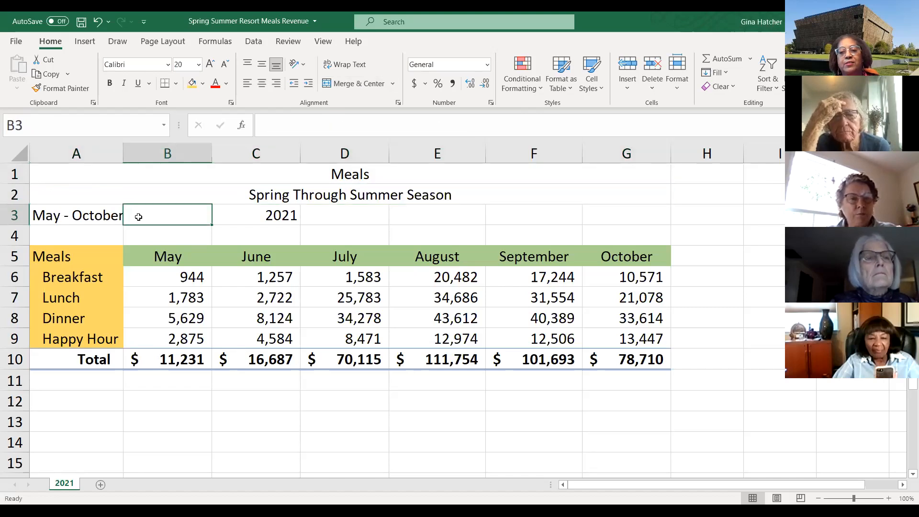
left_click(76, 221)
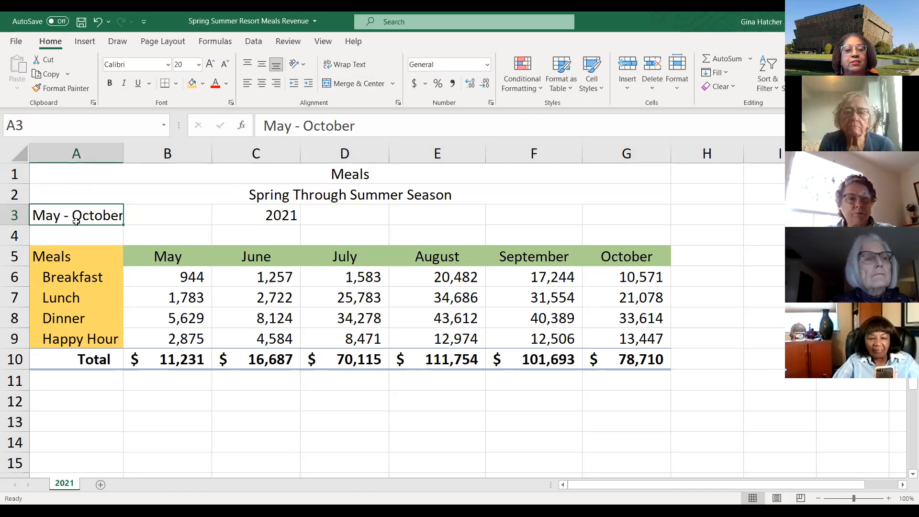
key("BackSpace")
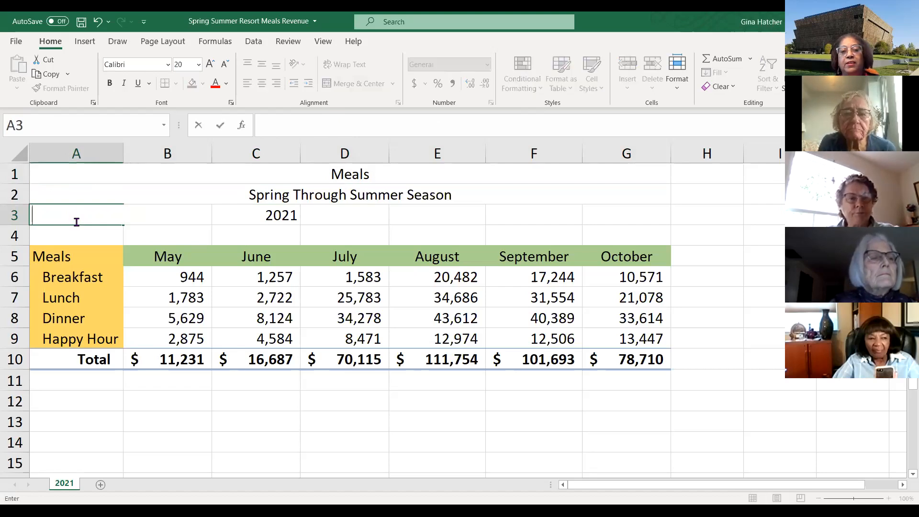
left_click(156, 234)
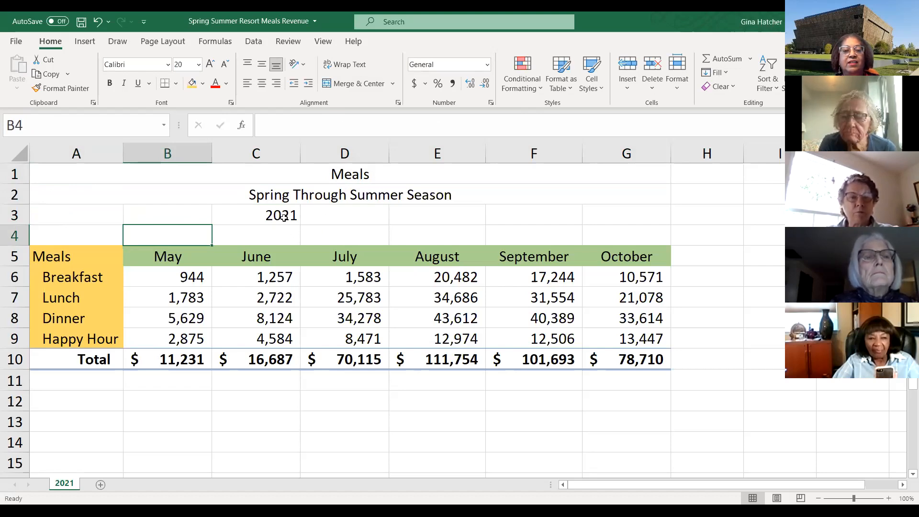
- Merge and center the year 2021 across A3:G3
left_click(284, 216)
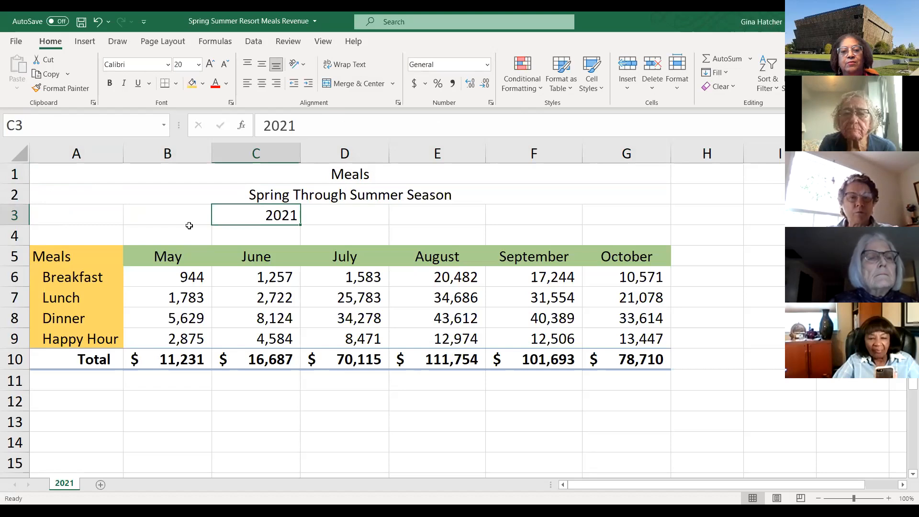
left_click(67, 217)
left_click_drag(67, 217, 607, 206)
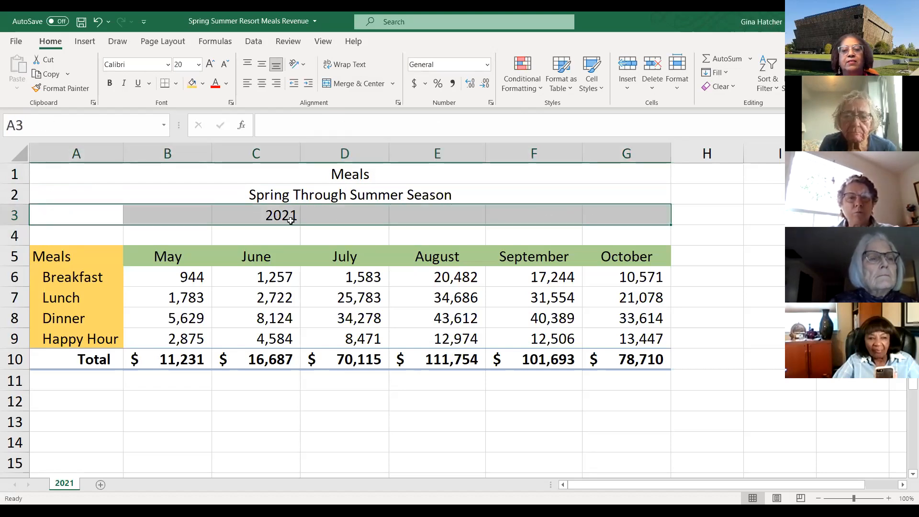
left_click(365, 84)
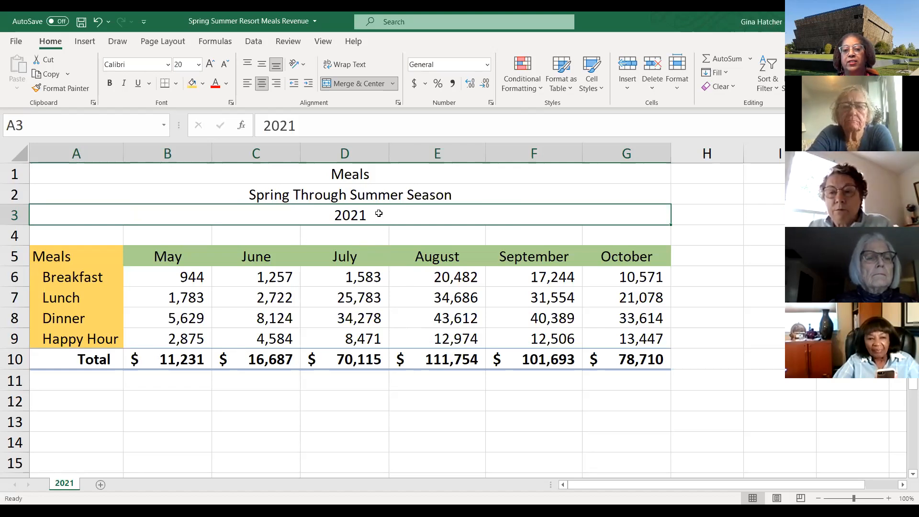
left_click(379, 195)
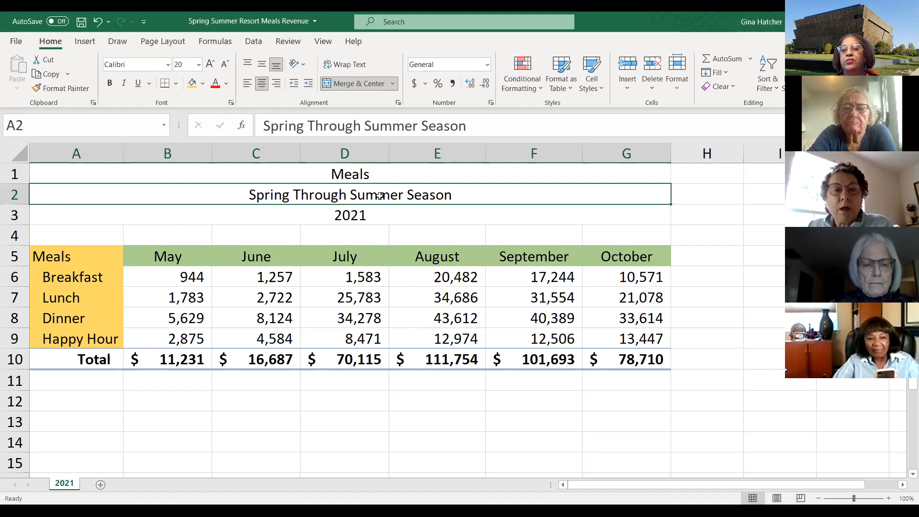
left_click(405, 424)
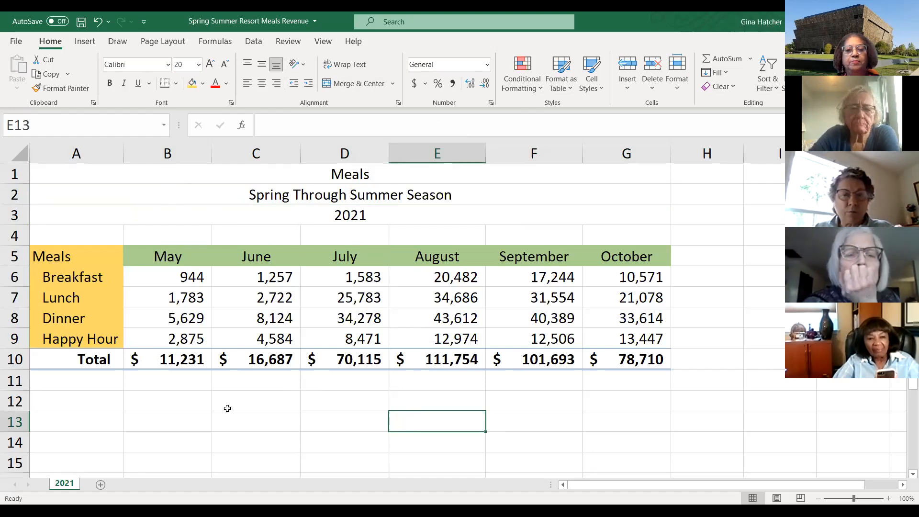
scroll(237, 407, "down", 1)
scroll(236, 408, "up", 1)
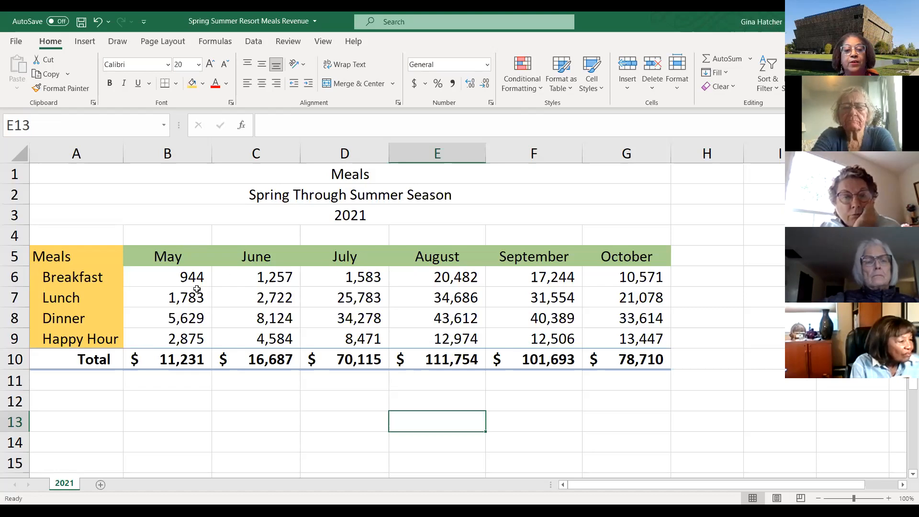
- Create a copy of the 2021 sheet placed at the end of the workbook
right_click(67, 487)
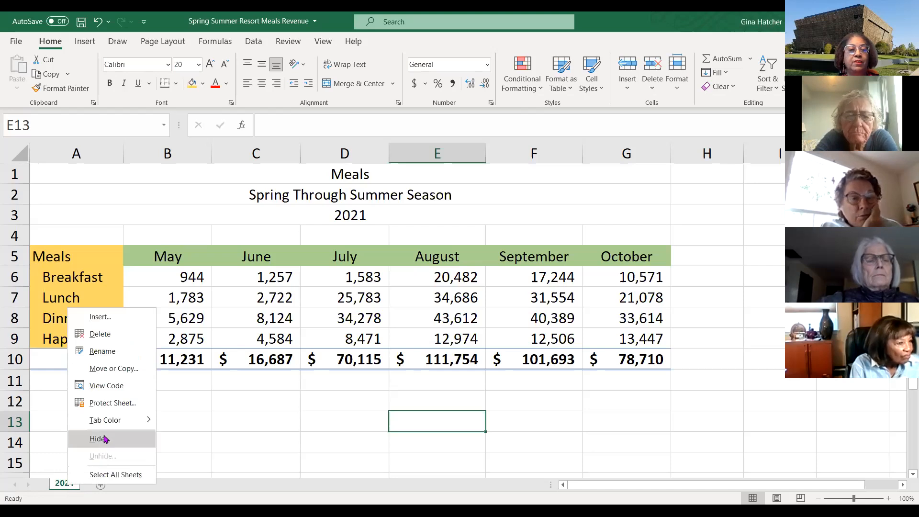
left_click(121, 374)
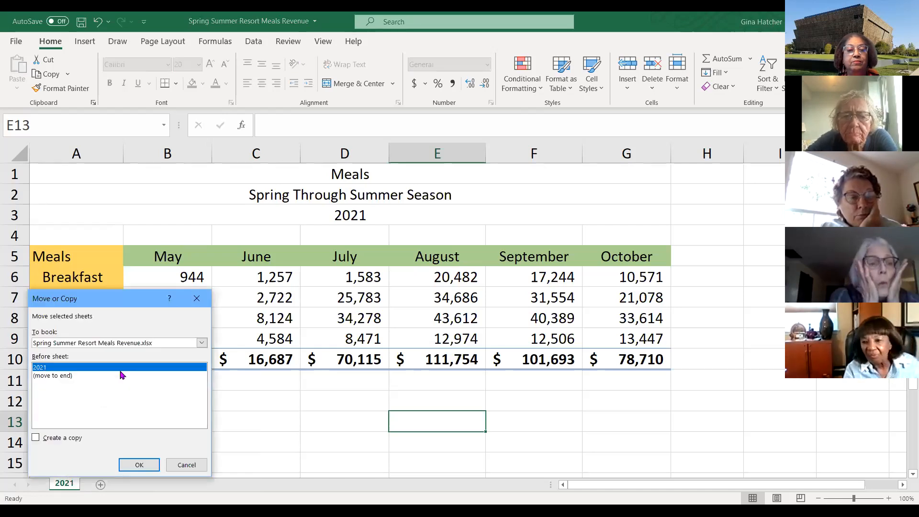
left_click(47, 377)
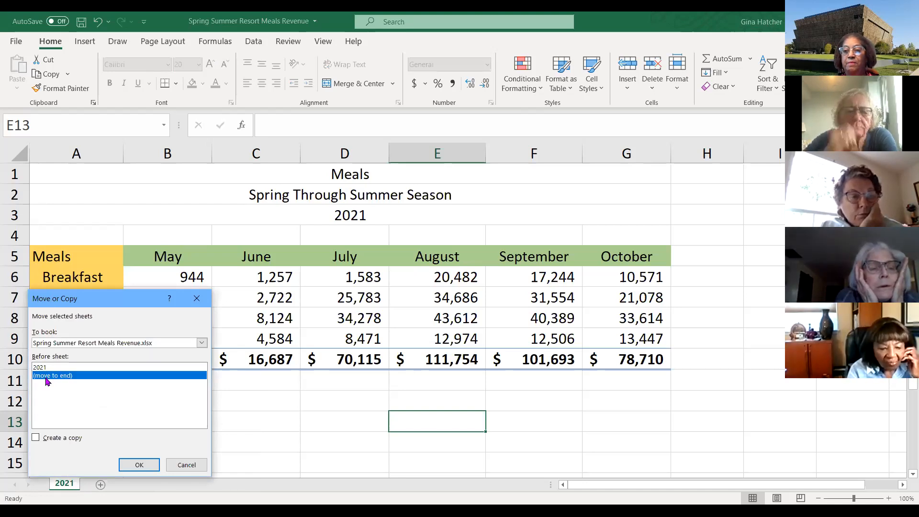
left_click(36, 438)
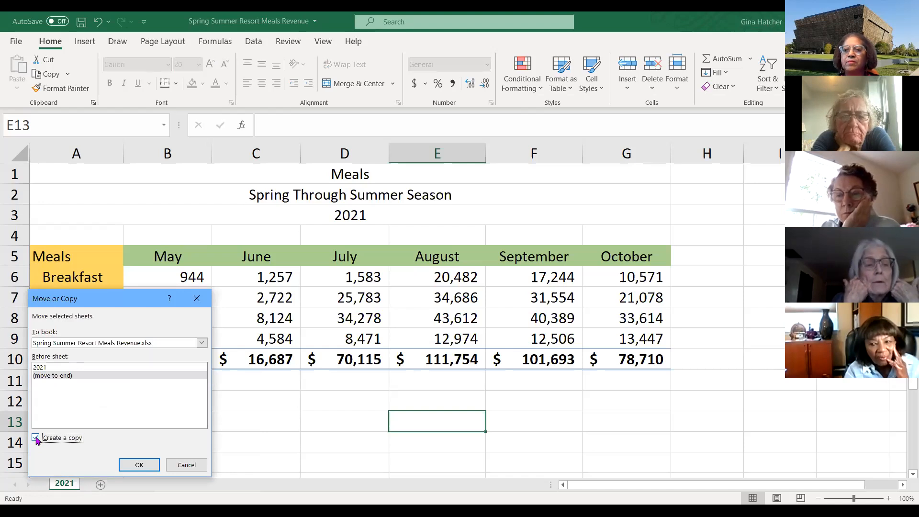
left_click(36, 438)
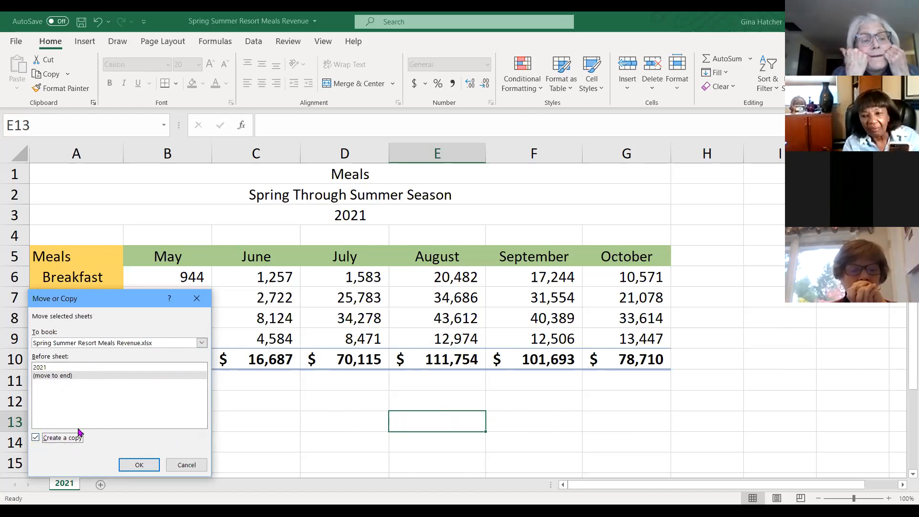
left_click(139, 465)
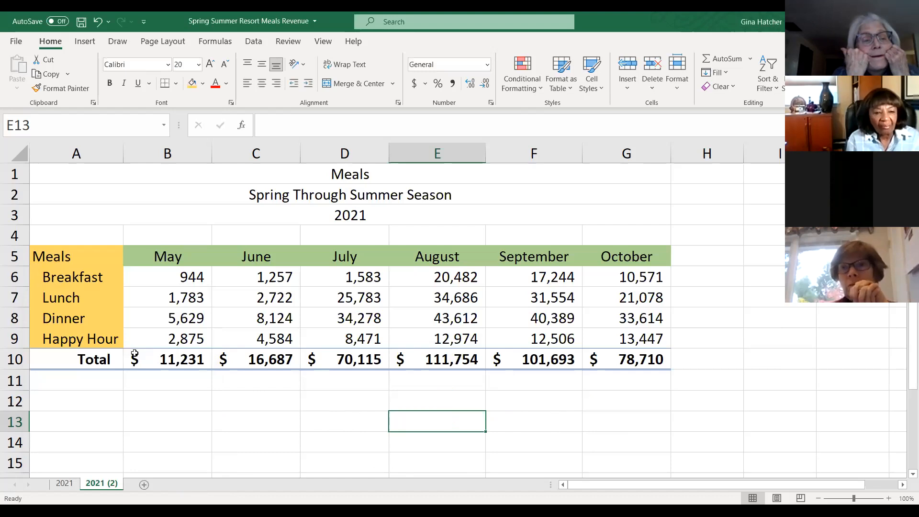
- Rename the copied sheet as 2022
double_click(101, 485)
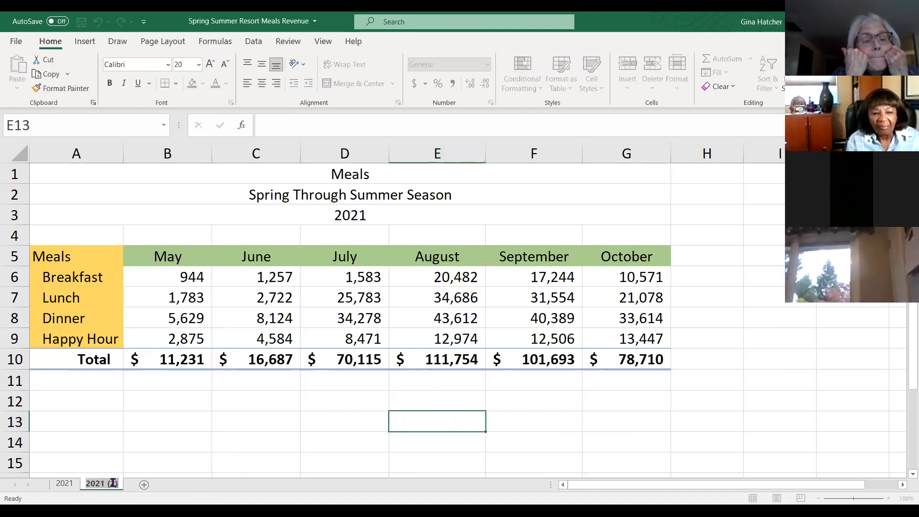
left_click_drag(101, 485, 126, 480)
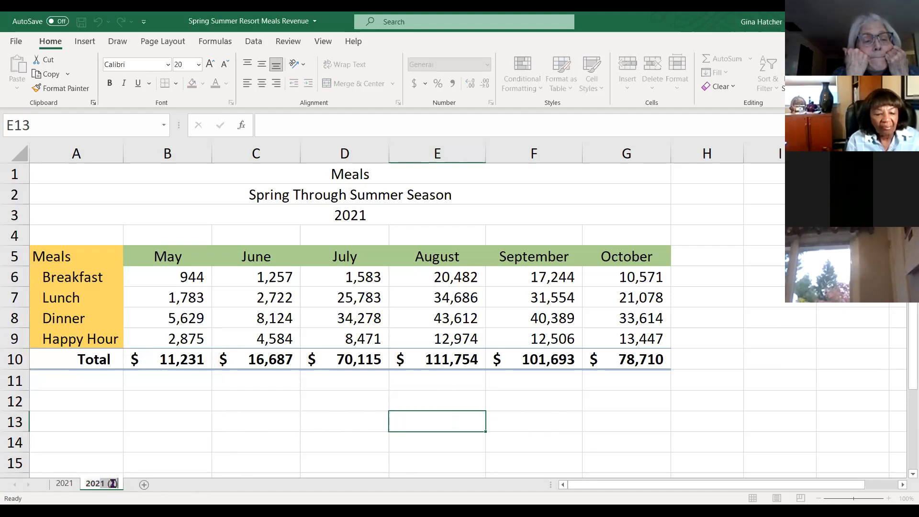
type("2")
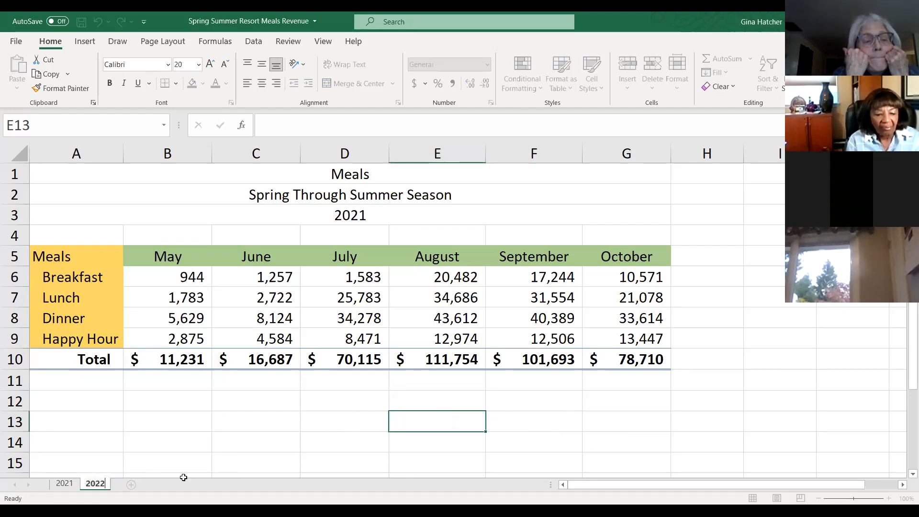
- Change the year heading in A3 to 2022
left_click(216, 458)
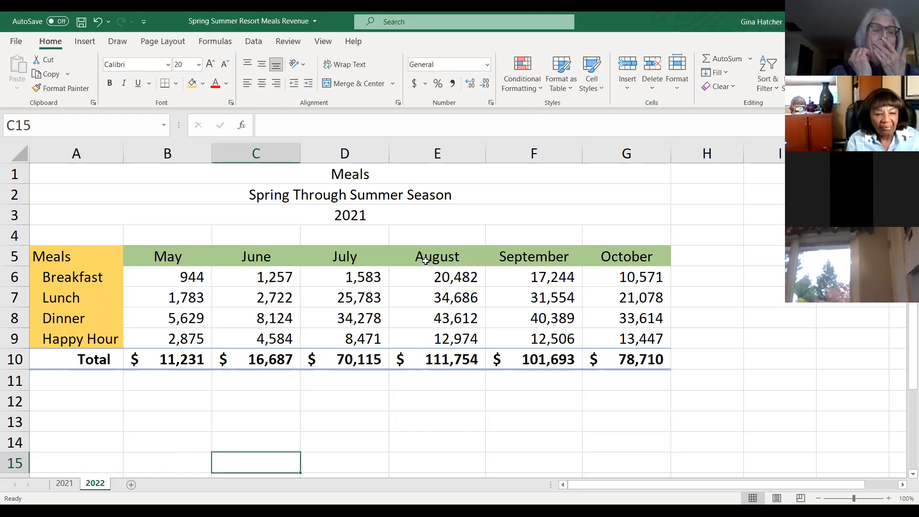
left_click(352, 216)
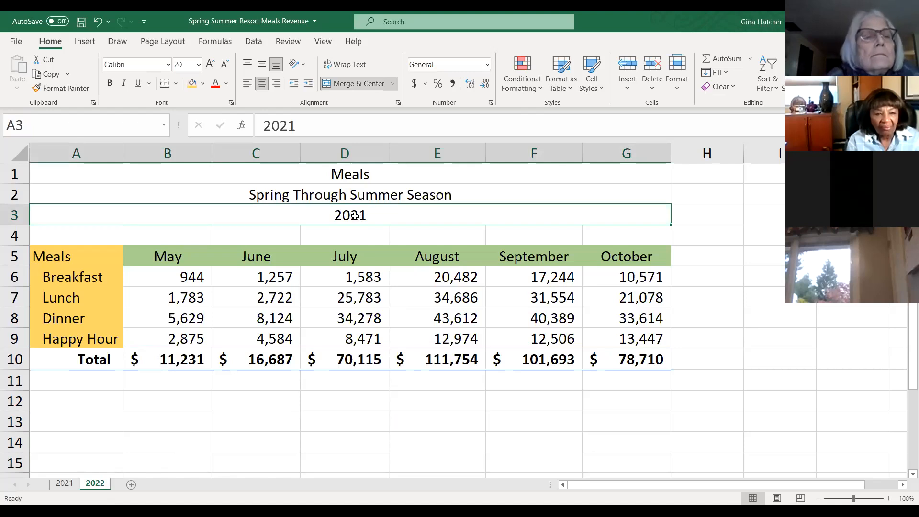
left_click_drag(288, 125, 295, 126)
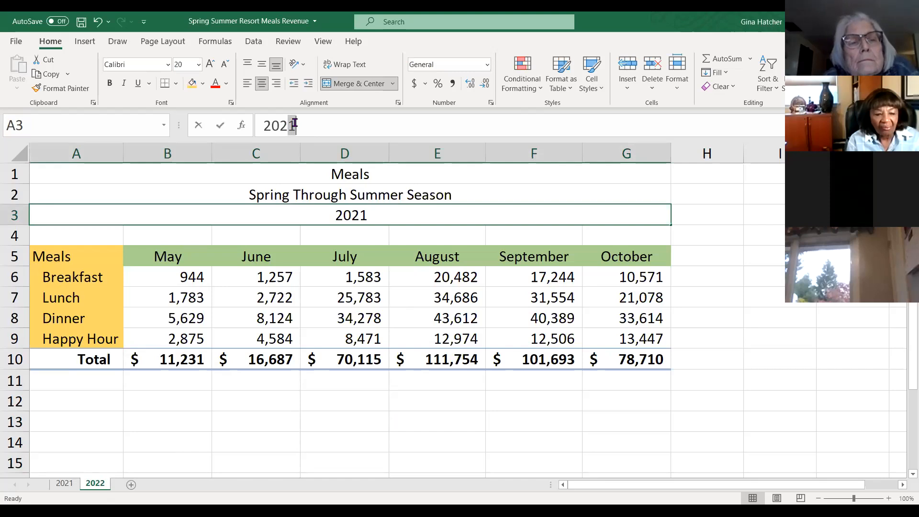
type("2")
left_click(323, 399)
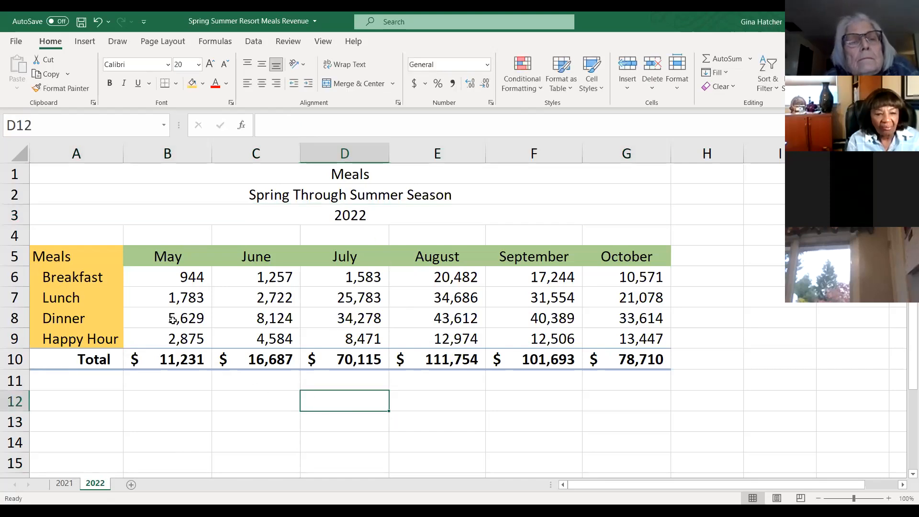
- Delete the figures and totals in B6:G10, then undo the deletion
left_click(162, 276)
left_click_drag(177, 298, 652, 358)
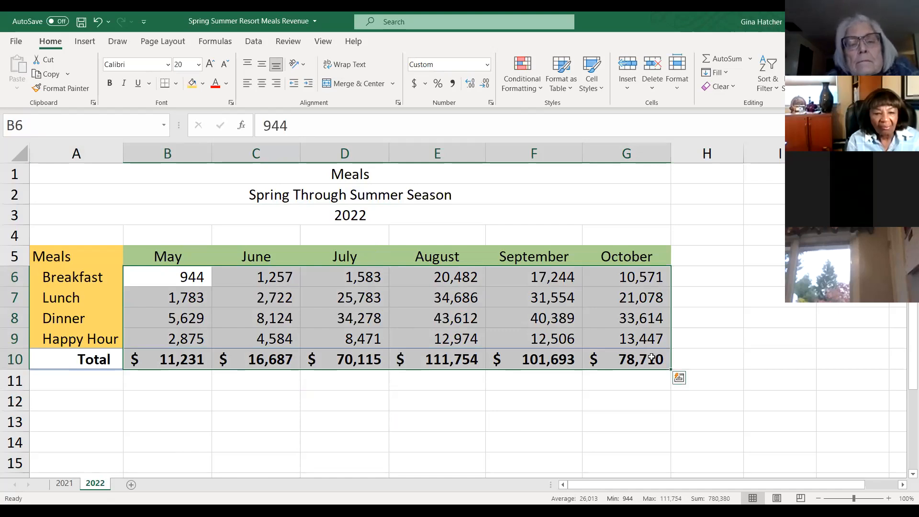
key("Delete")
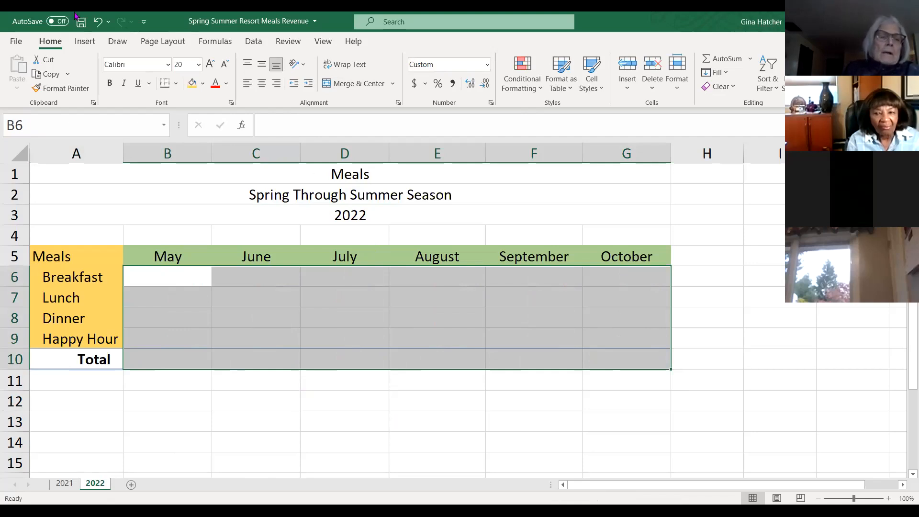
left_click(98, 22)
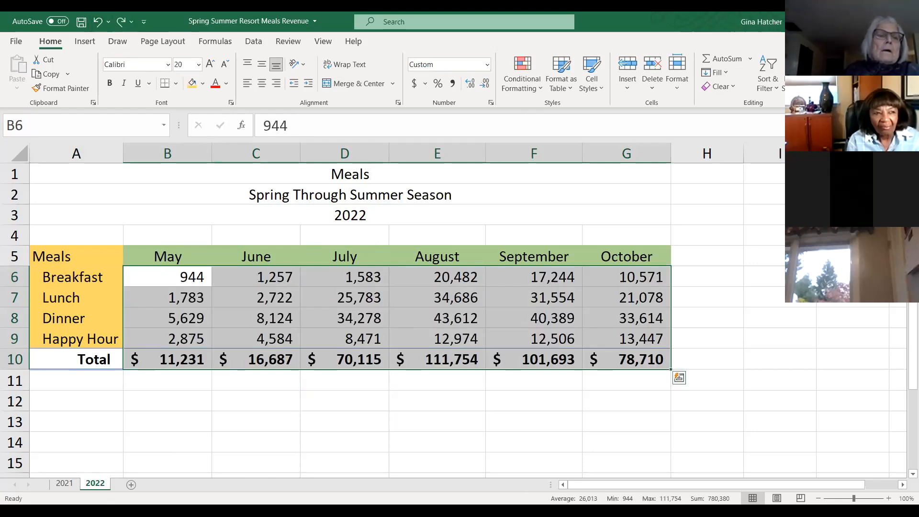
- Clear the monthly meal figures in B6:G9, keeping the totals row
left_click(522, 466)
left_click_drag(164, 272, 629, 338)
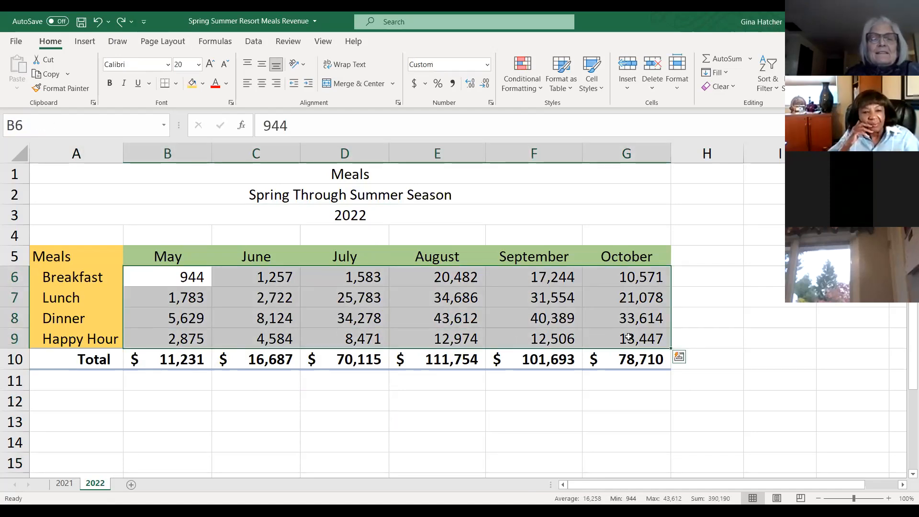
key("Delete")
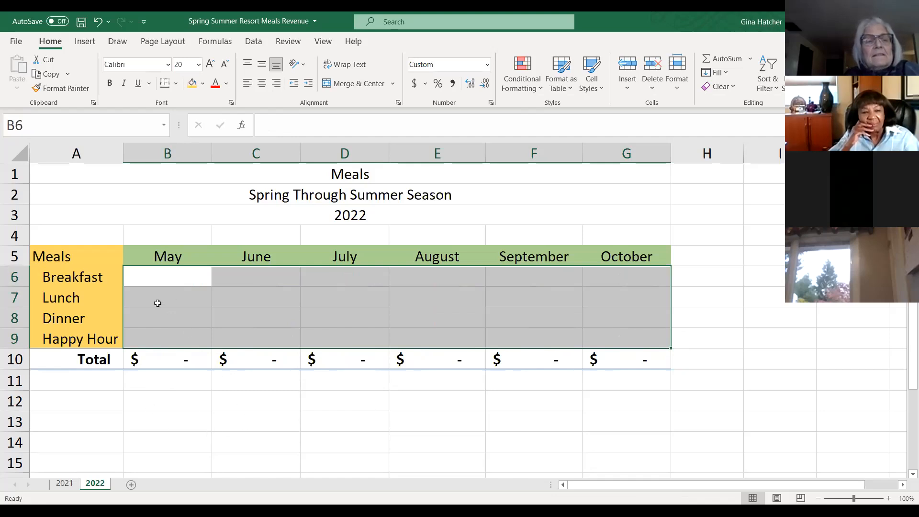
- Enter 1254 as the May breakfast revenue in B6
left_click(169, 277)
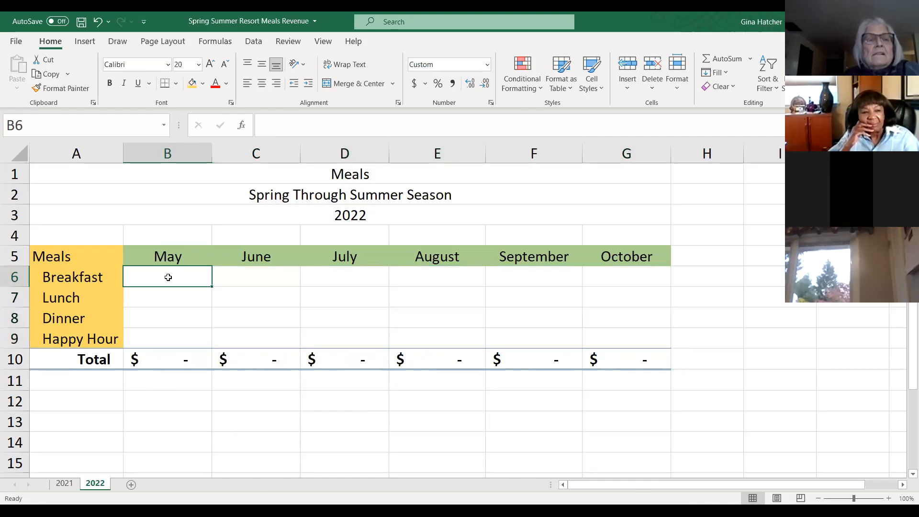
type("1254")
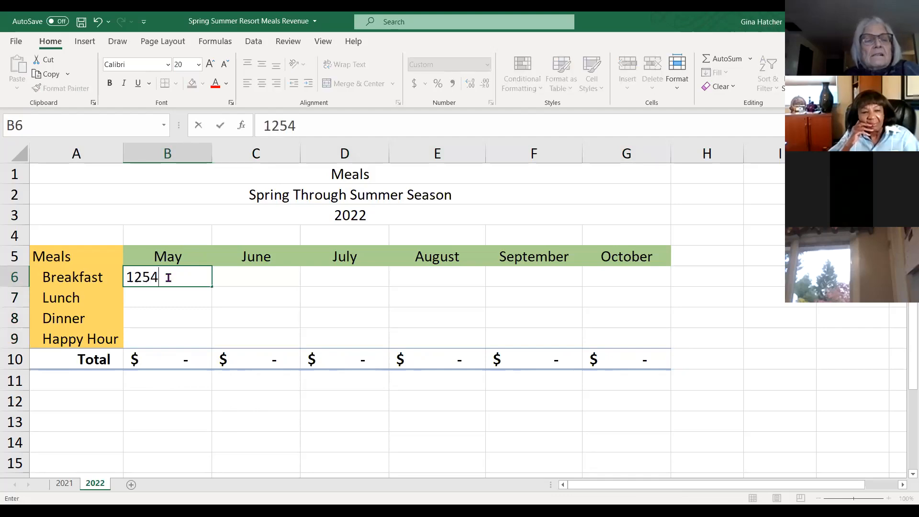
key("Return")
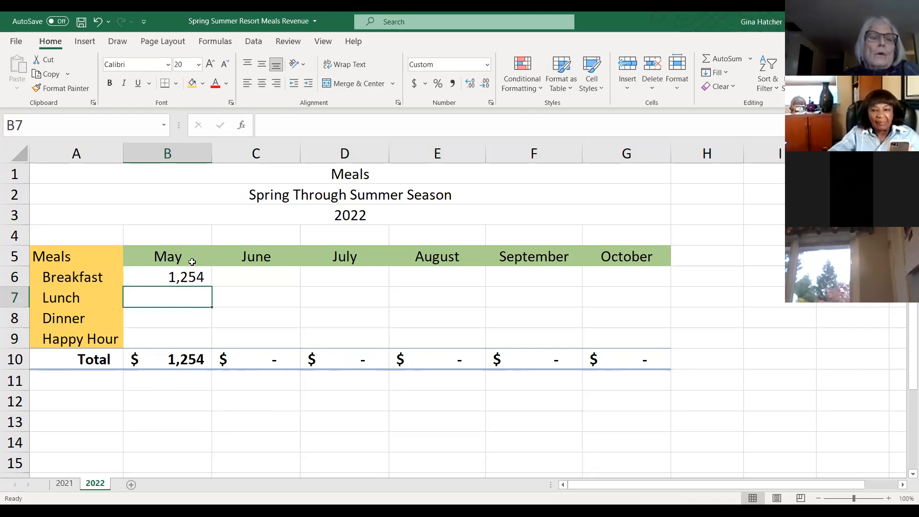
- Clear the May breakfast entry in B6 on the 2022 sheet
left_click(168, 277)
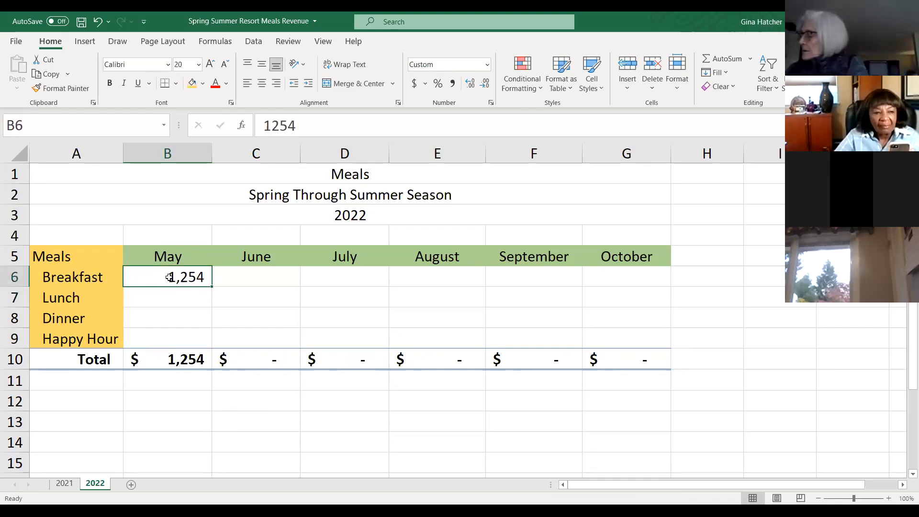
key("Delete")
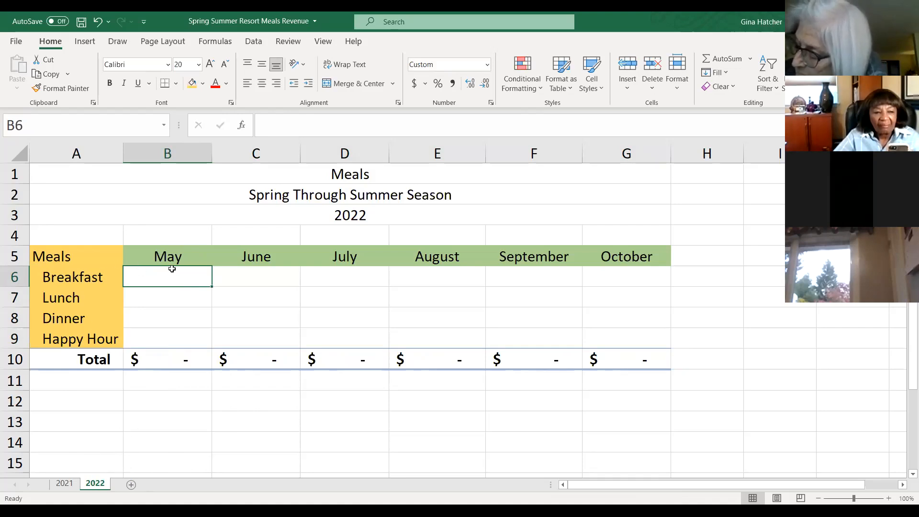
- Set the 2022 sheet's tab color to blue
right_click(100, 486)
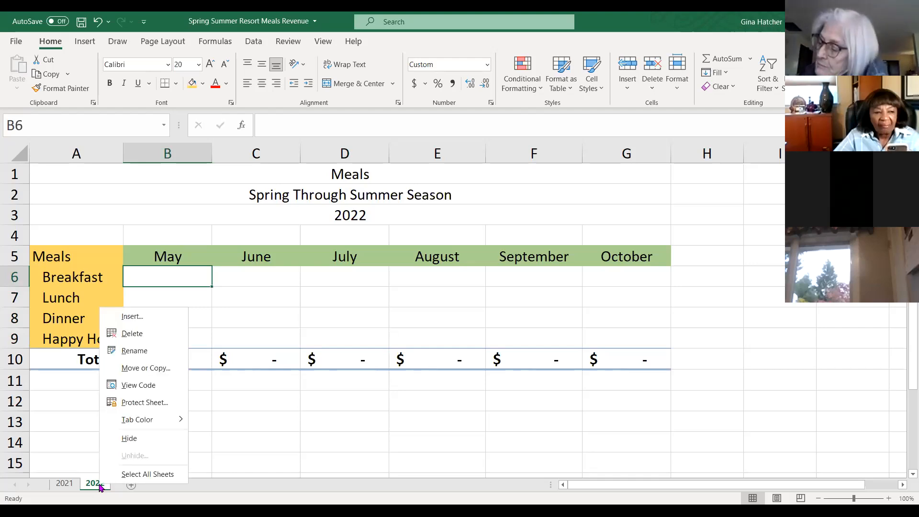
mouse_move(144, 424)
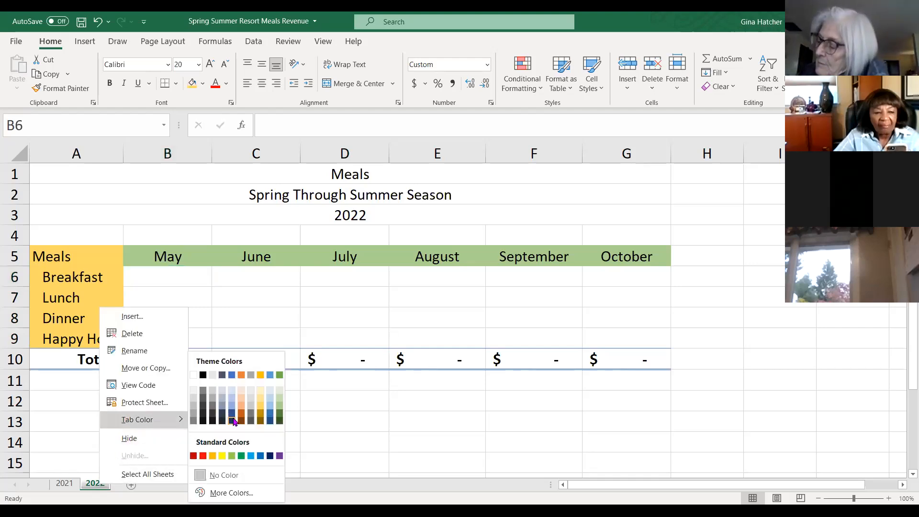
left_click(250, 455)
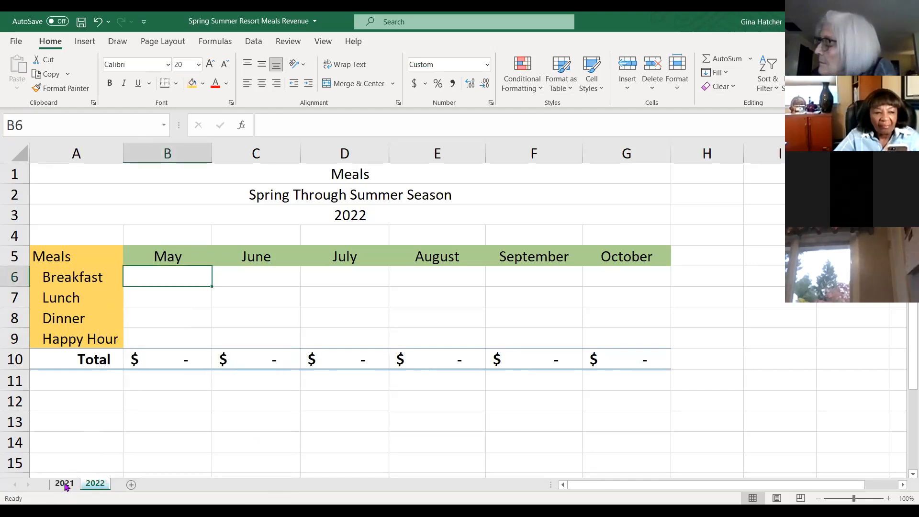
- Switch to the 2021 sheet and set its tab color to green
left_click(65, 483)
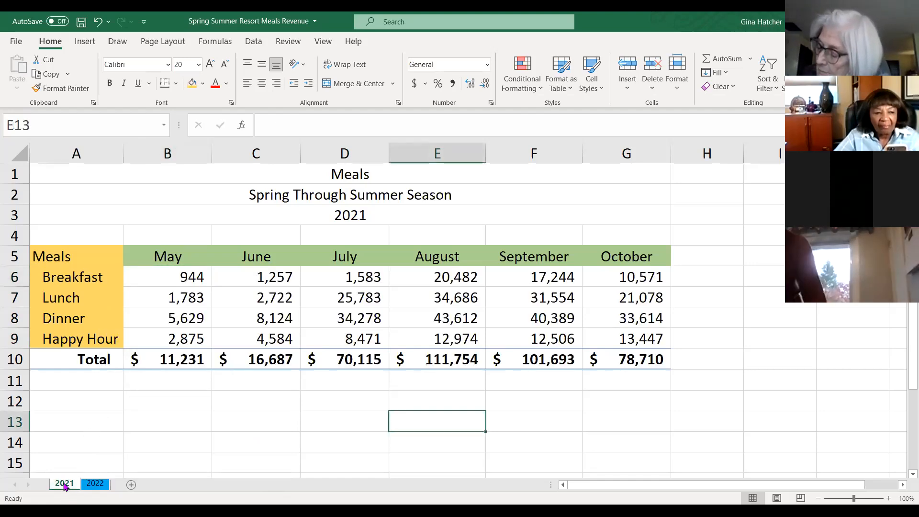
right_click(65, 484)
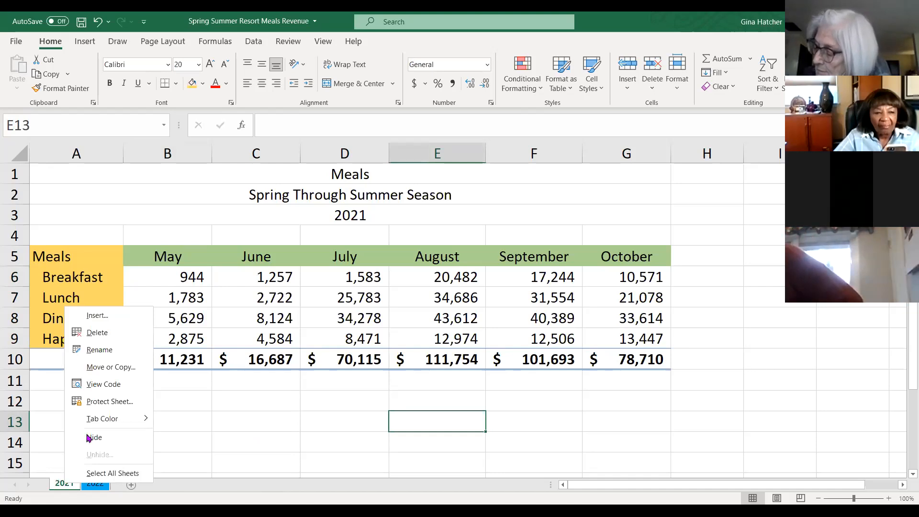
left_click(113, 418)
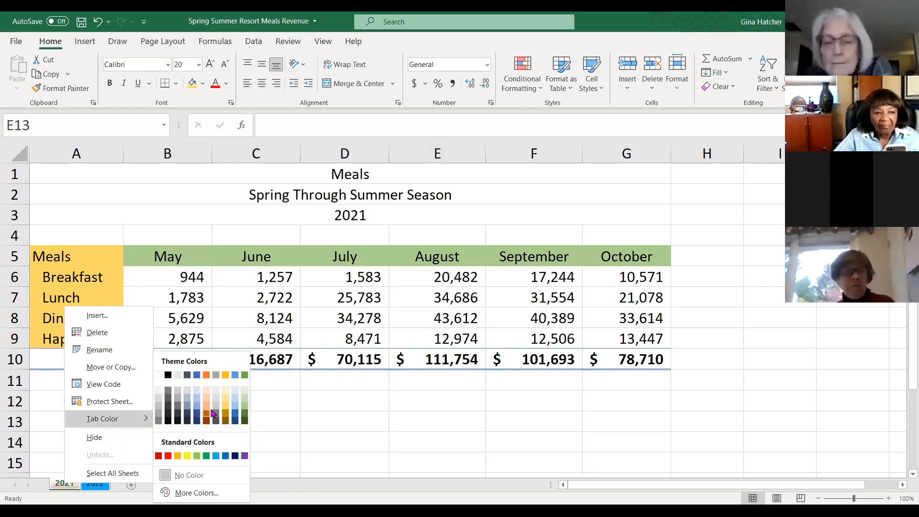
left_click(245, 375)
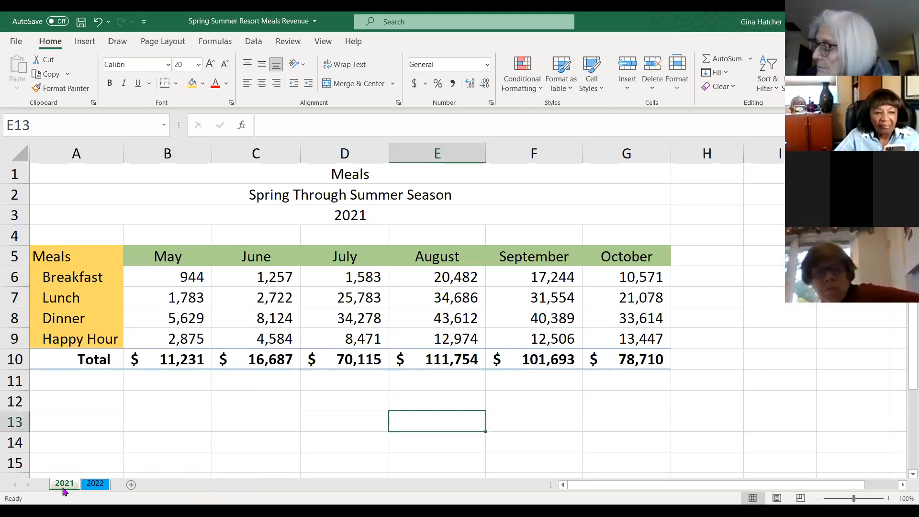
- Switch back and forth between the 2021 and 2022 sheets to compare their tabs
left_click(95, 485)
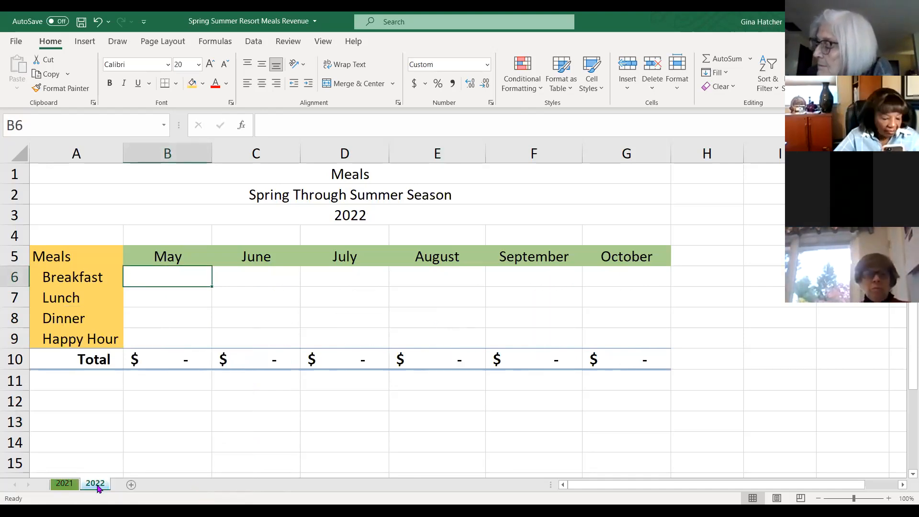
left_click(67, 484)
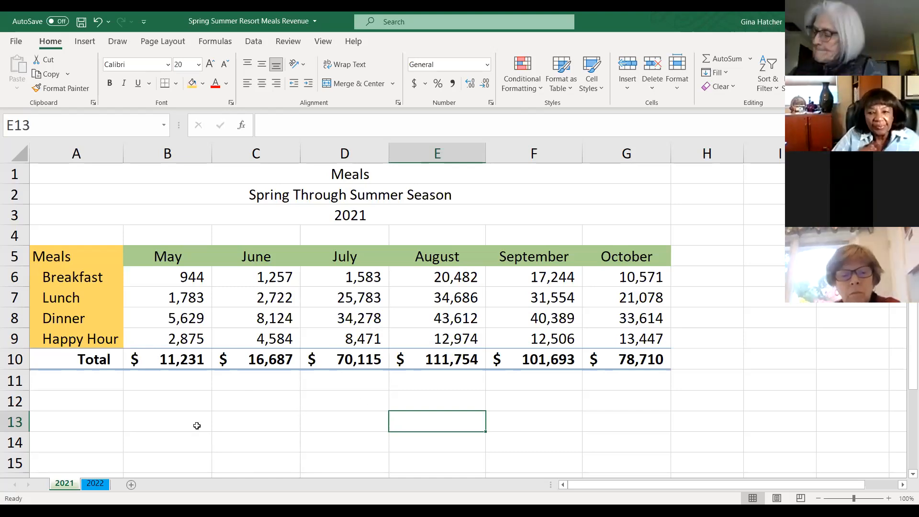
left_click(99, 484)
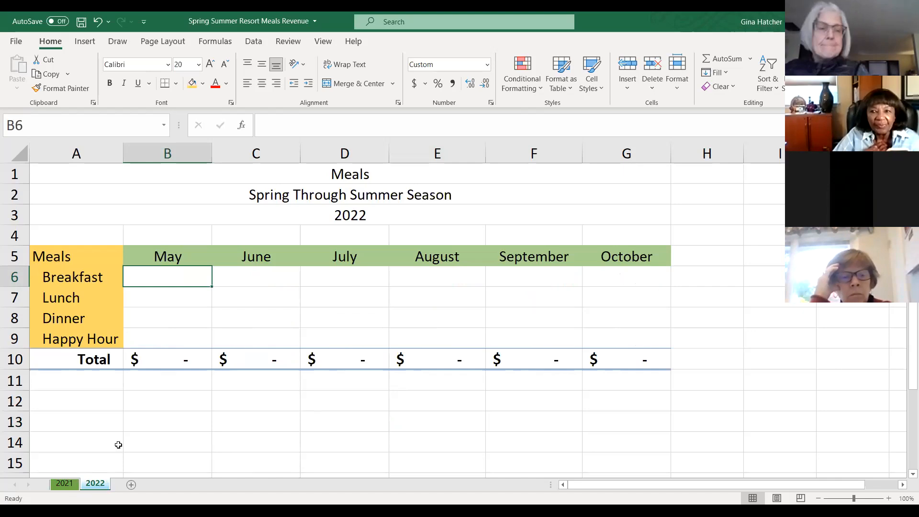
left_click(64, 483)
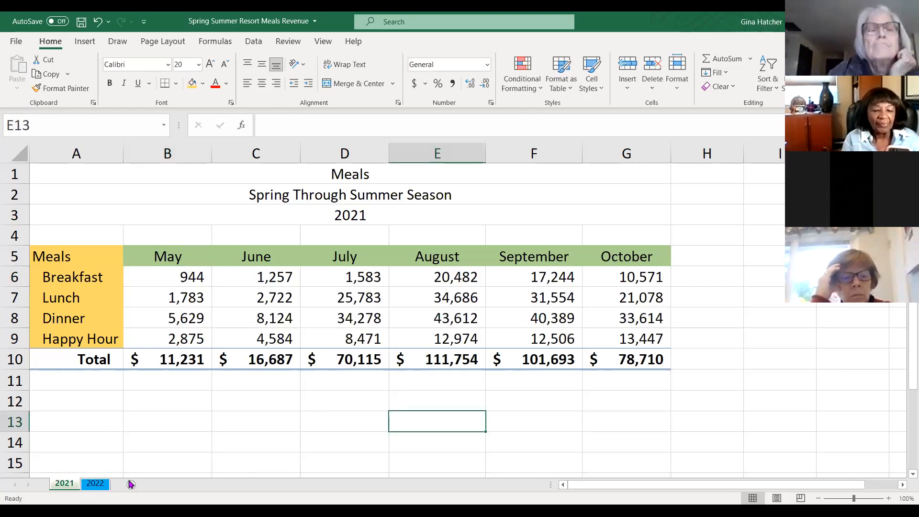
left_click(95, 484)
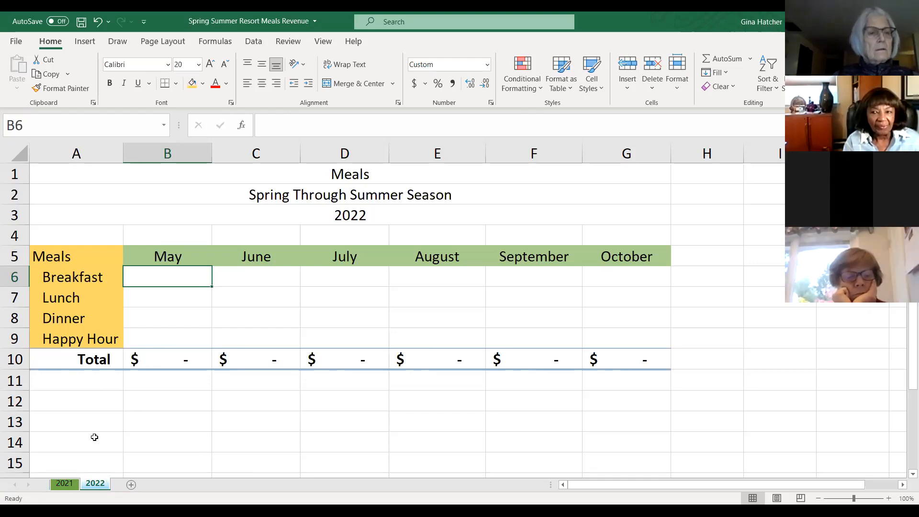
left_click(65, 485)
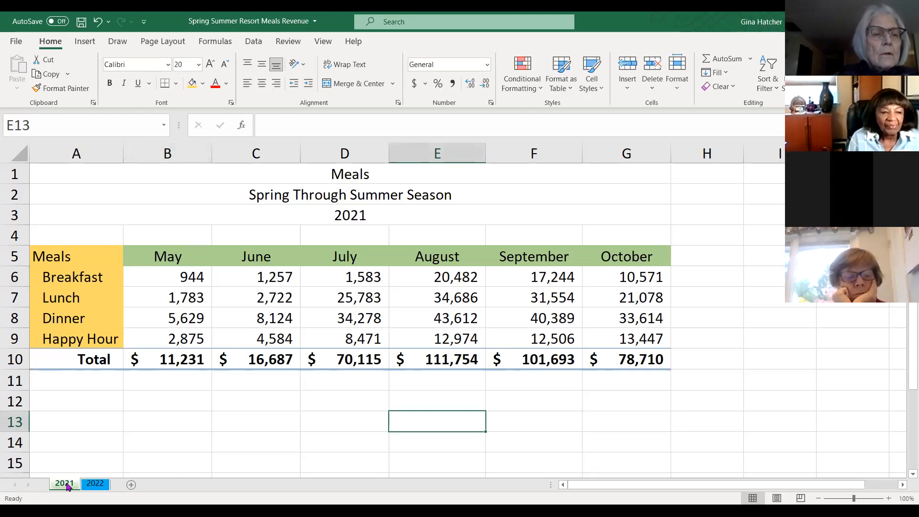
- Create a copy of the 2021 sheet in the same workbook, placed at the end
right_click(66, 486)
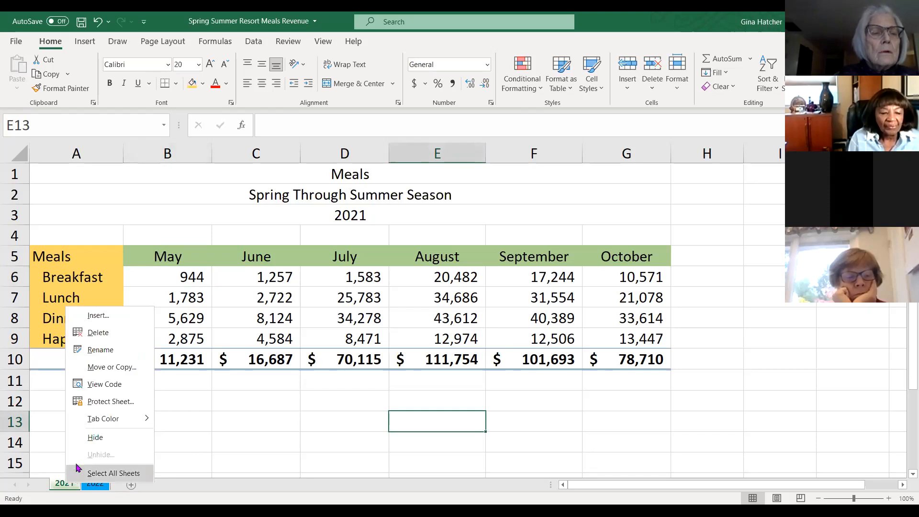
left_click(102, 372)
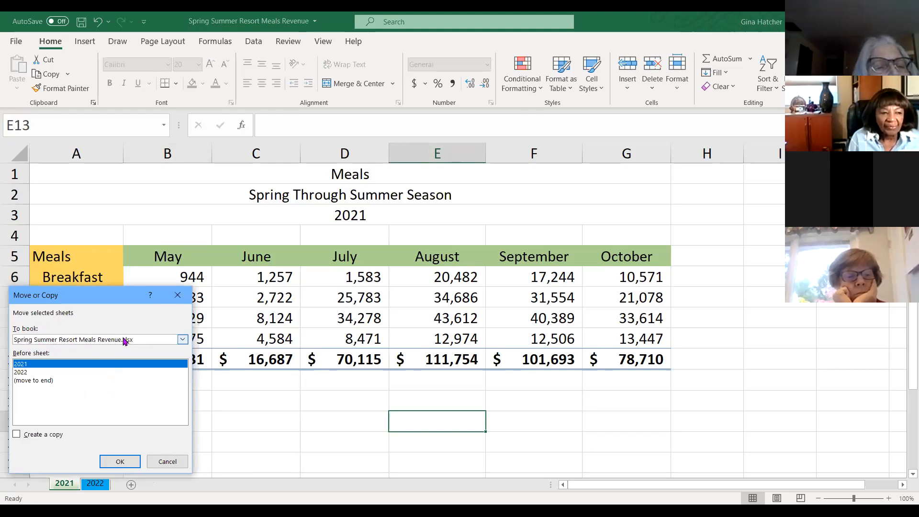
left_click(184, 339)
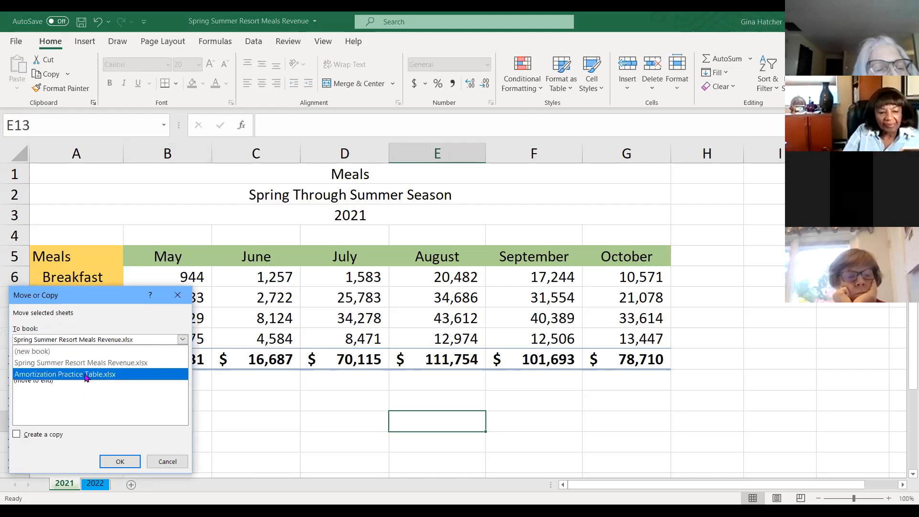
left_click(185, 340)
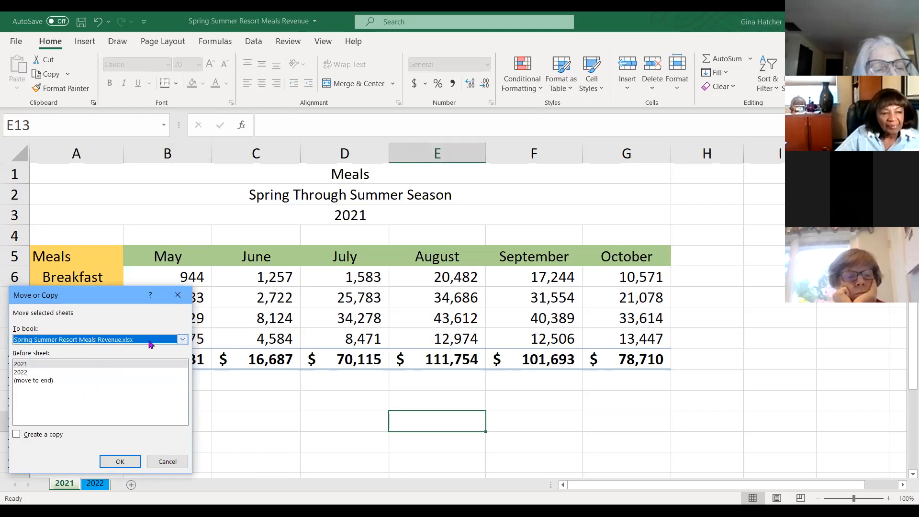
left_click(26, 382)
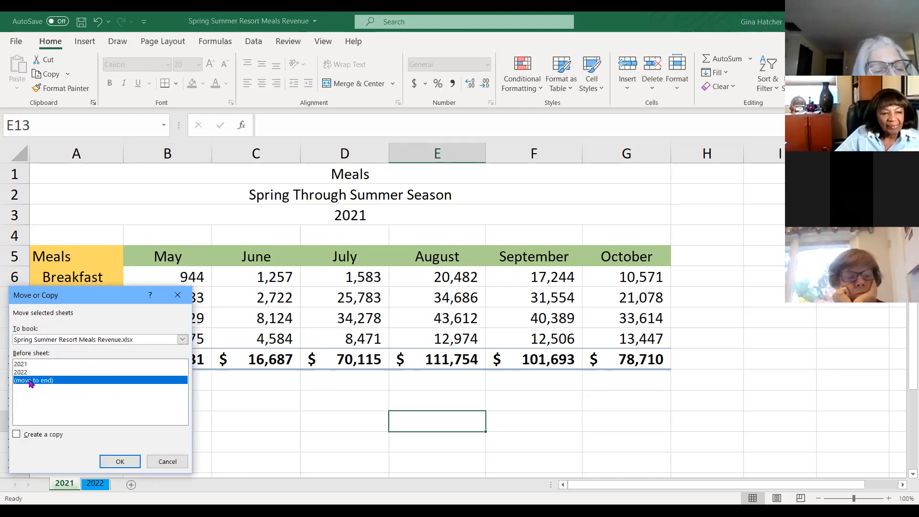
left_click(17, 435)
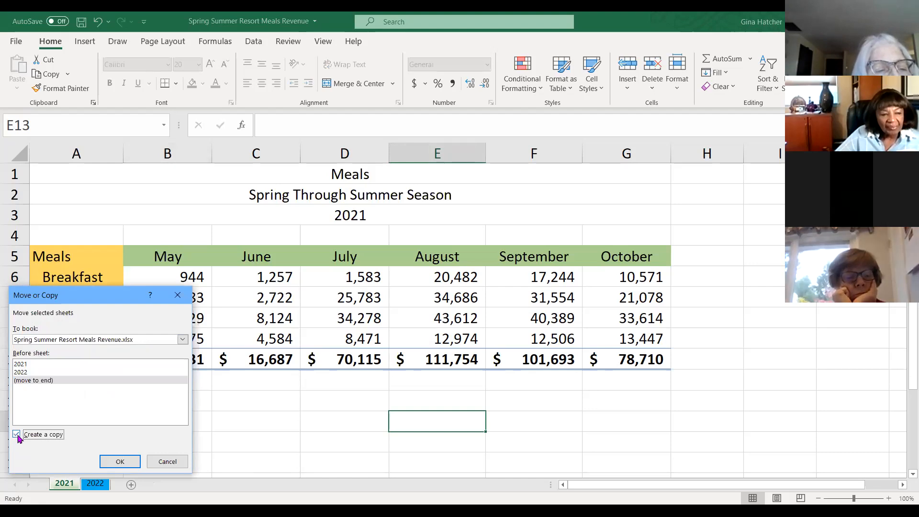
left_click(120, 463)
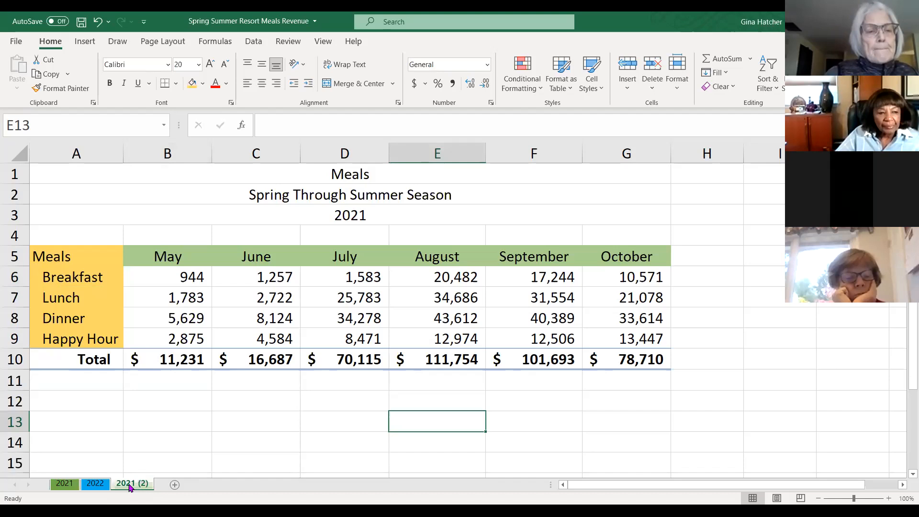
- Rename the copied sheet as 2023
right_click(129, 487)
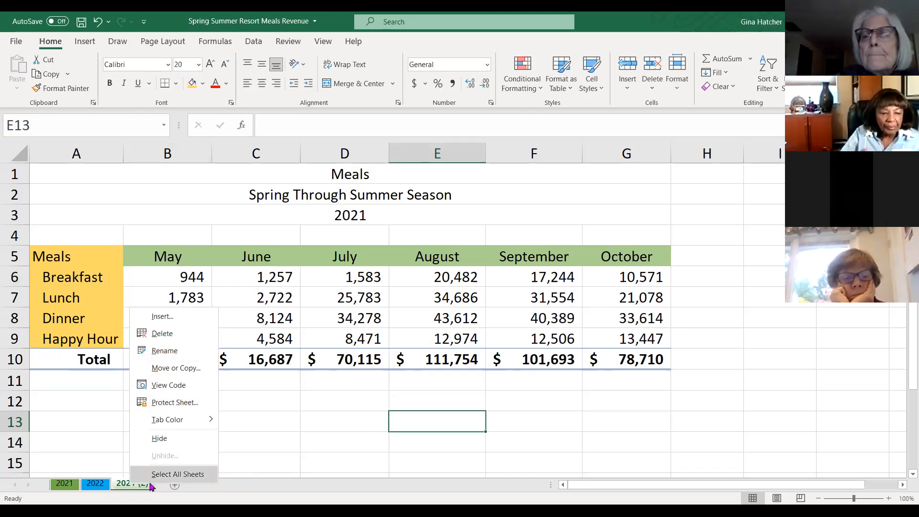
left_click(127, 485)
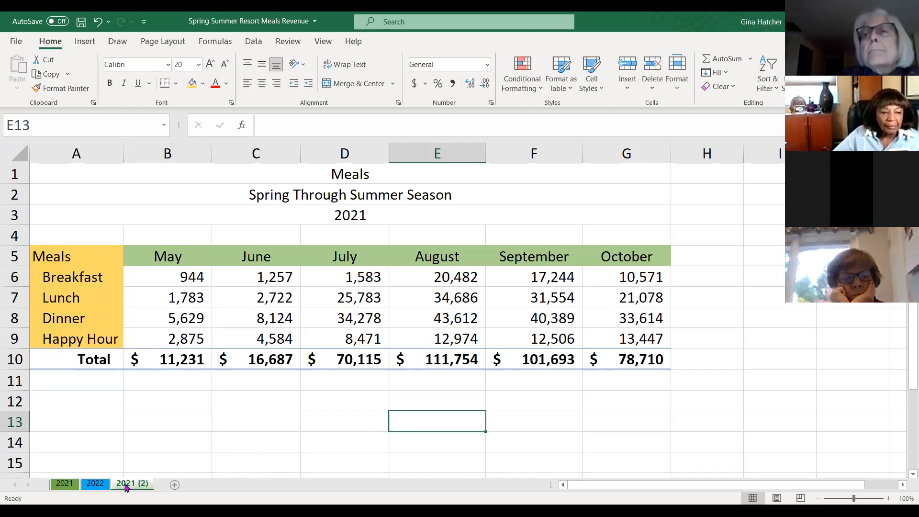
double_click(126, 489)
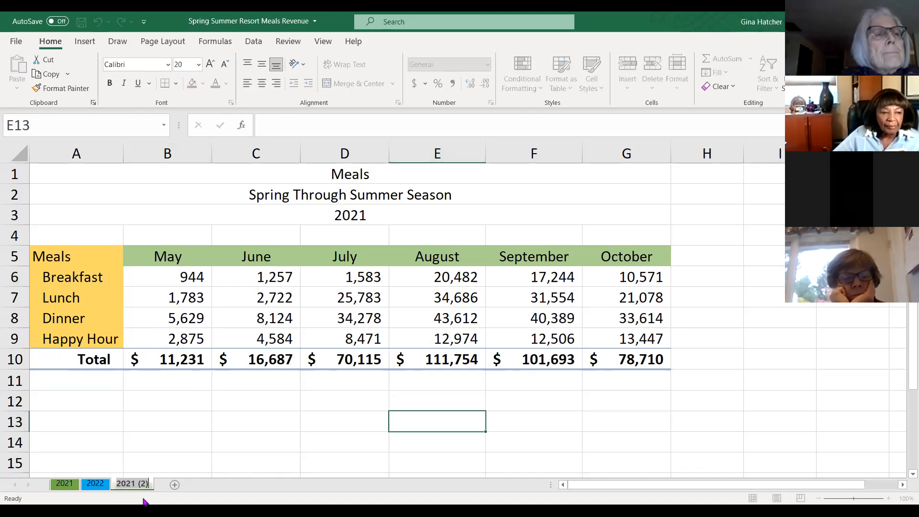
key("BackSpace")
key("BackSpace")
key("BackSpace")
key("BackSpace")
key("BackSpace")
key("BackSpace")
key("BackSpace")
key("BackSpace")
type("2023")
key("Return")
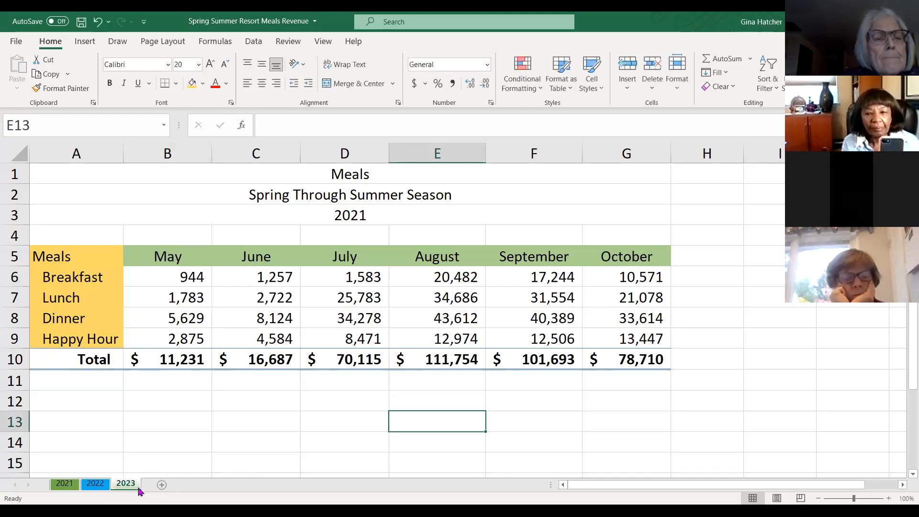
- Clear the monthly meal figures in B6:G9 on the 2023 sheet, keeping the totals row
left_click(64, 484)
left_click(96, 487)
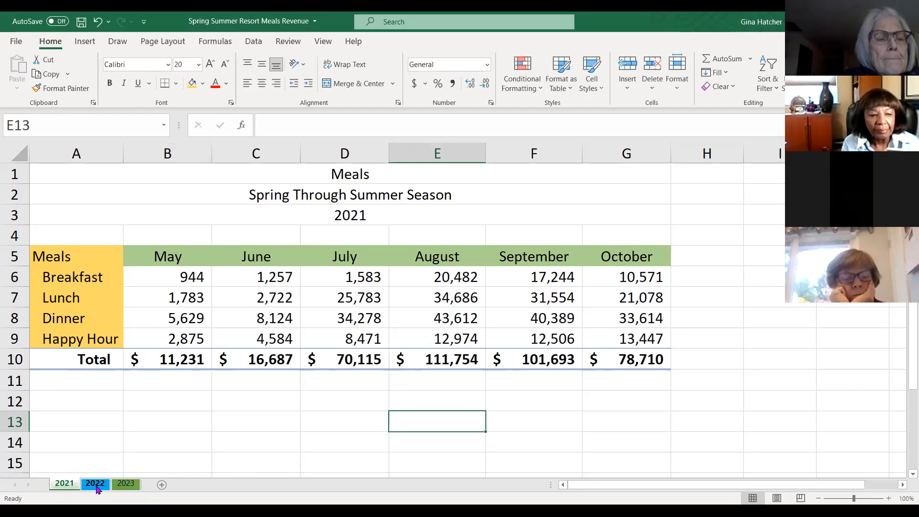
left_click(128, 488)
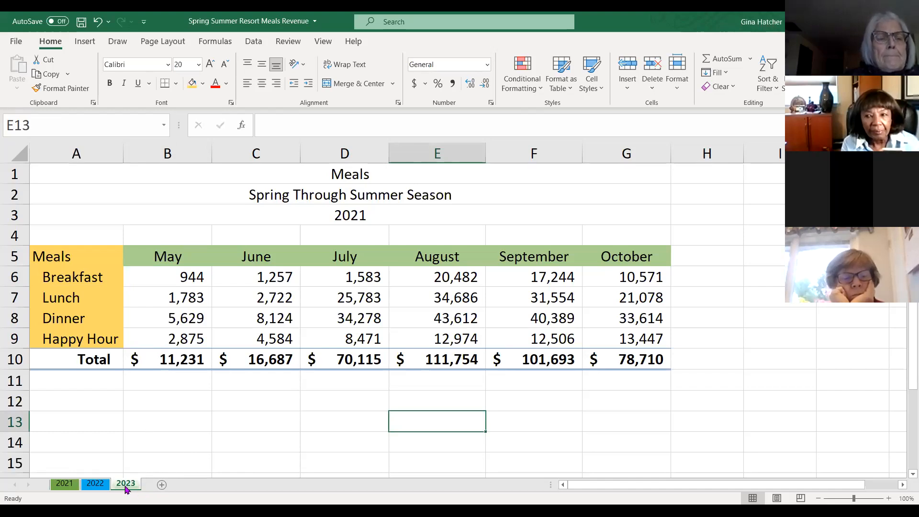
left_click_drag(164, 278, 634, 342)
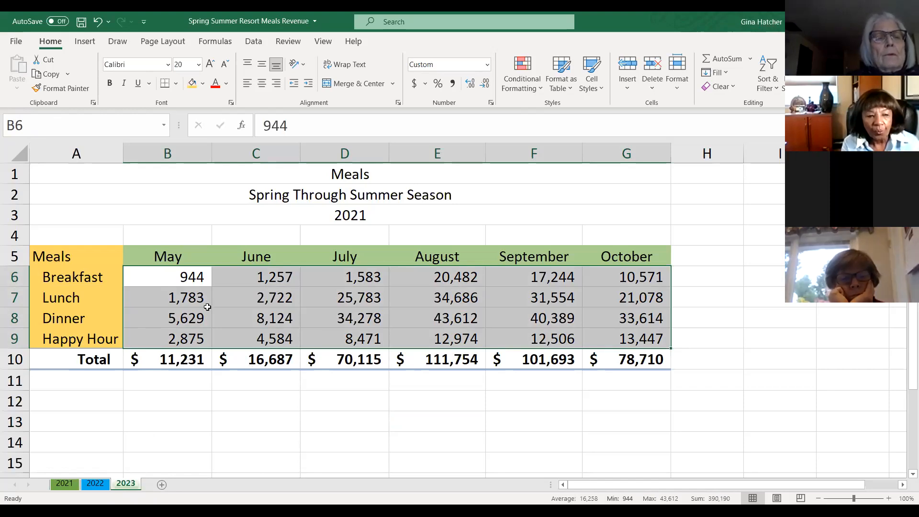
key("Delete")
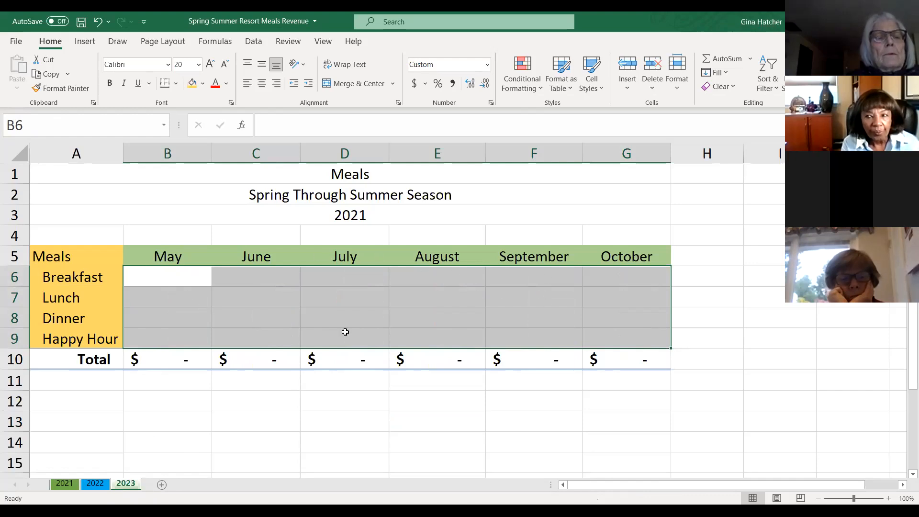
- Enter 4513 as the May breakfast revenue in B6 on the 2023 sheet
left_click(200, 360)
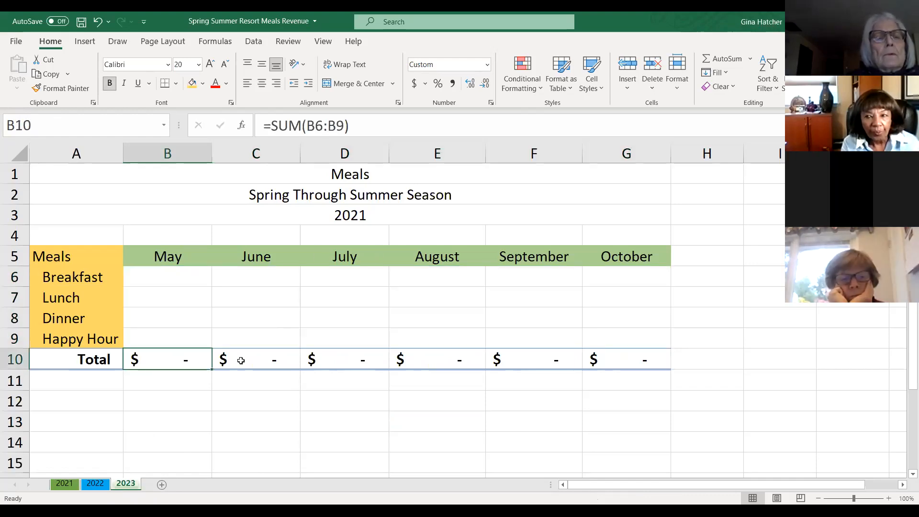
left_click(250, 359)
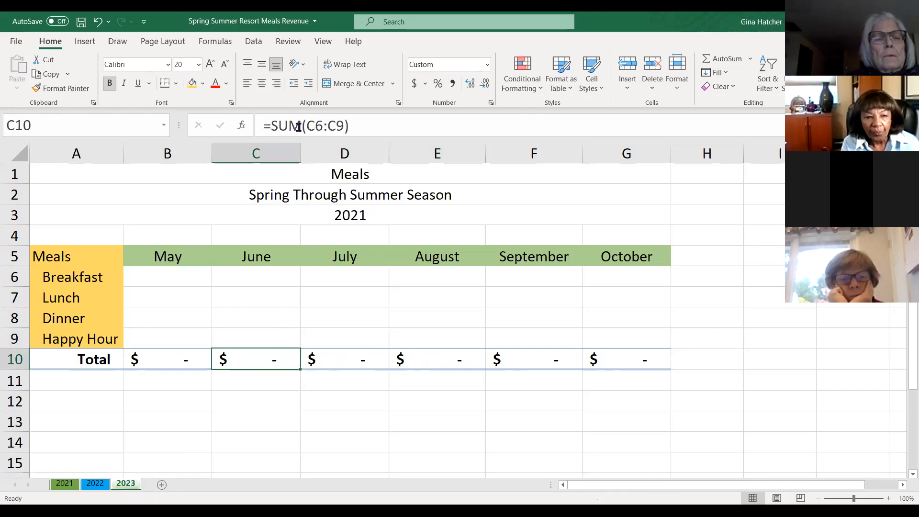
left_click(161, 282)
type("4513")
key("Return")
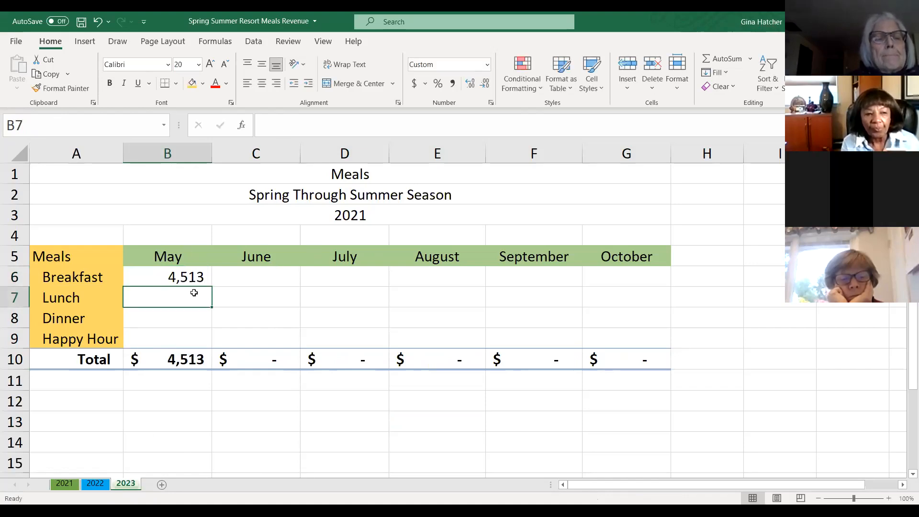
- Enter 23578 as the May lunch revenue in B7
type("23578")
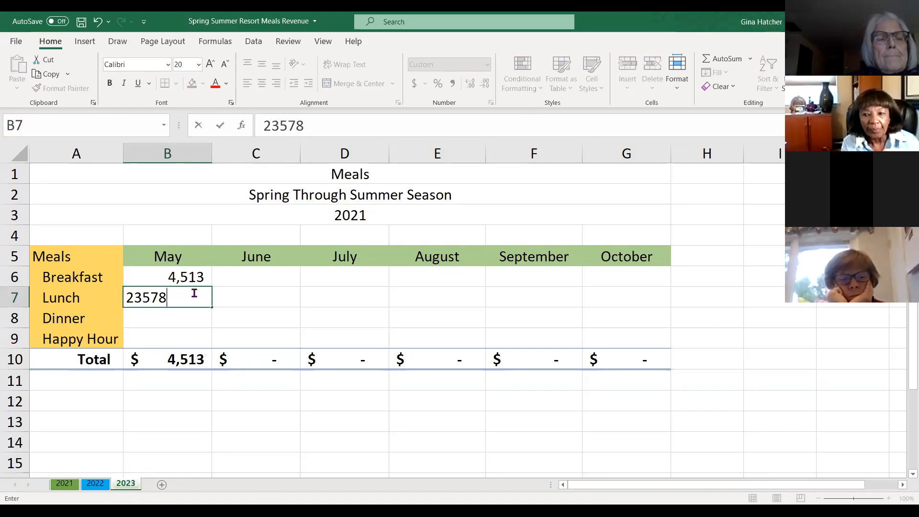
key("Return")
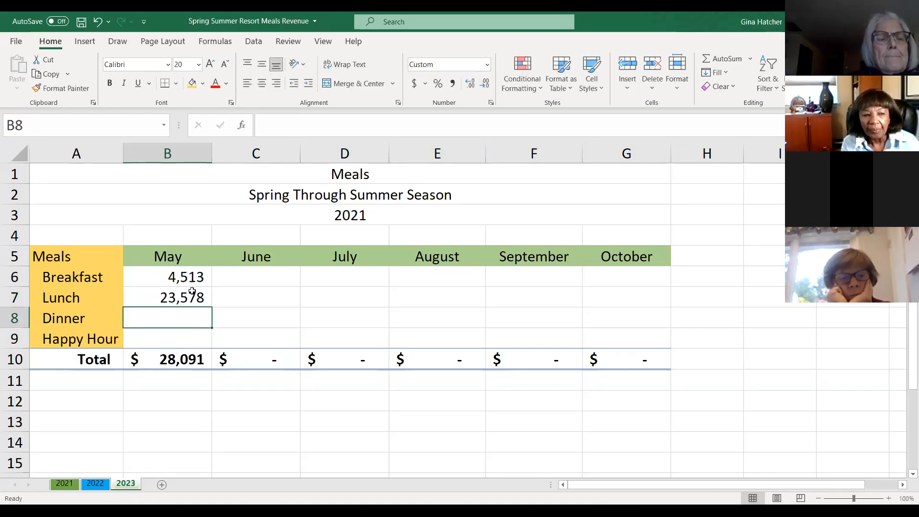
- Delete the May breakfast and lunch entries in B6:B7 on the 2023 sheet
left_click_drag(160, 272, 159, 302)
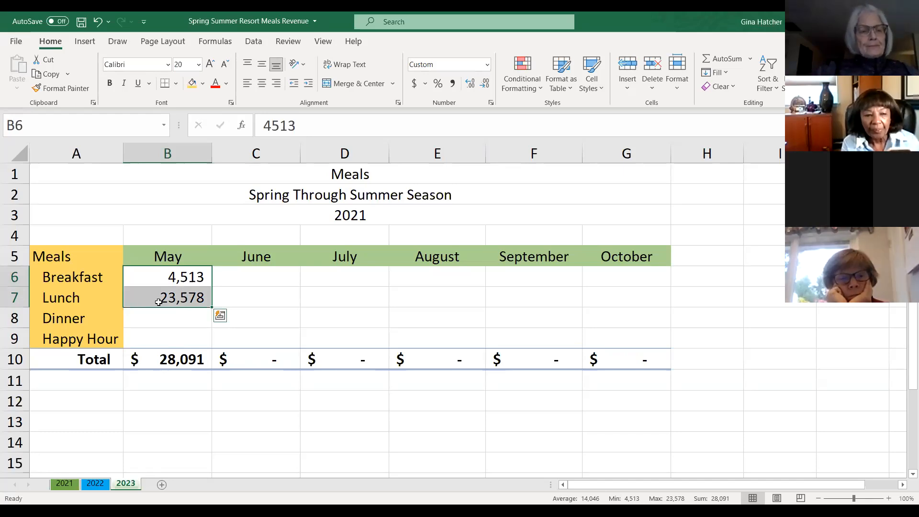
key("Delete")
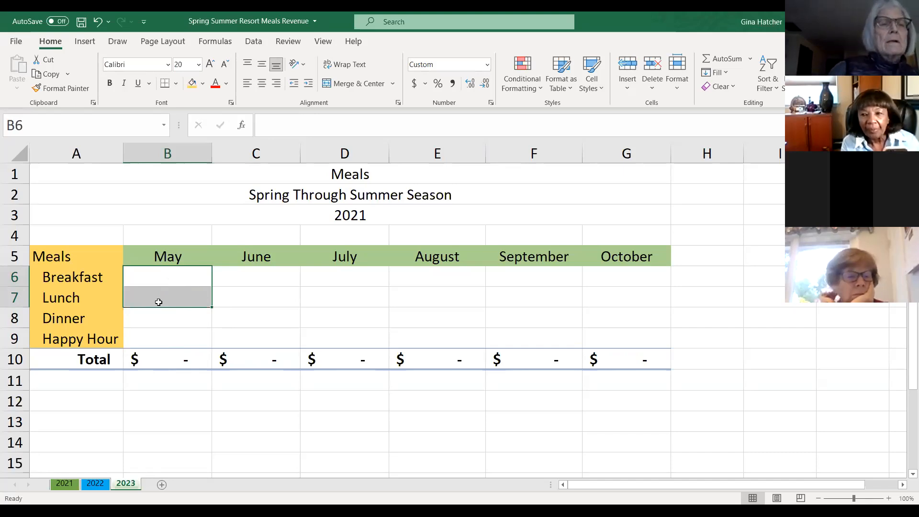
- Switch to the 2021 sheet and review its print preview
left_click_drag(230, 400, 225, 418)
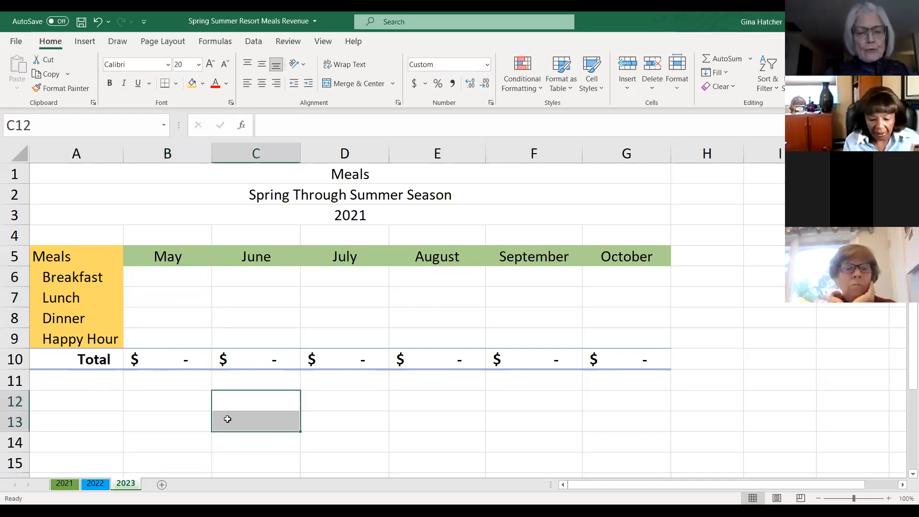
left_click(156, 376)
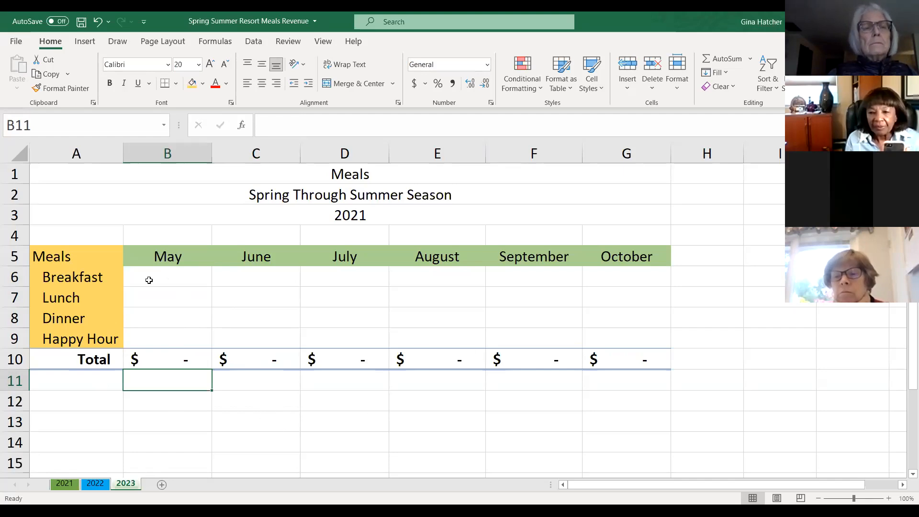
left_click(65, 483)
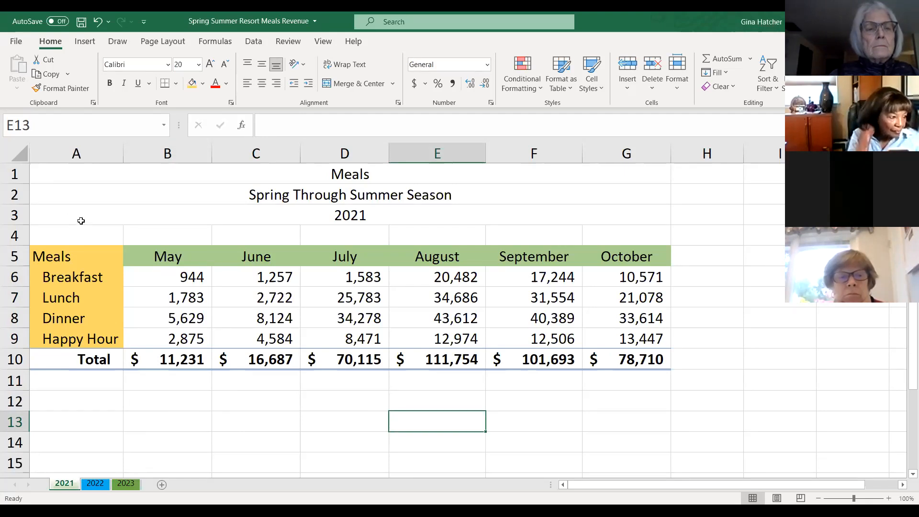
left_click(17, 41)
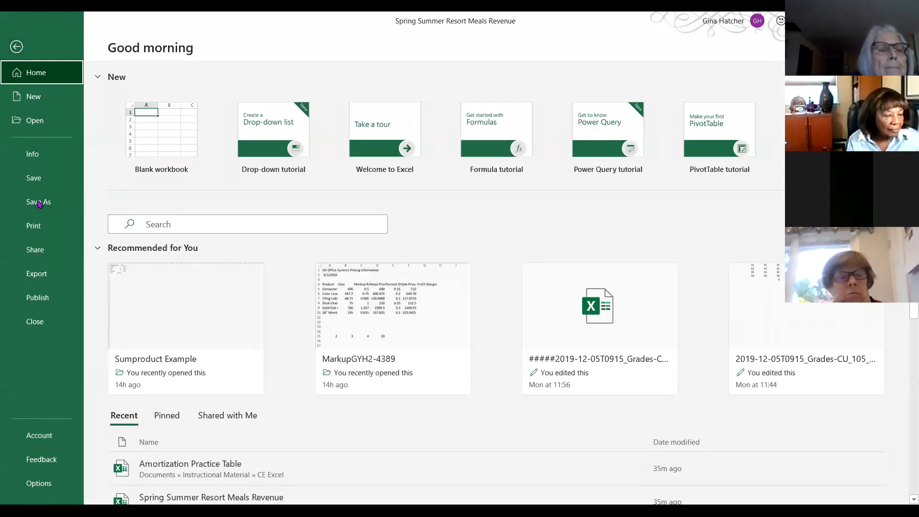
left_click(40, 231)
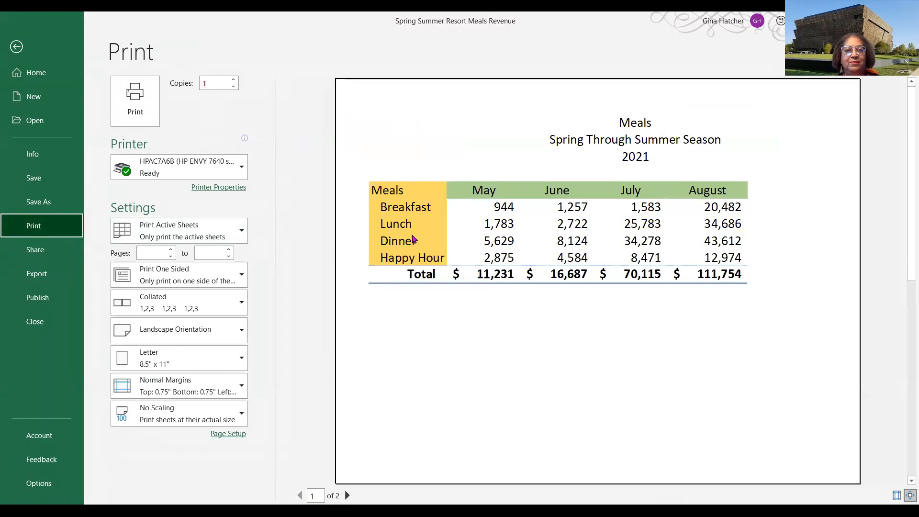
left_click(26, 50)
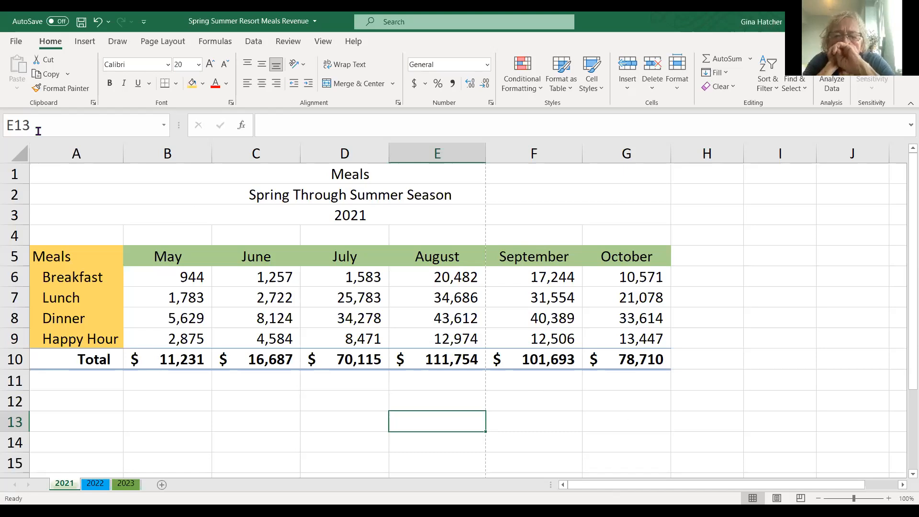
left_click(19, 42)
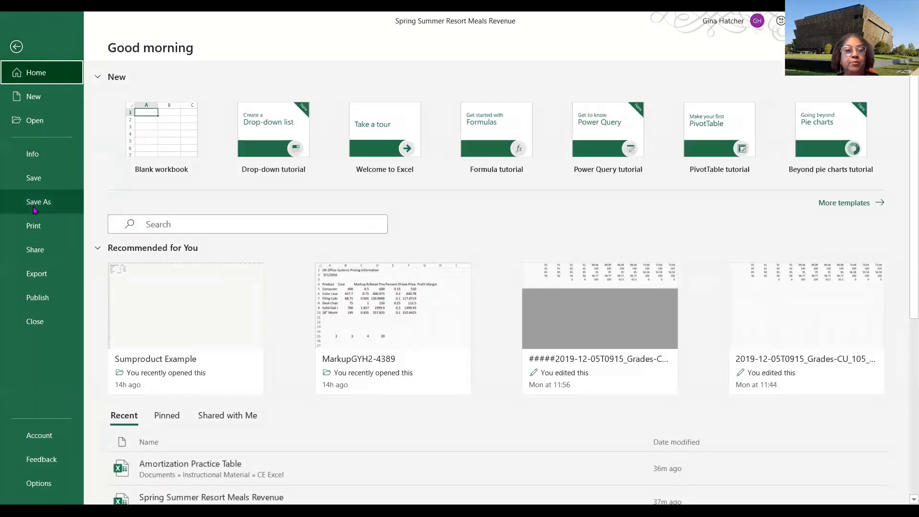
left_click(35, 227)
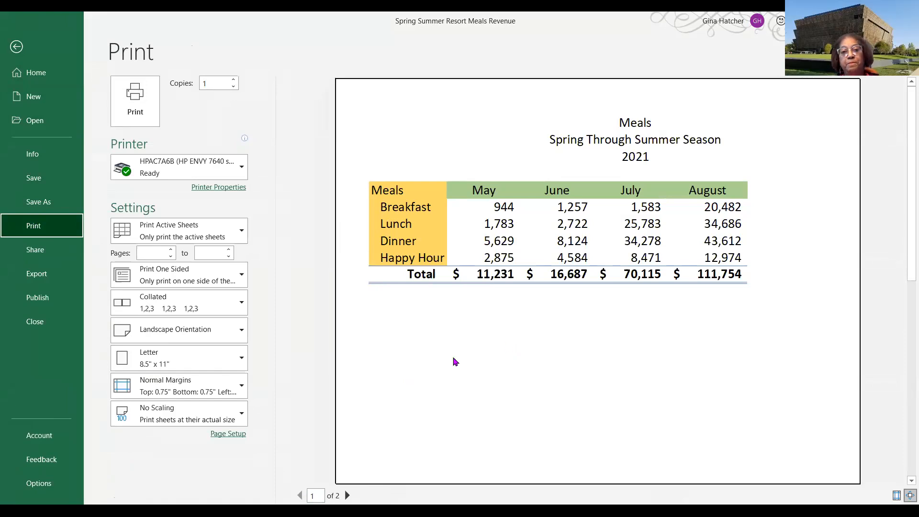
left_click(17, 47)
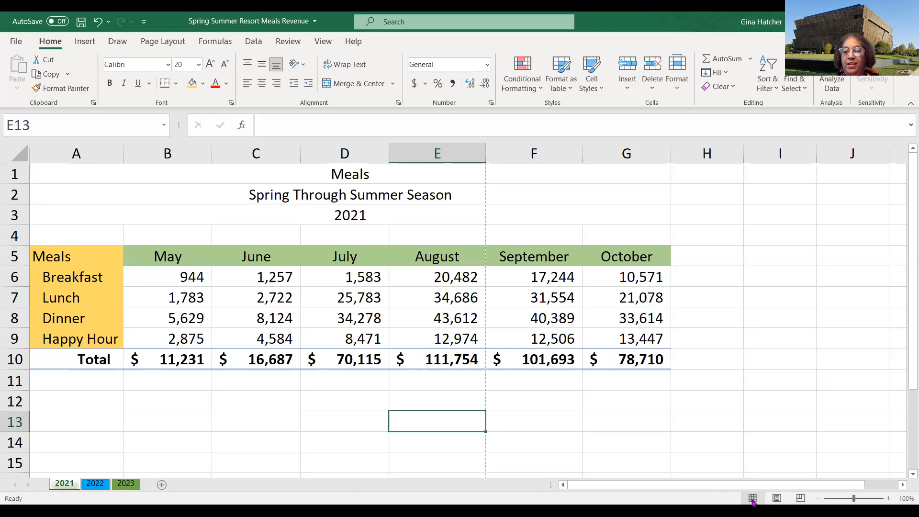
- Move the page break in Page Break Preview so all six month columns fit on one page
left_click(801, 499)
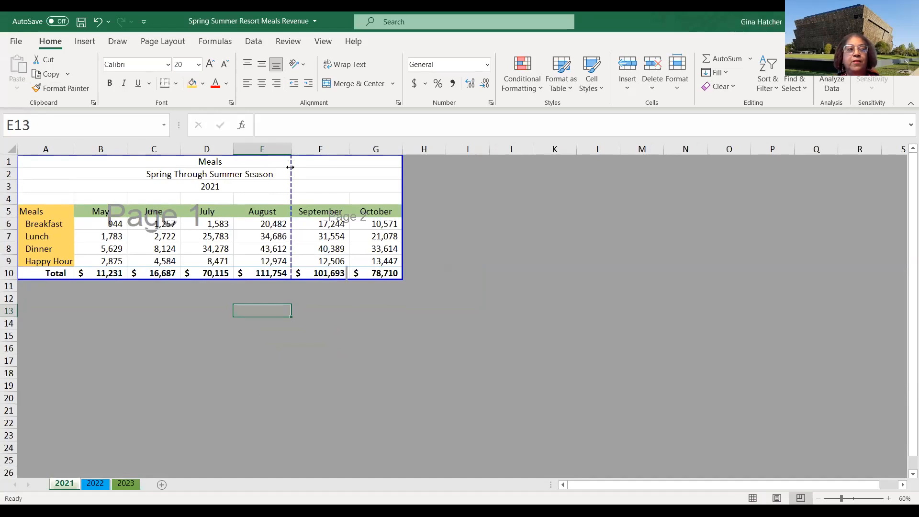
left_click_drag(290, 167, 427, 171)
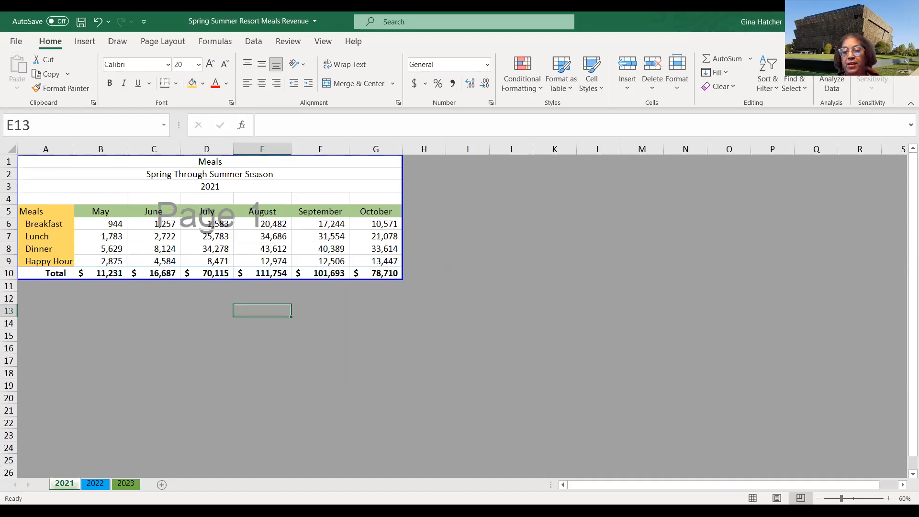
left_click(753, 498)
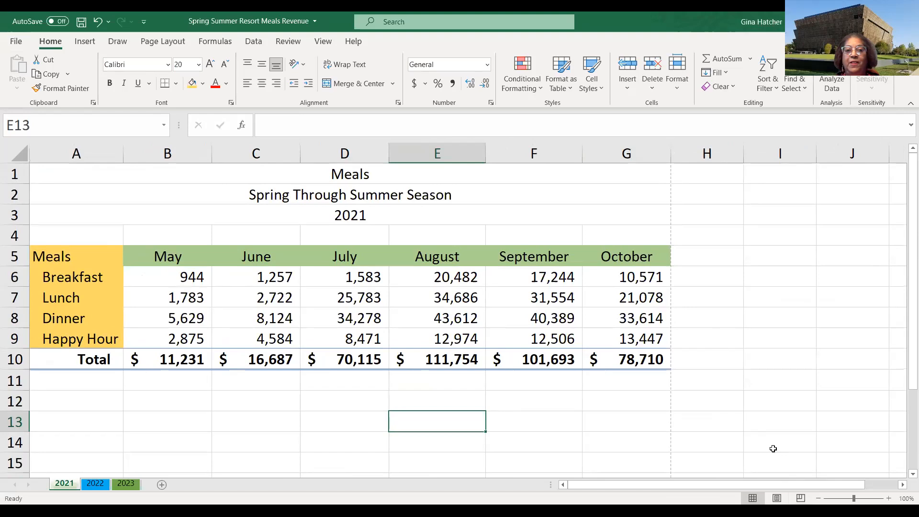
- Add the centered header text Year One to the 2021 sheet in Page Layout view
left_click(777, 498)
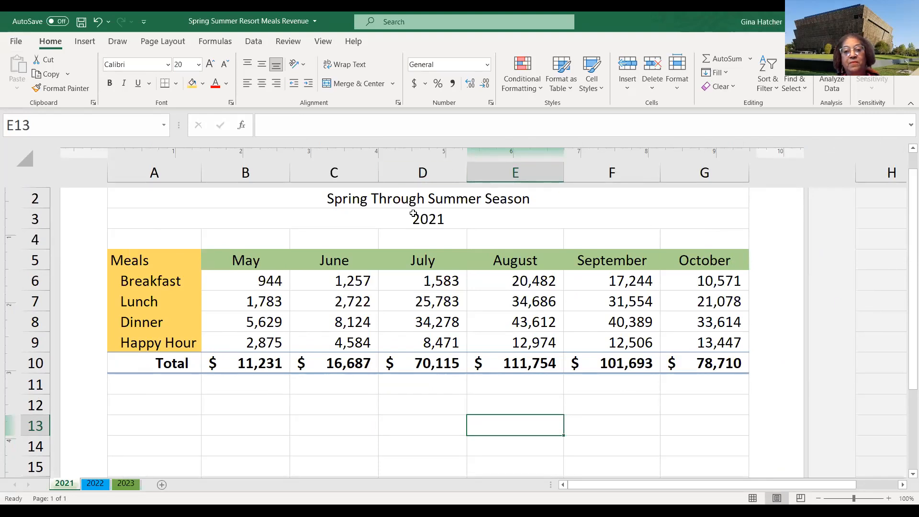
scroll(361, 220, "up", 2)
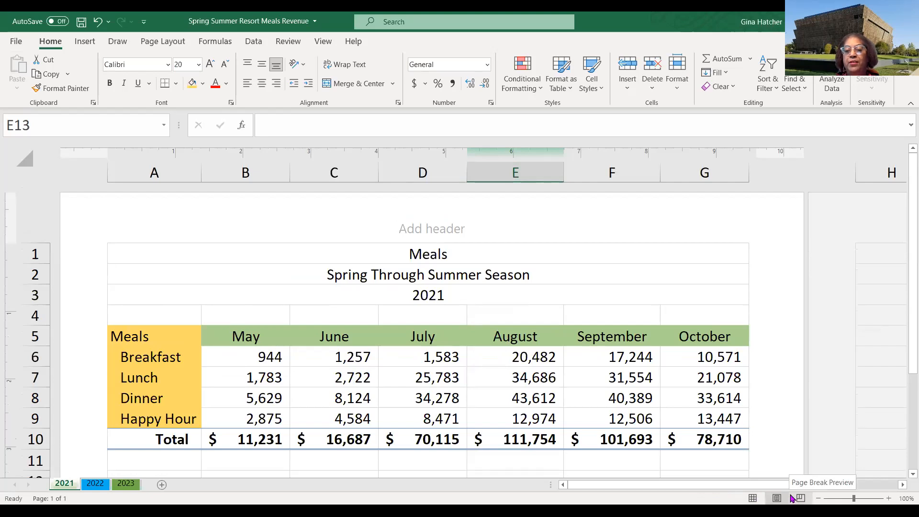
left_click(753, 498)
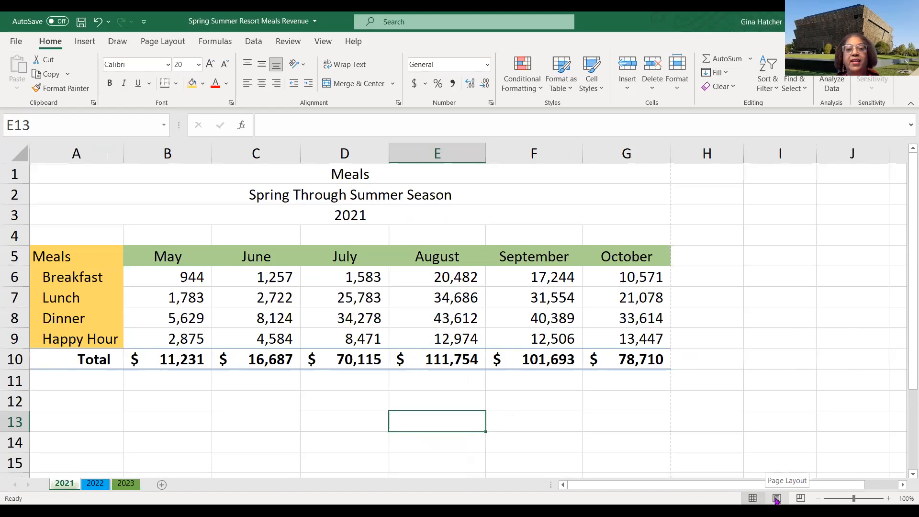
left_click(777, 498)
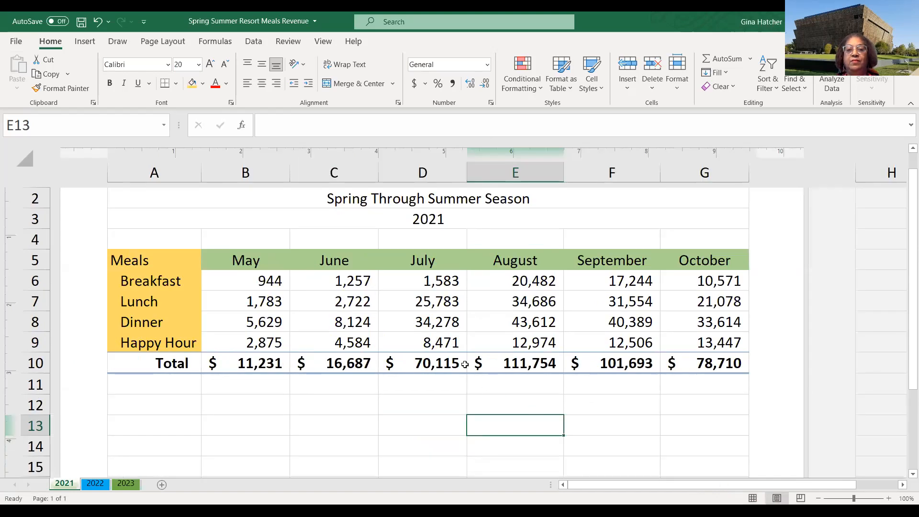
scroll(462, 361, "up", 2)
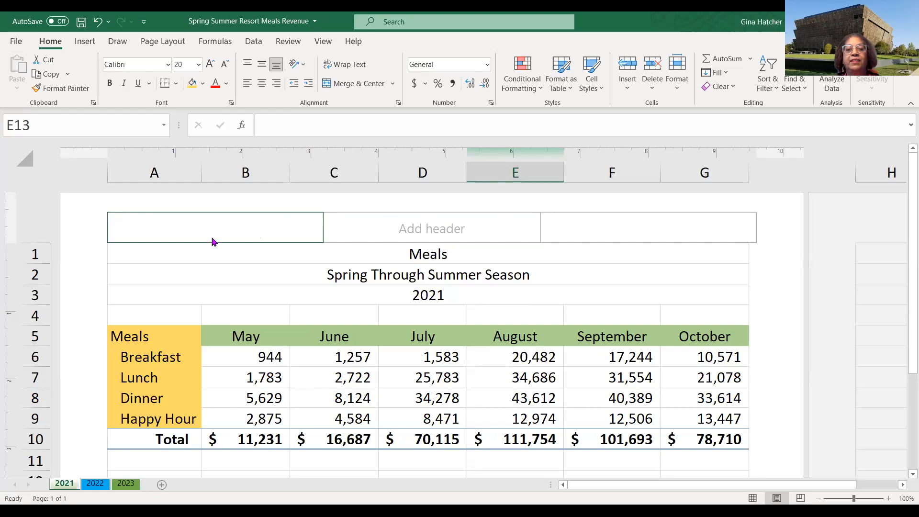
left_click(430, 230)
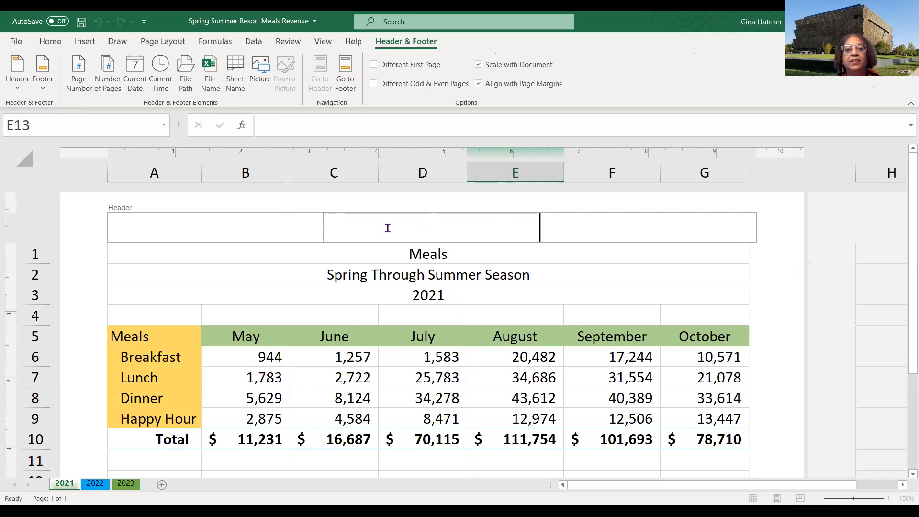
left_click(690, 231)
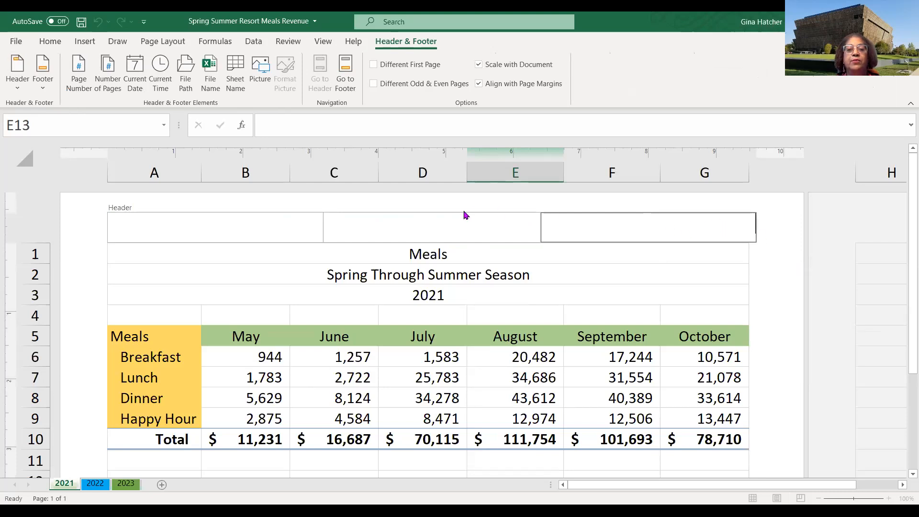
left_click(426, 227)
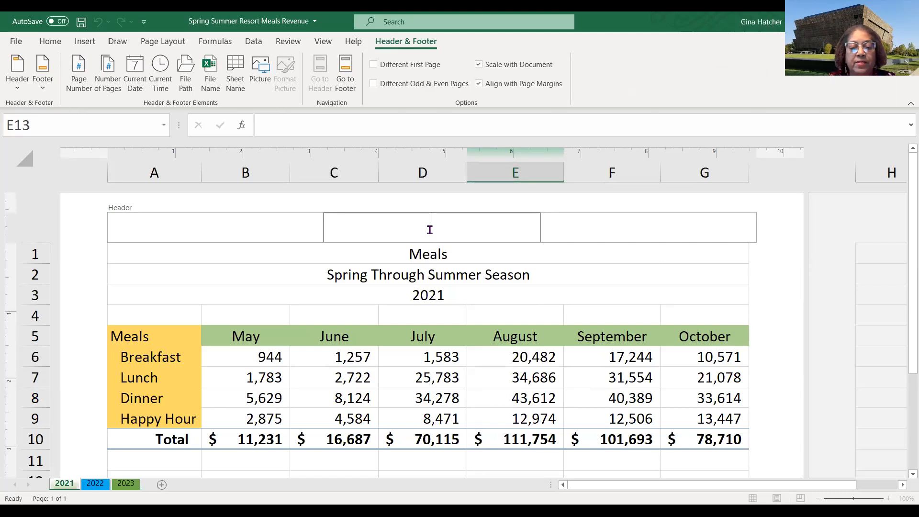
type("Ye")
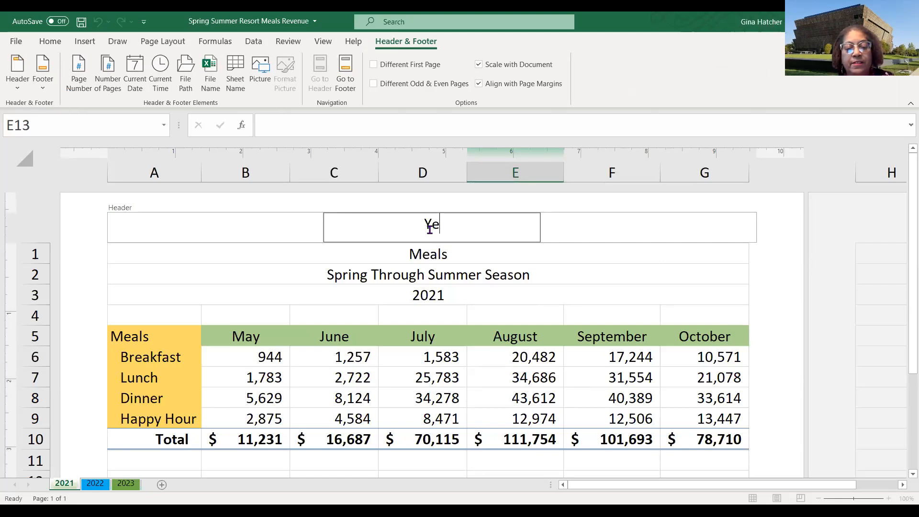
type("ar One")
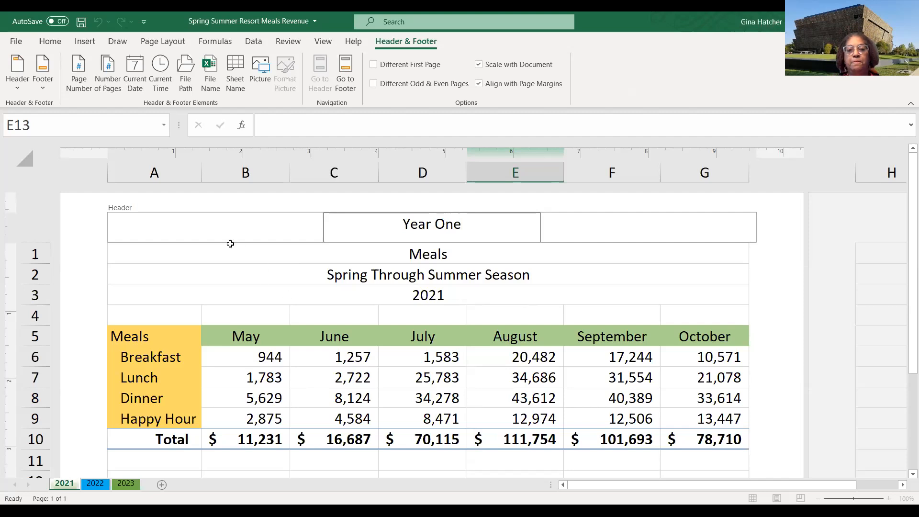
- Insert the current date into the header's right section and return to Normal view
left_click(225, 228)
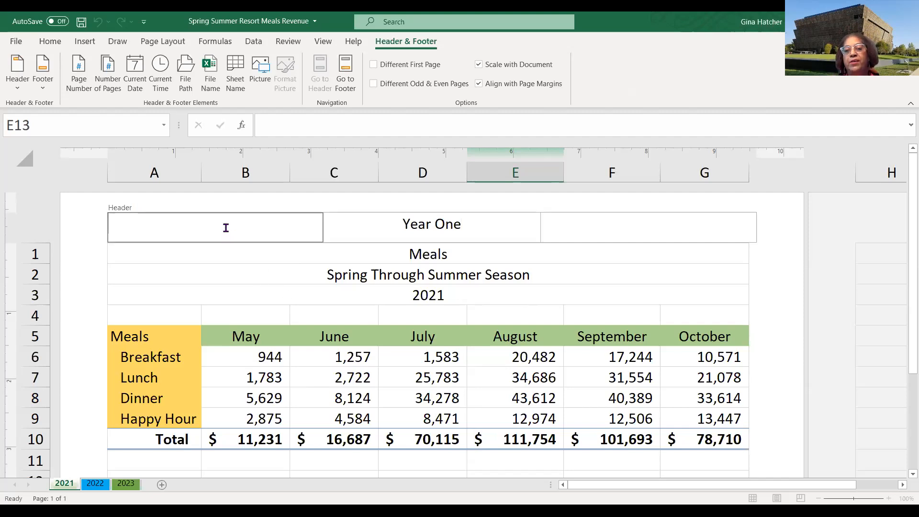
left_click(736, 230)
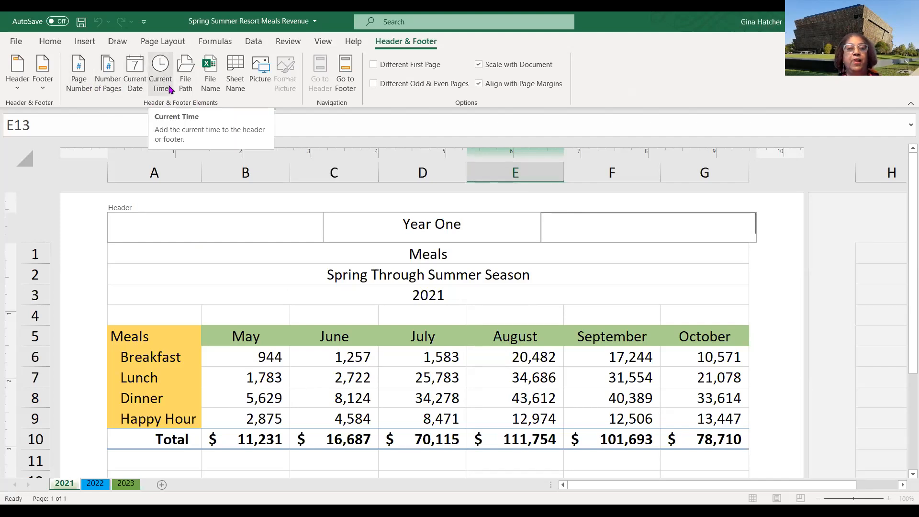
left_click(138, 82)
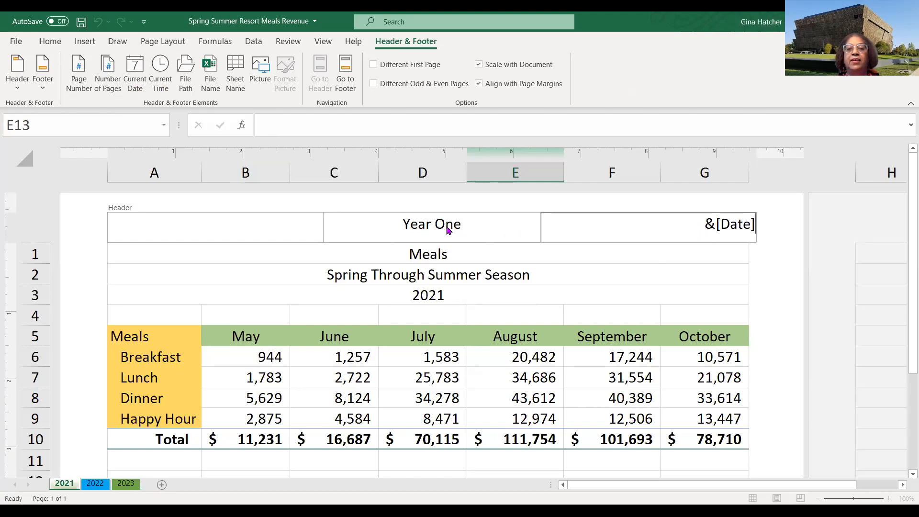
triple_click(415, 228)
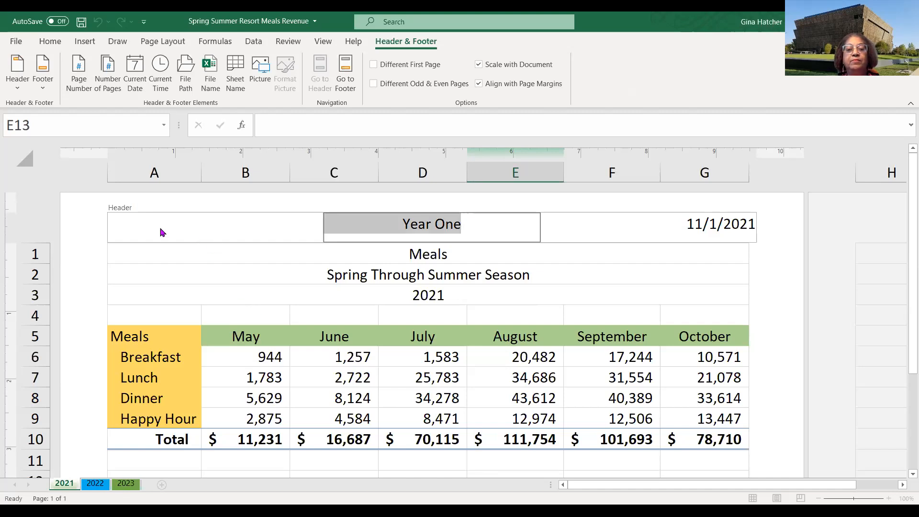
left_click(134, 231)
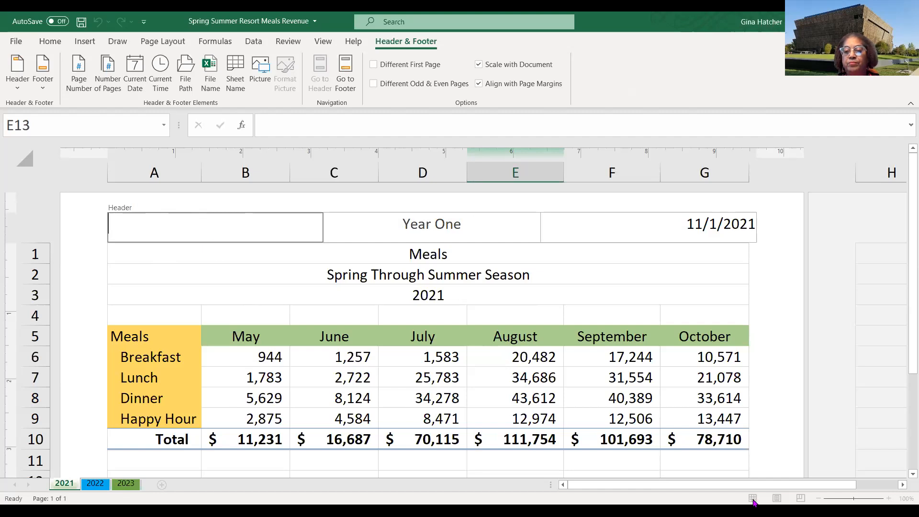
left_click(761, 352)
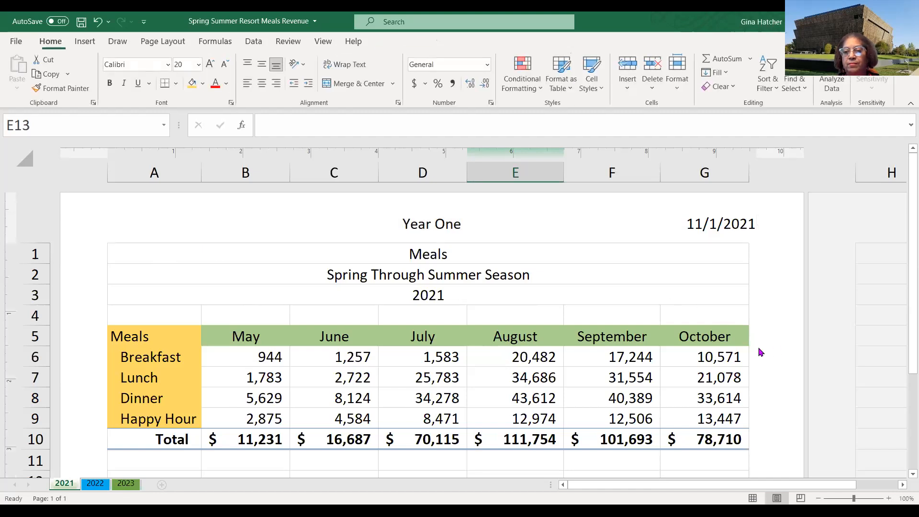
left_click(753, 498)
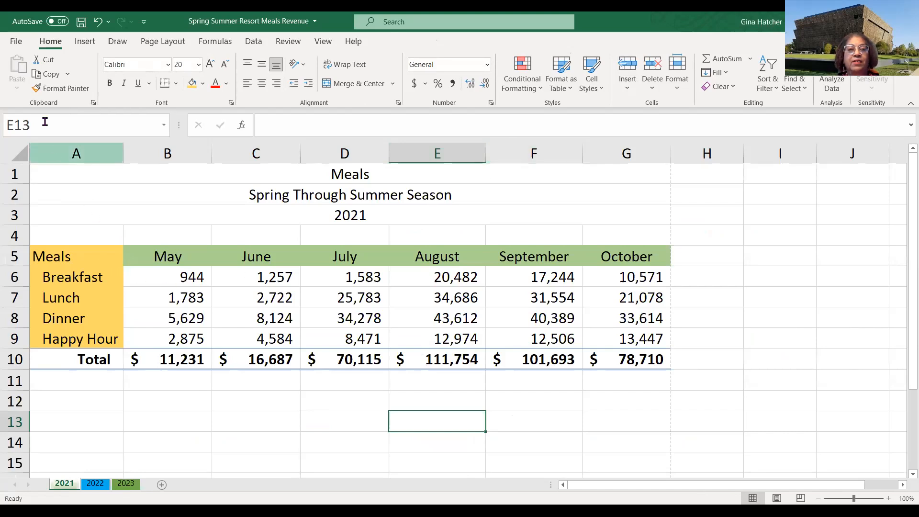
- Set the print orientation of the 2021 sheet to portrait in the print settings
left_click(16, 43)
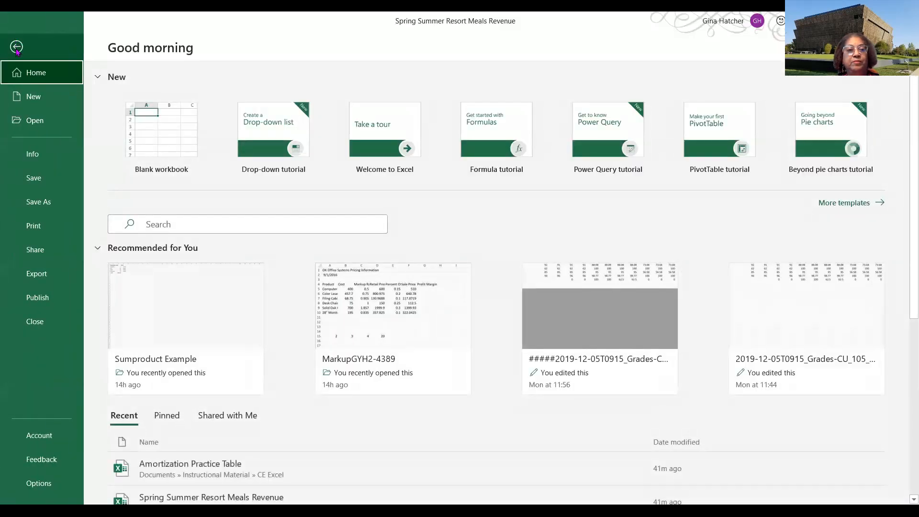
left_click(36, 229)
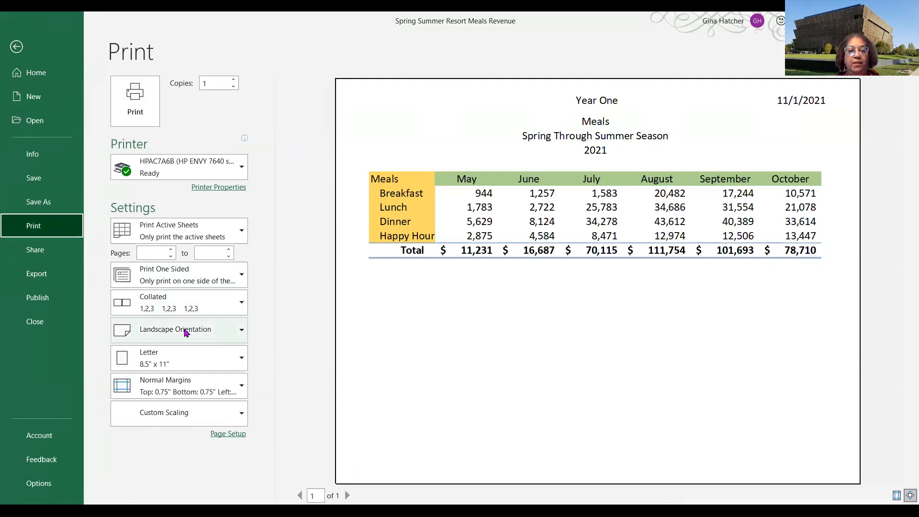
left_click(242, 330)
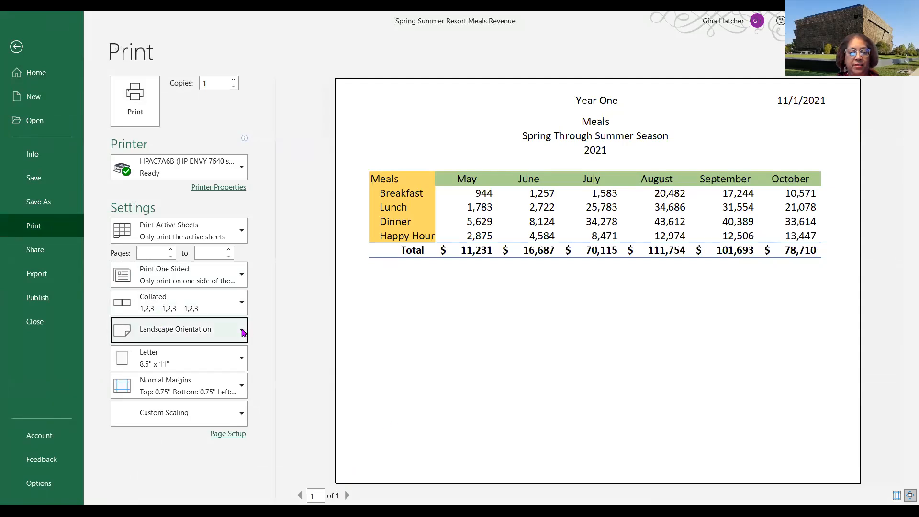
left_click(173, 360)
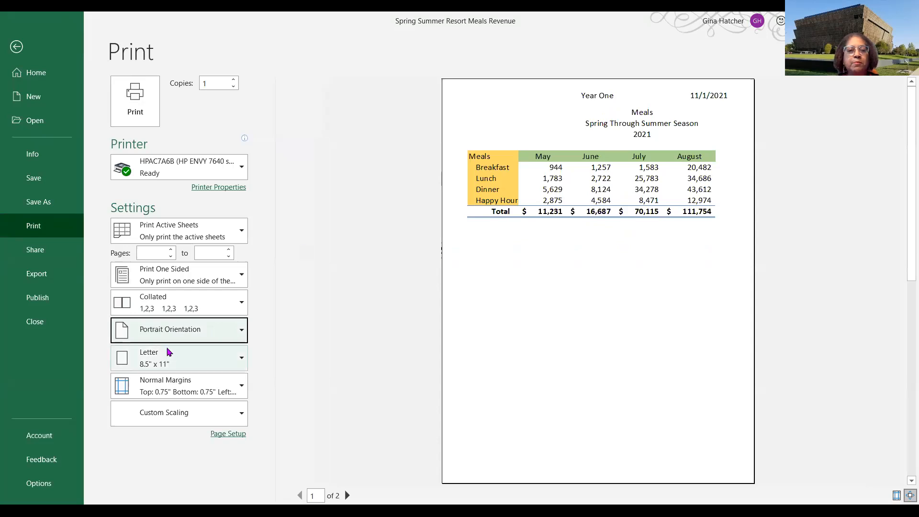
- Switch the print orientation to landscape and set the print range to the entire workbook
left_click(184, 331)
left_click(184, 383)
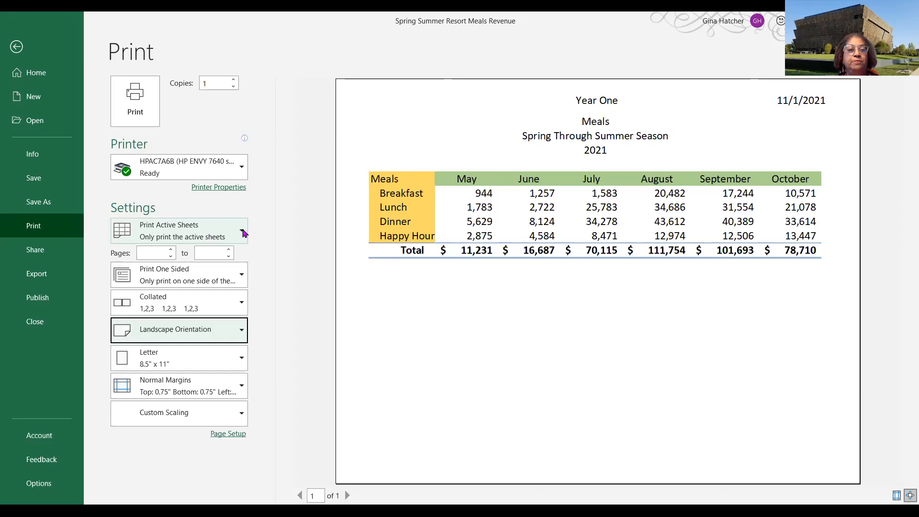
left_click(242, 232)
left_click(242, 232)
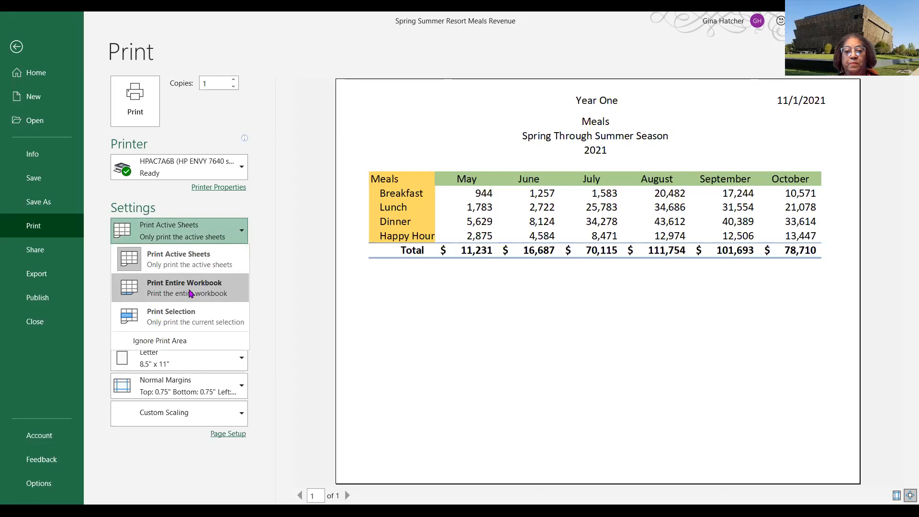
left_click(190, 293)
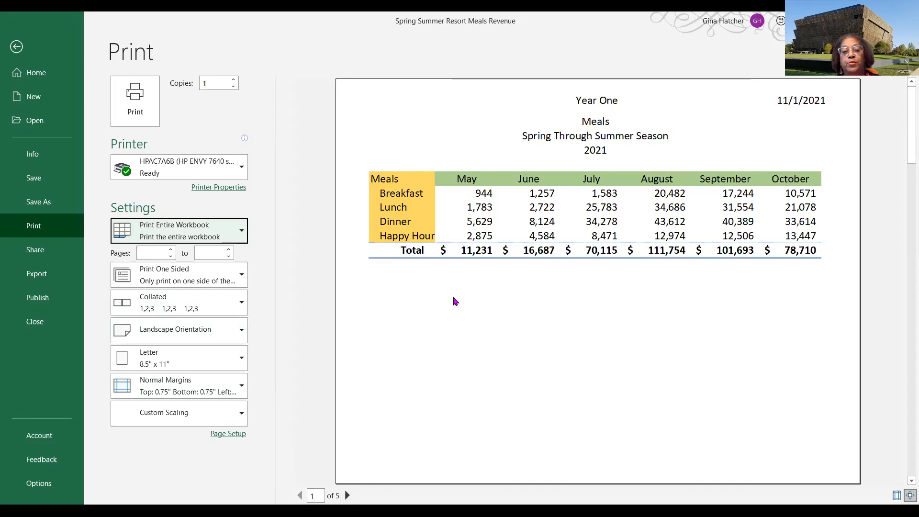
- Set the 2022 sheet's print scaling to fit all columns on one page
left_click(347, 496)
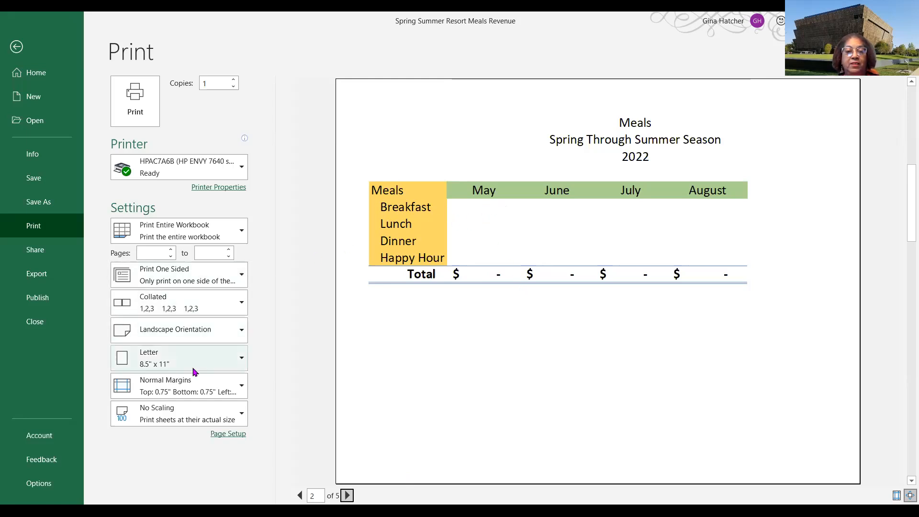
left_click(242, 416)
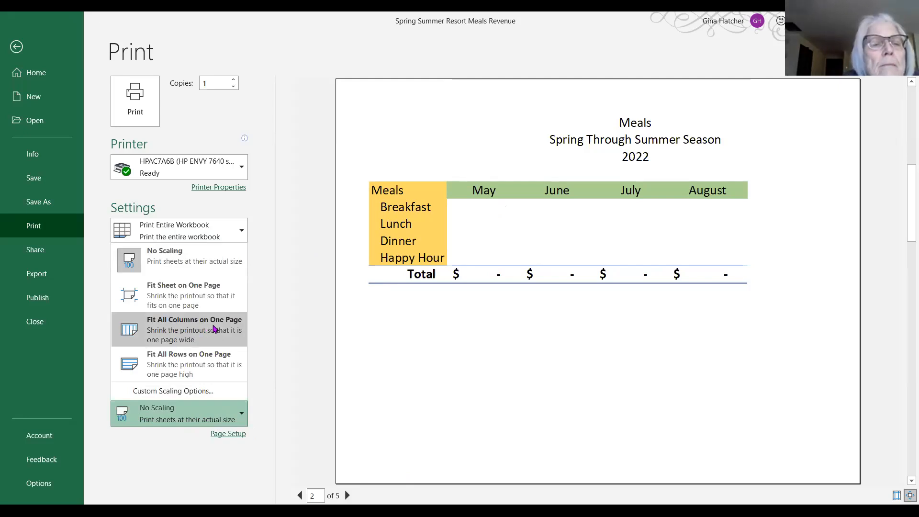
left_click(209, 328)
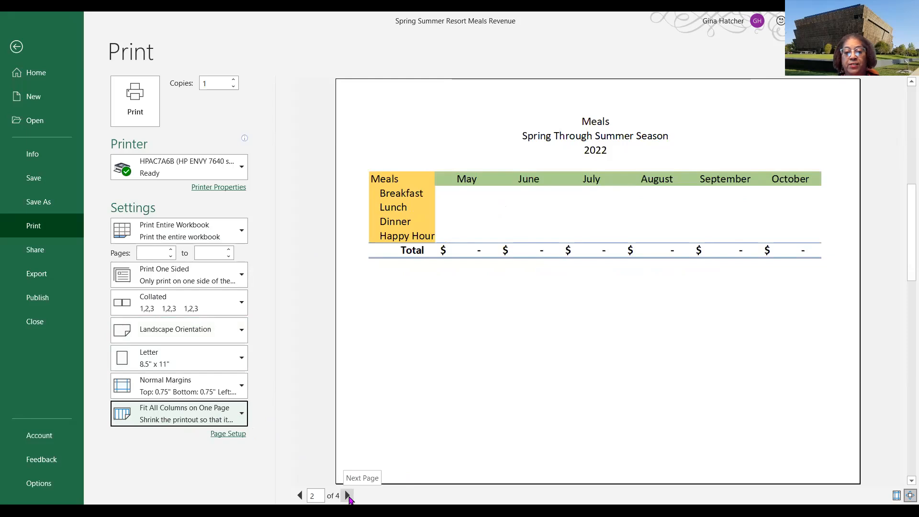
- Set the 2023 sheet's print scaling to fit all columns on one page
left_click(348, 496)
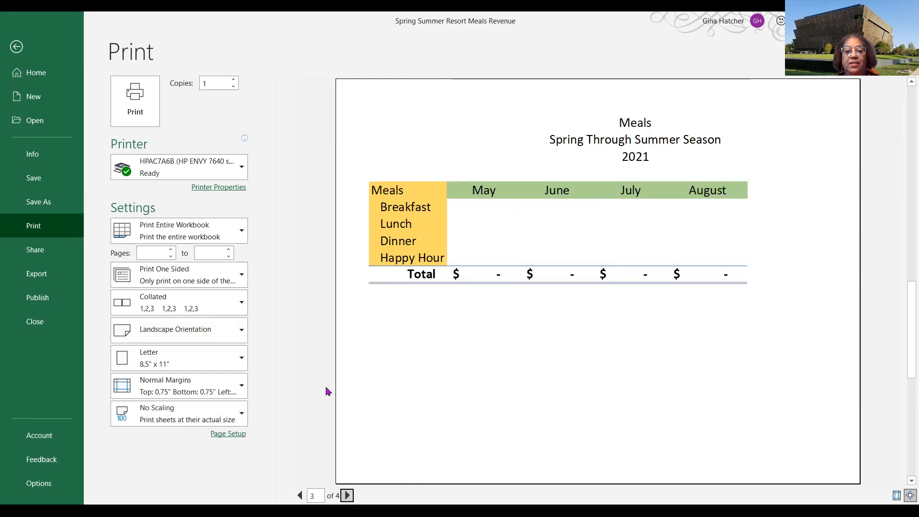
left_click(232, 419)
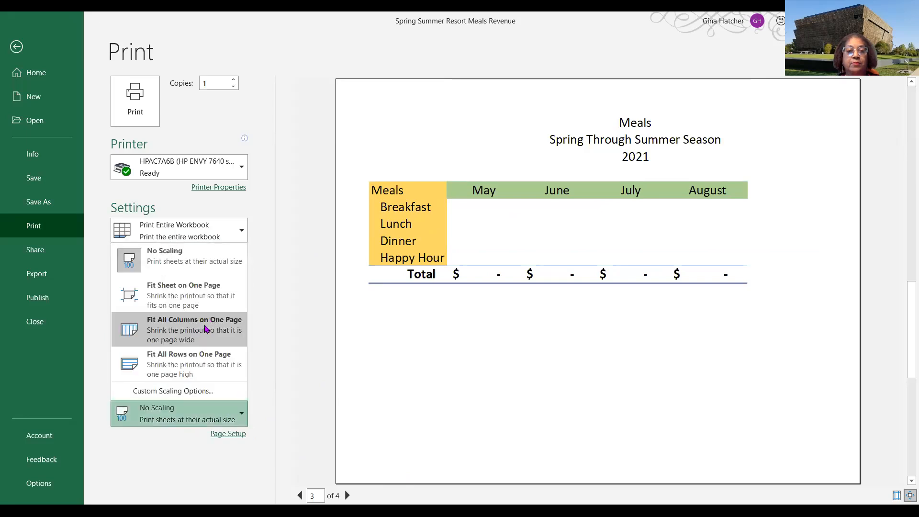
left_click(205, 329)
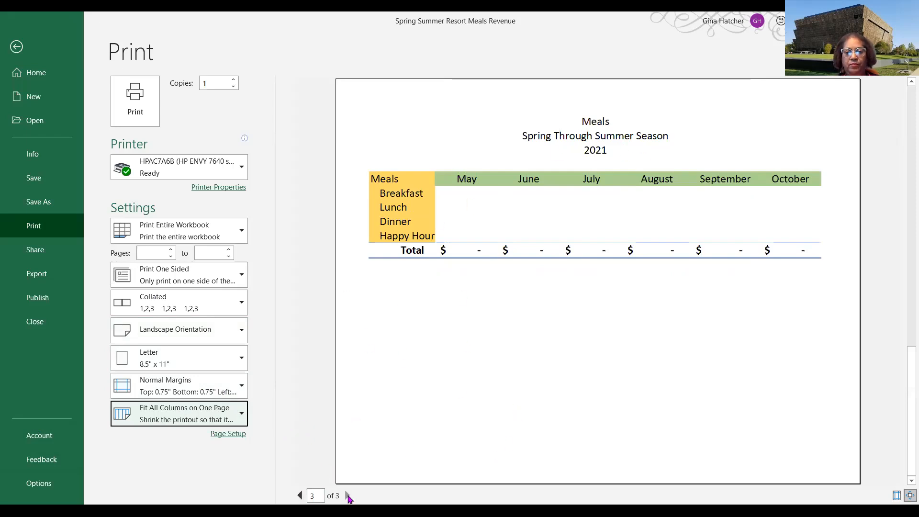
- Page through the print preview pages and leave the print settings
left_click(347, 495)
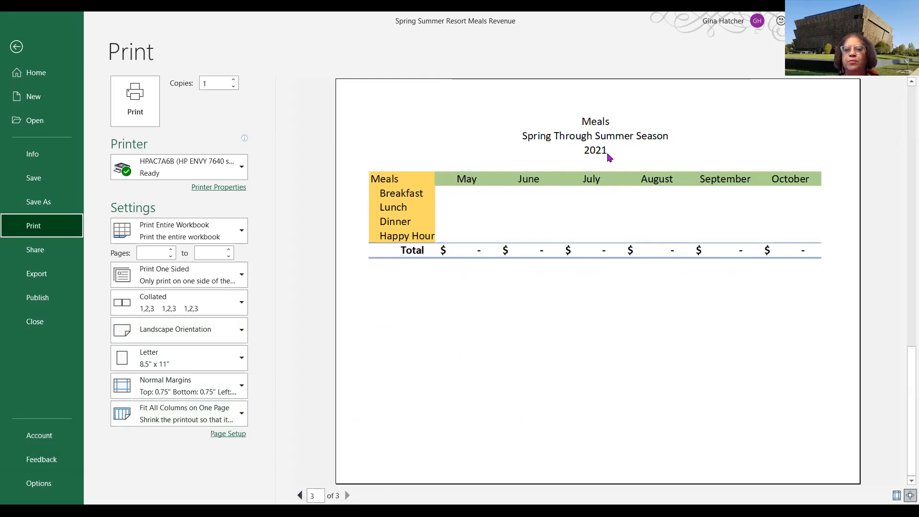
left_click(301, 496)
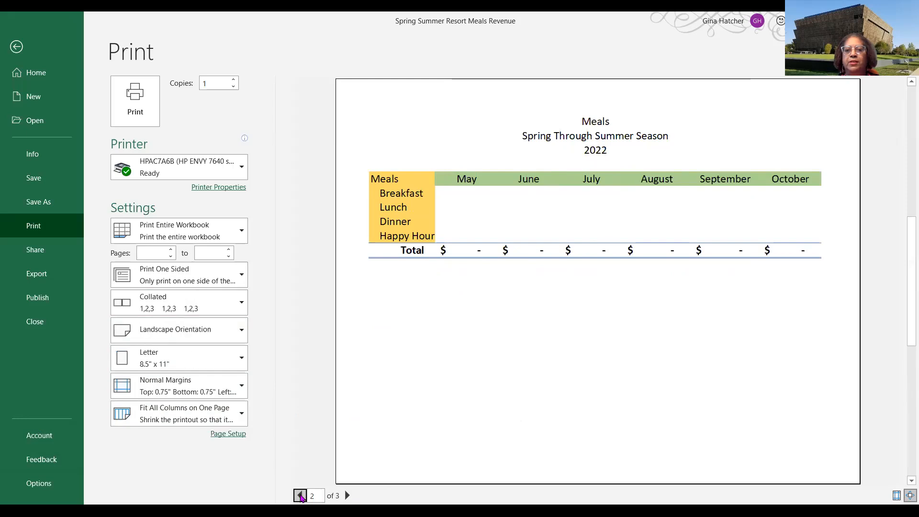
left_click(347, 496)
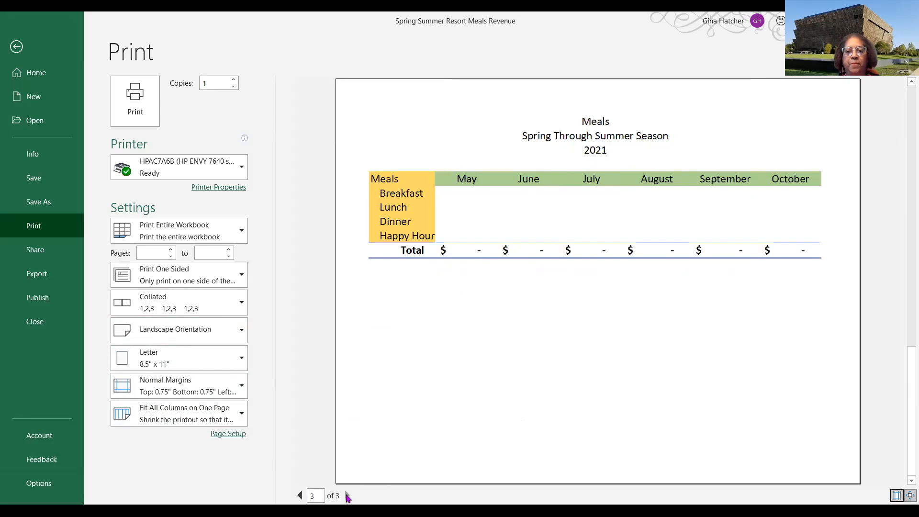
left_click(17, 46)
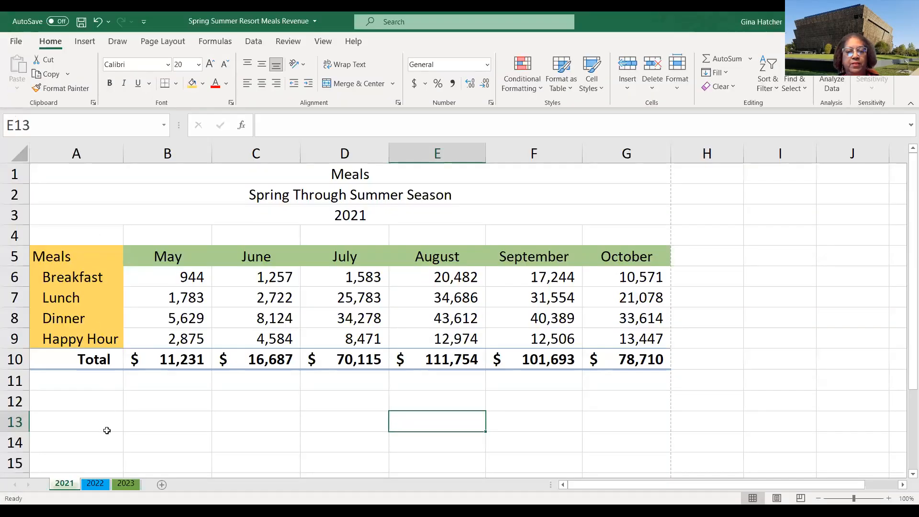
- Change the year title in A3 of the 2023 sheet to 2023 and return to the 2021 sheet
left_click(127, 485)
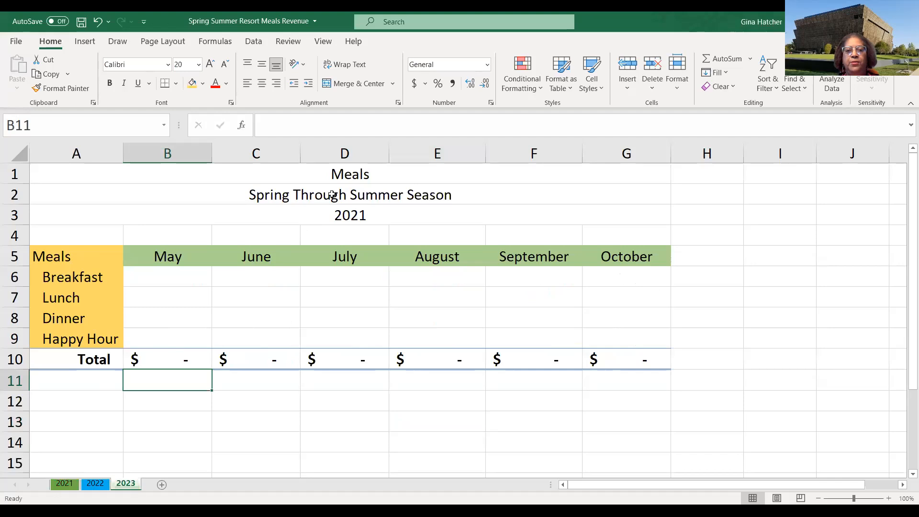
left_click(345, 216)
double_click(344, 215)
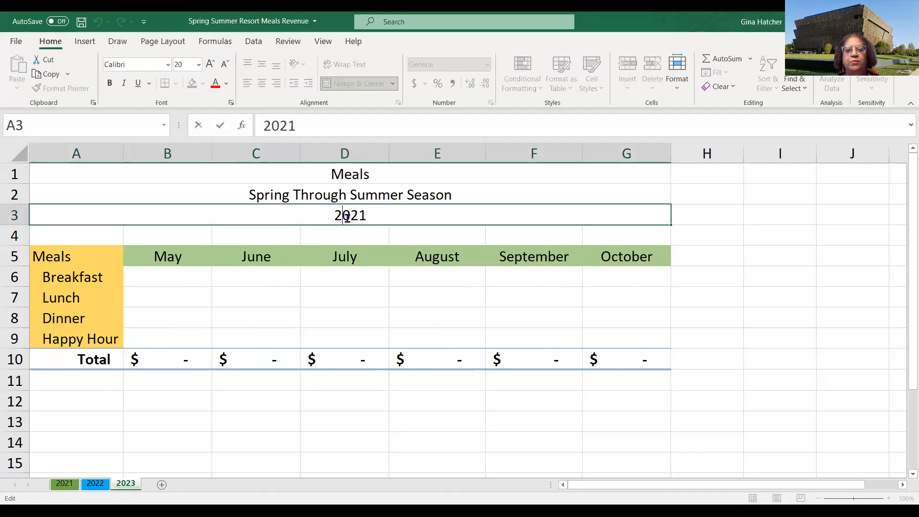
left_click_drag(360, 216, 368, 217)
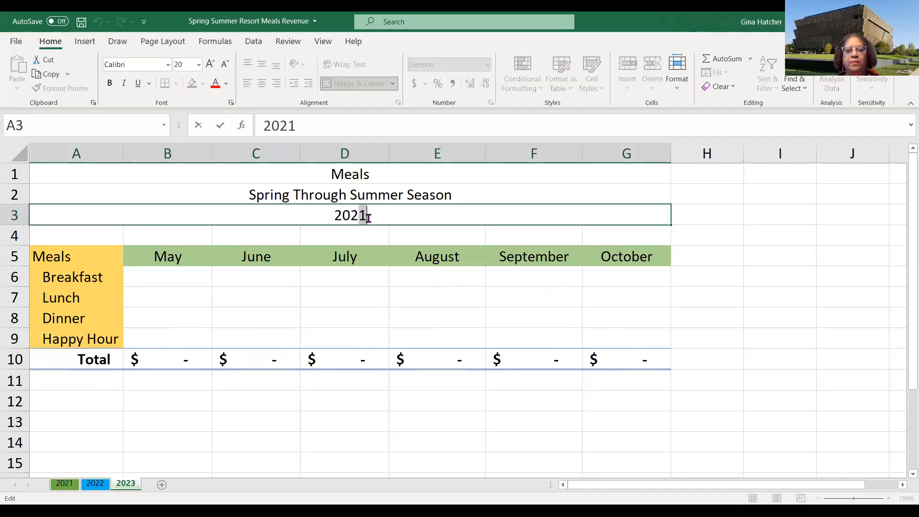
type("3")
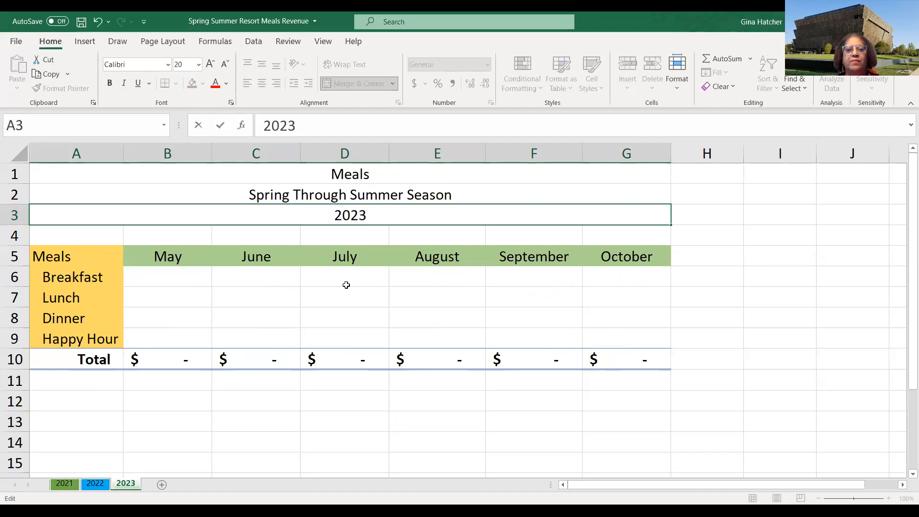
left_click(344, 283)
left_click(95, 484)
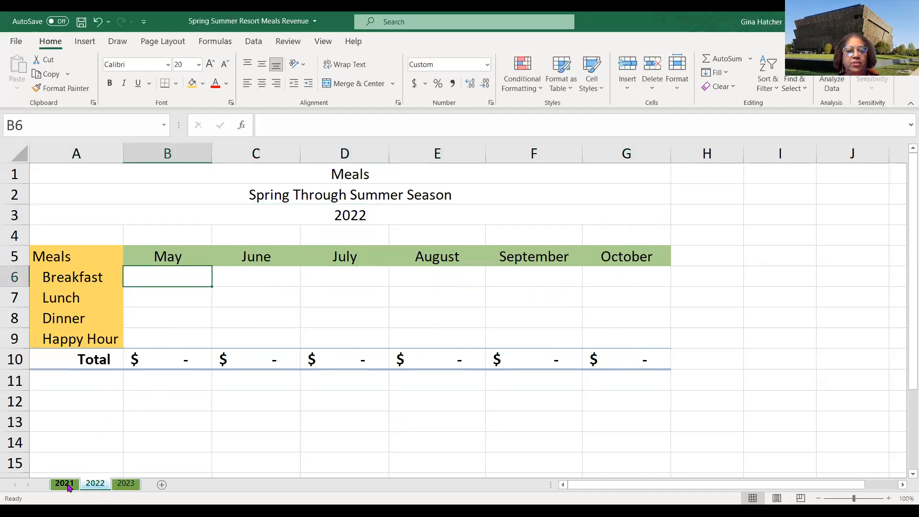
left_click(64, 484)
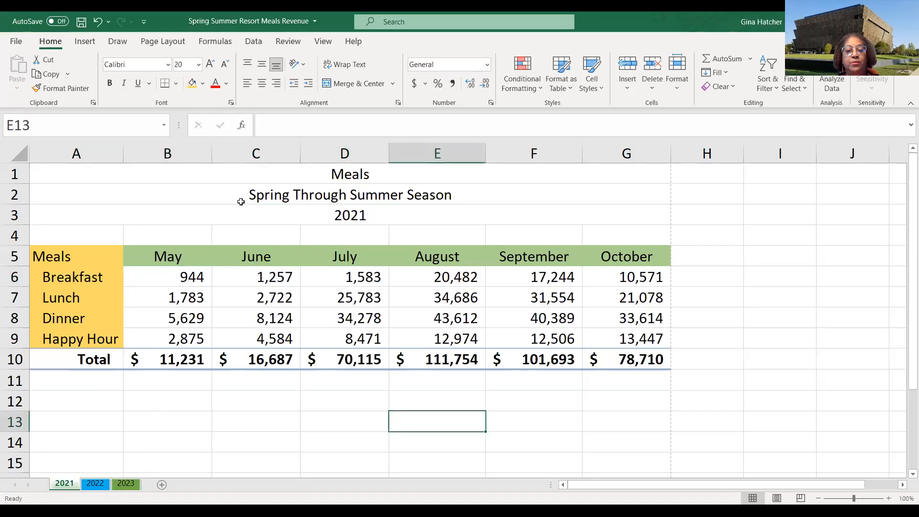
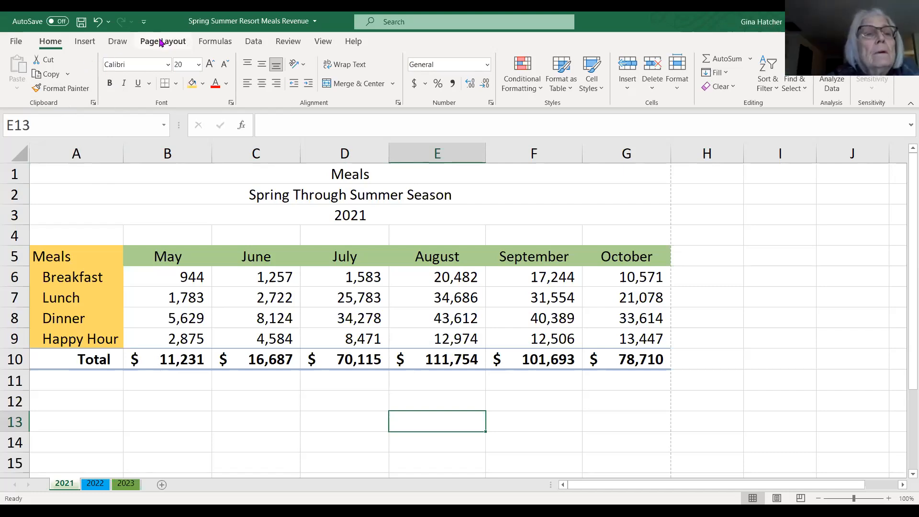
- Open the print preview of the workbook and page between the 2021 and 2022 sheets
left_click(161, 43)
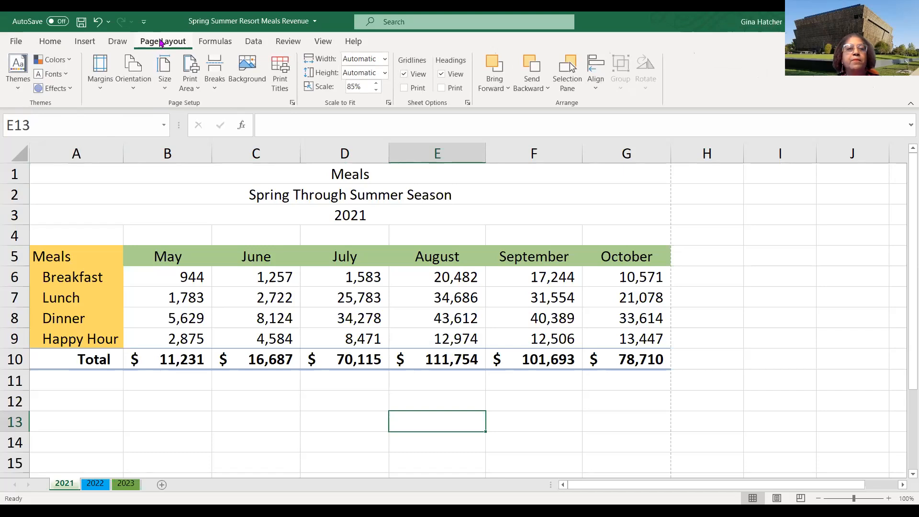
left_click(17, 42)
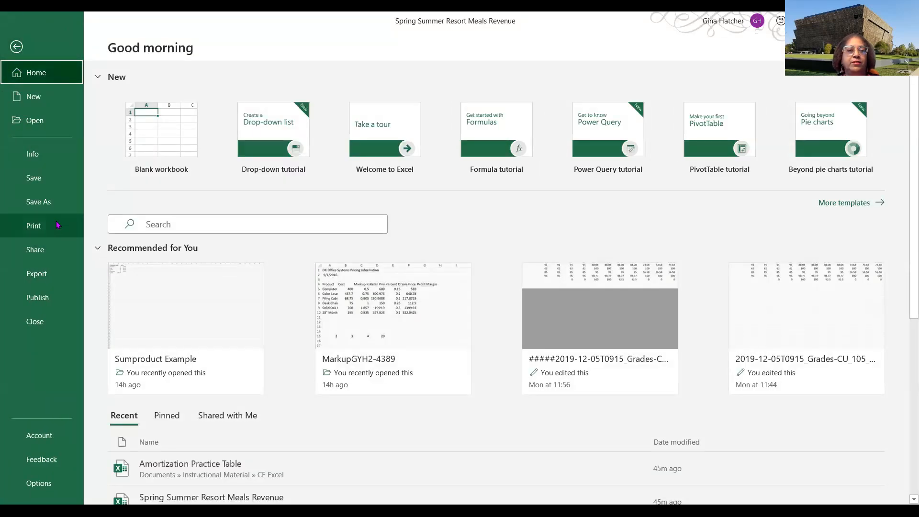
left_click(41, 230)
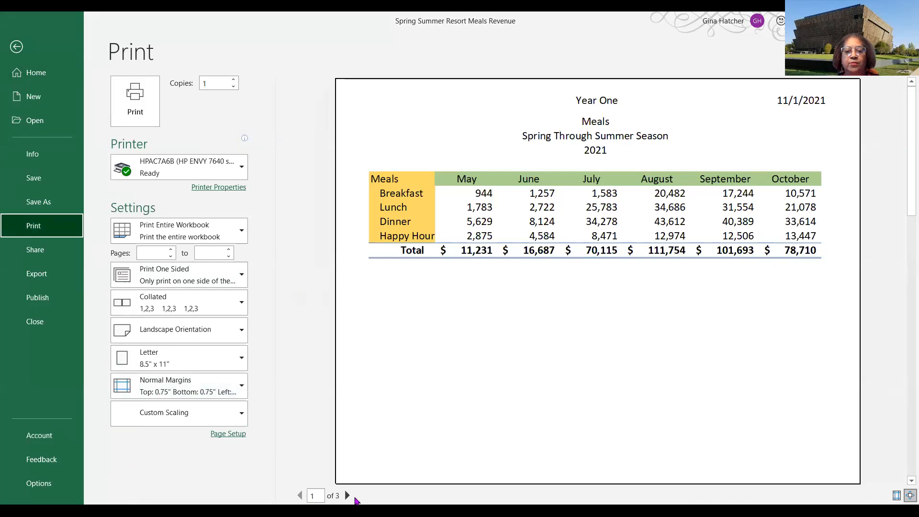
left_click(348, 495)
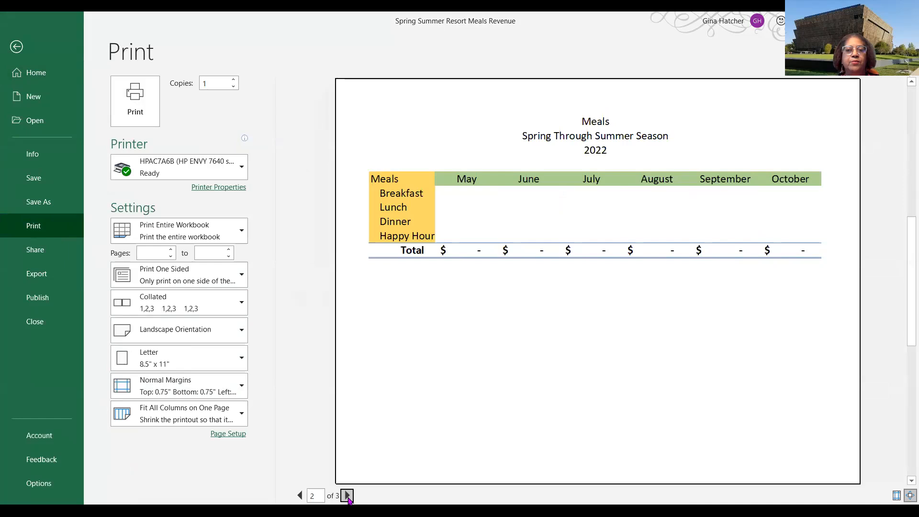
left_click(300, 496)
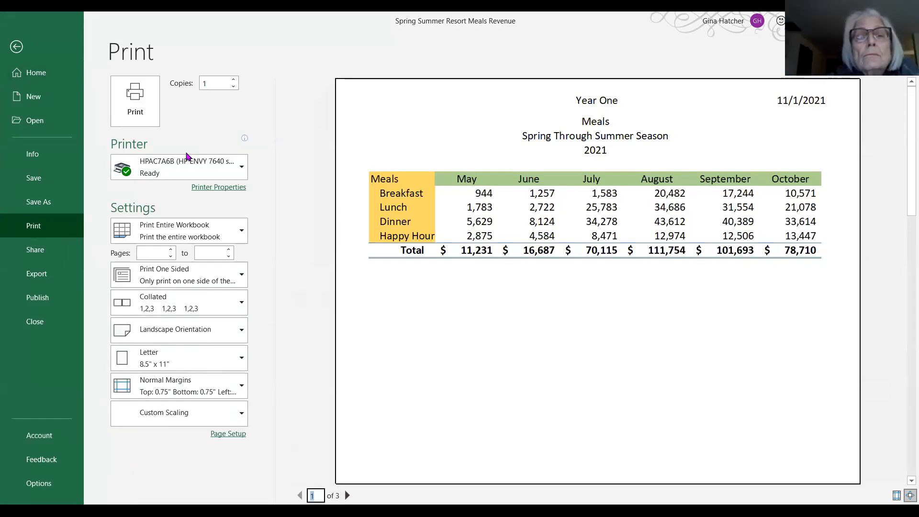
- Open Page Setup for the 2021 sheet and browse the built-in header choices
mouse_move(190, 165)
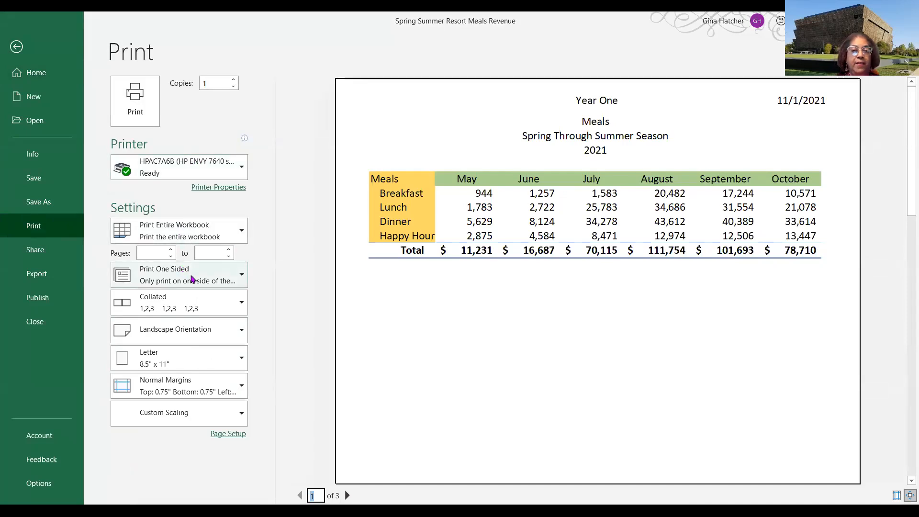
left_click(229, 435)
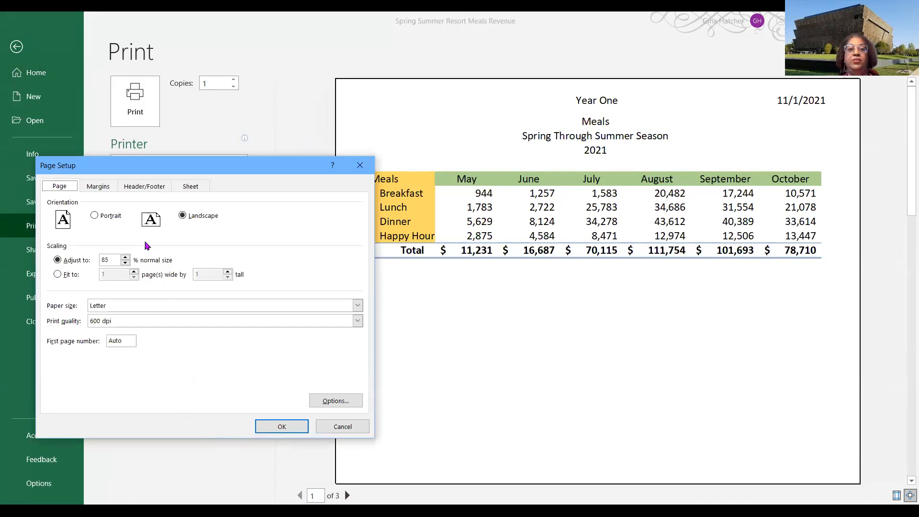
left_click(152, 188)
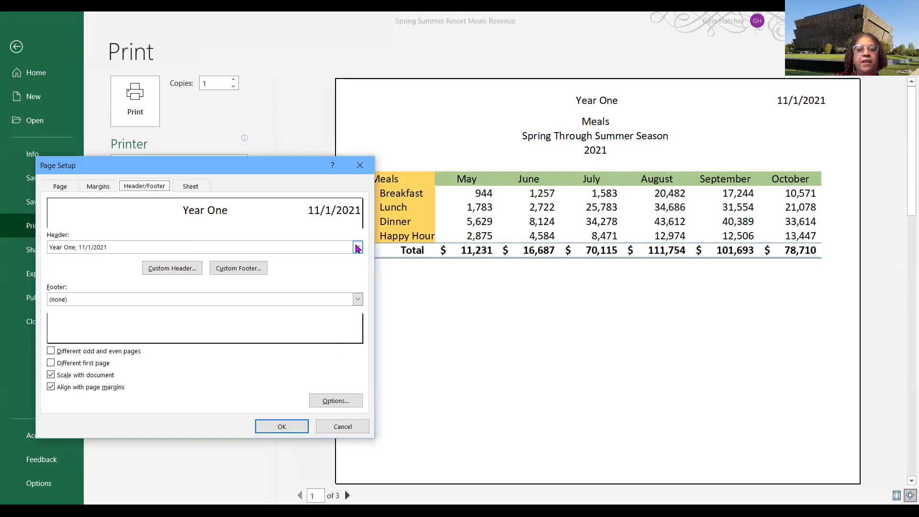
left_click(357, 248)
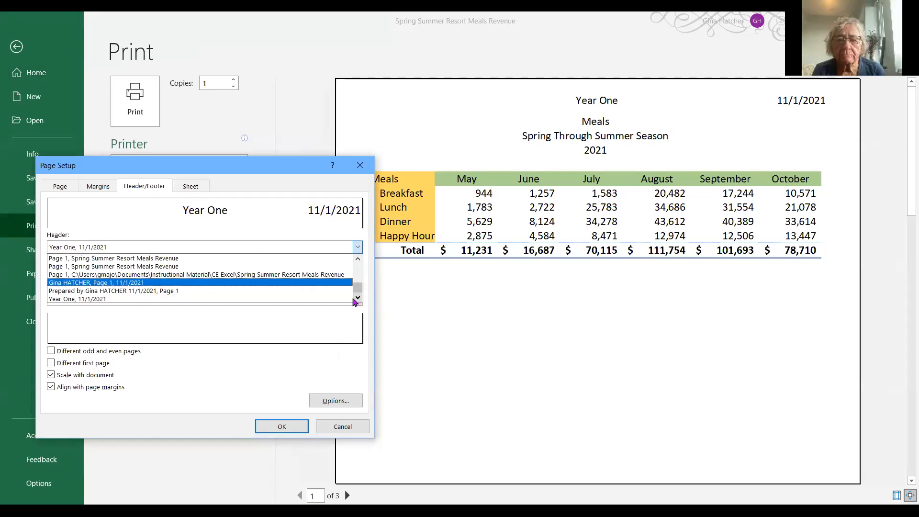
left_click(358, 259)
left_click(358, 259)
left_click(358, 259)
left_click(358, 259)
left_click(359, 259)
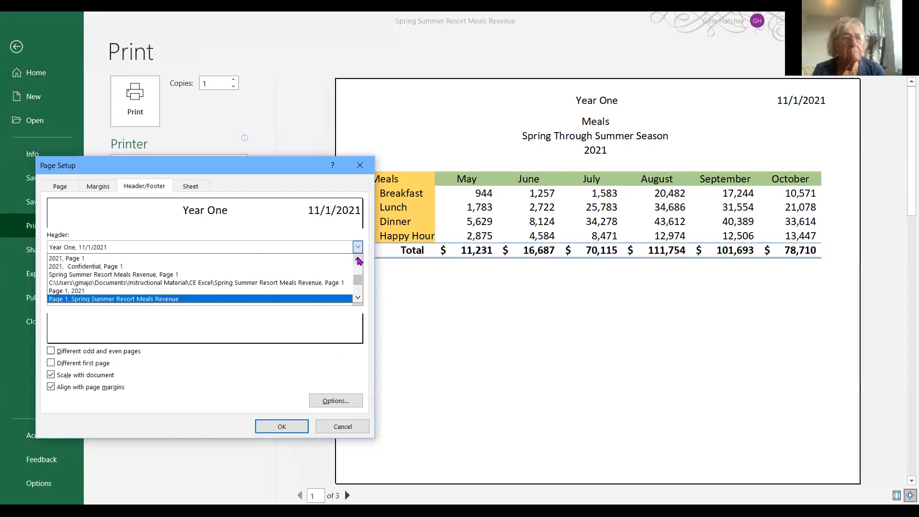
left_click(358, 259)
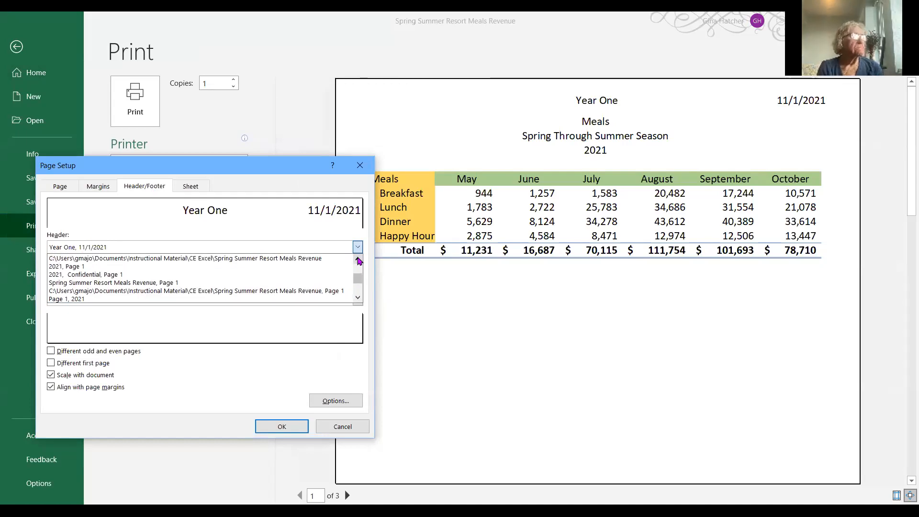
left_click(357, 298)
left_click(357, 298)
left_click(358, 298)
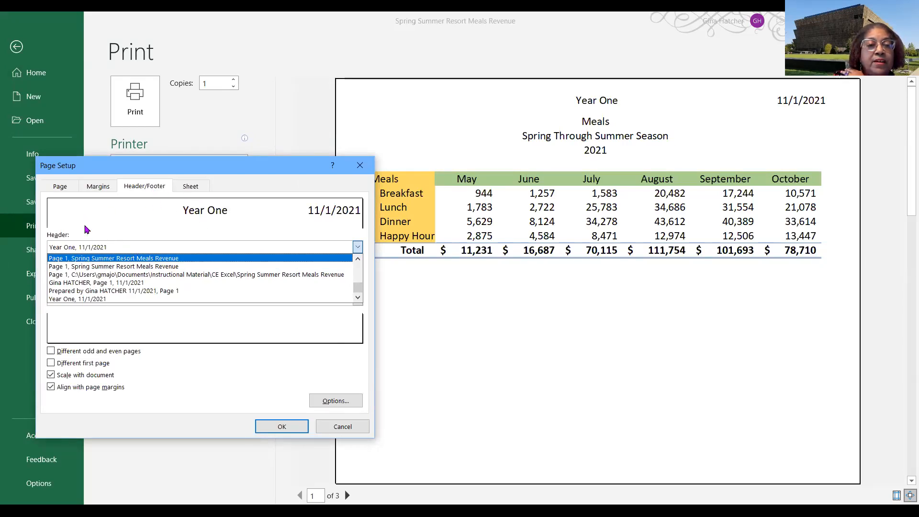
left_click(358, 247)
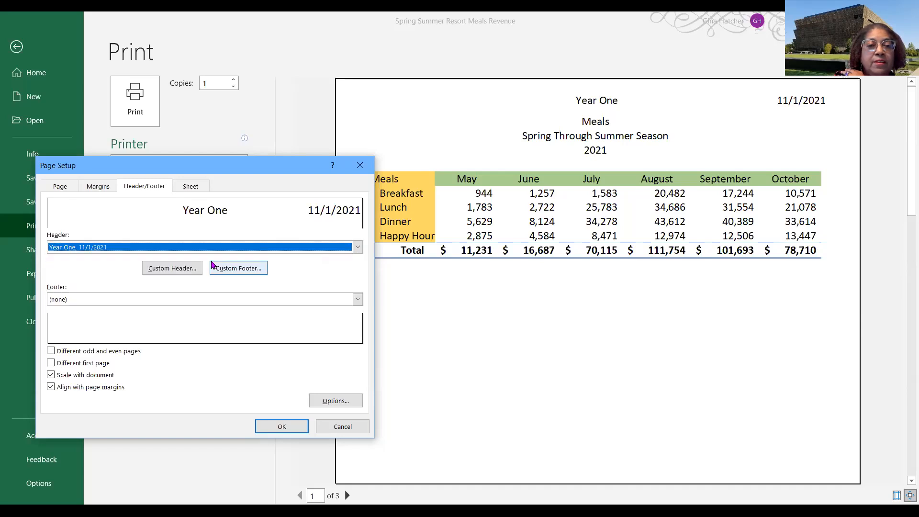
- Add the sheet name to the left section of the 2021 sheet's custom header and apply it
left_click(178, 272)
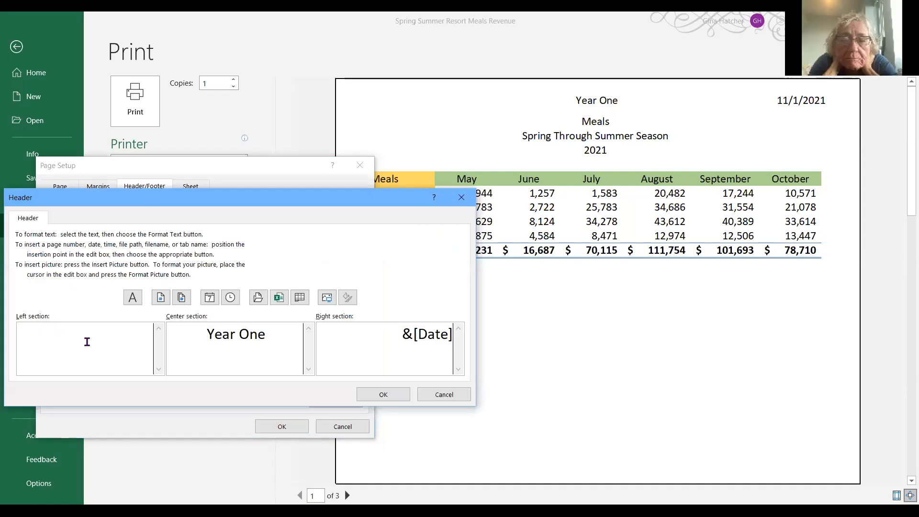
left_click(299, 297)
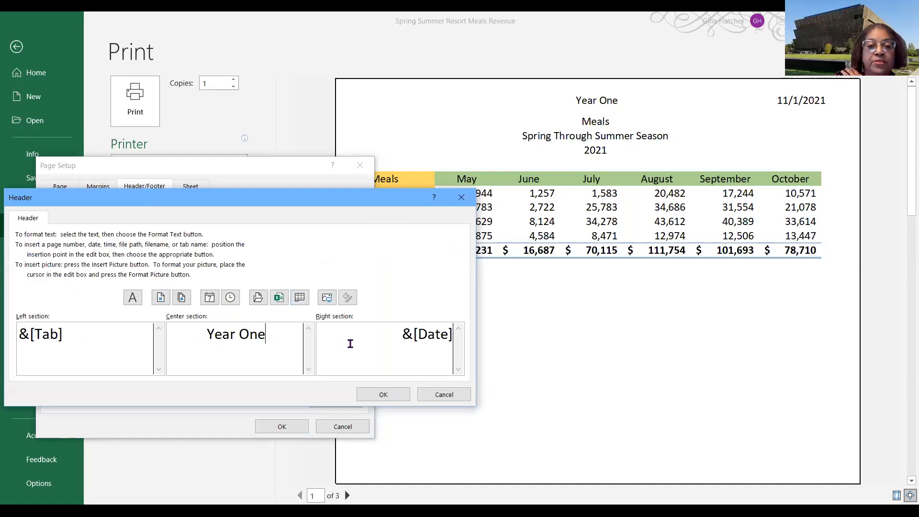
left_click(187, 374)
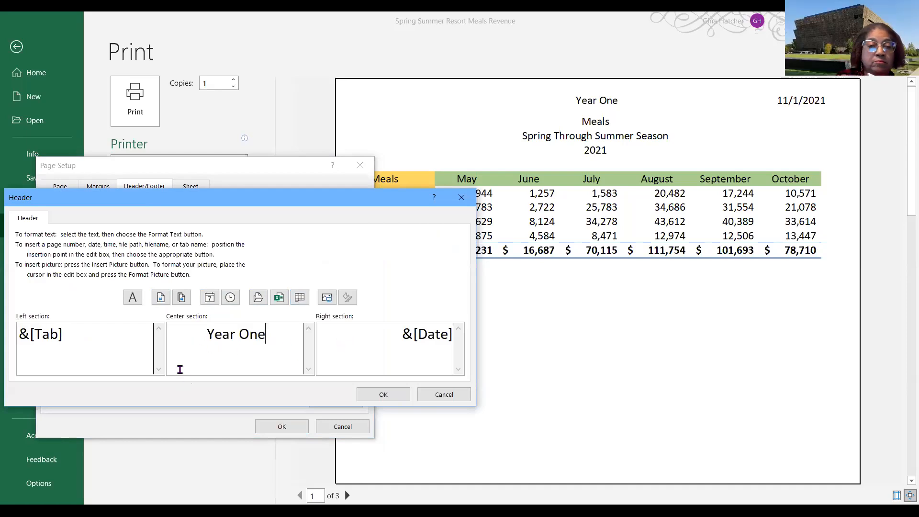
left_click(384, 395)
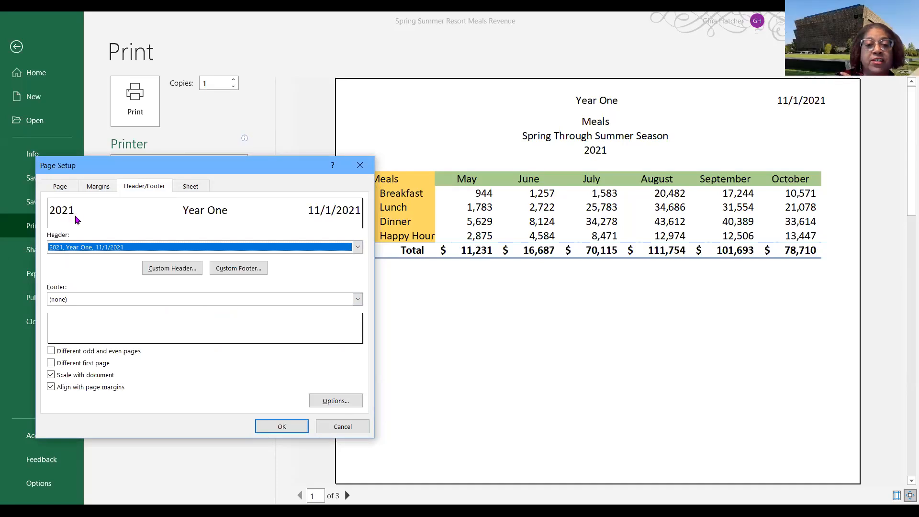
left_click(280, 426)
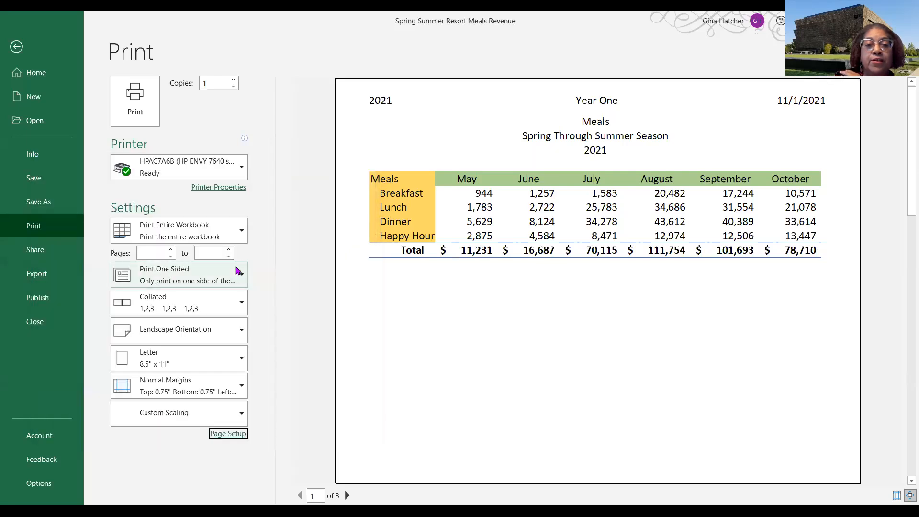
- Set the 2022 sheet's header to the built-in 2022 option
left_click(348, 496)
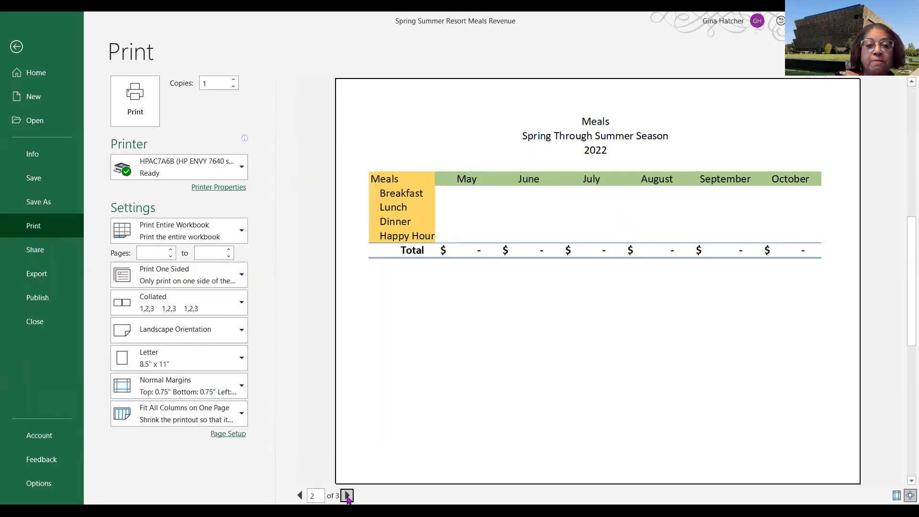
left_click(232, 436)
left_click(149, 188)
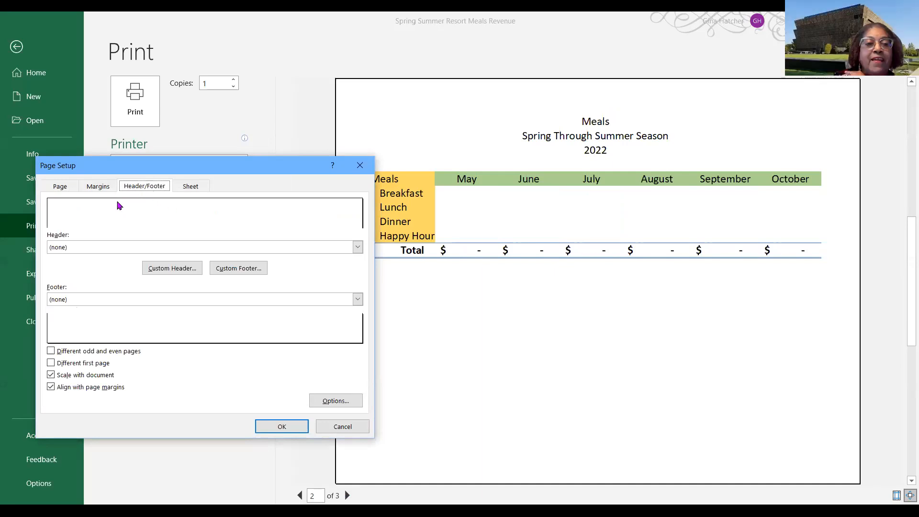
left_click(358, 247)
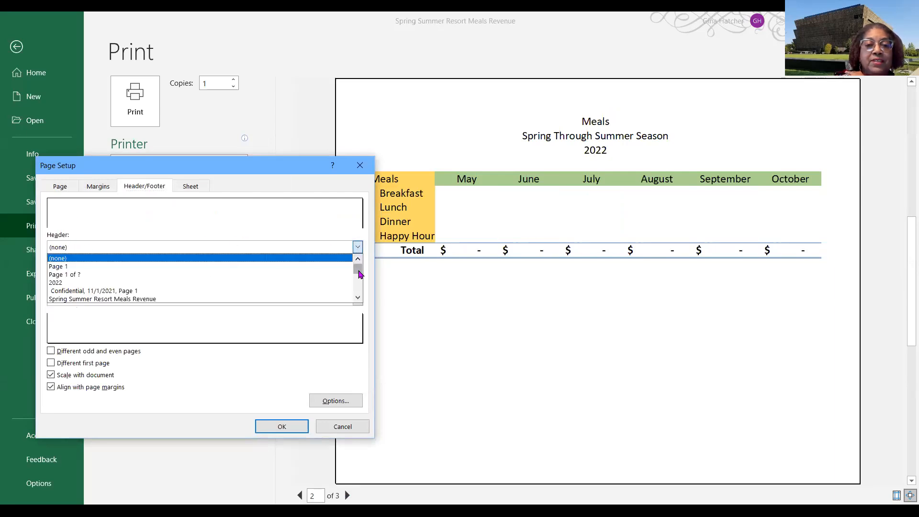
left_click_drag(360, 273, 359, 272)
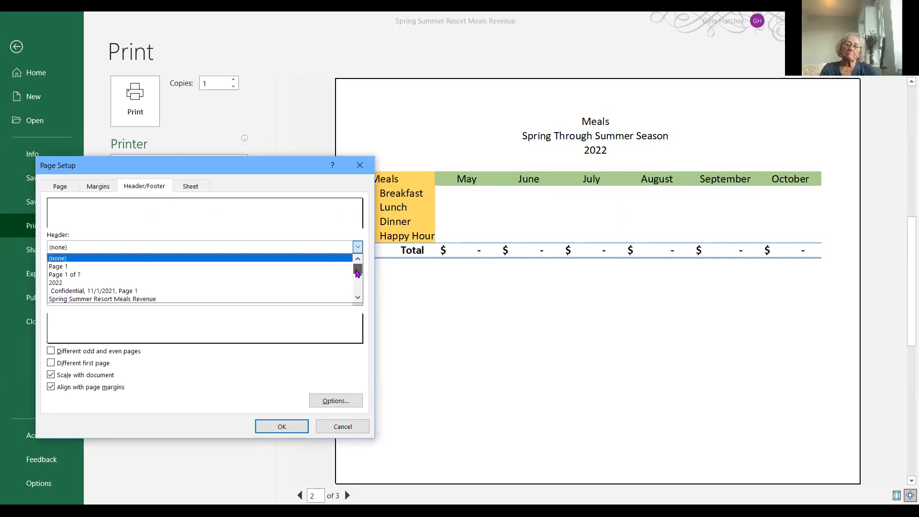
left_click(57, 284)
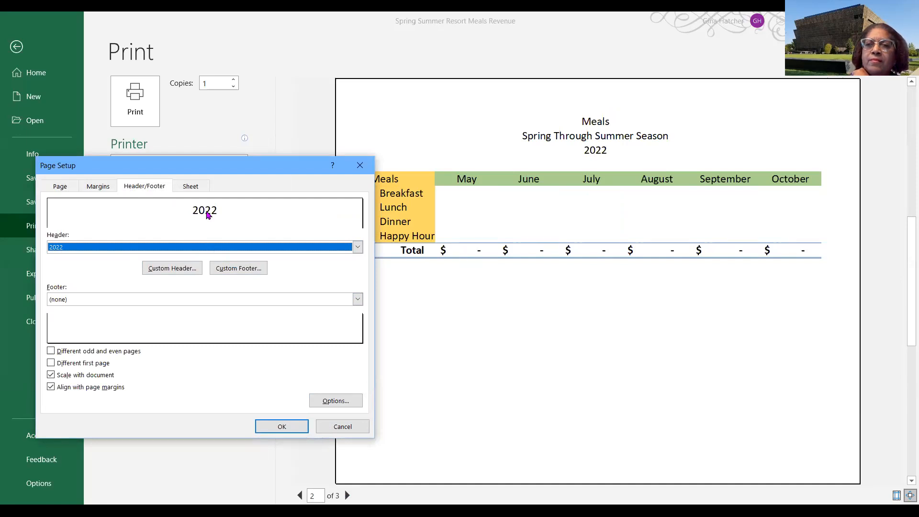
left_click(287, 428)
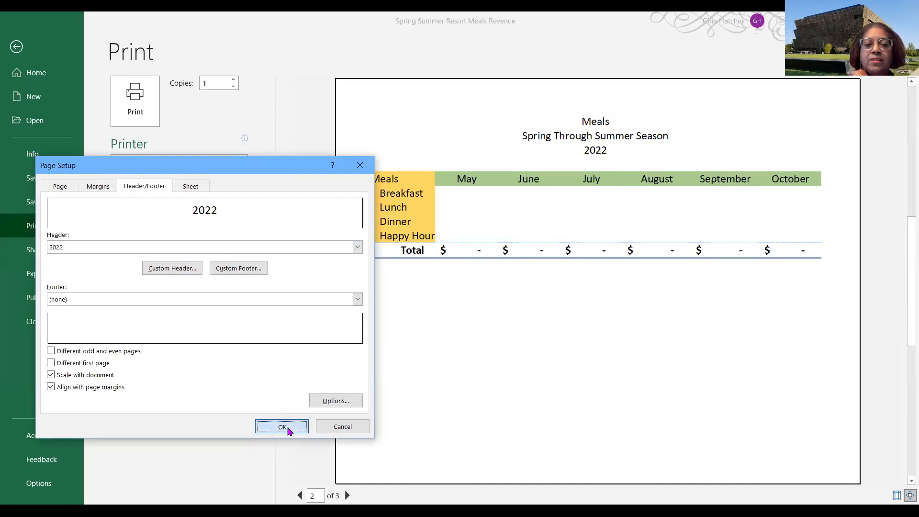
- Replace the center section of the 2022 sheet's custom header with Year Two
left_click(300, 496)
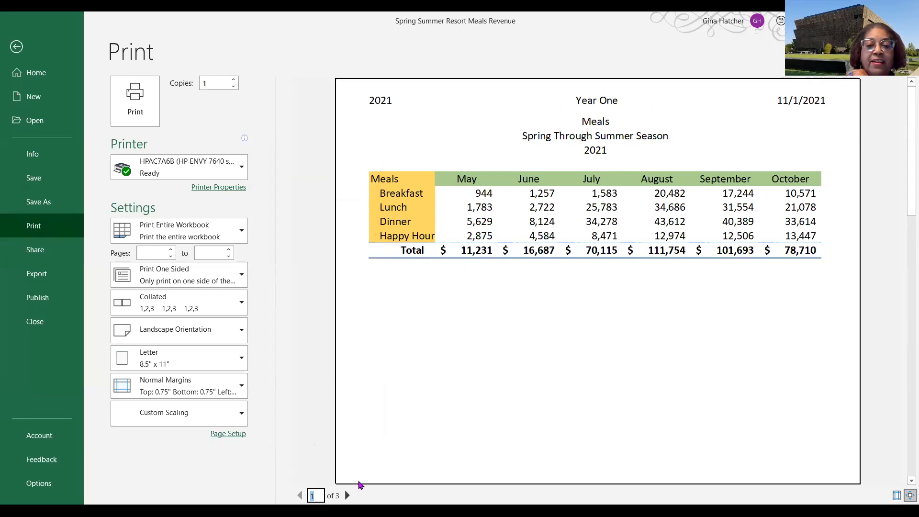
left_click(347, 496)
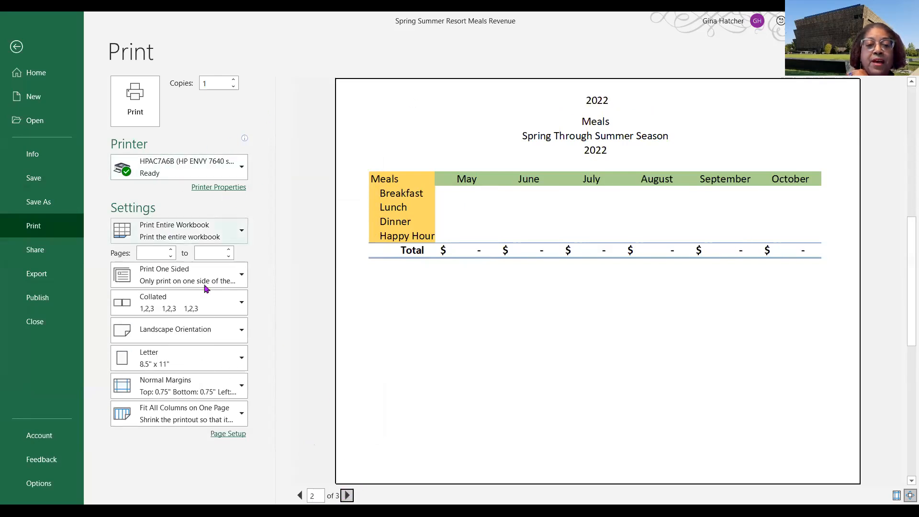
left_click(228, 434)
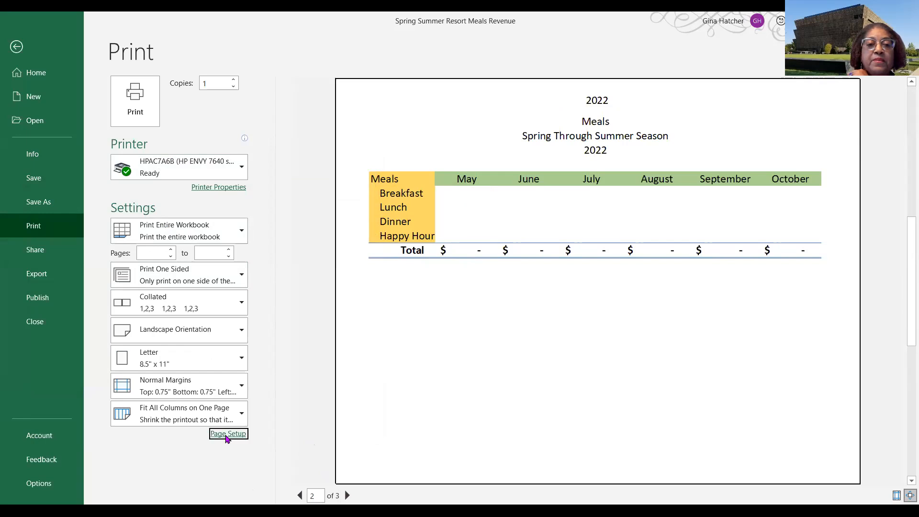
left_click(150, 187)
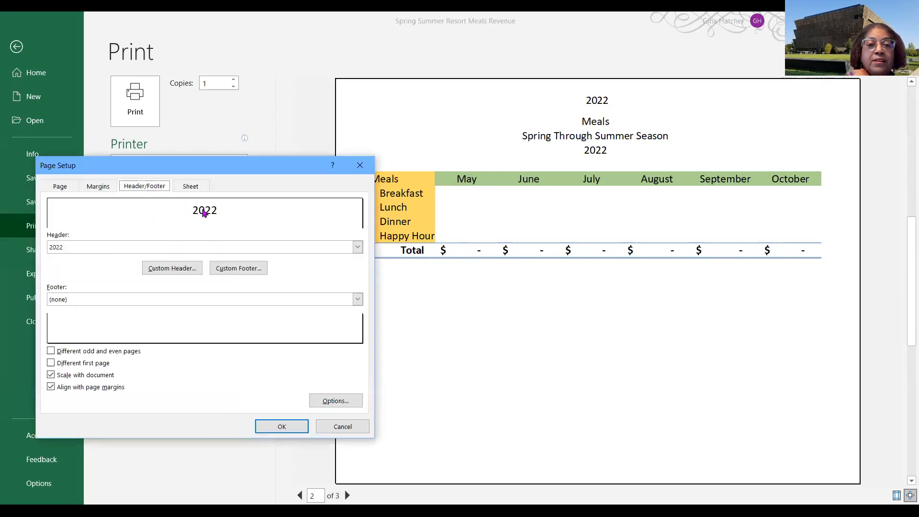
left_click(358, 247)
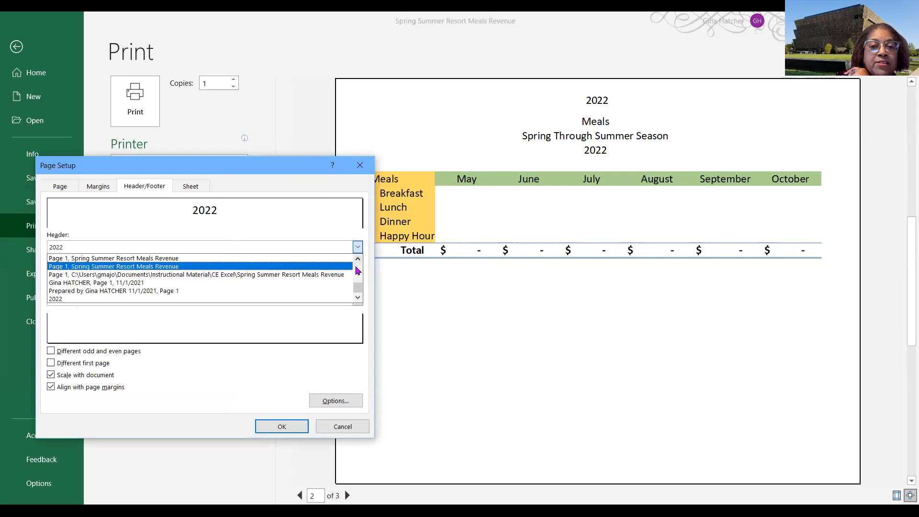
left_click(358, 247)
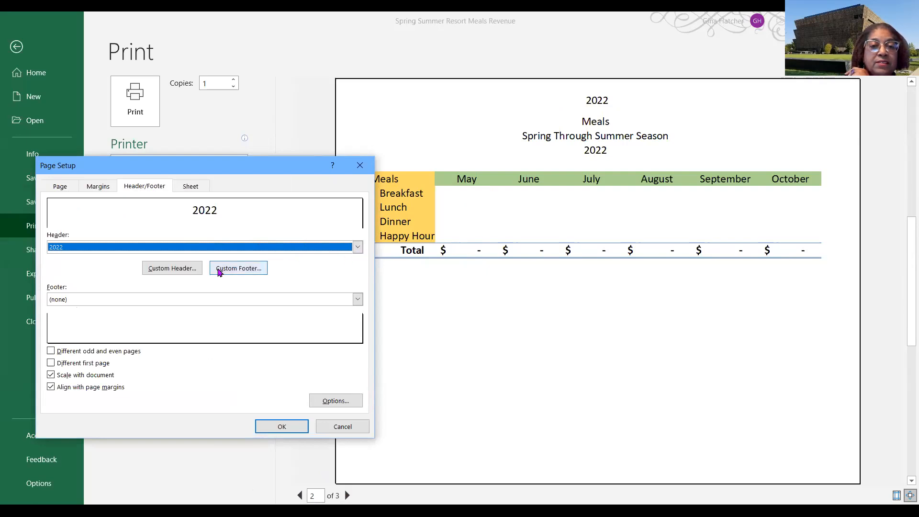
left_click(183, 273)
left_click(237, 334)
left_click_drag(217, 335, 280, 334)
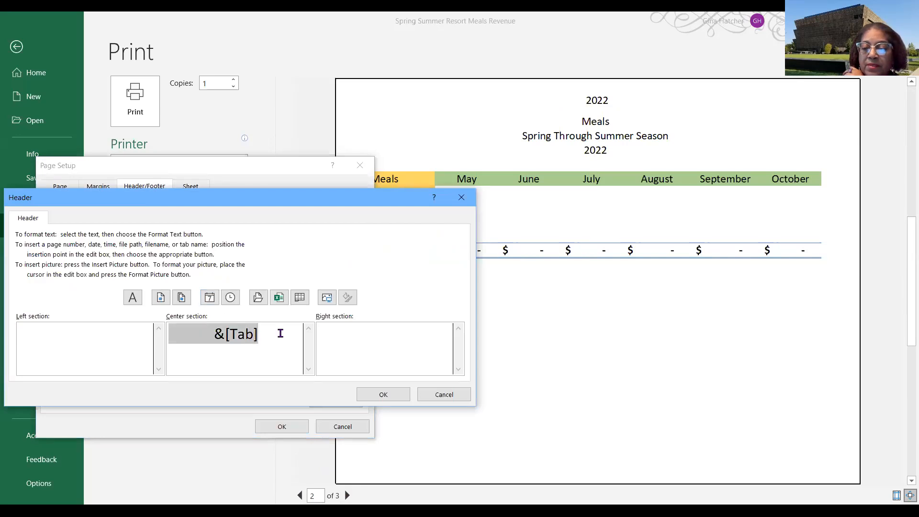
key("BackSpace")
type("Year ")
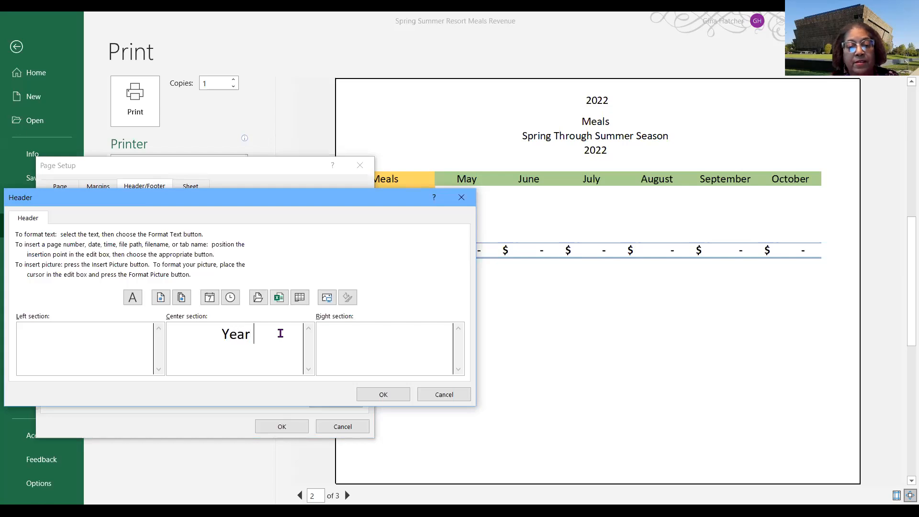
type("Two")
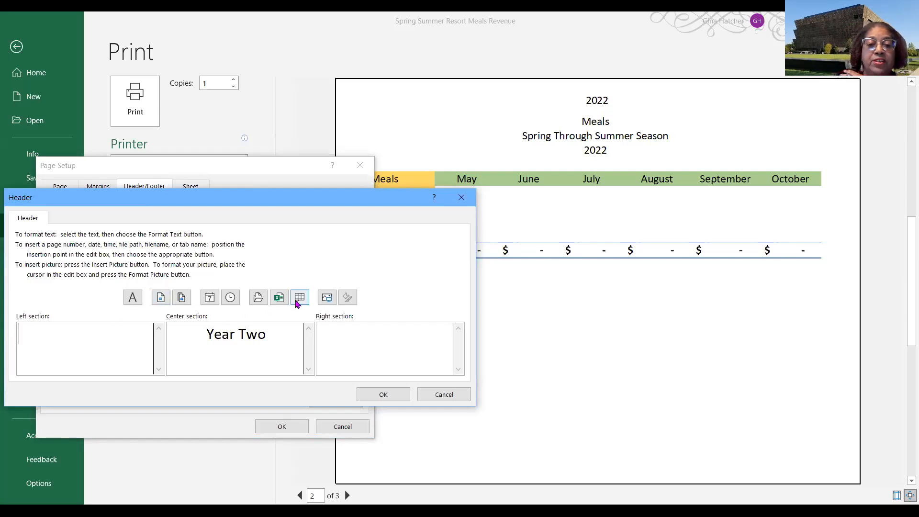
- Insert the sheet name in the left section and the date in the right section of the 2022 header, then apply
left_click(296, 302)
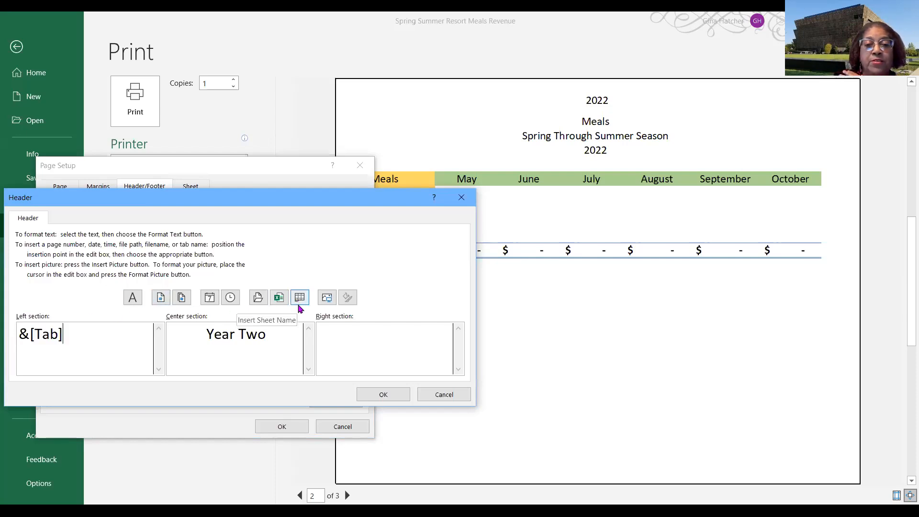
left_click(436, 330)
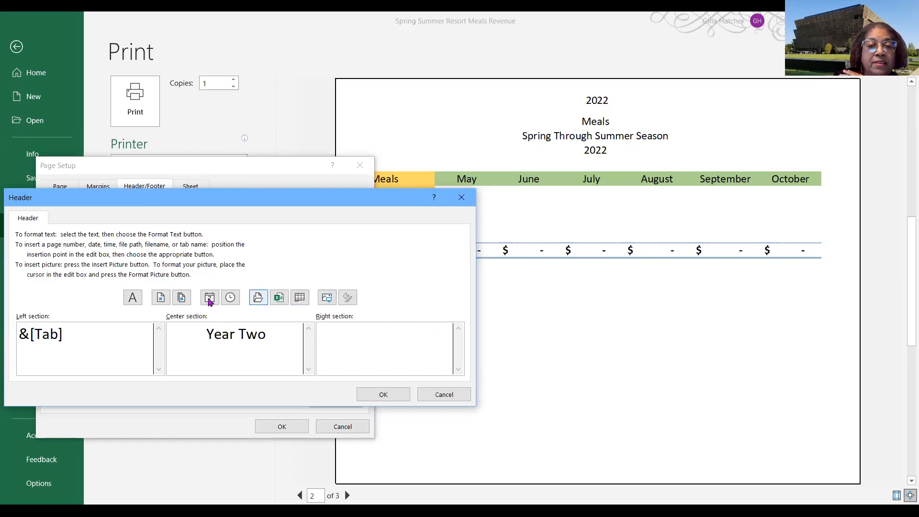
left_click(210, 299)
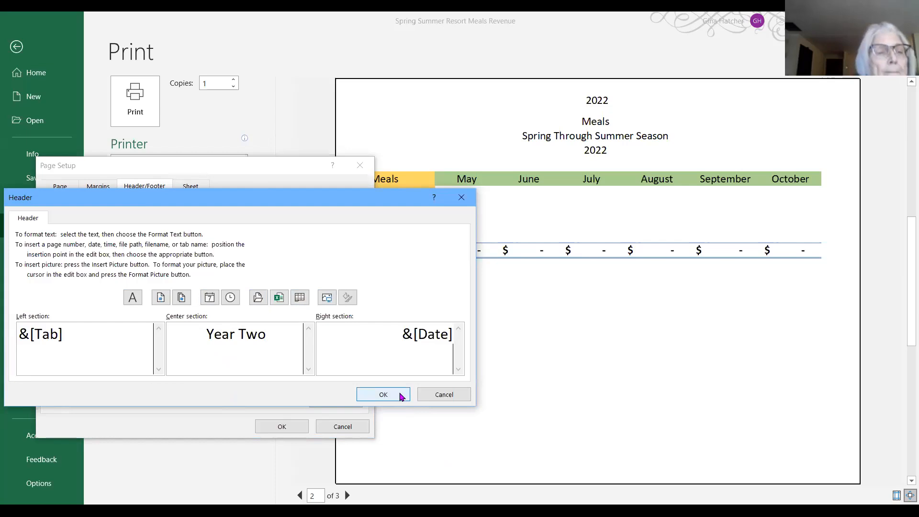
left_click(402, 394)
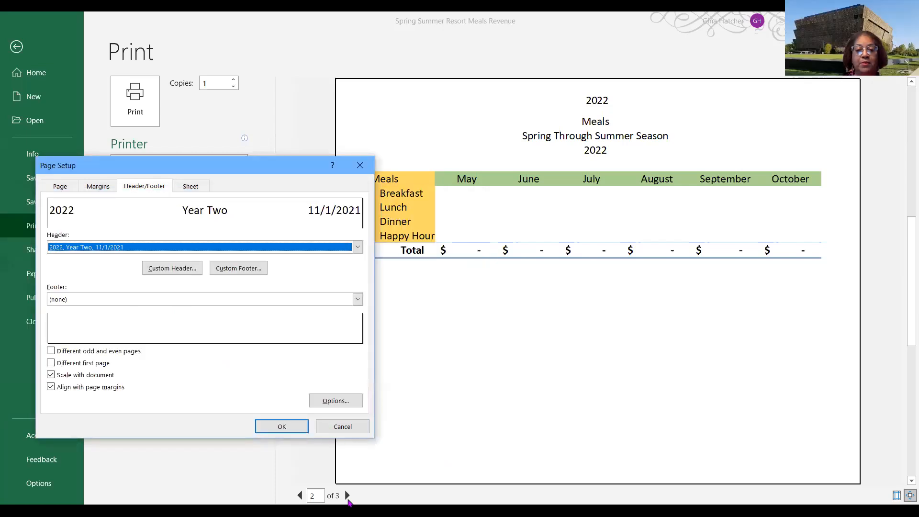
left_click(282, 427)
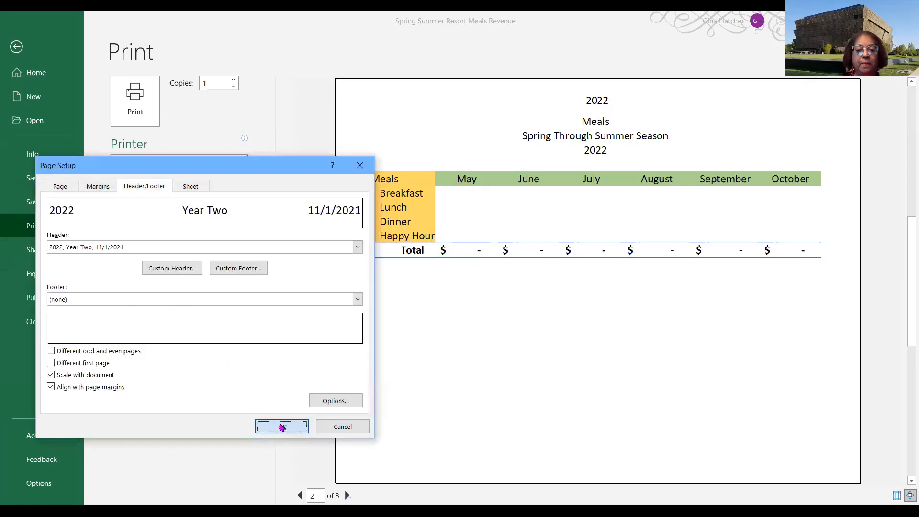
- Open the 2023 sheet's custom header, insert the sheet name on the left and enter Year Three in the center
left_click(347, 495)
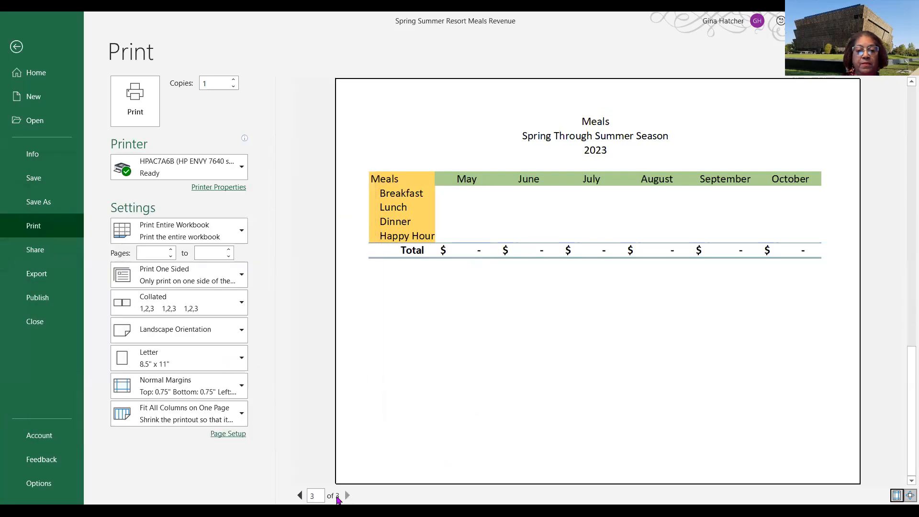
left_click(229, 433)
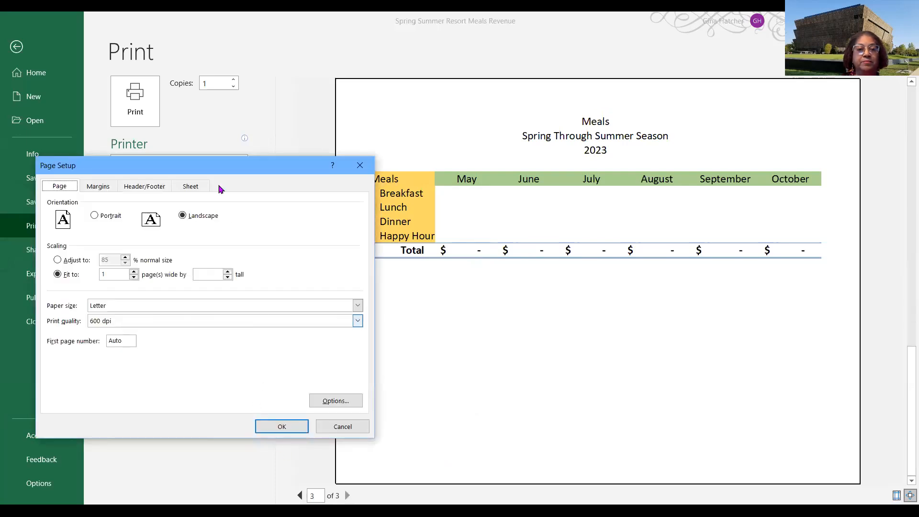
left_click(151, 186)
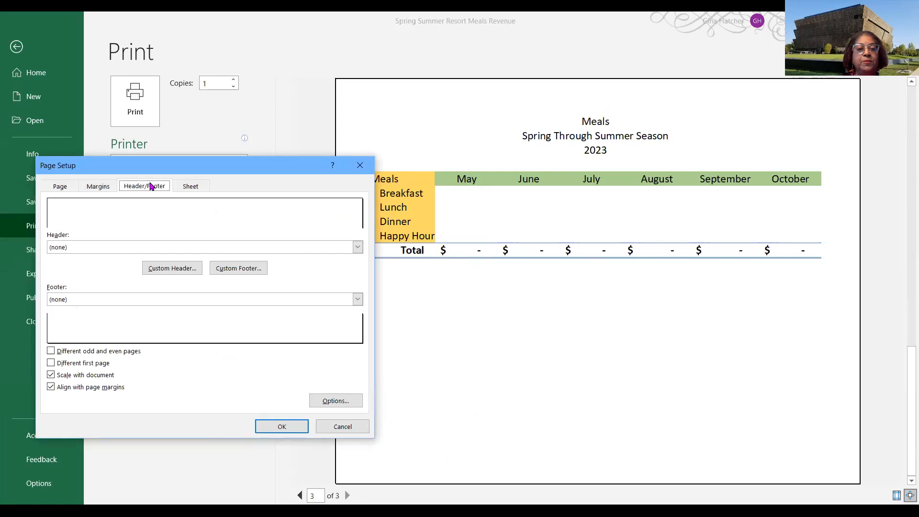
left_click(176, 271)
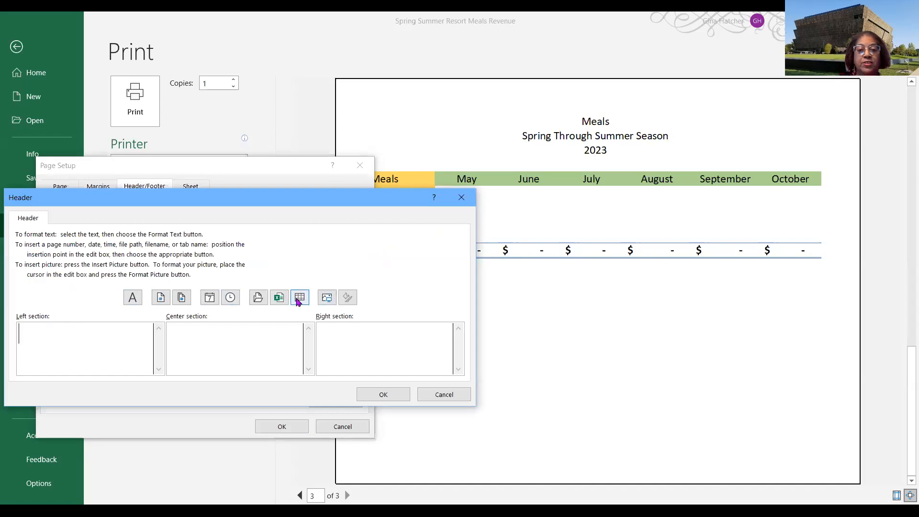
left_click(299, 298)
left_click(228, 330)
type("Year ")
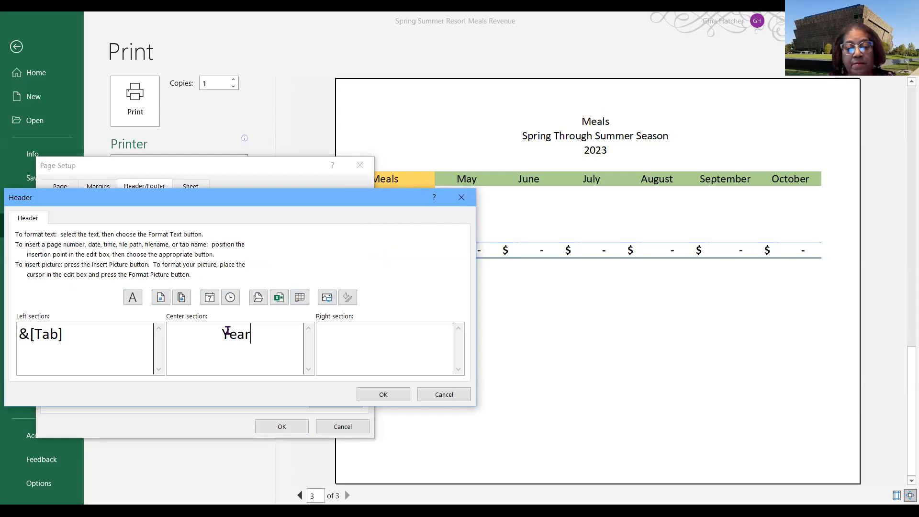
type("Three")
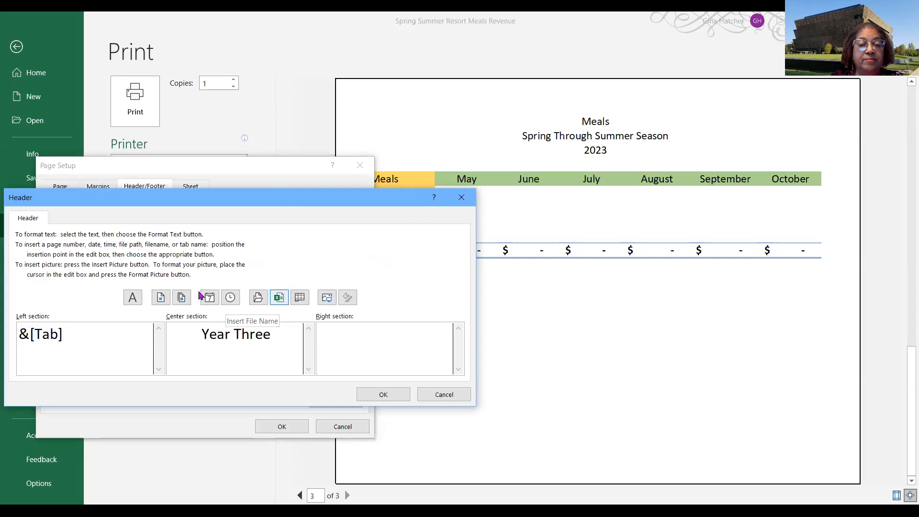
- Insert the date in the right section of the 2023 header and apply the page setup
left_click(209, 298)
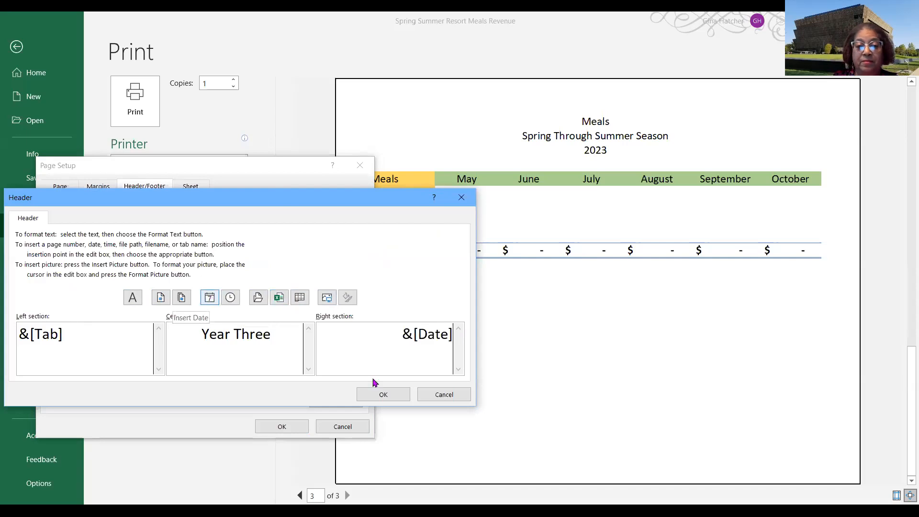
left_click(384, 395)
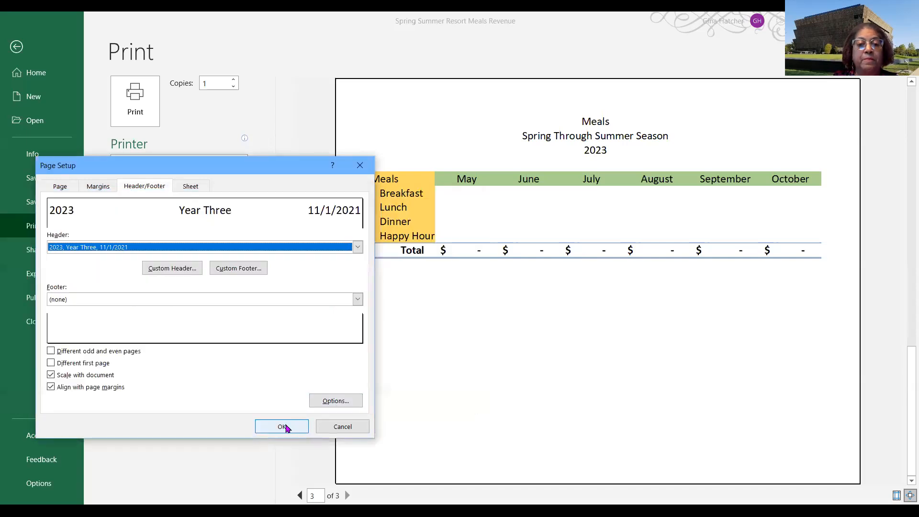
left_click(286, 427)
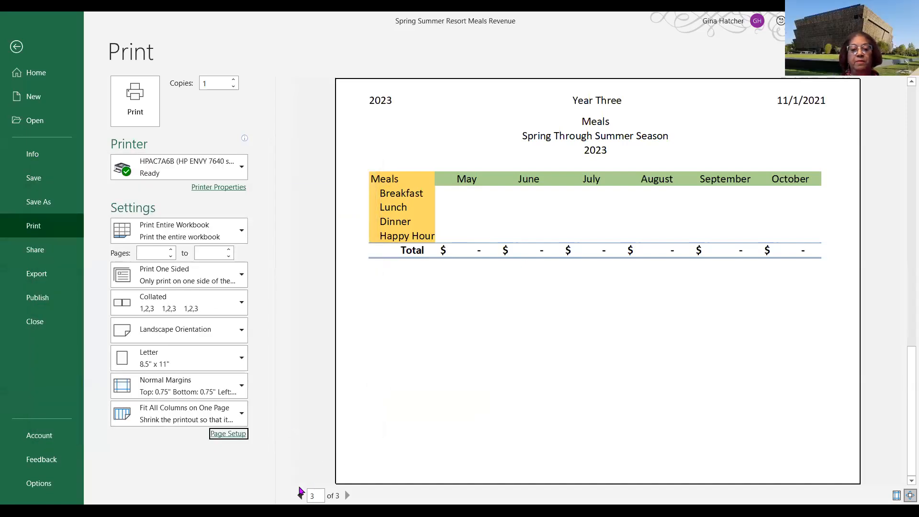
- Page back through the print preview of the 2022 and 2021 sheets and return to the worksheet
left_click(300, 497)
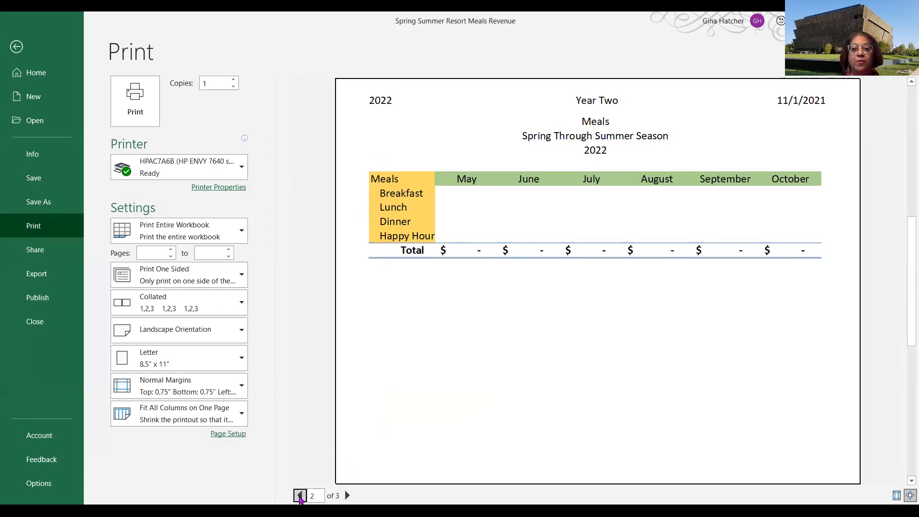
left_click(300, 497)
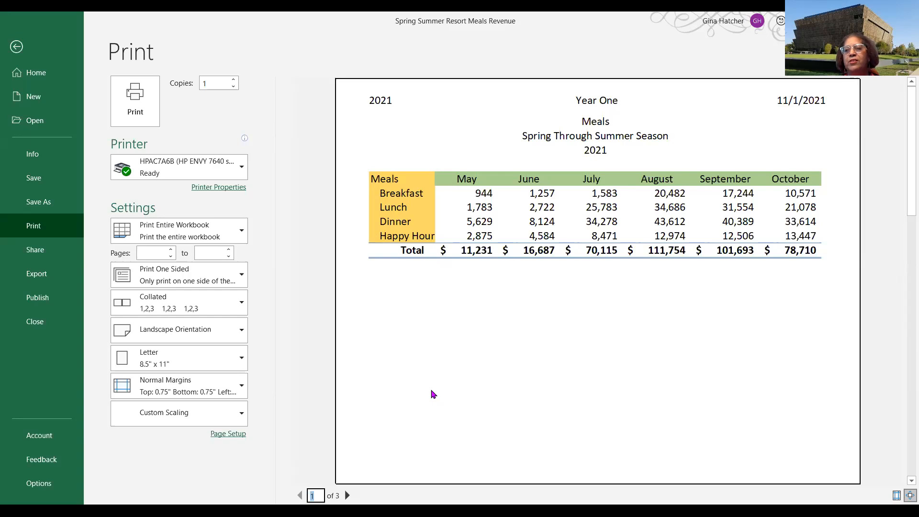
left_click(19, 52)
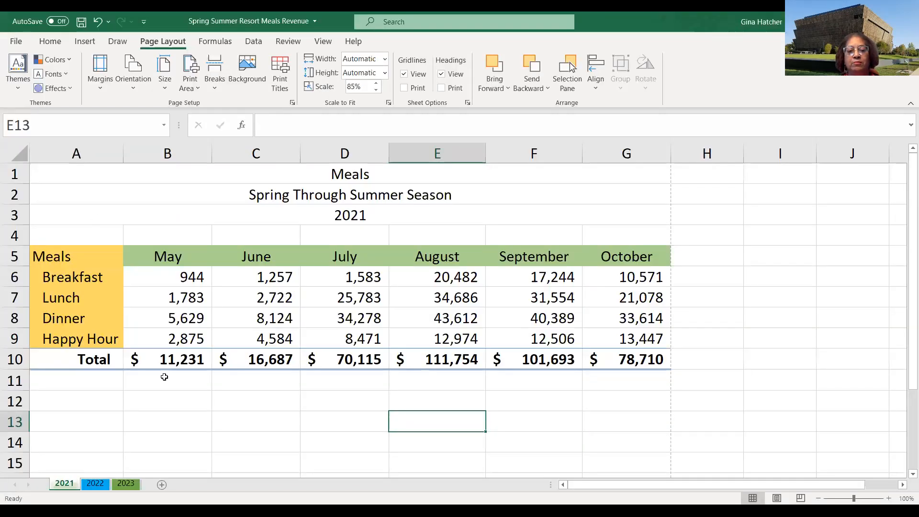
left_click(73, 467)
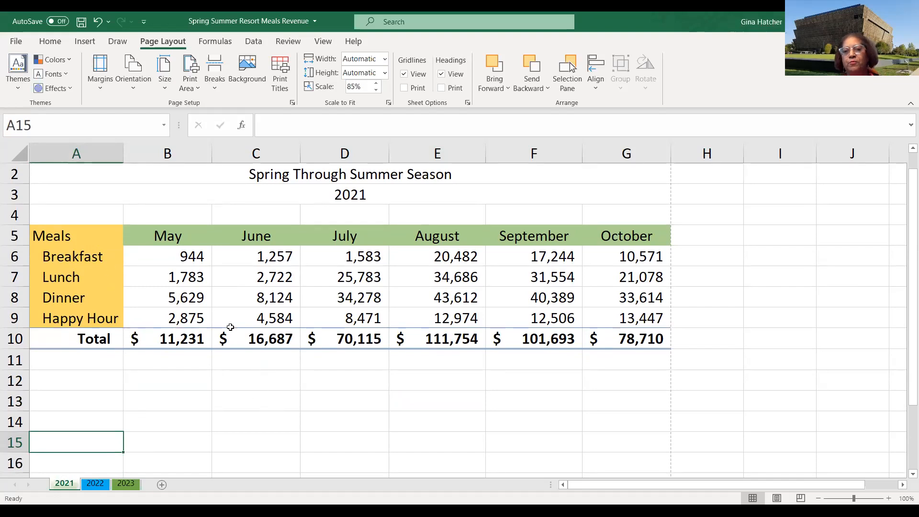
scroll(230, 327, "up", 1)
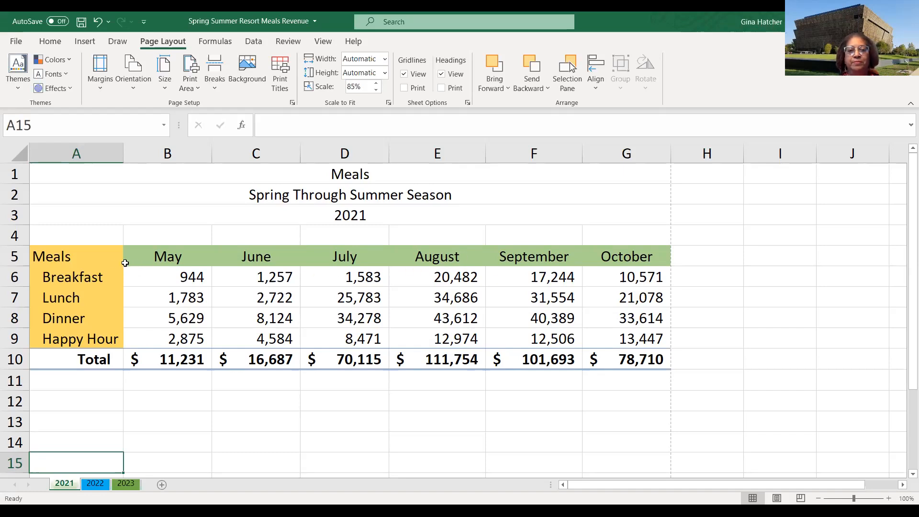
- Insert a line chart from the 2021 meals table A5:G10 using Quick Analysis
left_click_drag(67, 259, 638, 357)
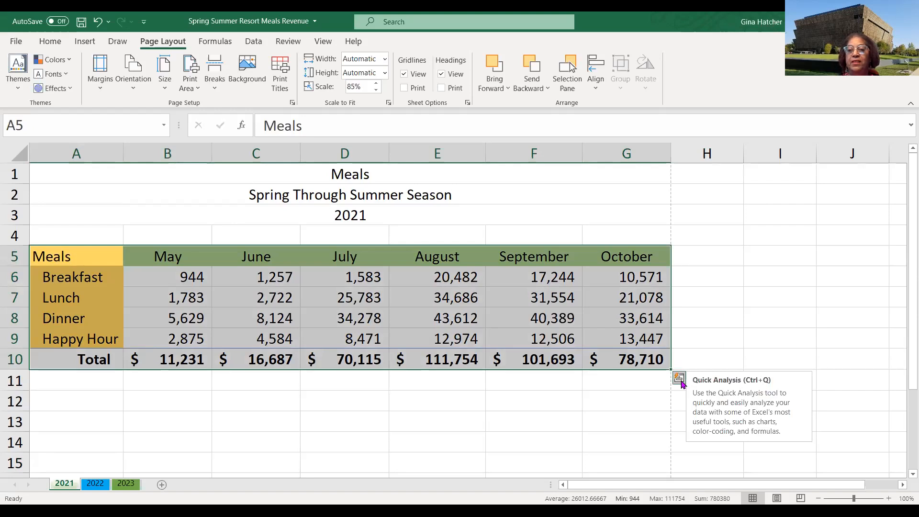
left_click(679, 379)
left_click(625, 403)
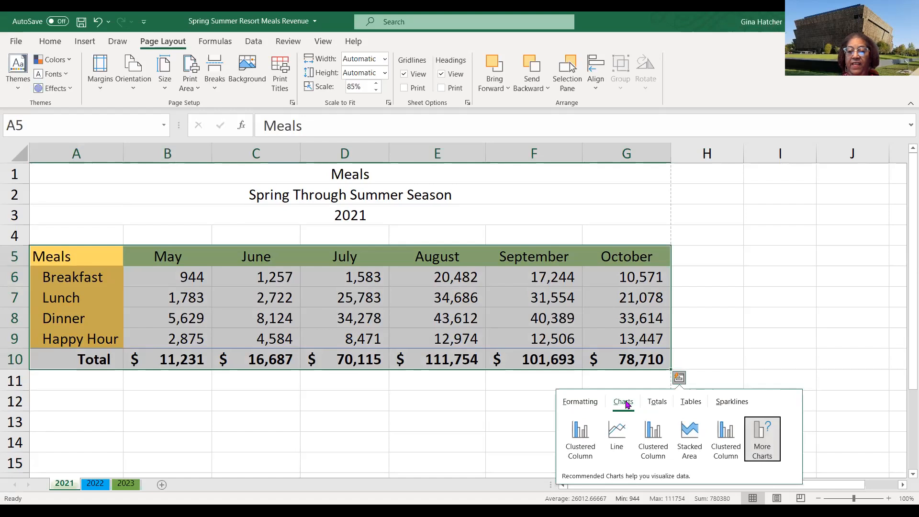
left_click(618, 437)
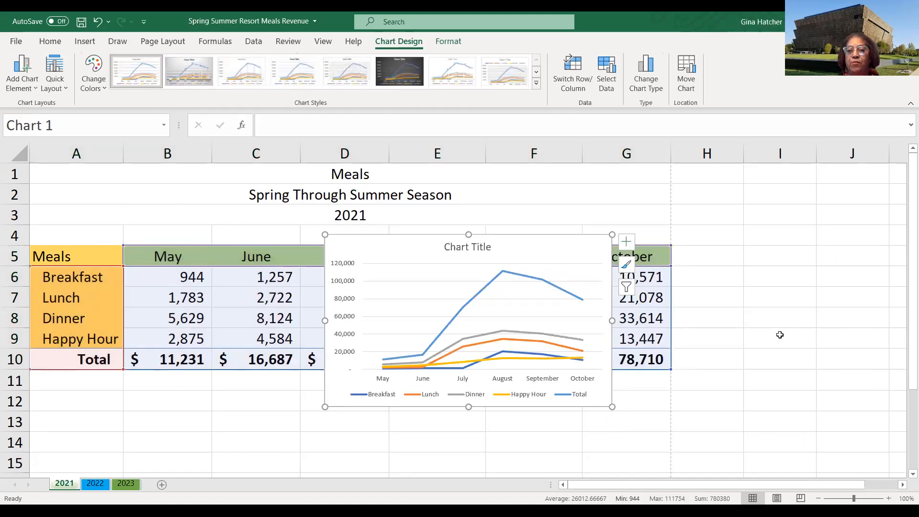
- Move the line chart below the data table
scroll(763, 333, "down", 2)
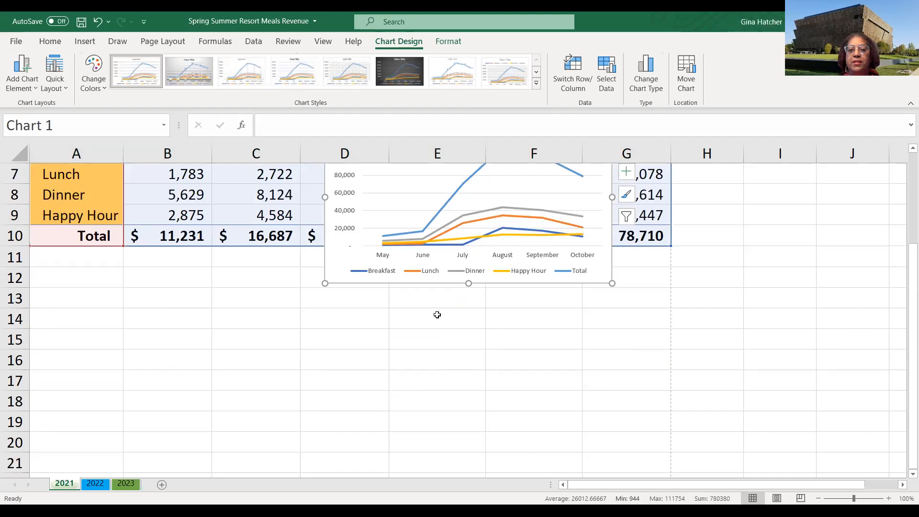
left_click_drag(512, 281, 423, 434)
- Enlarge the chart by stretching its corner and side edges to span about columns B through G
scroll(667, 380, "down", 1)
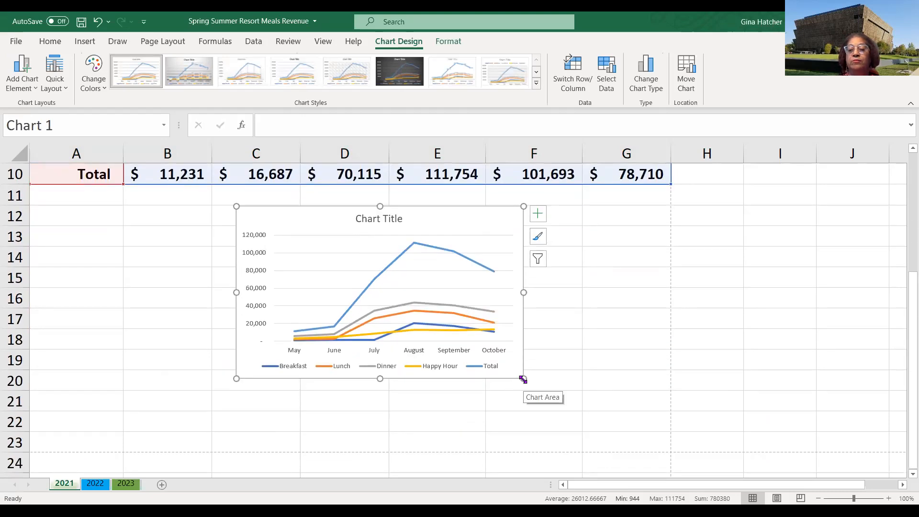
left_click_drag(523, 379, 589, 468)
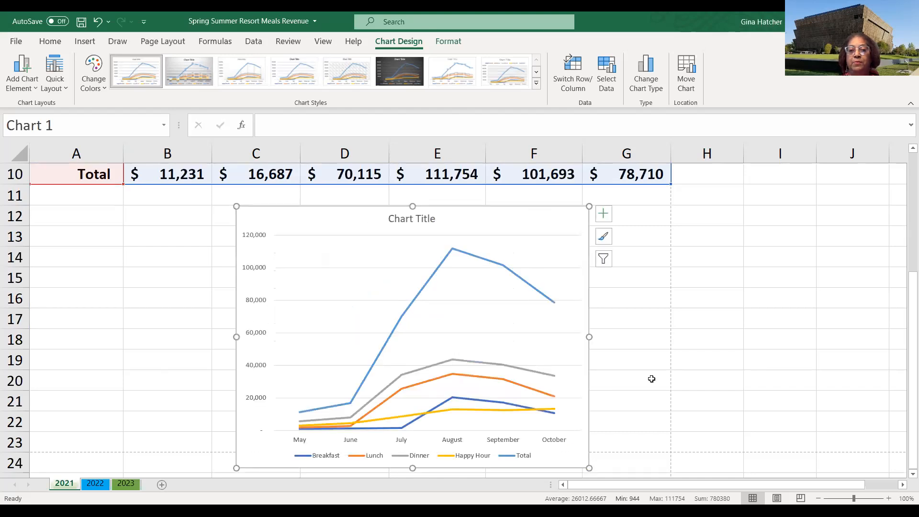
scroll(647, 378, "down", 1)
left_click_drag(236, 406, 172, 433)
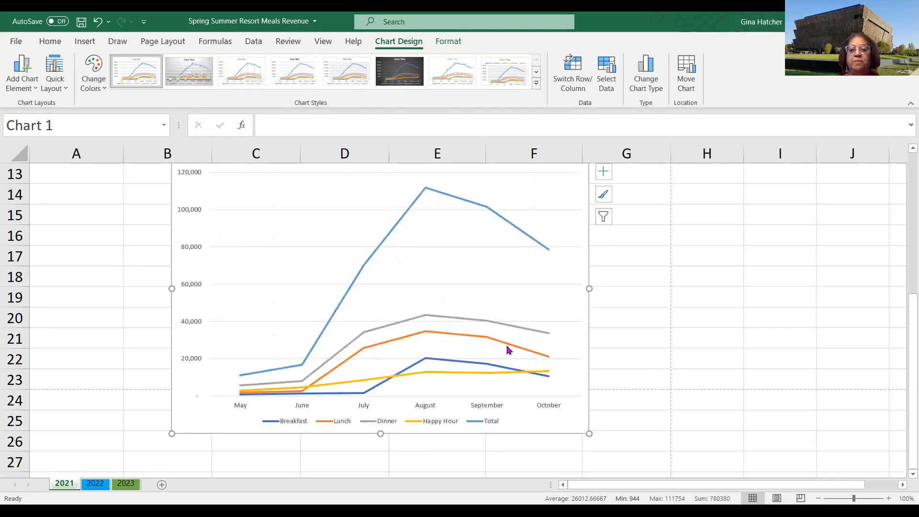
left_click_drag(588, 290, 641, 290)
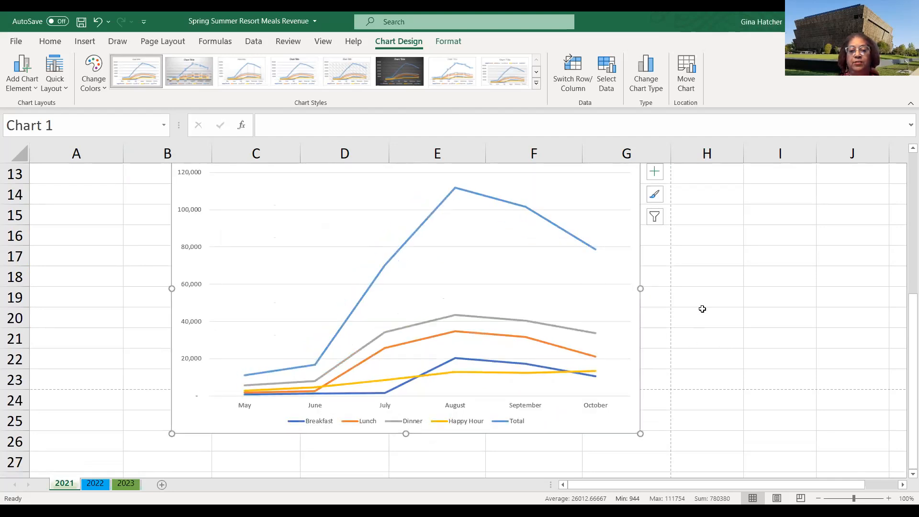
- Move the chart up so it sits directly under the Total row, then deselect it
scroll(716, 324, "up", 2)
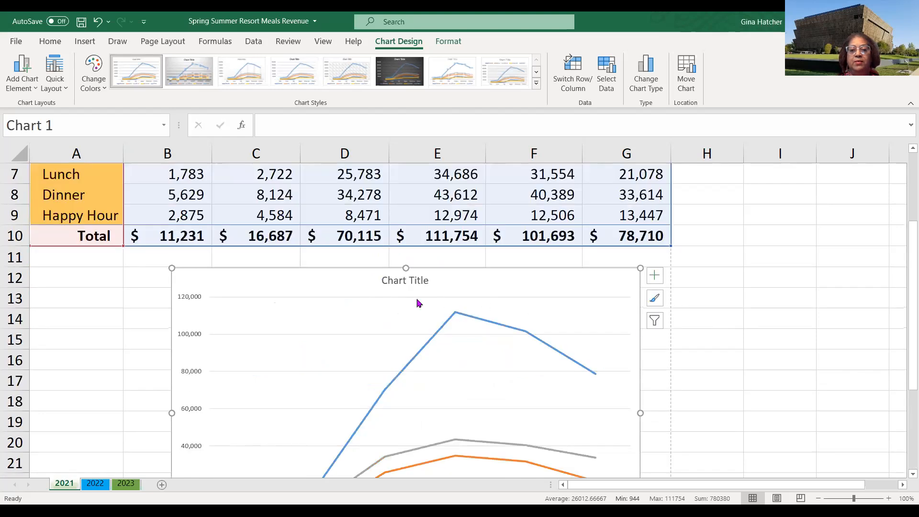
left_click_drag(348, 273, 309, 250)
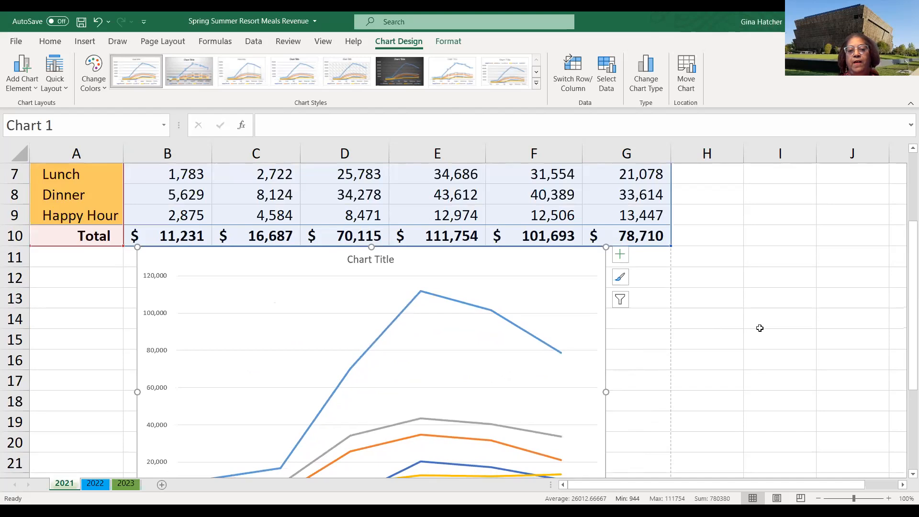
left_click(763, 338)
scroll(726, 378, "down", 2)
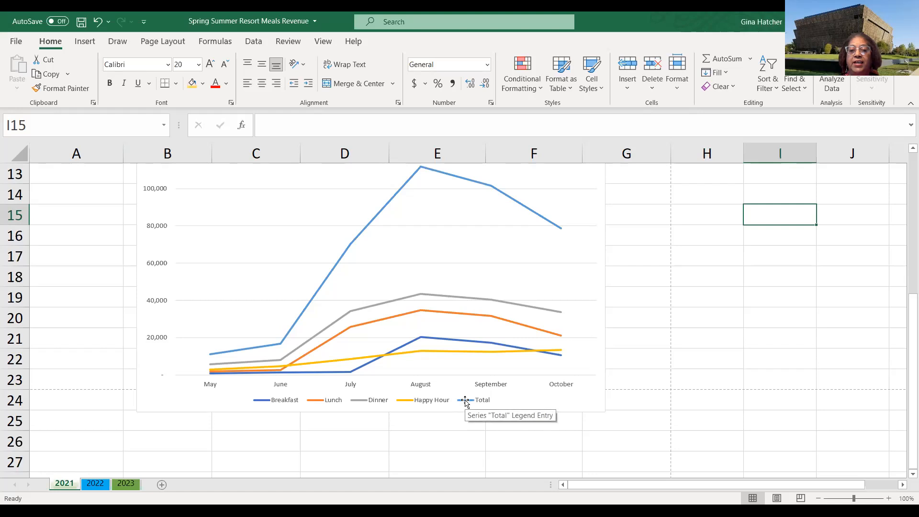
left_click_drag(638, 264, 639, 268)
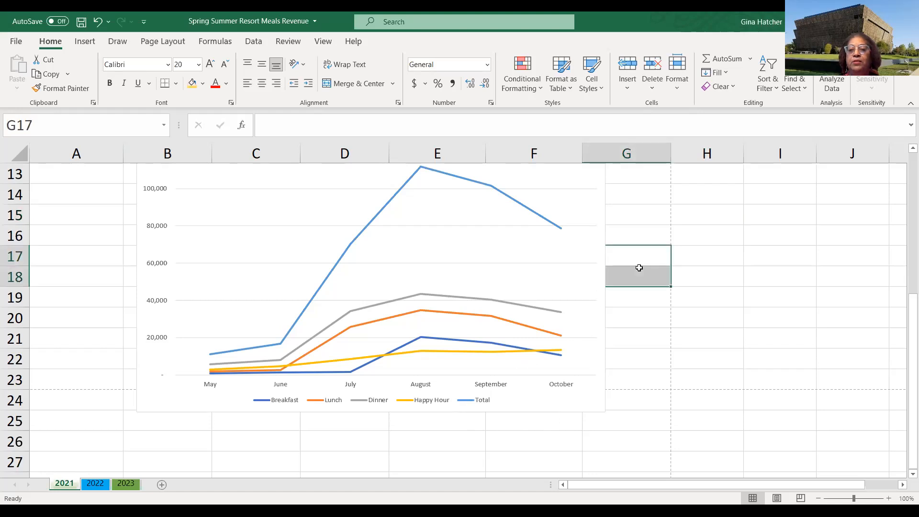
left_click(560, 280)
scroll(736, 301, "up", 1)
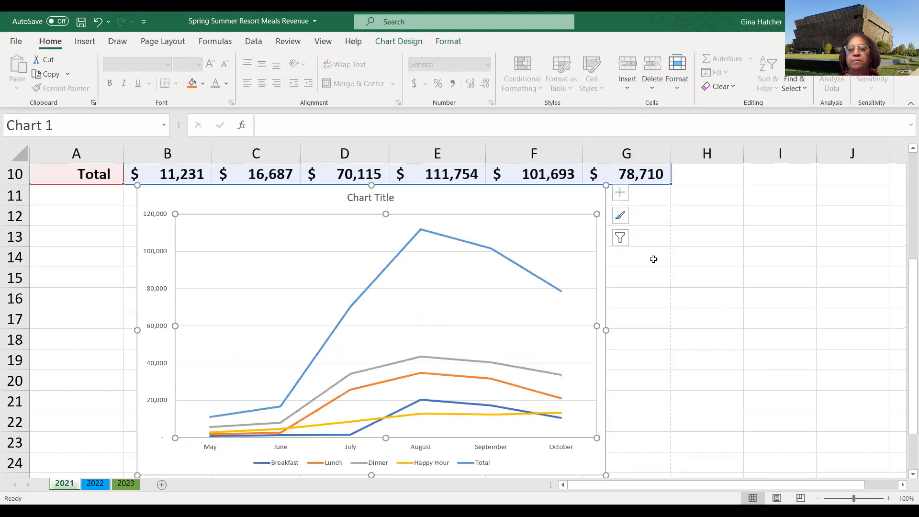
scroll(686, 237, "up", 1)
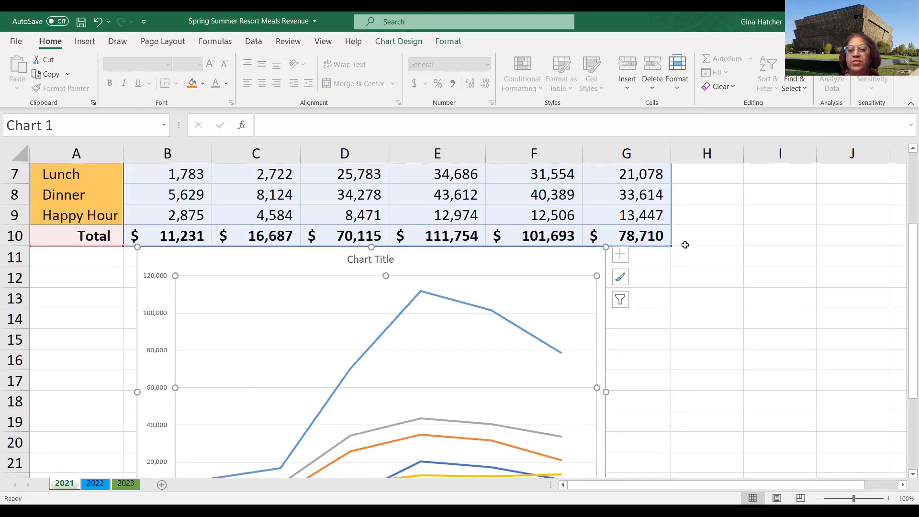
left_click(622, 306)
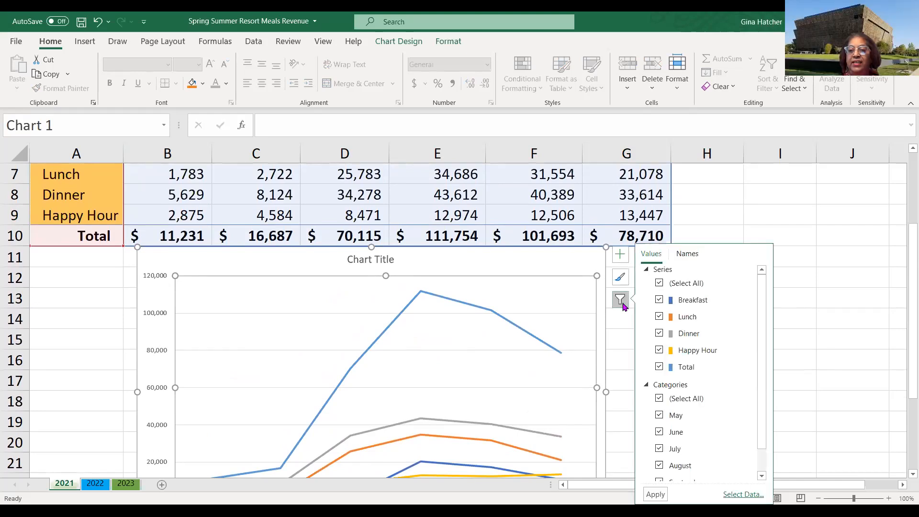
left_click(659, 367)
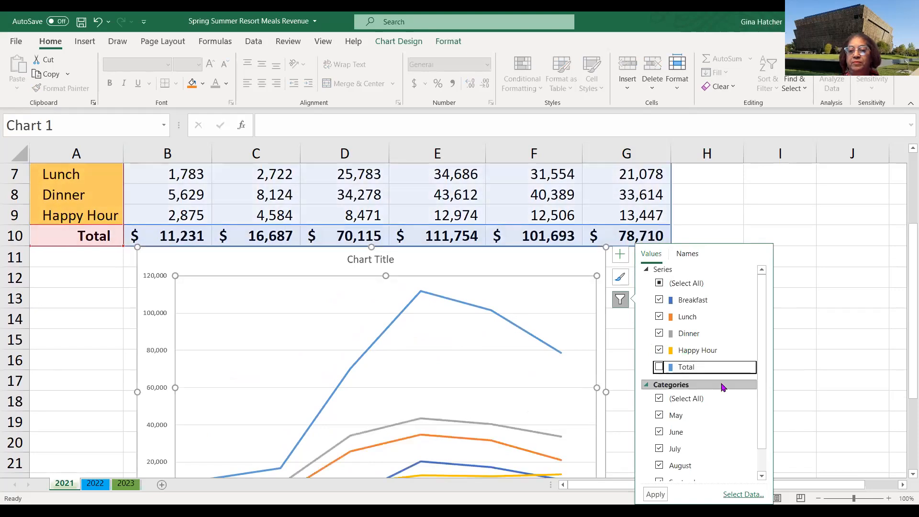
left_click(822, 345)
- Hide the Total series from the line chart using the chart filter, keeping only the four meal series
scroll(503, 374, "down", 2)
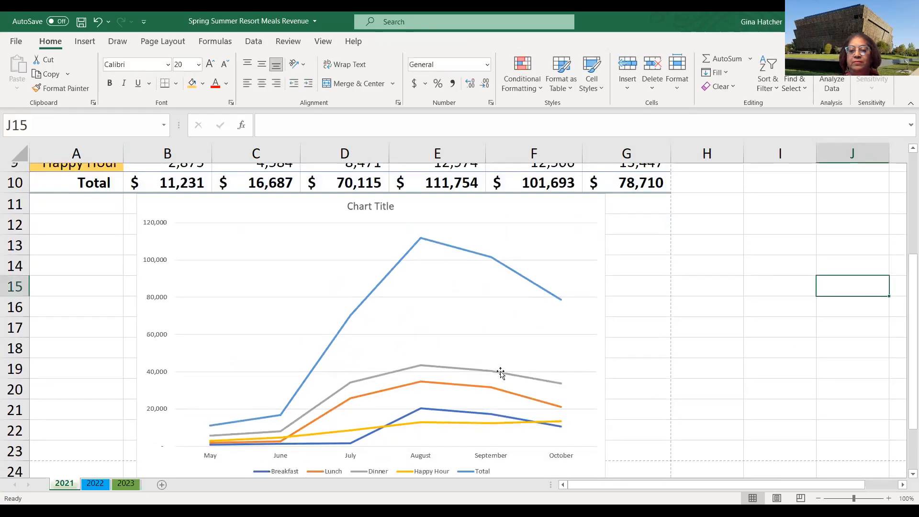
mouse_move(538, 355)
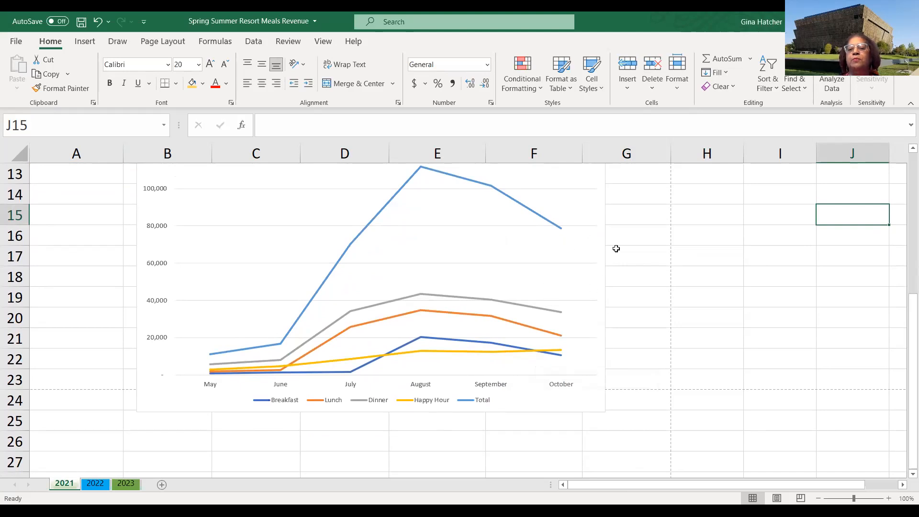
left_click(577, 239)
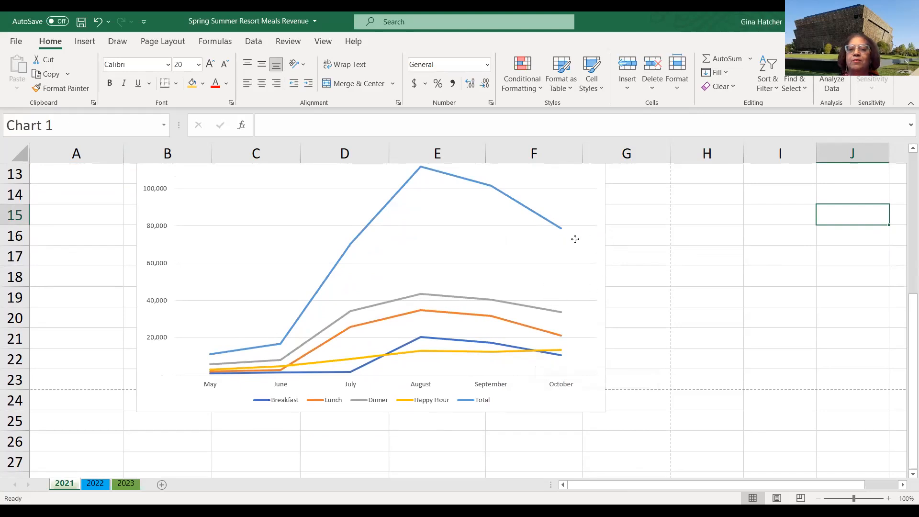
left_click(622, 220)
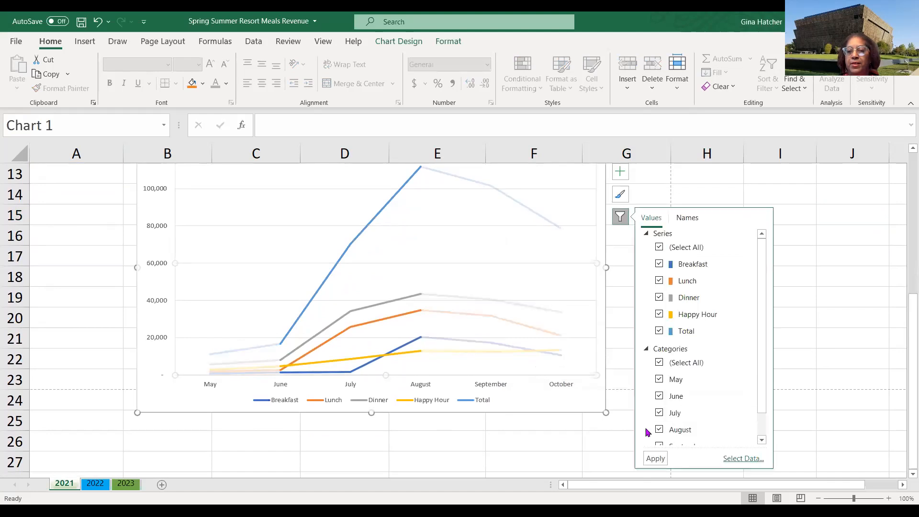
left_click(661, 332)
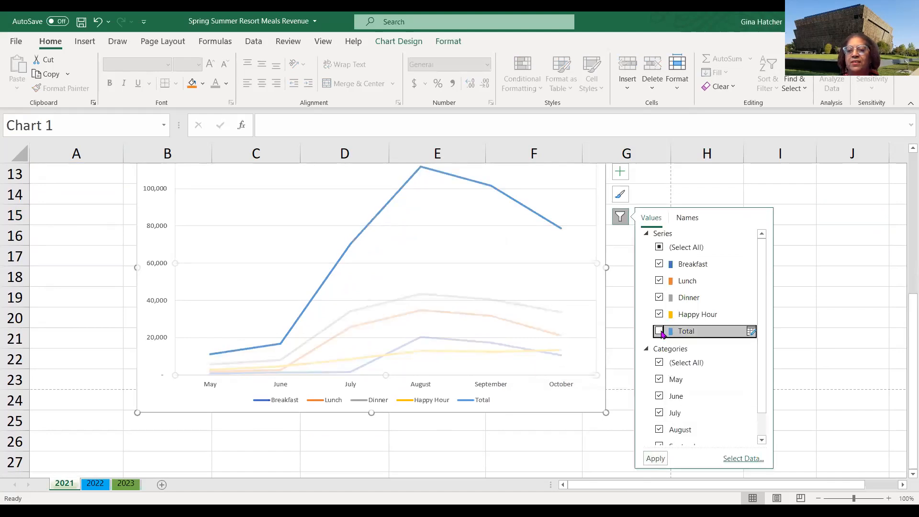
left_click(656, 459)
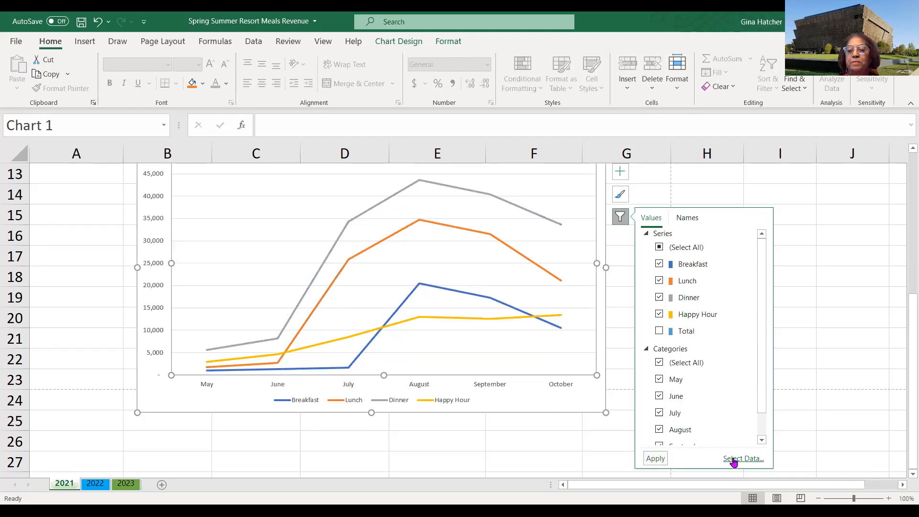
left_click(821, 407)
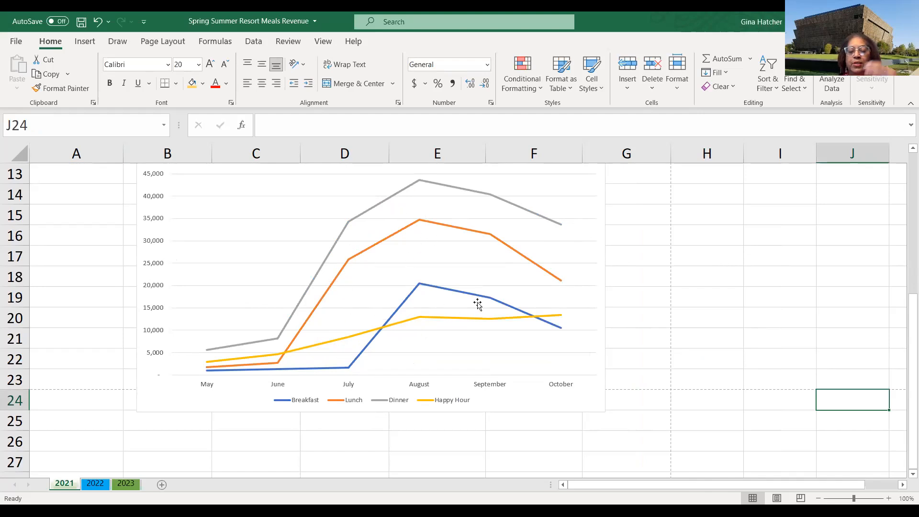
scroll(645, 328, "up", 1)
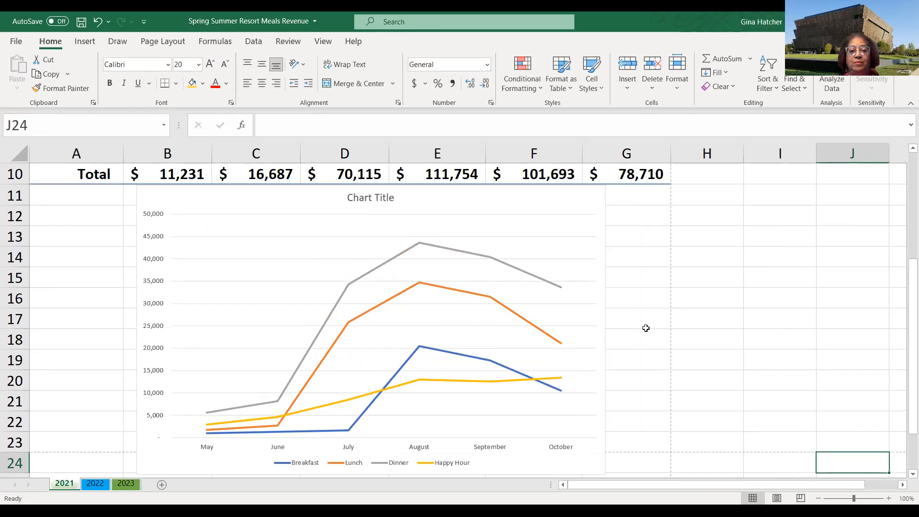
scroll(646, 328, "down", 1)
scroll(653, 319, "up", 4)
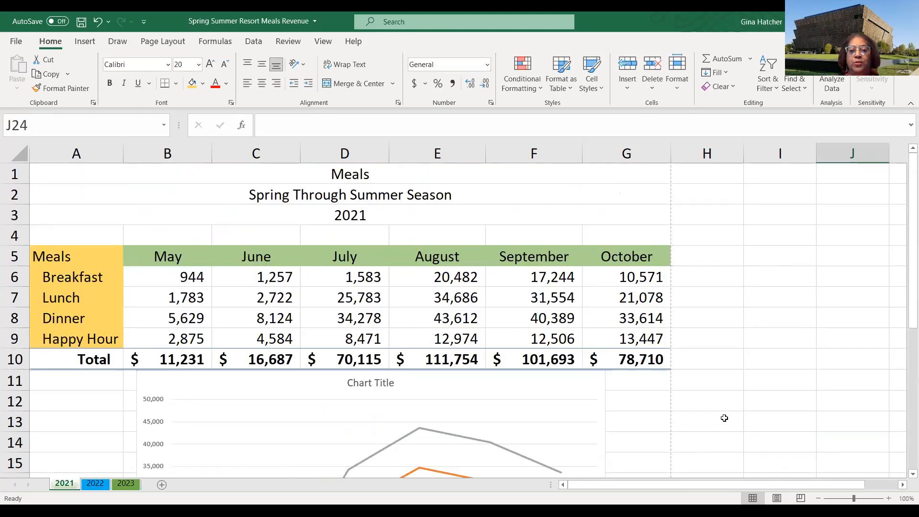
scroll(685, 410, "down", 3)
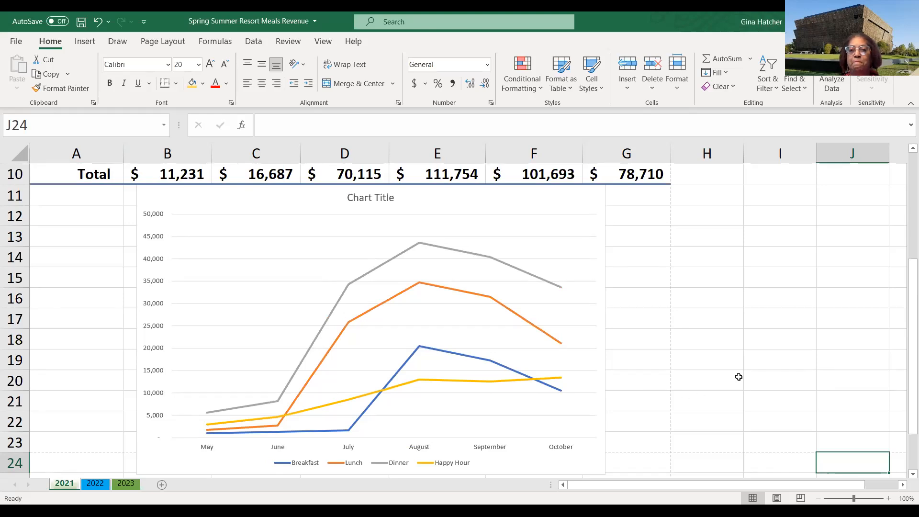
scroll(738, 377, "up", 2)
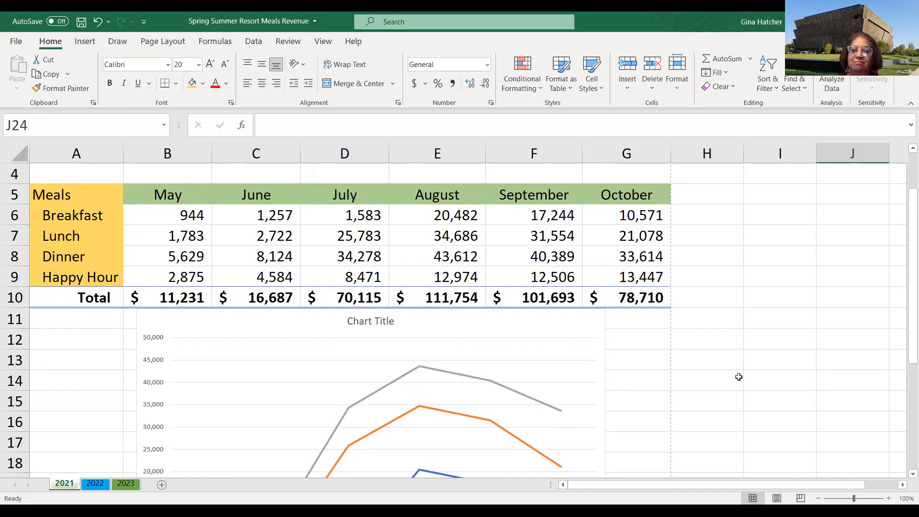
scroll(768, 266, "up", 1)
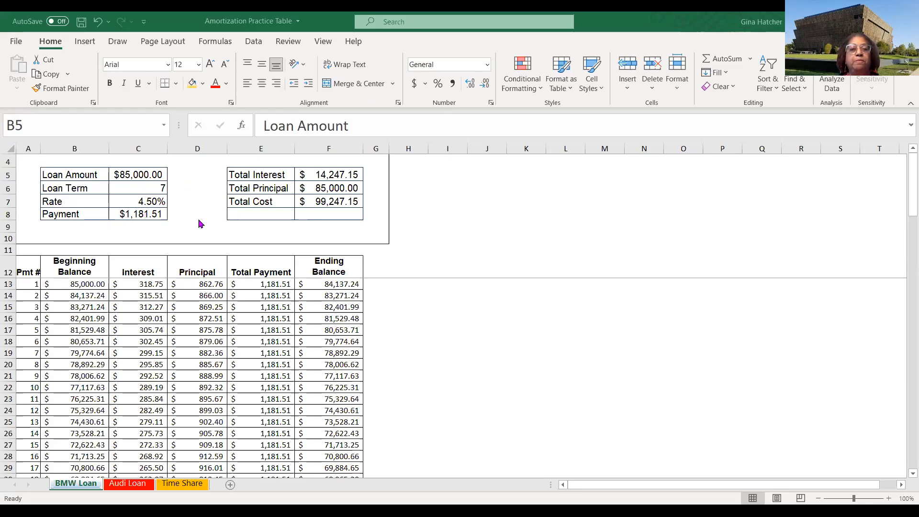
- In the Amortization Practice Table workbook, open the help information for the PMT financial function, then close it
left_click(470, 211)
left_click(471, 211)
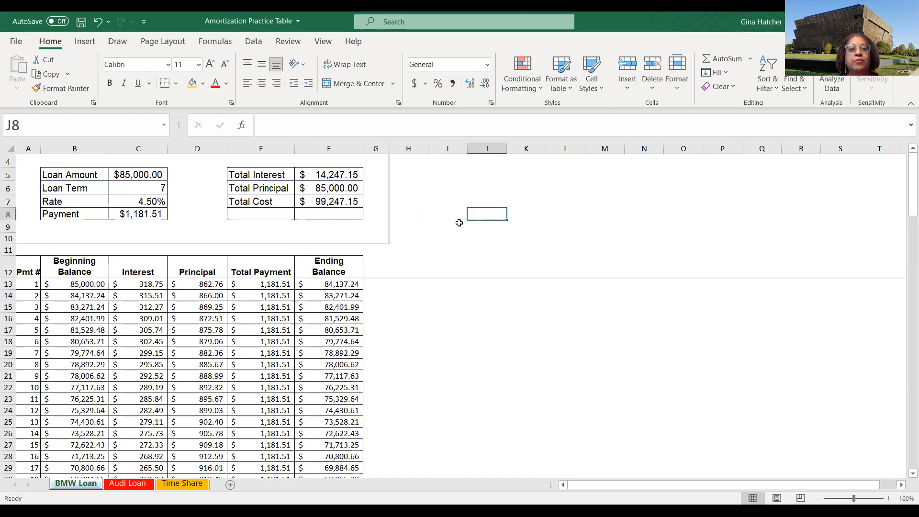
left_click(216, 42)
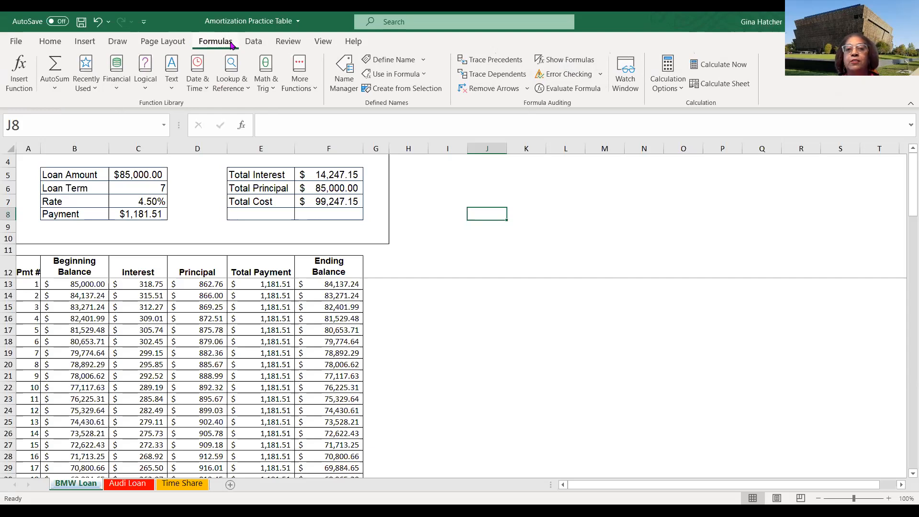
left_click(118, 90)
scroll(162, 158, "down", 5)
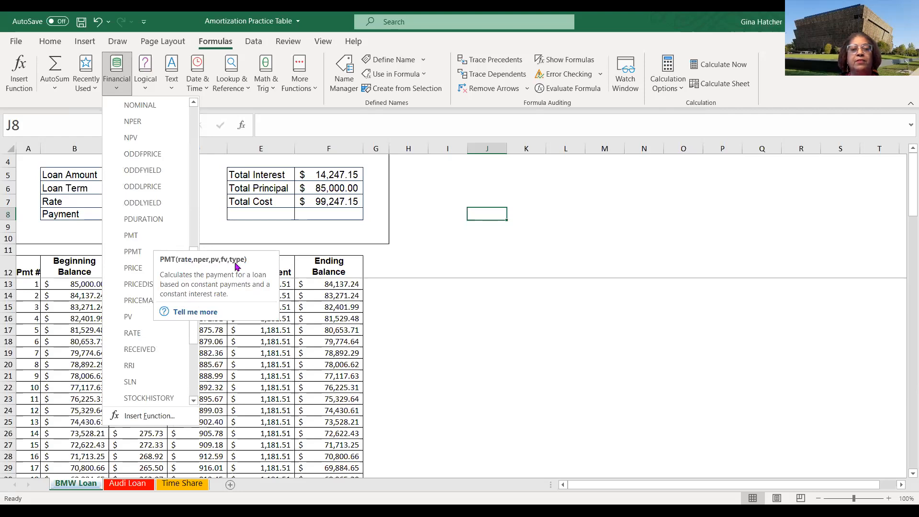
left_click(195, 311)
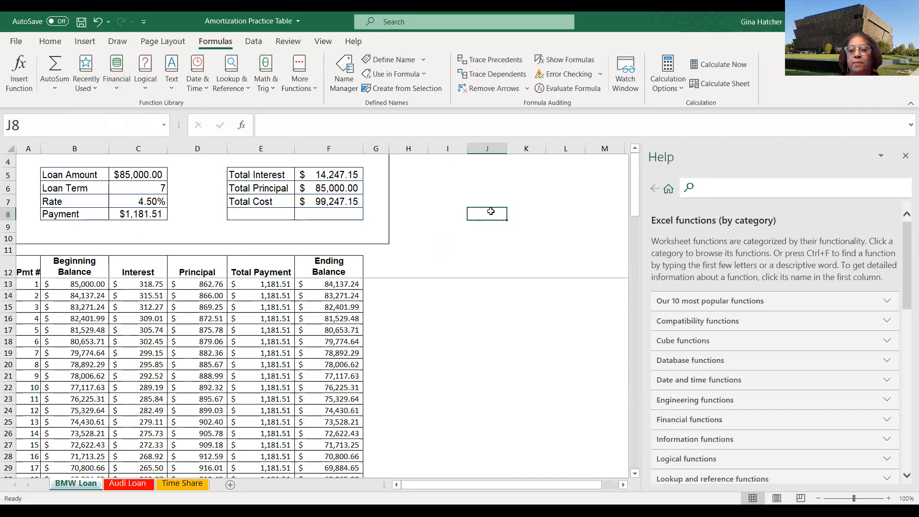
left_click(905, 155)
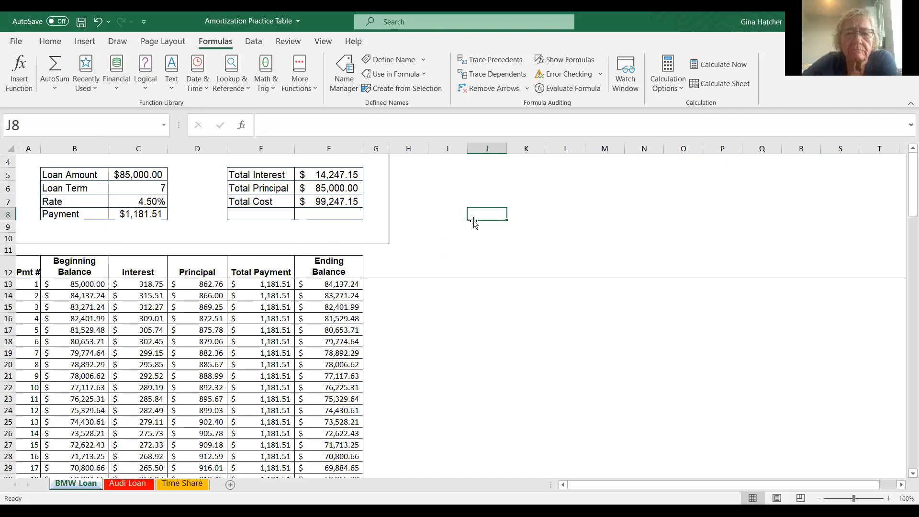
left_click(116, 72)
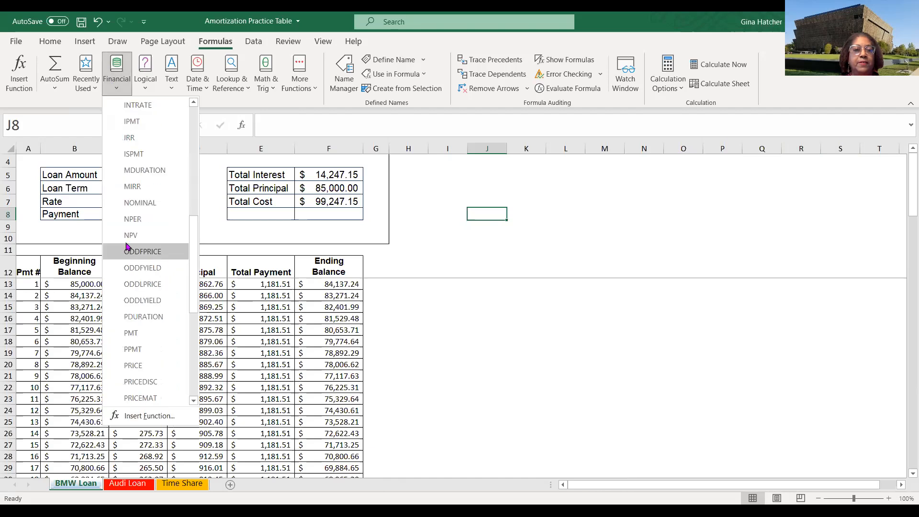
left_click(132, 332)
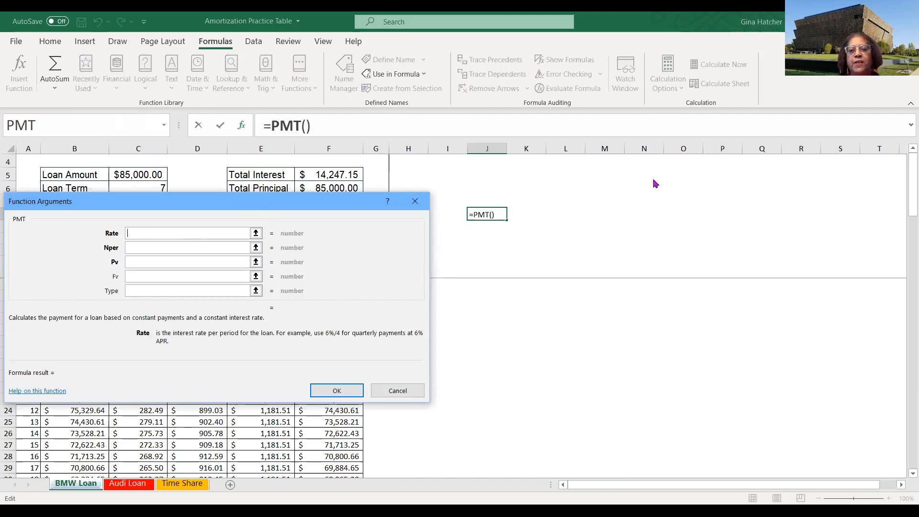
left_click_drag(261, 206, 672, 175)
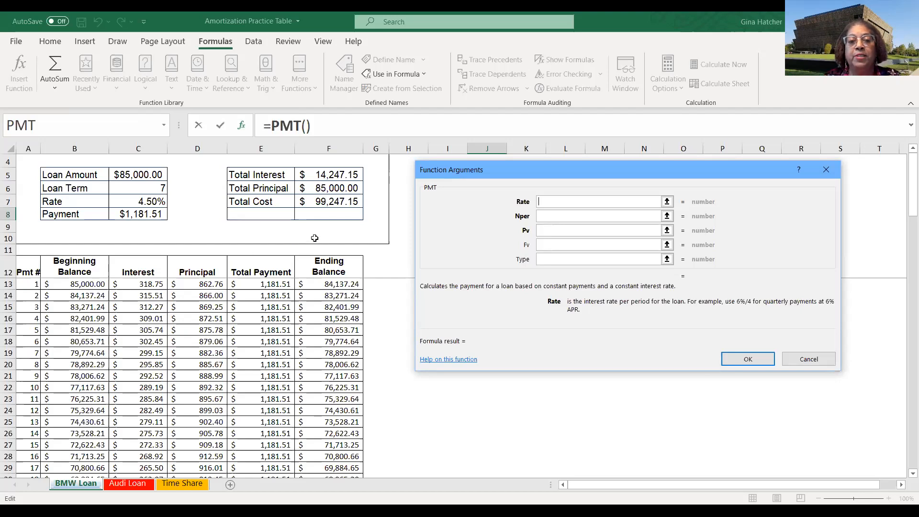
left_click(137, 201)
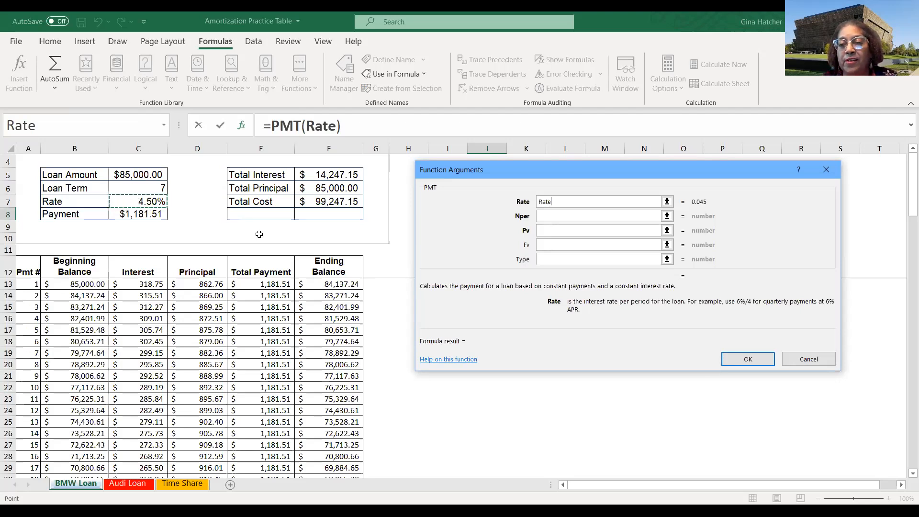
left_click(822, 363)
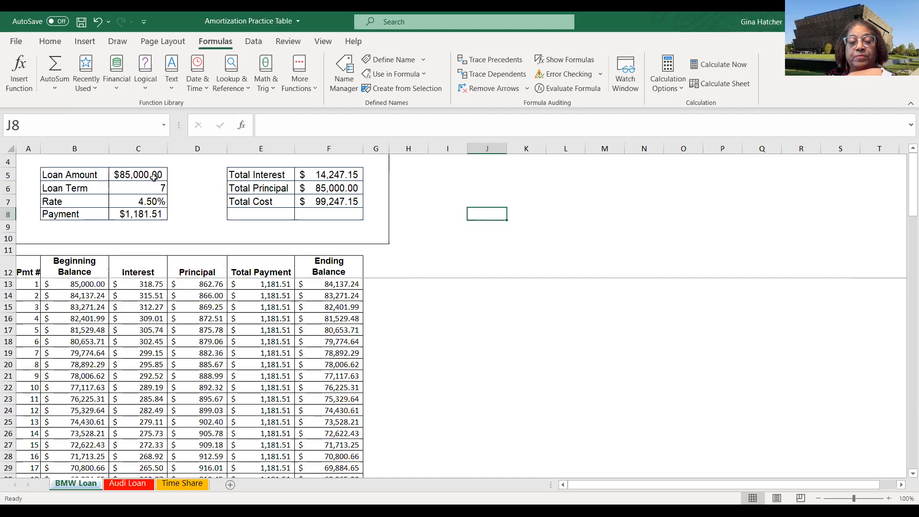
left_click_drag(52, 176, 149, 213)
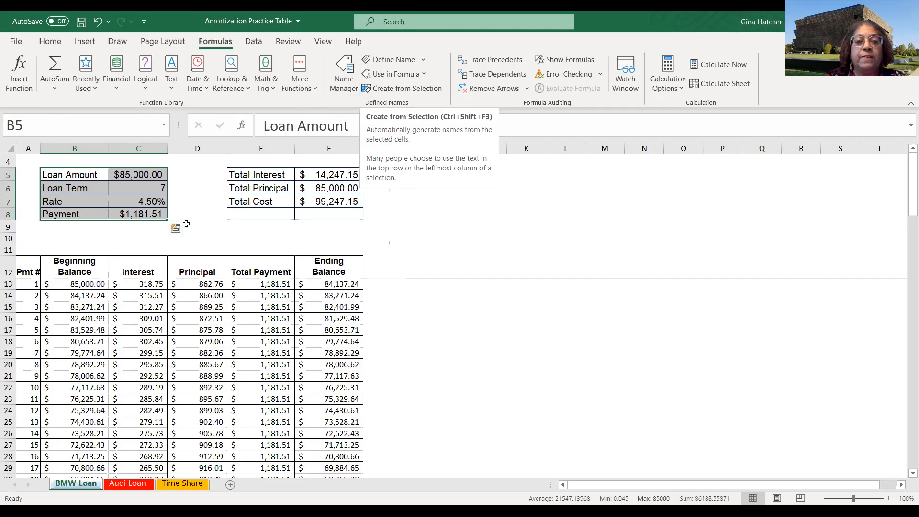
left_click(384, 92)
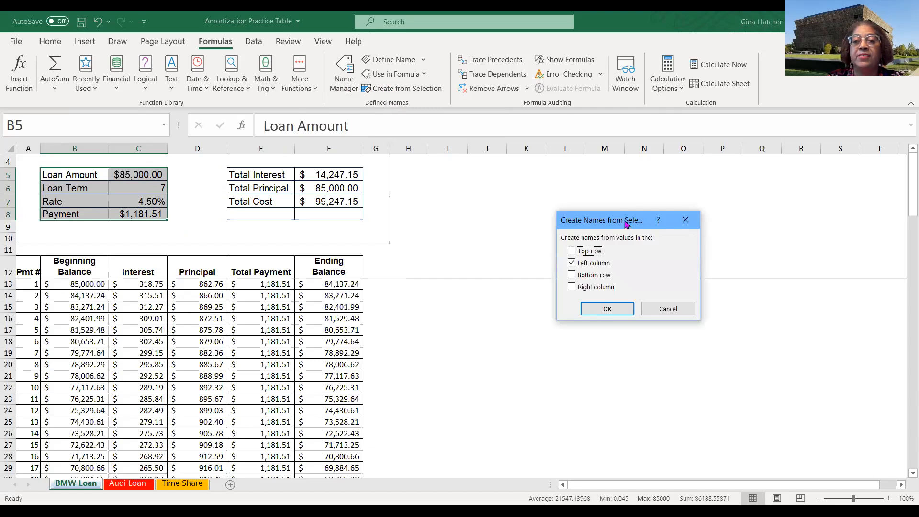
left_click_drag(575, 220, 508, 168)
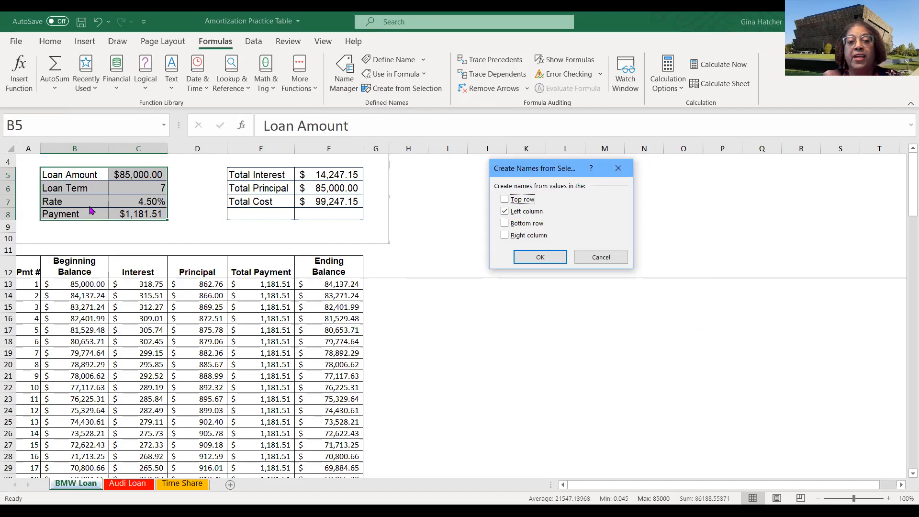
left_click(602, 259)
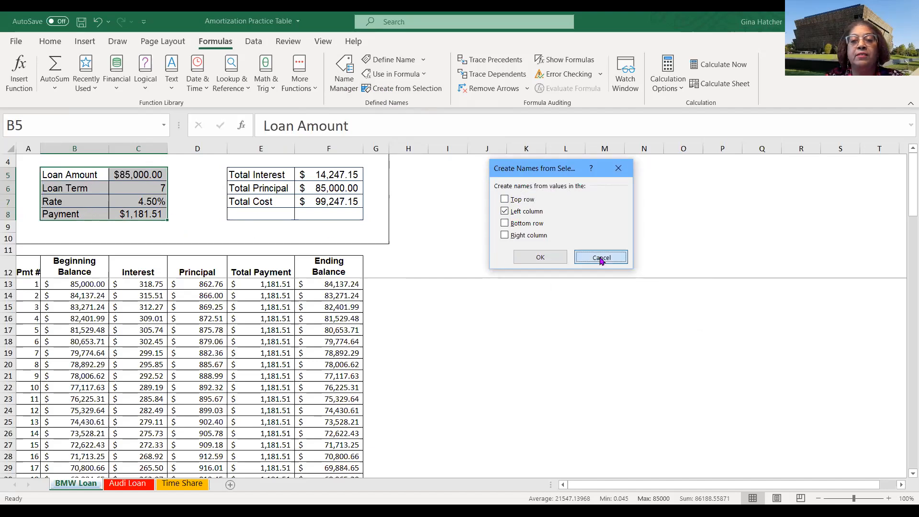
- Check the defined names of the Loan Amount and Loan Term value cells
left_click(194, 207)
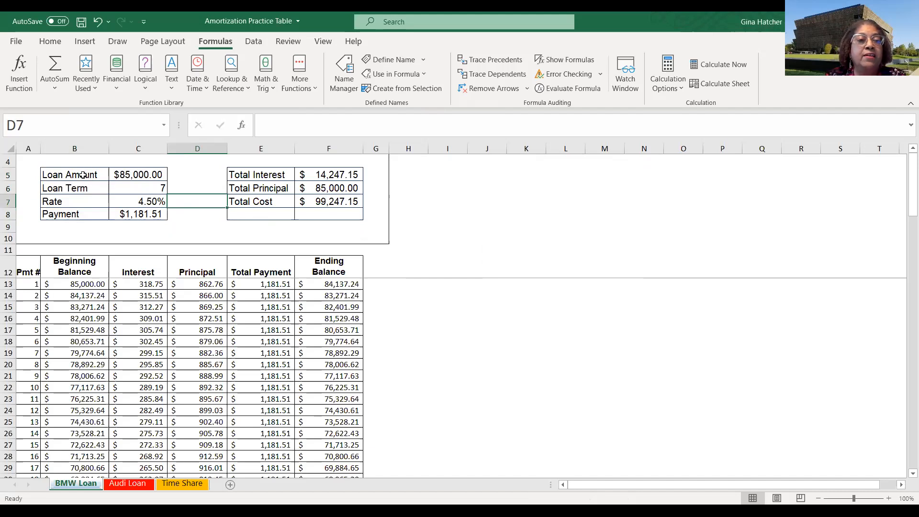
left_click(138, 174)
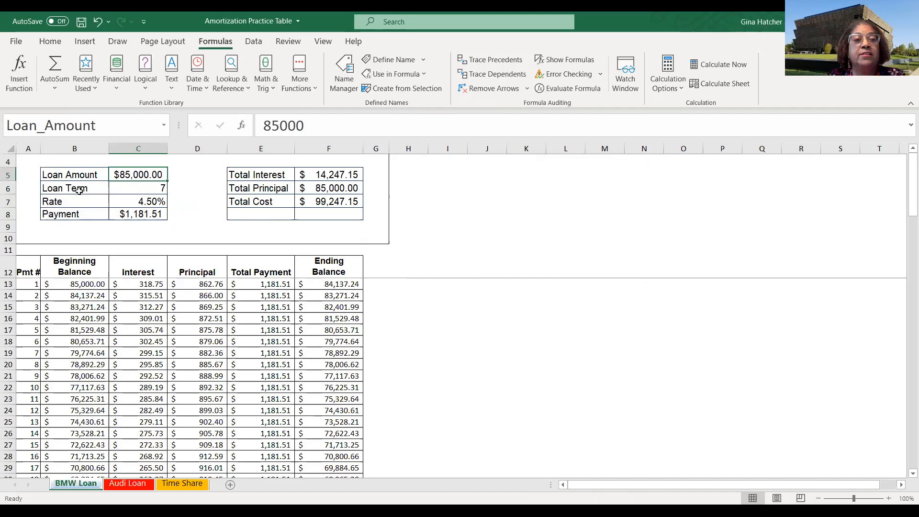
left_click(133, 190)
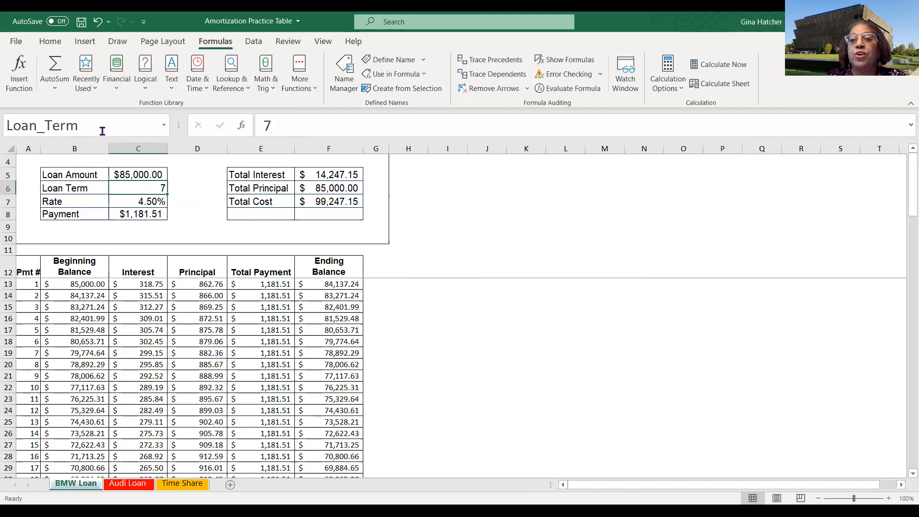
- Review the named Rate and Payment cells, the PMT formula, and the BMW Loan amortization schedule down to the final payment
left_click(134, 203)
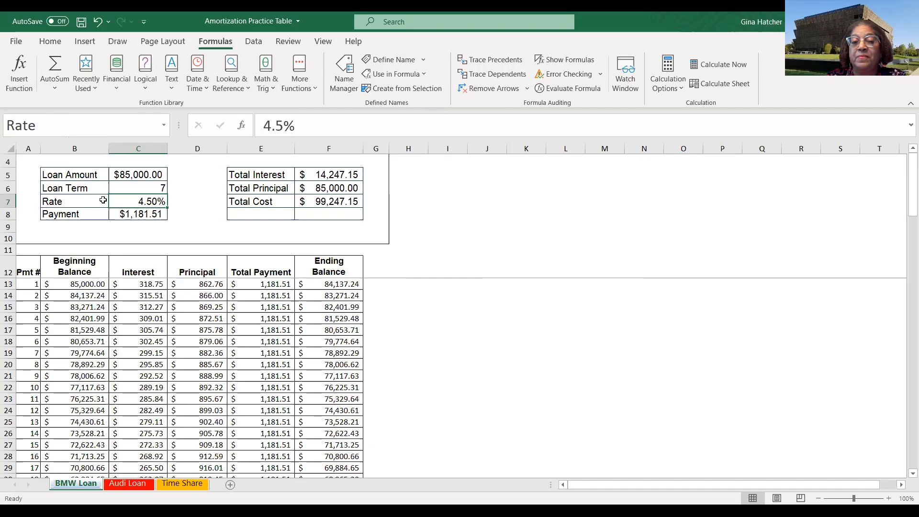
left_click(142, 215)
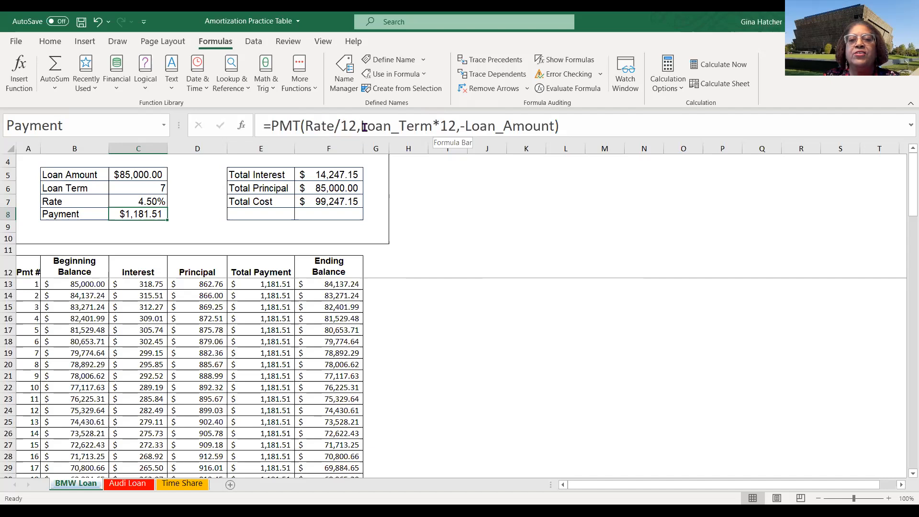
left_click(462, 129)
type("-")
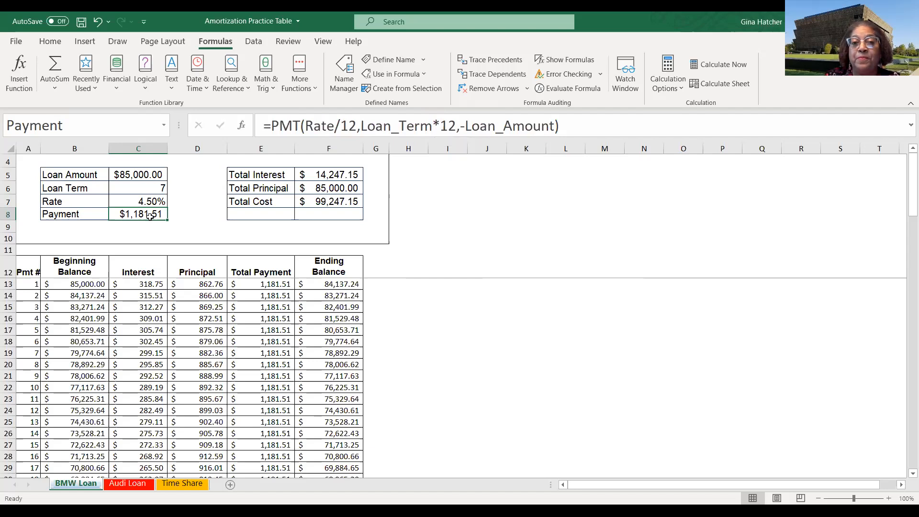
left_click(490, 214)
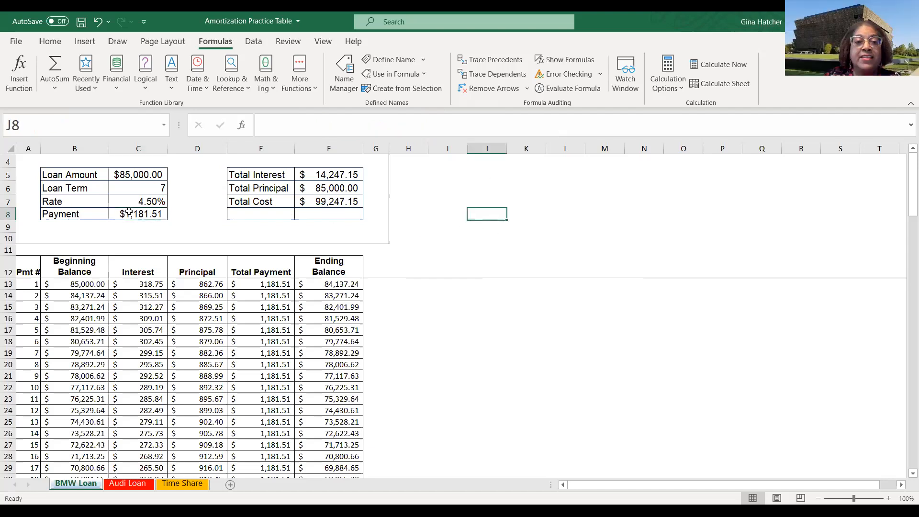
left_click(511, 242)
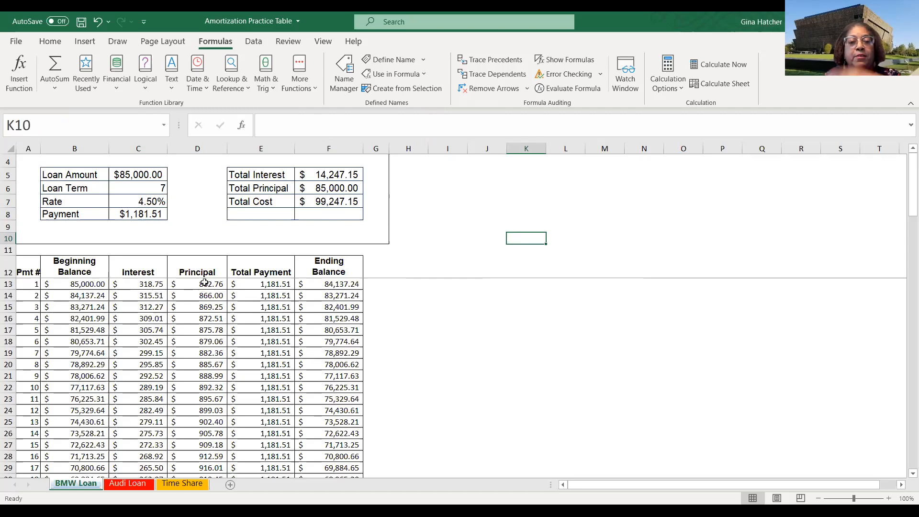
scroll(345, 299, "down", 11)
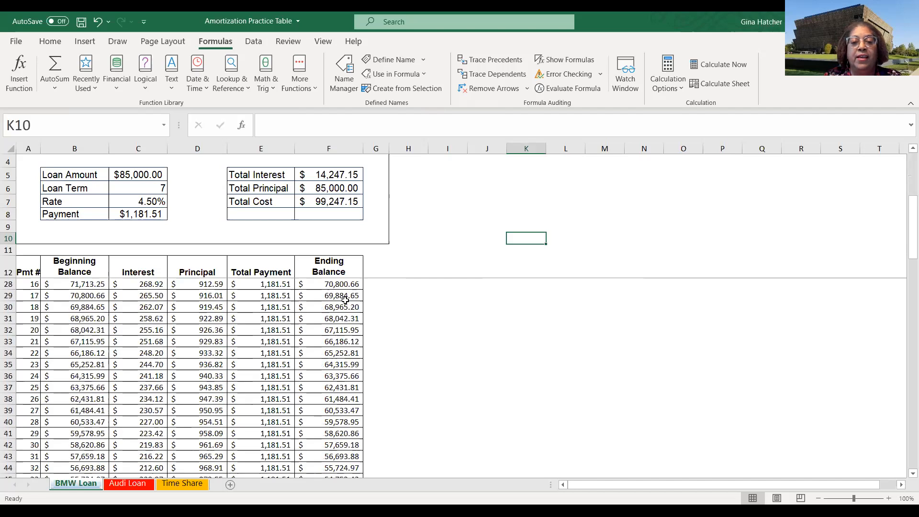
scroll(345, 299, "down", 16)
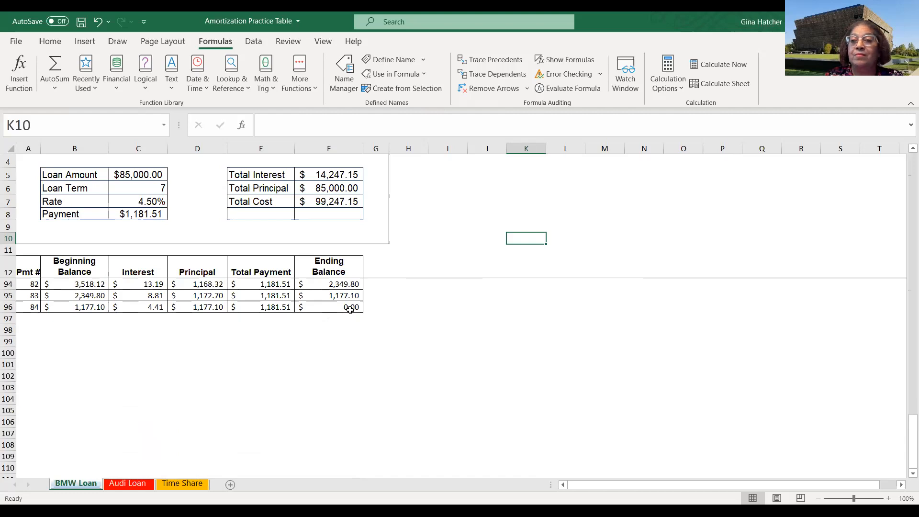
scroll(350, 309, "up", 4)
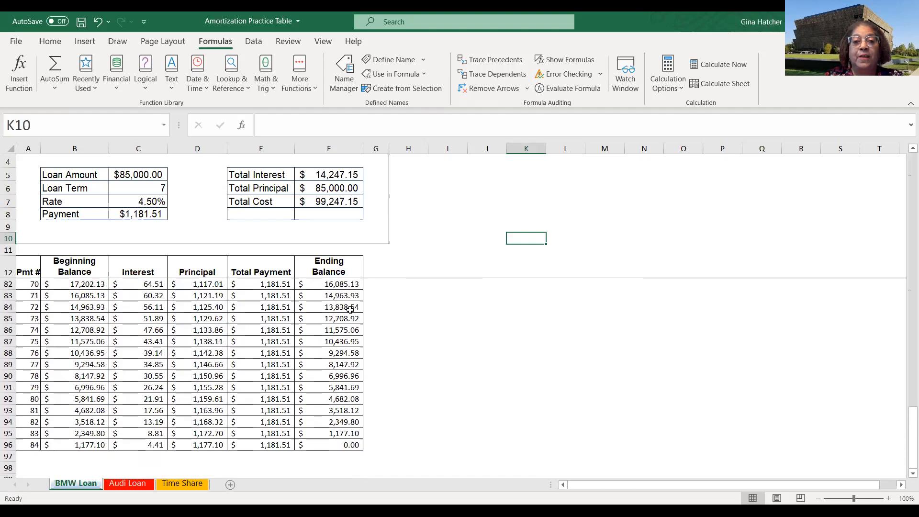
scroll(350, 309, "up", 20)
scroll(350, 309, "up", 1)
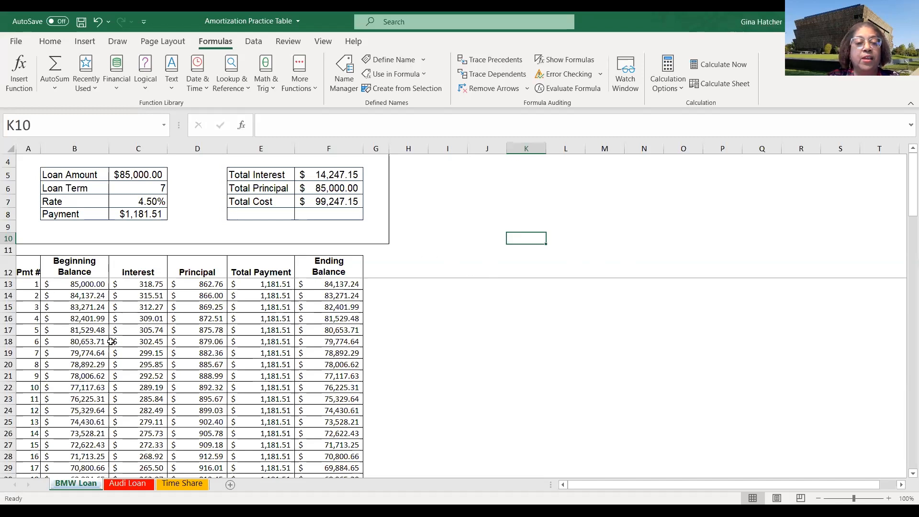
- On the Audi Loan sheet, inspect the Beginning Balance formula and the Loan Amount value cell
left_click(133, 486)
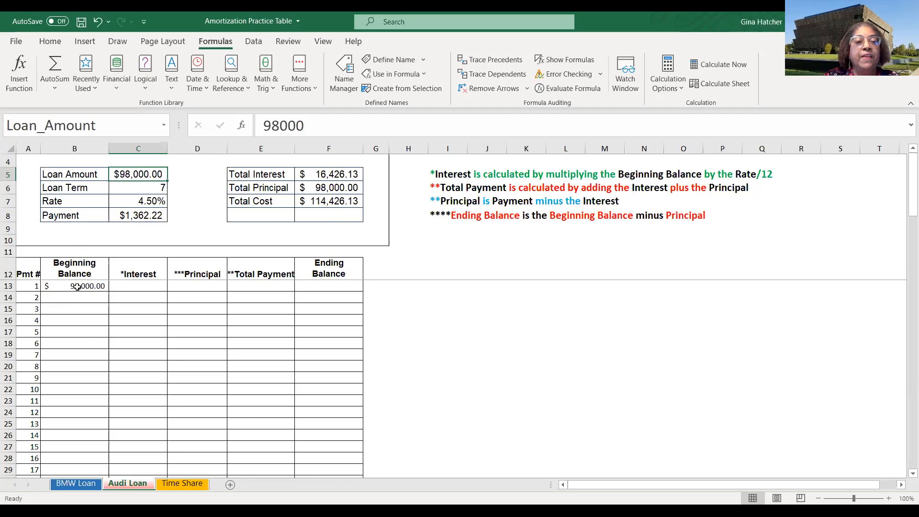
left_click(78, 286)
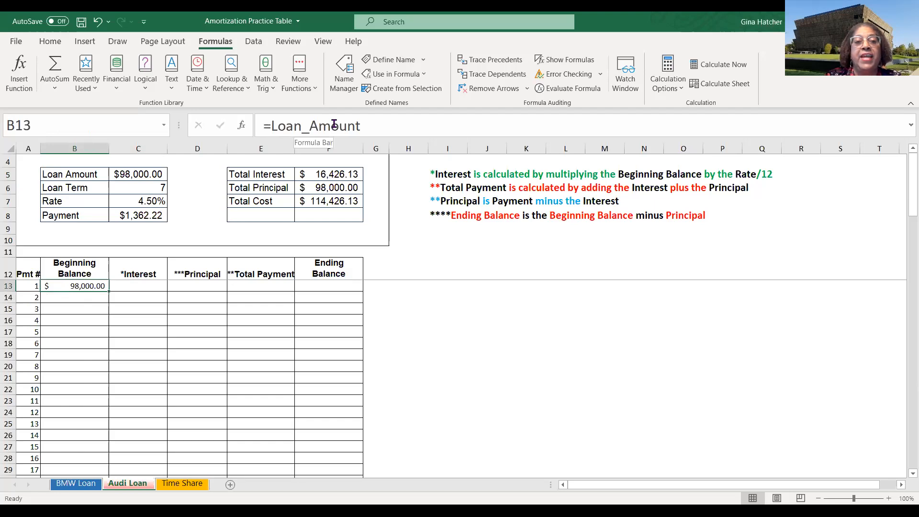
left_click(143, 173)
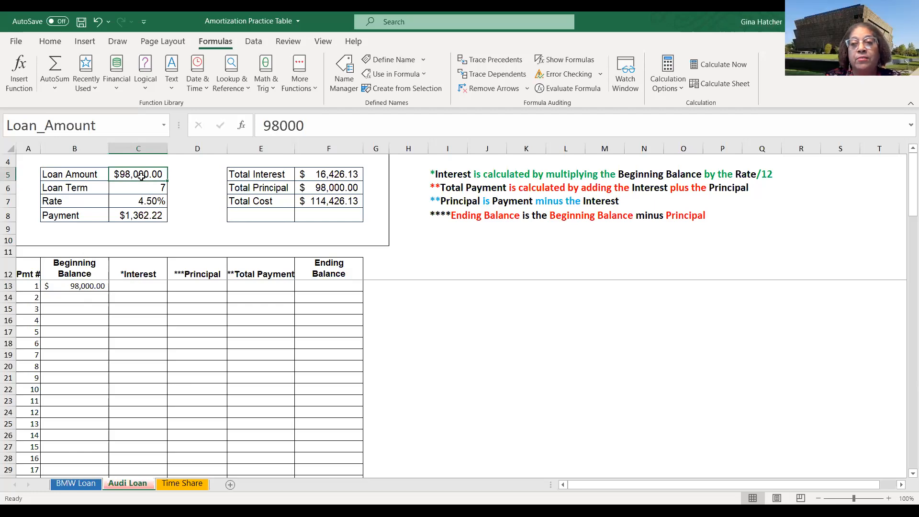
left_click(279, 126)
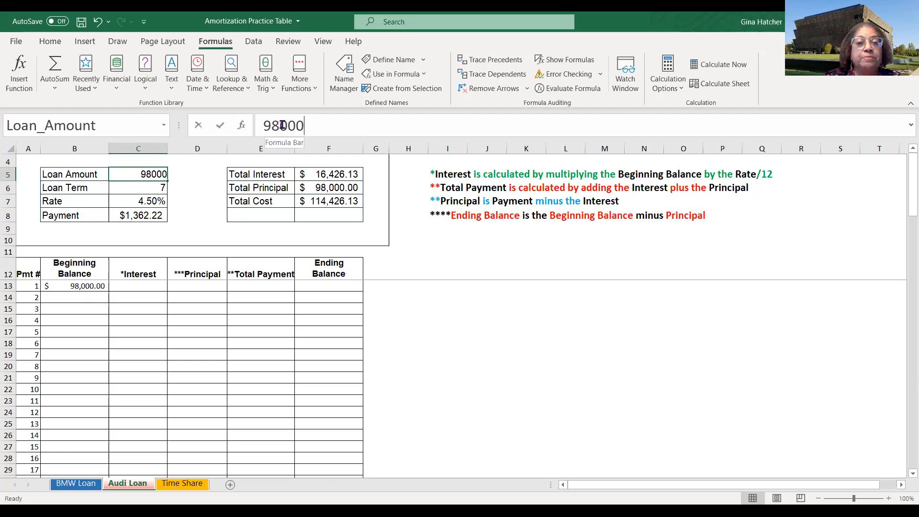
left_click(89, 285)
mouse_move(319, 143)
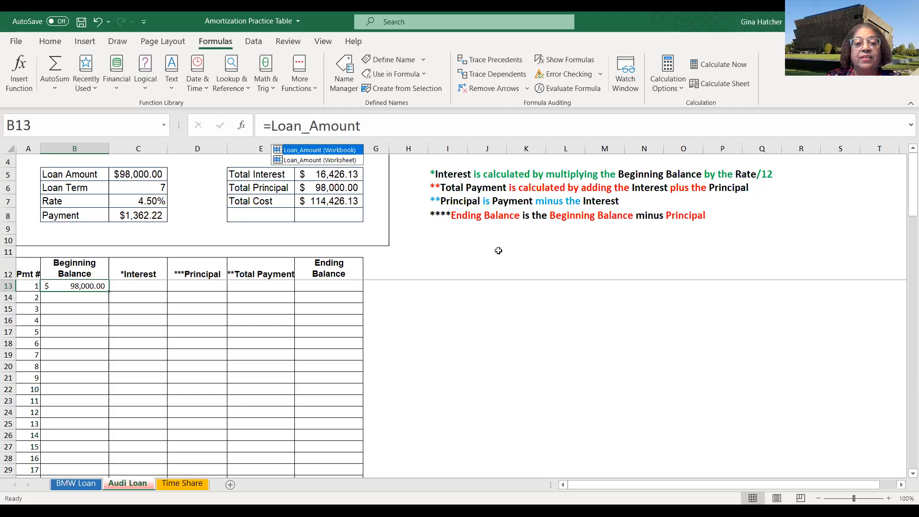
- Enter the first month's interest in C13 as =B13*(Rate/12)
left_click(138, 286)
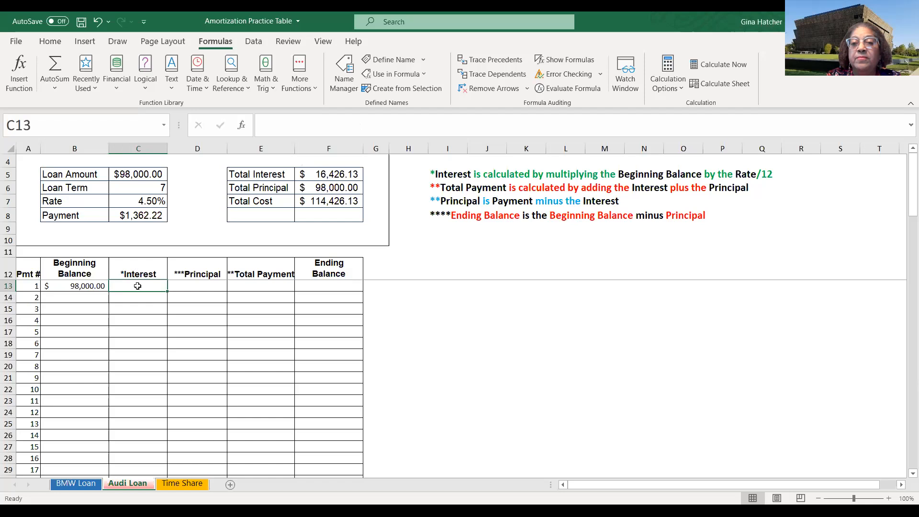
type("=")
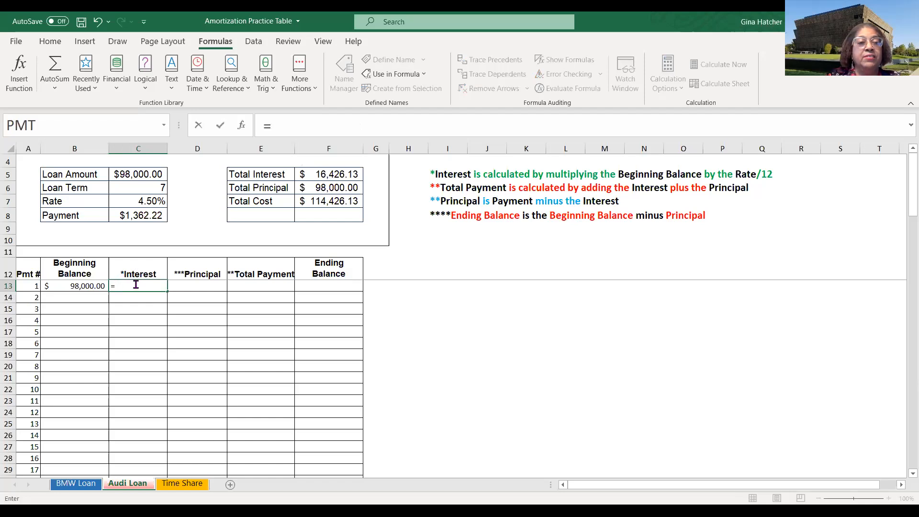
left_click(72, 288)
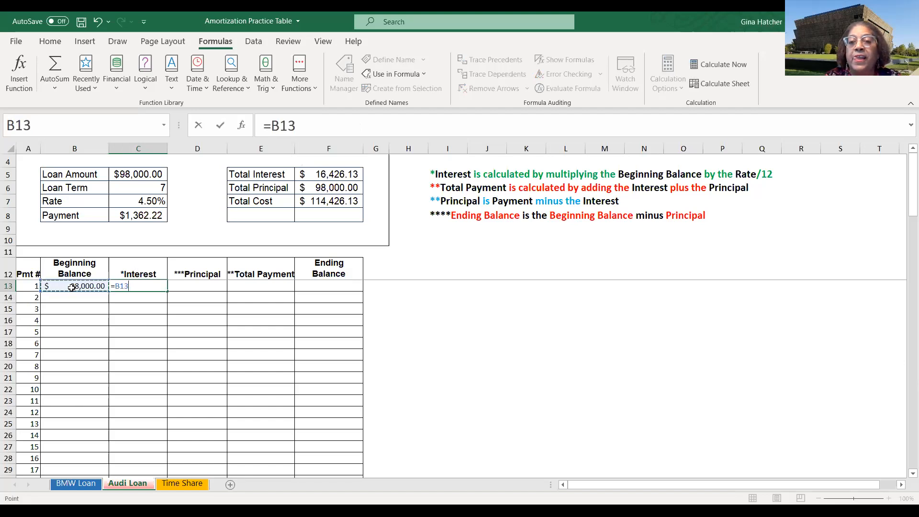
type("*")
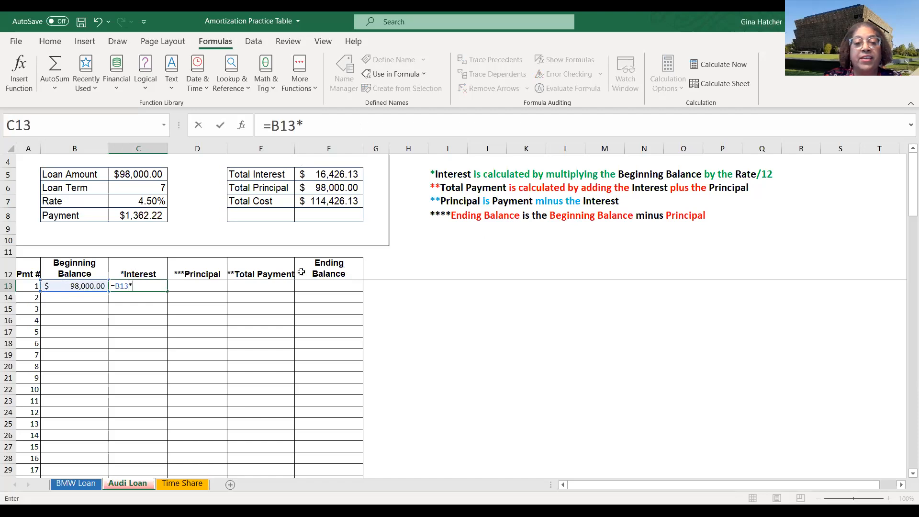
left_click(144, 201)
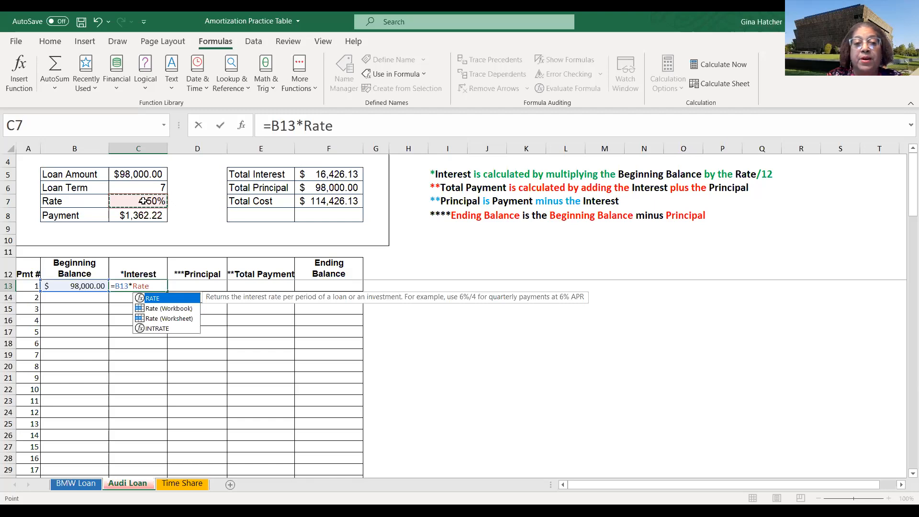
type("/12")
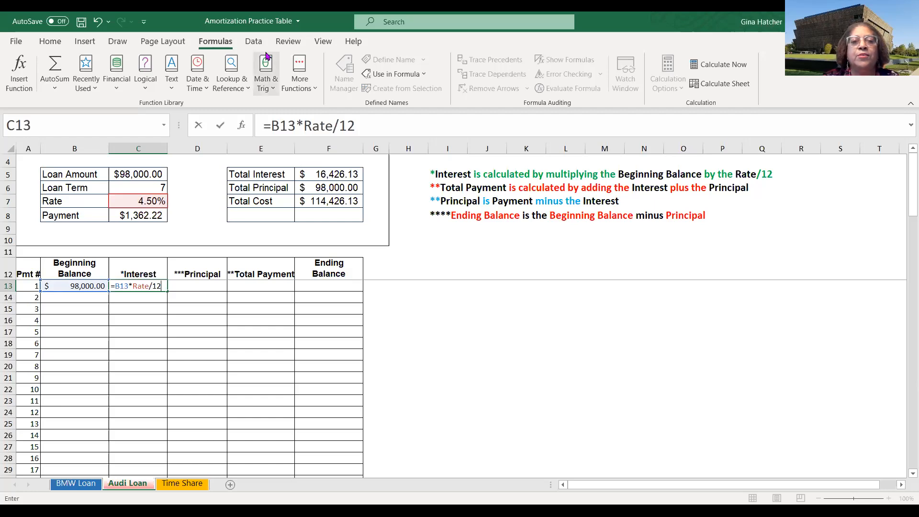
left_click(306, 125)
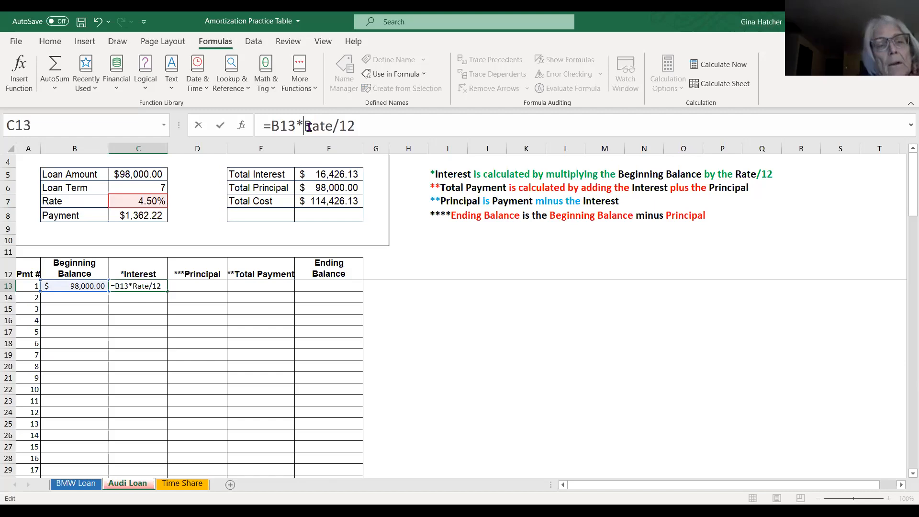
type("(")
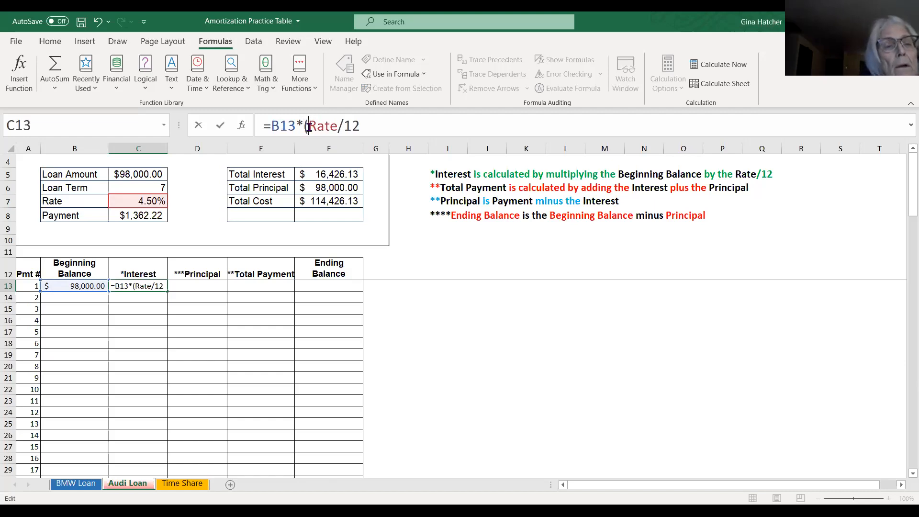
key("Right")
key("Right")
key("Right")
key("Right")
key("Right")
key("Right")
key("Right")
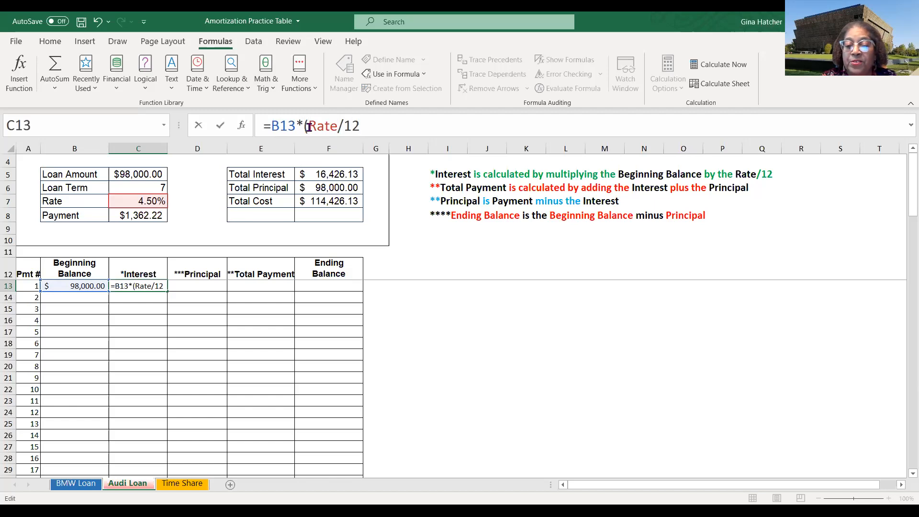
type(")")
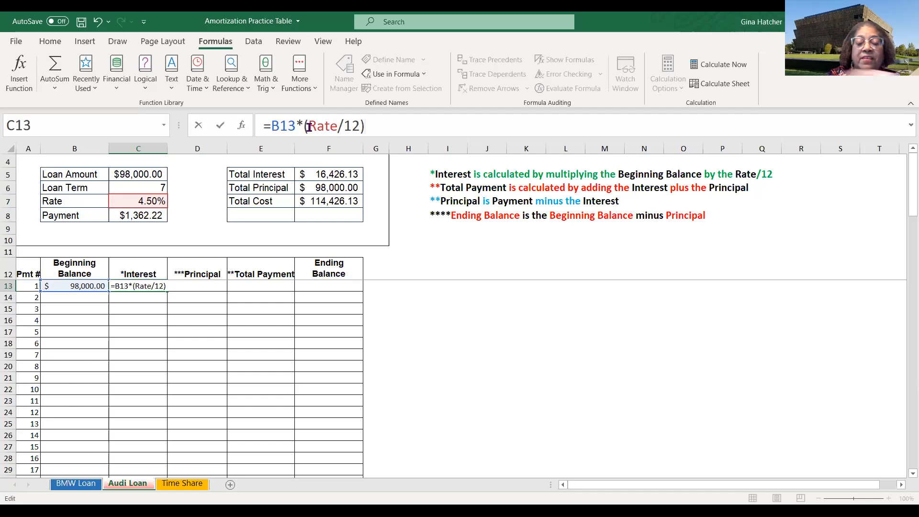
key("Return")
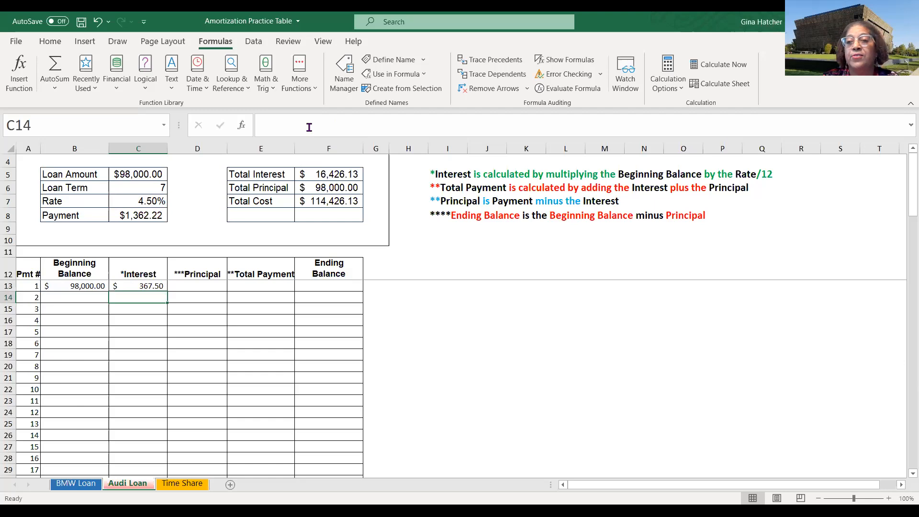
left_click(140, 286)
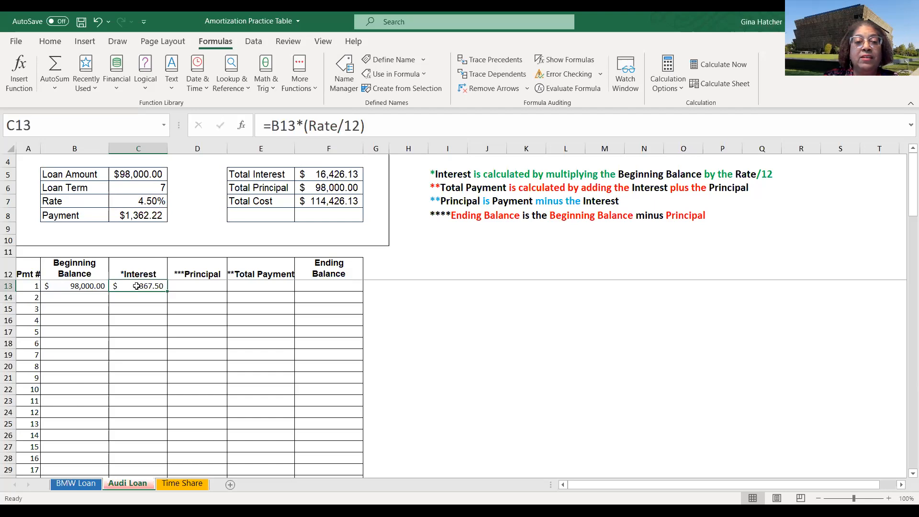
- Enter the first month's principal in D13 as =Payment-C13
left_click(186, 285)
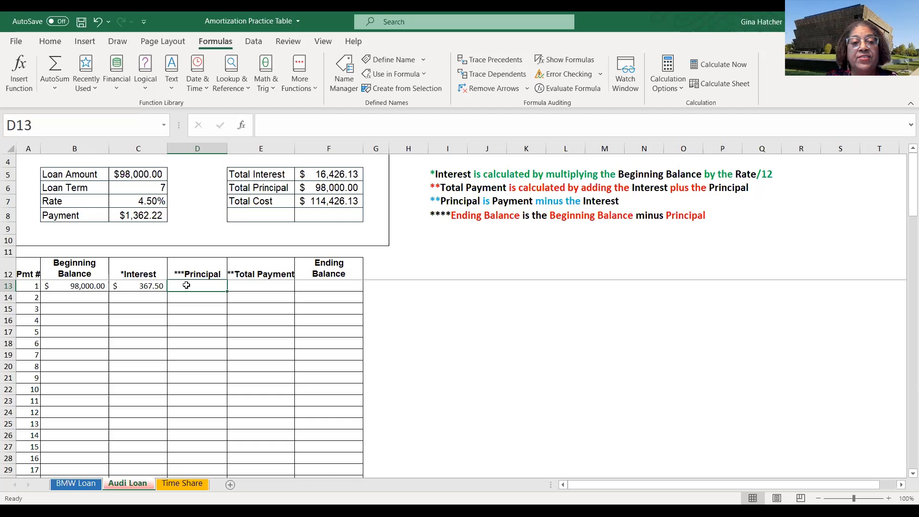
left_click(139, 216)
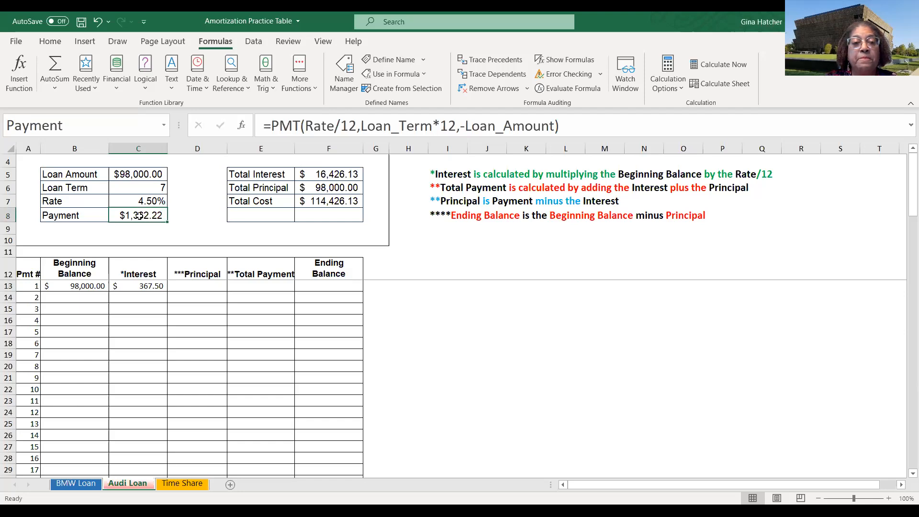
left_click(197, 286)
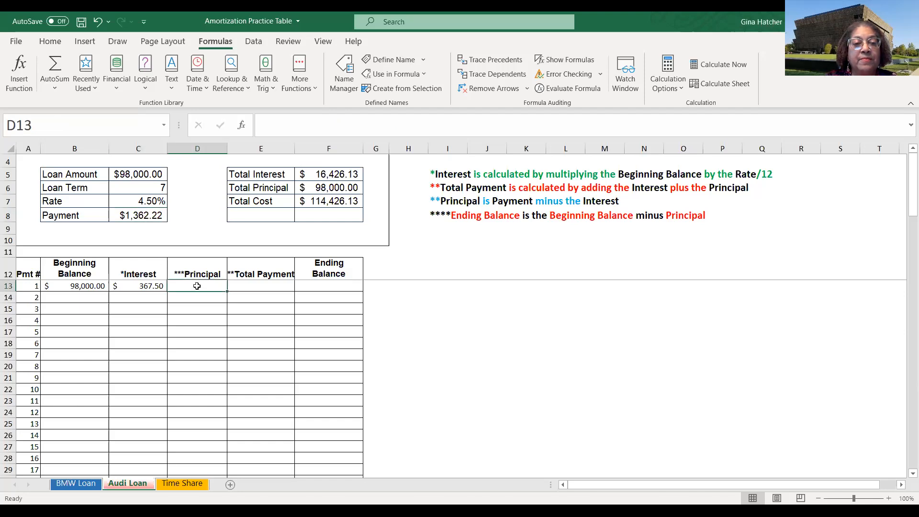
type("=")
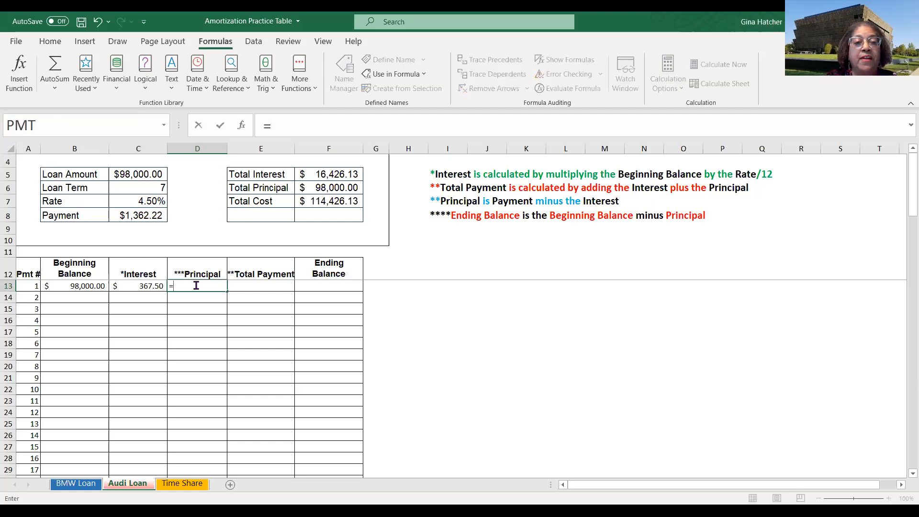
left_click(138, 215)
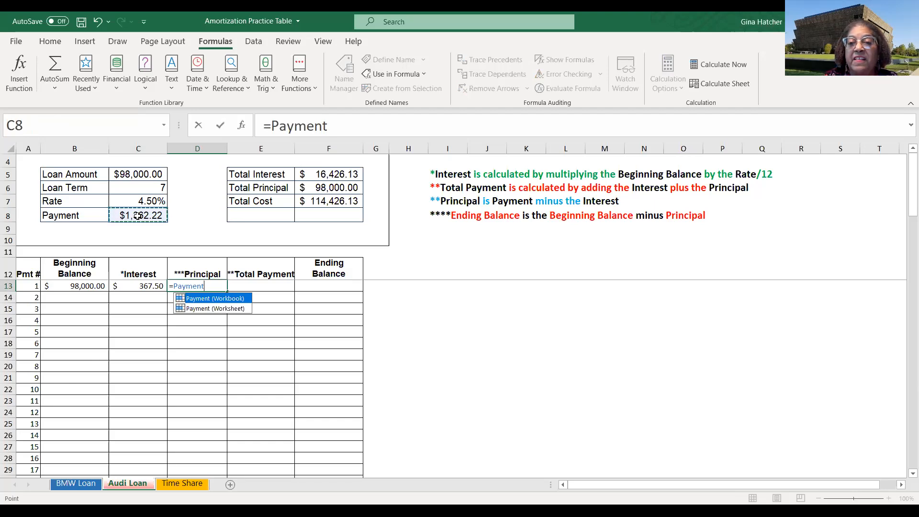
type("-")
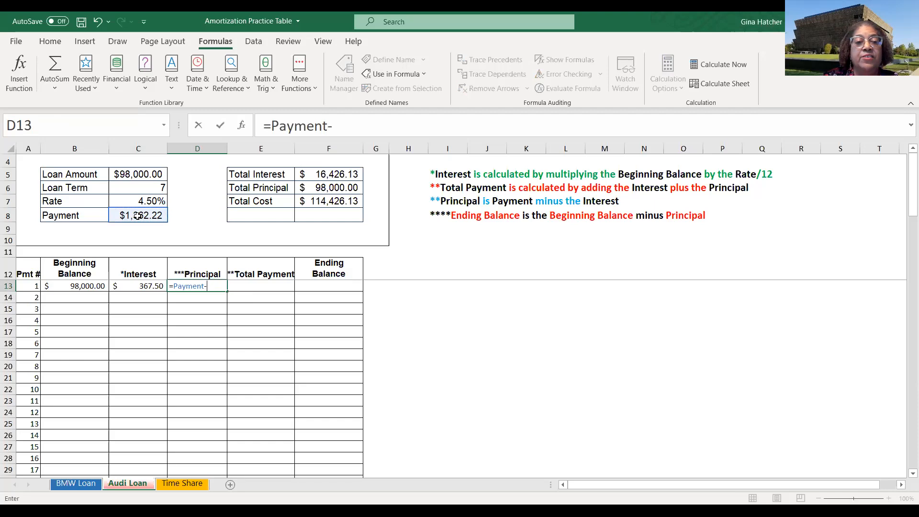
left_click(142, 287)
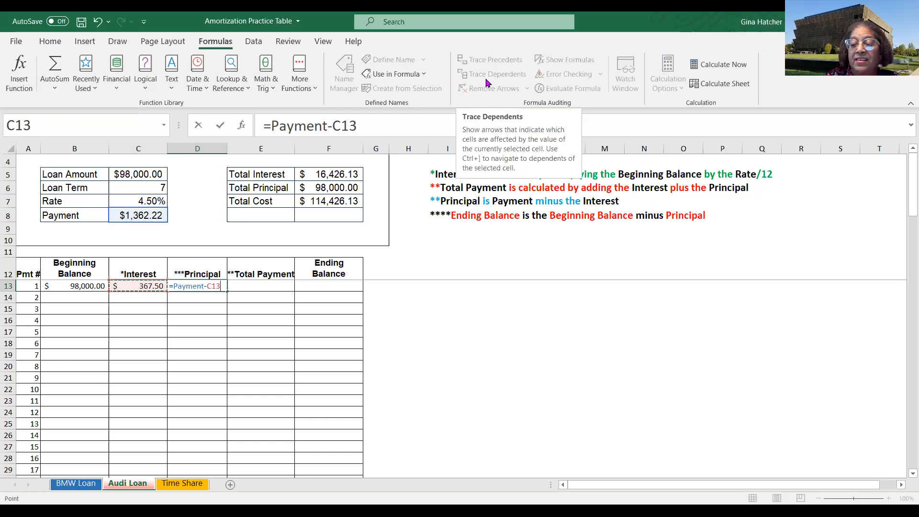
key("Return")
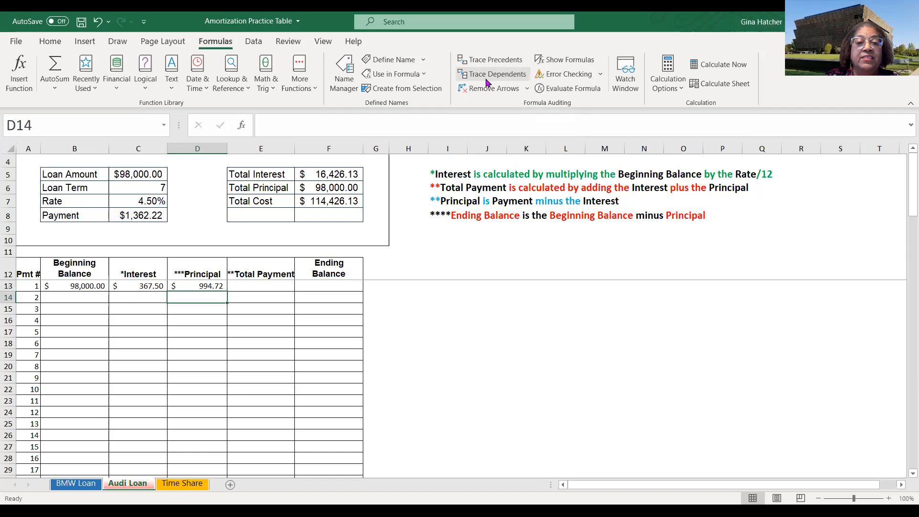
left_click(195, 286)
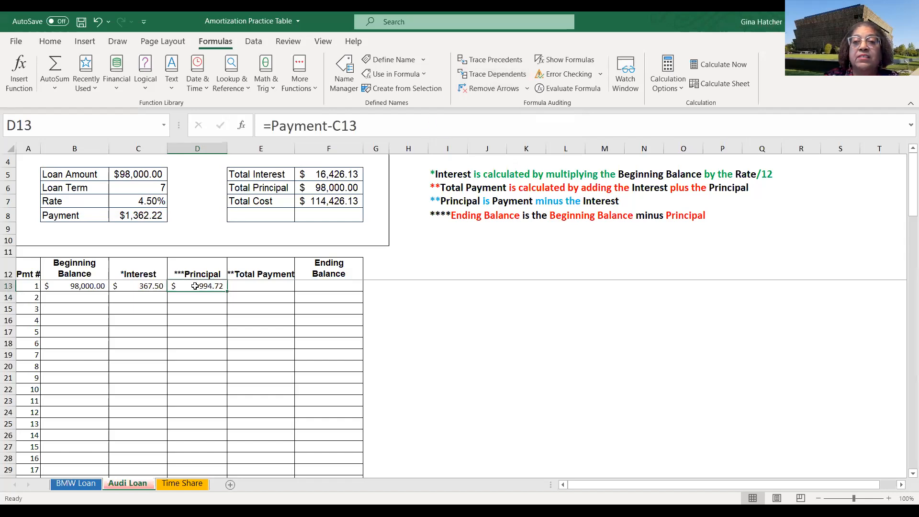
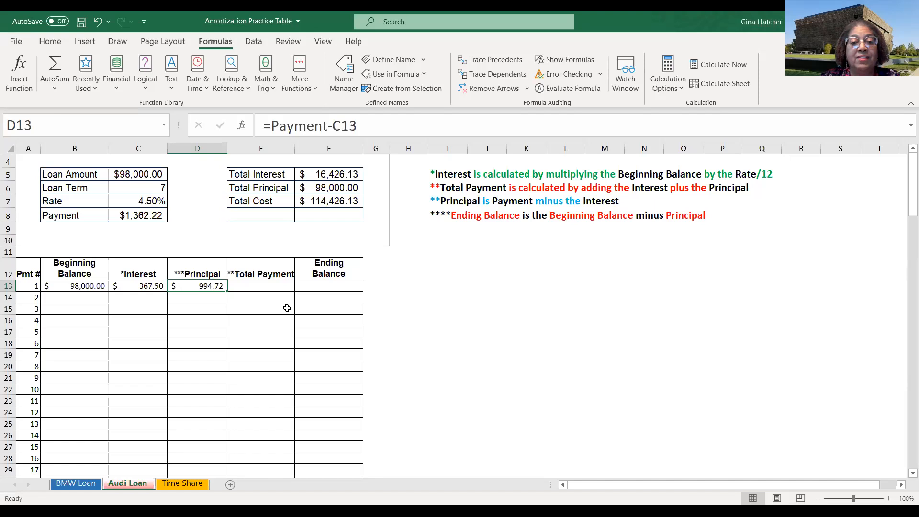
- Enter the first month's total payment in E13 as =C13+D13
left_click(262, 285)
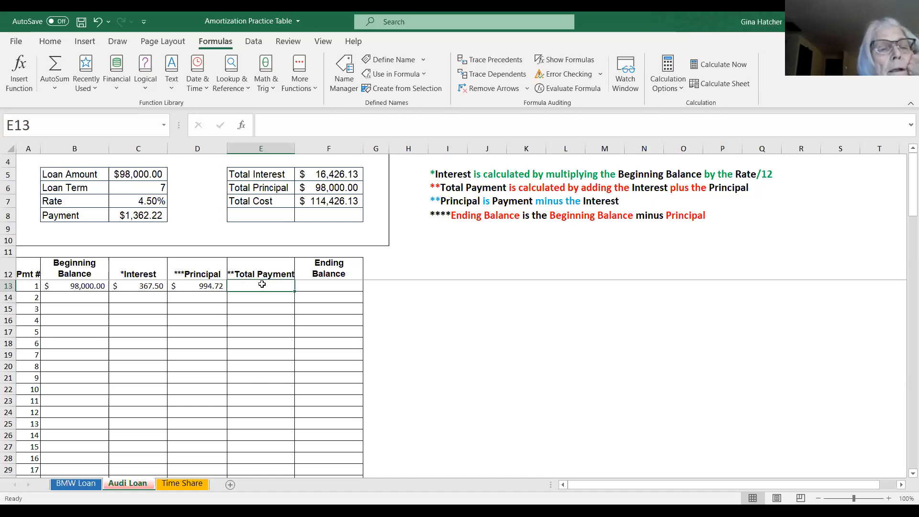
type("=")
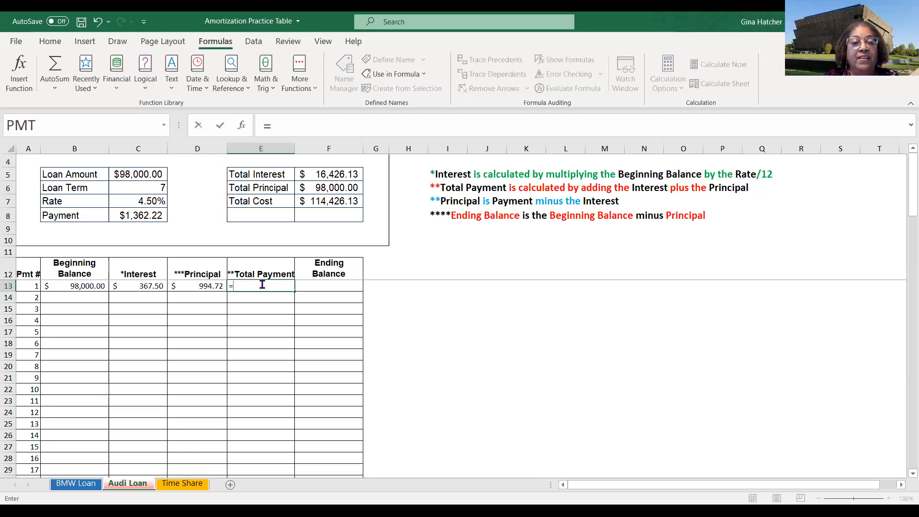
left_click(143, 288)
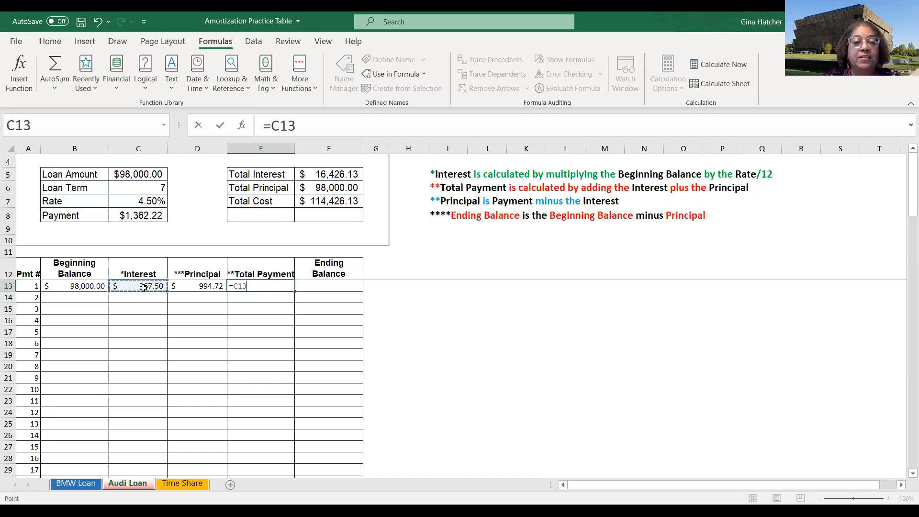
type("+")
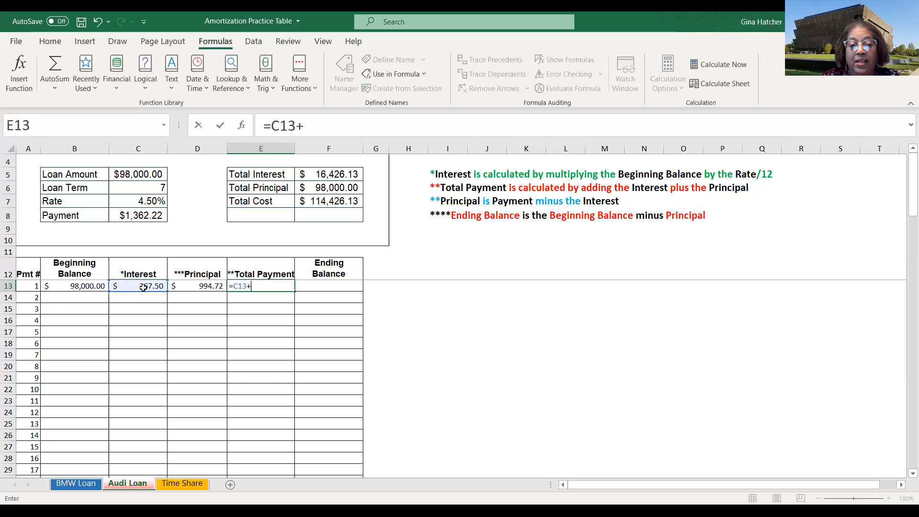
left_click(193, 288)
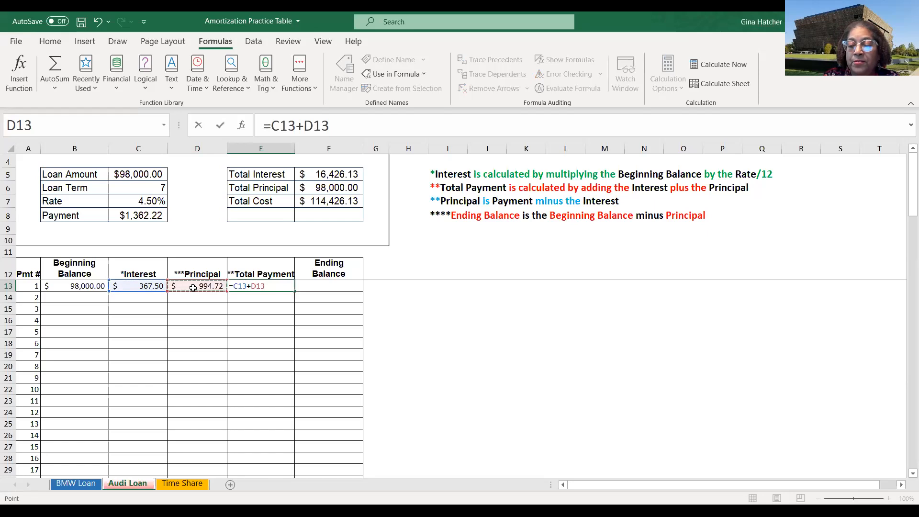
key("Return")
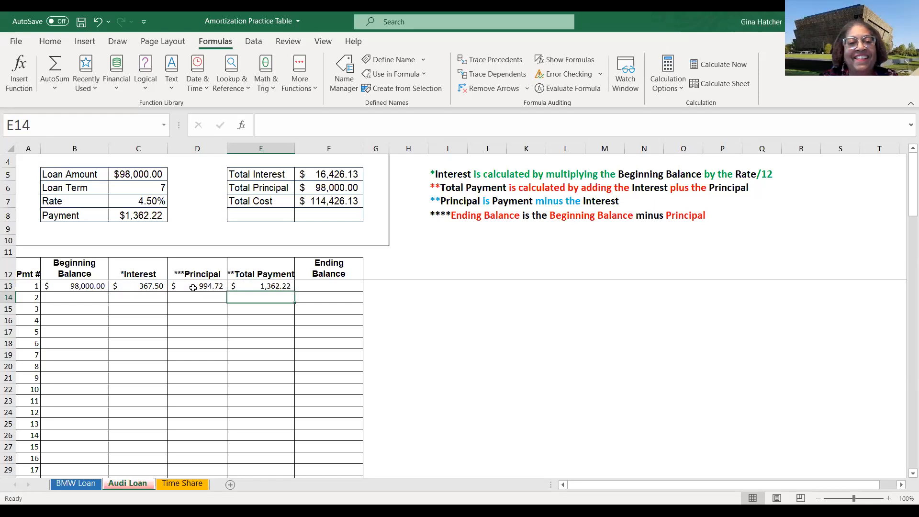
- Enter the first month's ending balance in F13 as =B13-D13
left_click(331, 285)
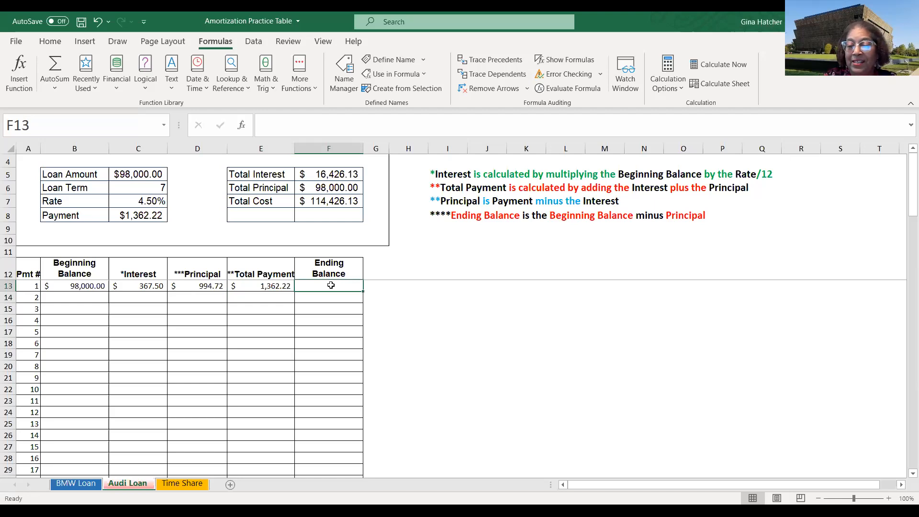
type("=")
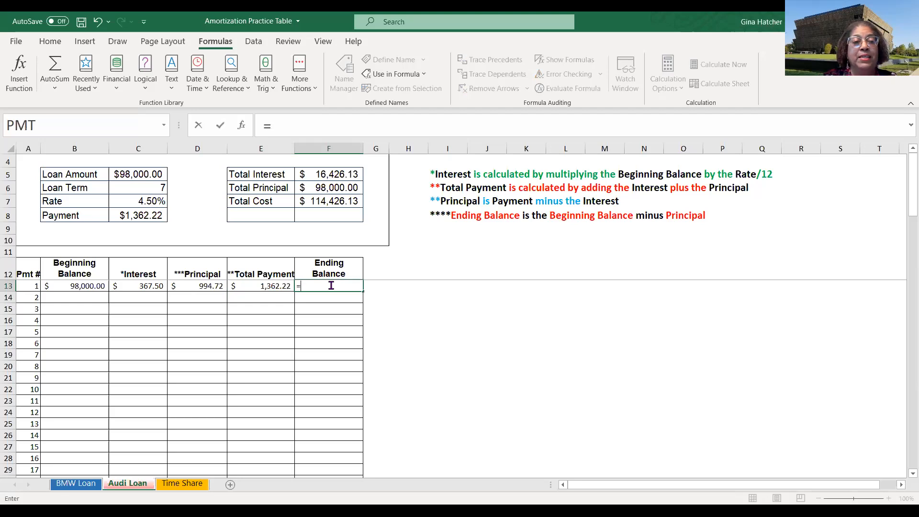
left_click(74, 286)
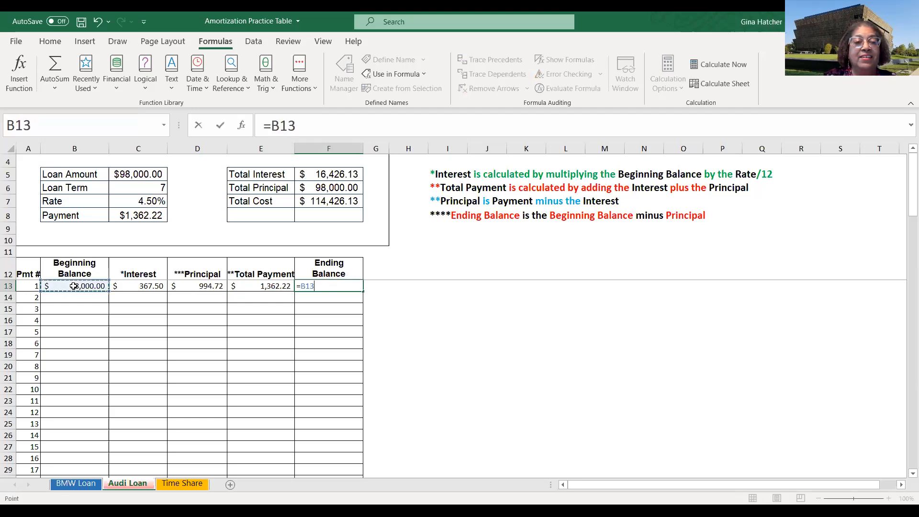
type("-")
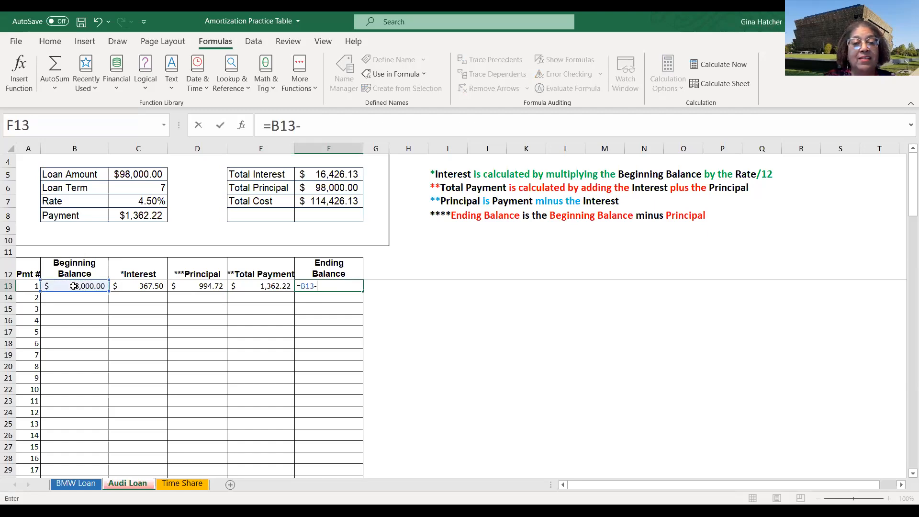
left_click(208, 286)
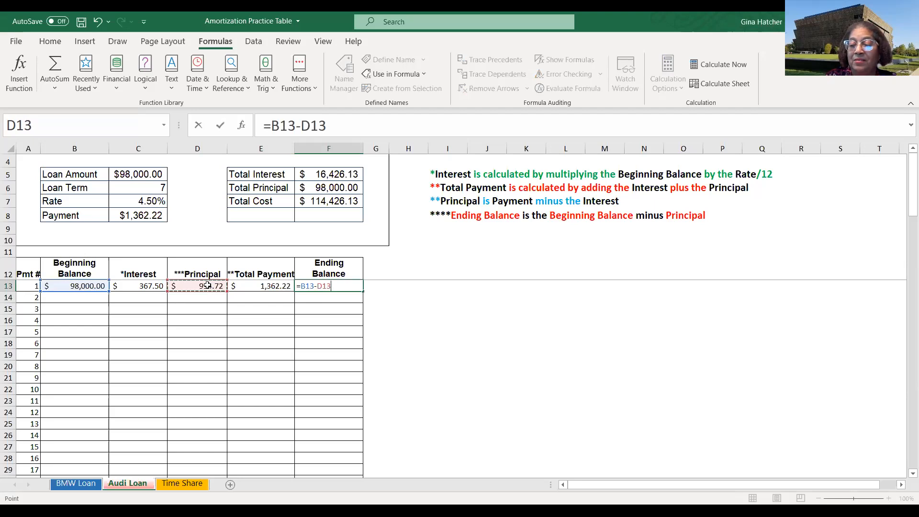
key("Return")
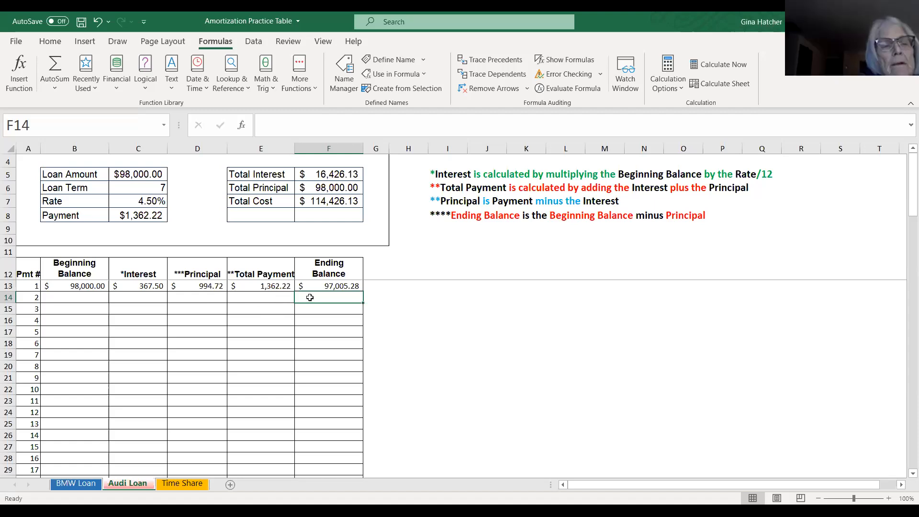
- Set the second month's beginning balance in B14 to =F13, the previous ending balance
left_click(75, 286)
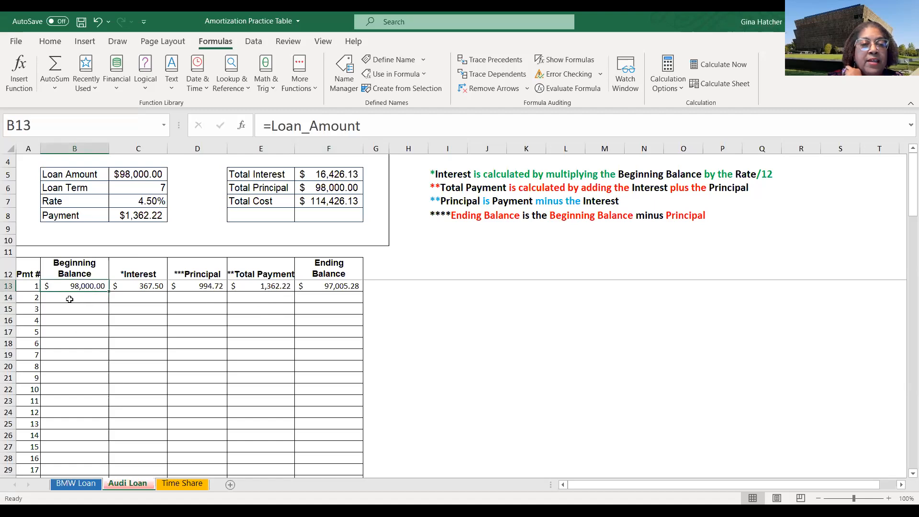
left_click(71, 299)
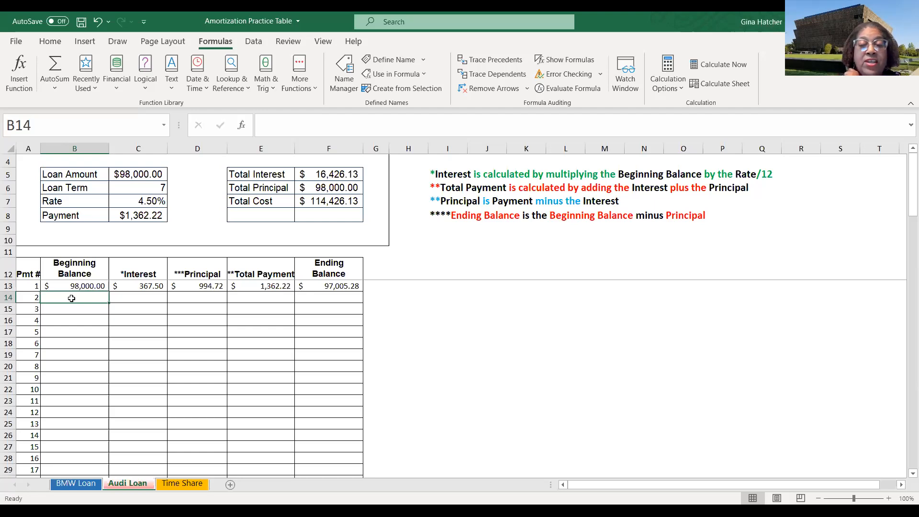
type("=")
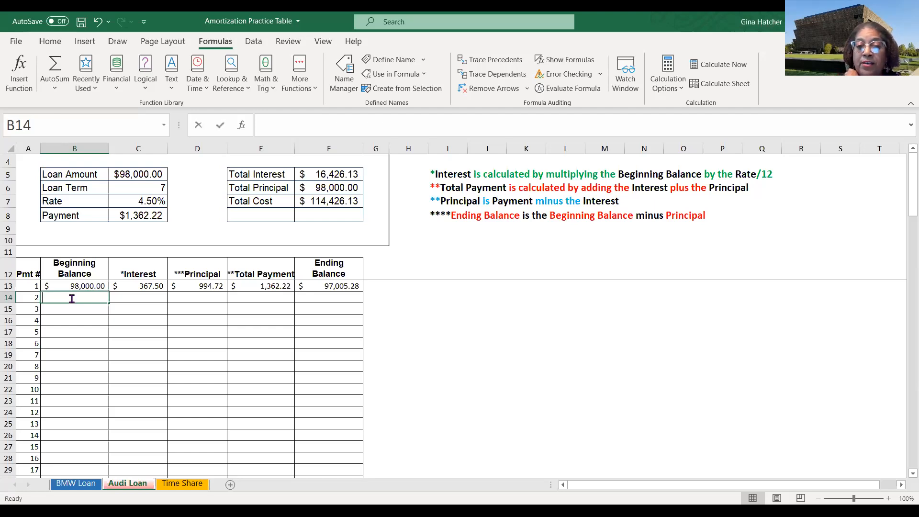
left_click(324, 287)
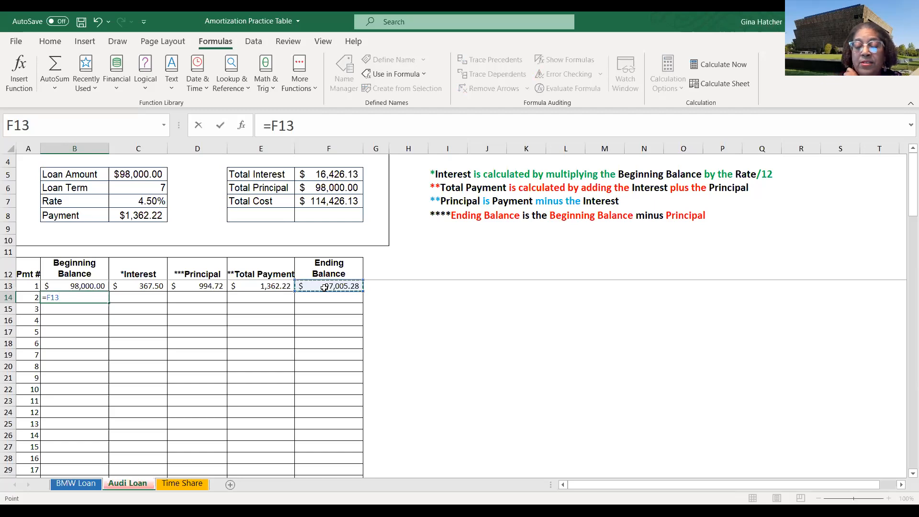
key("Return")
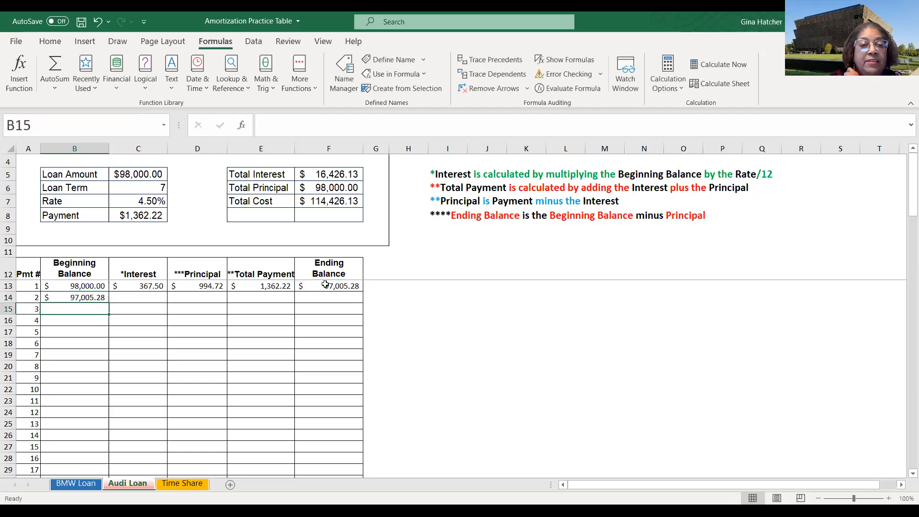
- Fill the B14 beginning balance formula down the column to the last payment row
left_click(81, 297)
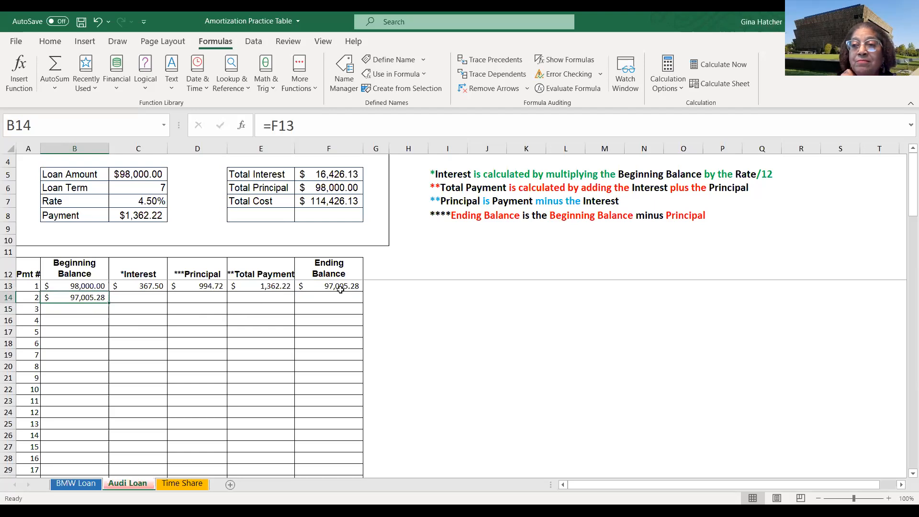
double_click(109, 302)
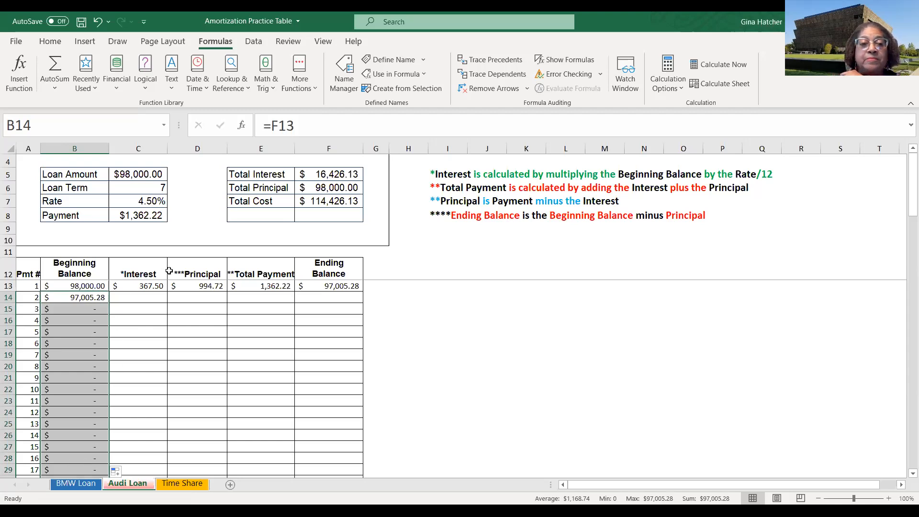
scroll(72, 330, "down", 20)
scroll(83, 344, "down", 3)
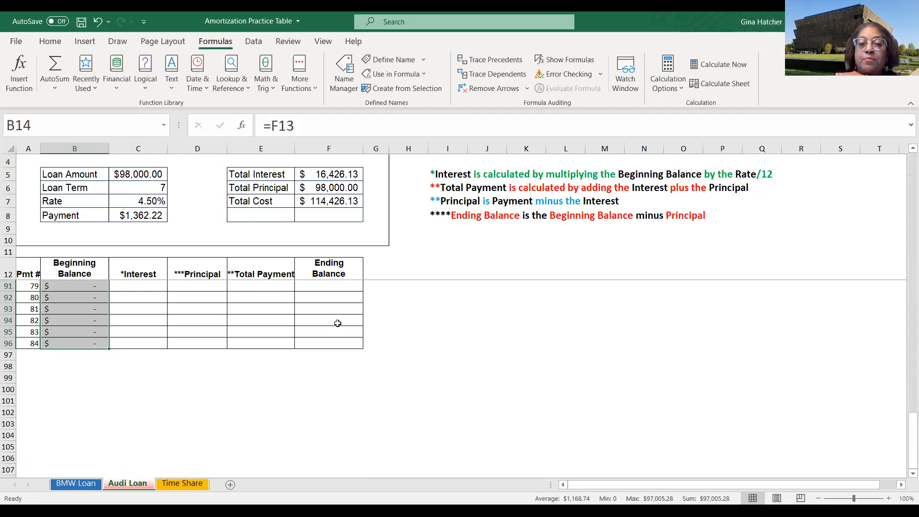
scroll(439, 318, "up", 20)
scroll(439, 318, "up", 4)
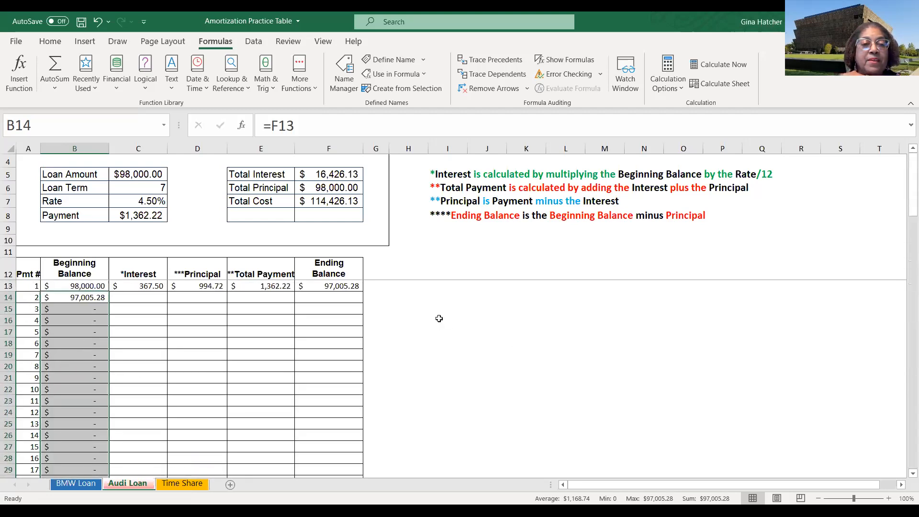
- Fill the C13:F13 formulas down the schedule, then undo that fill
left_click(139, 285)
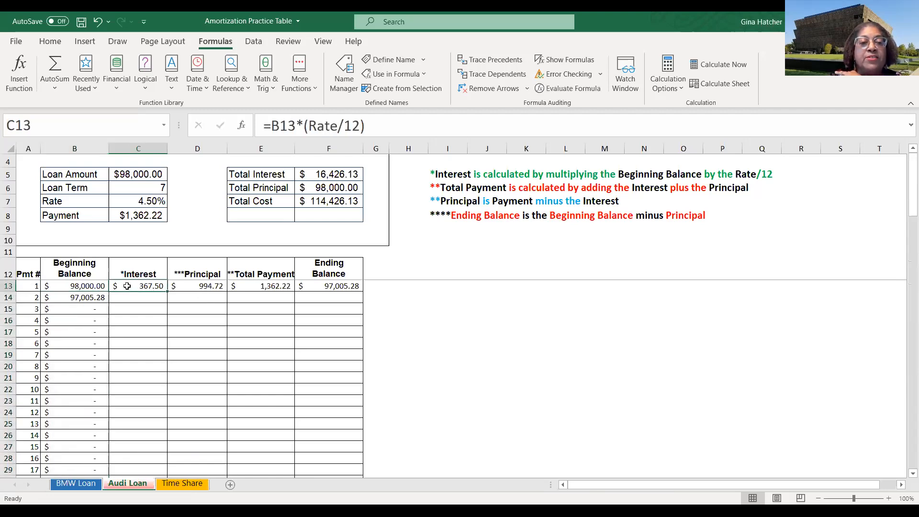
left_click_drag(127, 286, 324, 286)
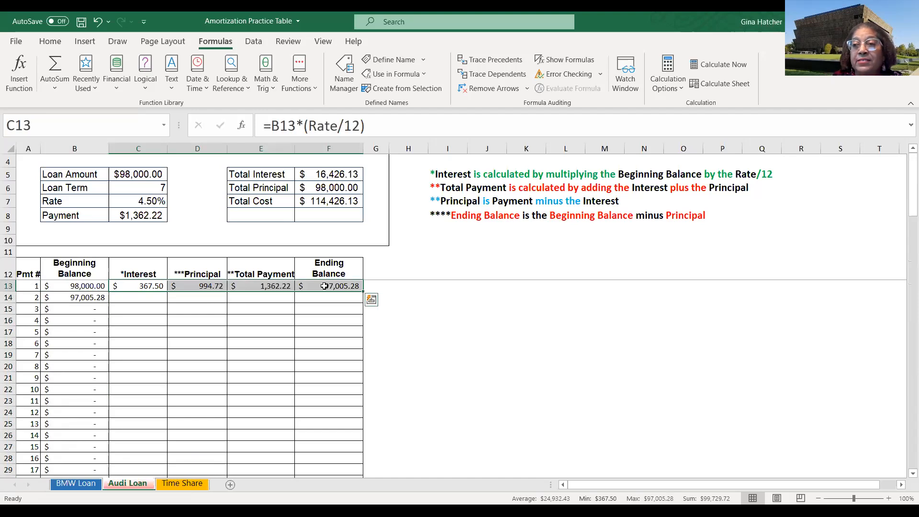
double_click(363, 290)
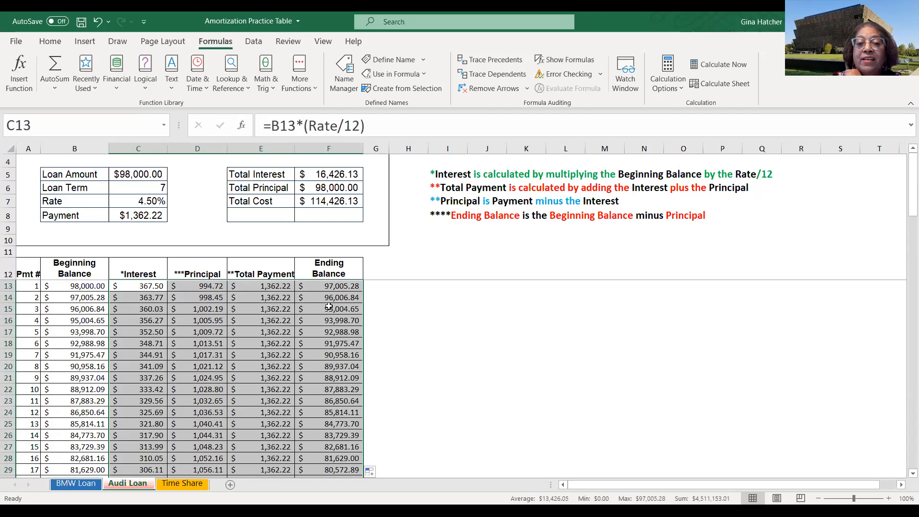
scroll(327, 309, "down", 11)
scroll(328, 309, "down", 14)
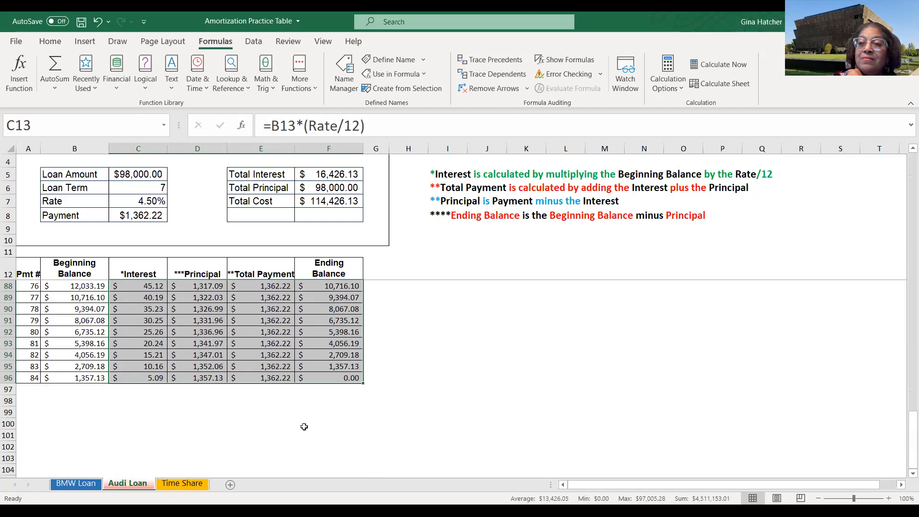
scroll(336, 372, "up", 10)
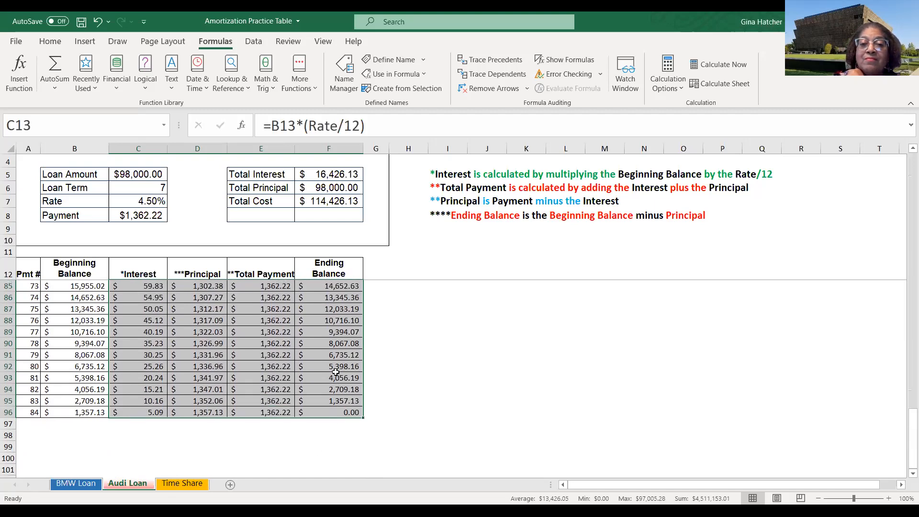
scroll(336, 372, "up", 15)
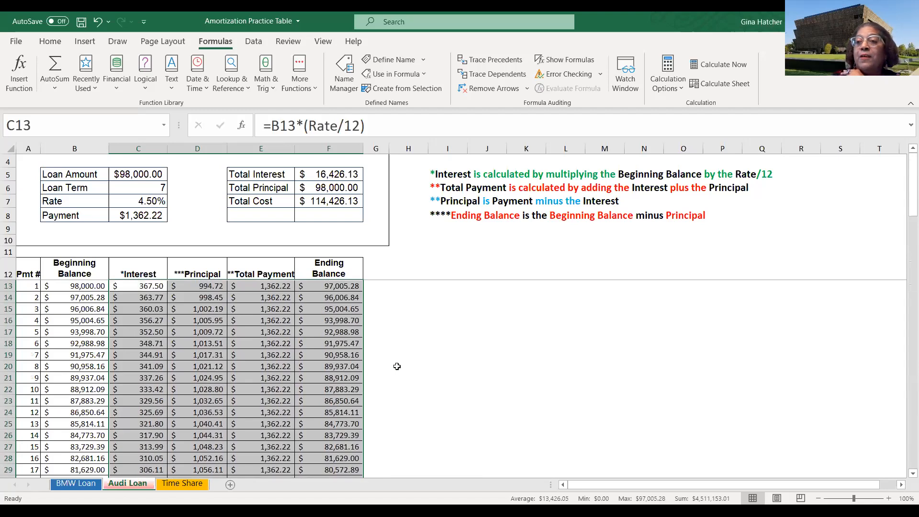
left_click(412, 364)
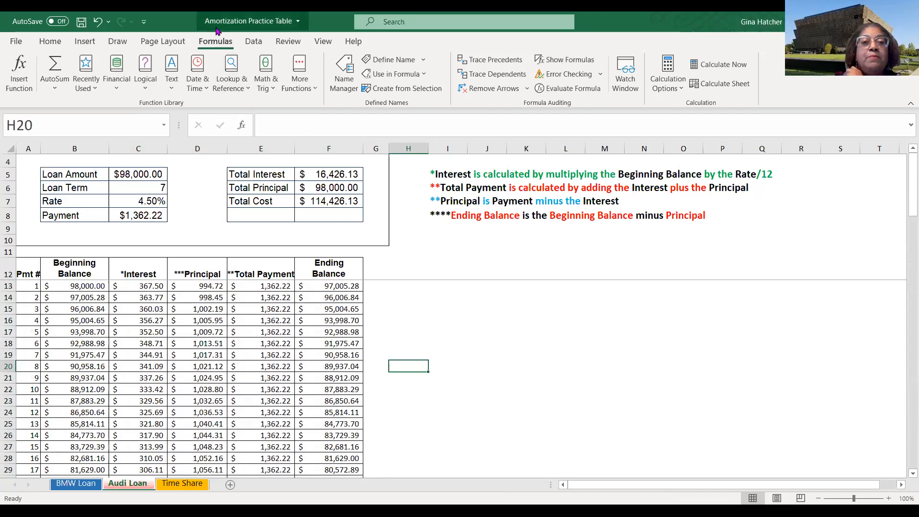
left_click(98, 22)
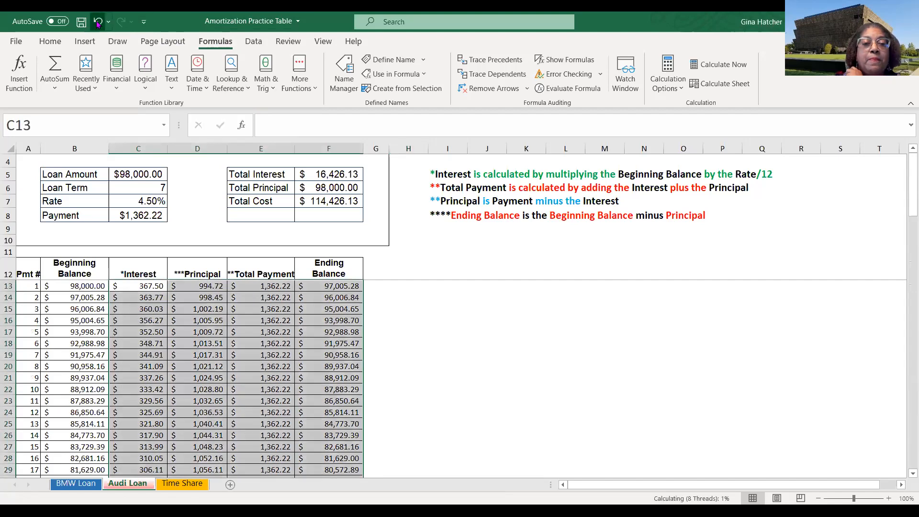
left_click(97, 22)
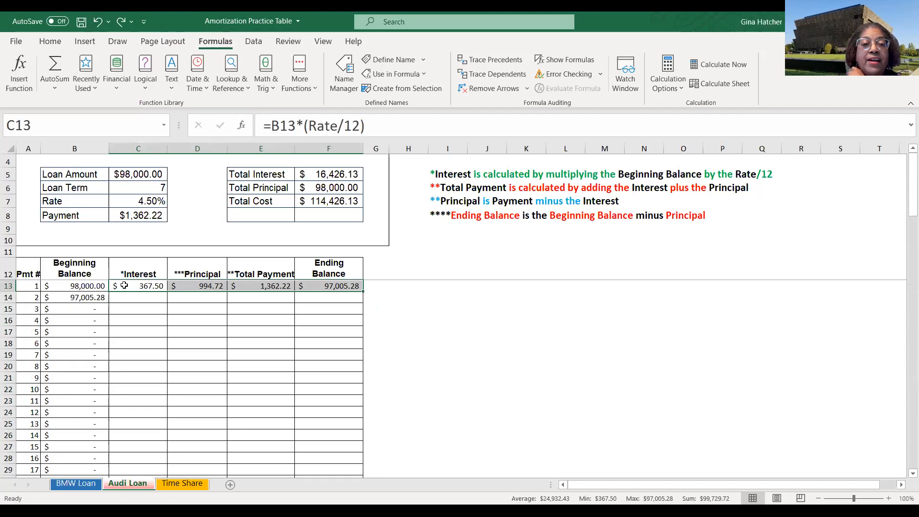
- Fill the interest, principal, total payment and ending balance formulas from C13:F13 down to the final payment row
left_click_drag(126, 287, 319, 284)
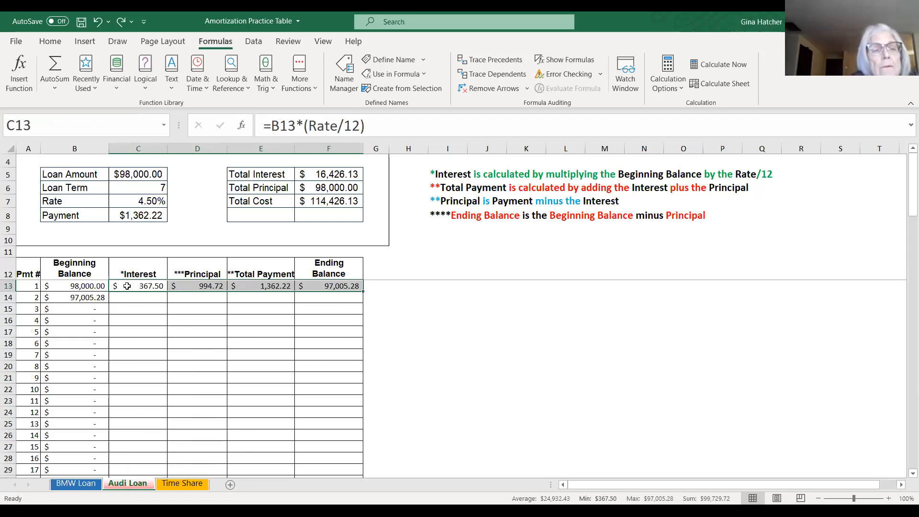
left_click(427, 327)
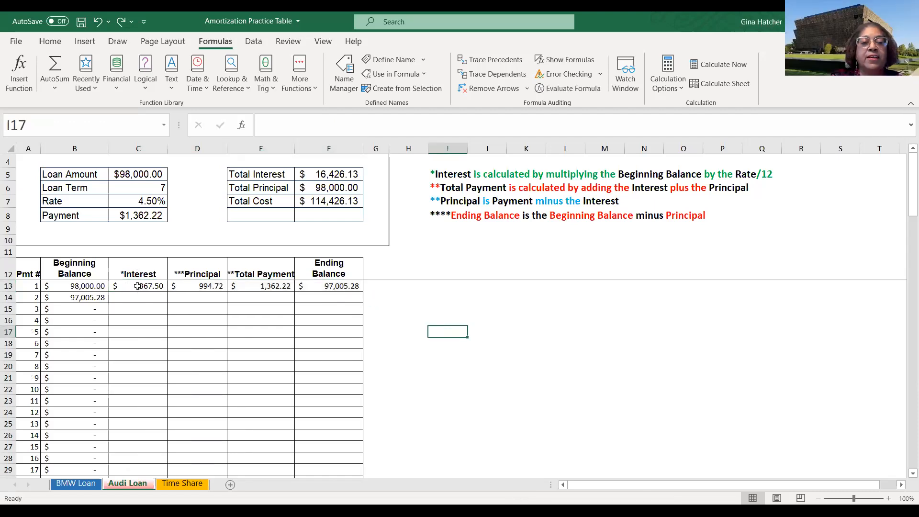
left_click_drag(137, 285, 314, 290)
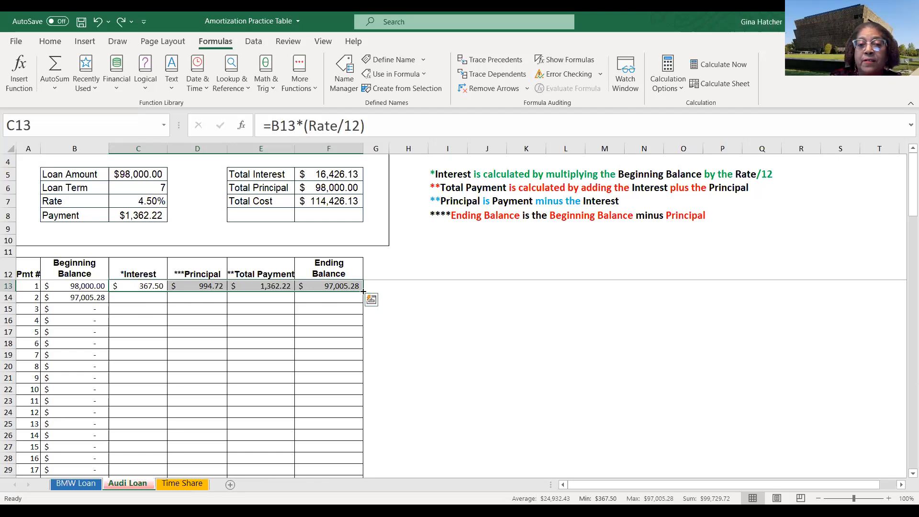
double_click(363, 291)
scroll(431, 318, "down", 12)
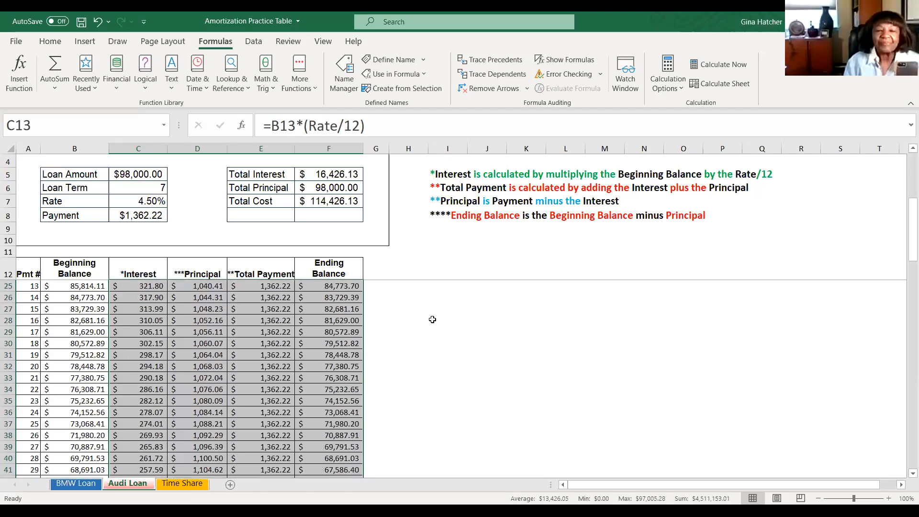
scroll(432, 320, "down", 12)
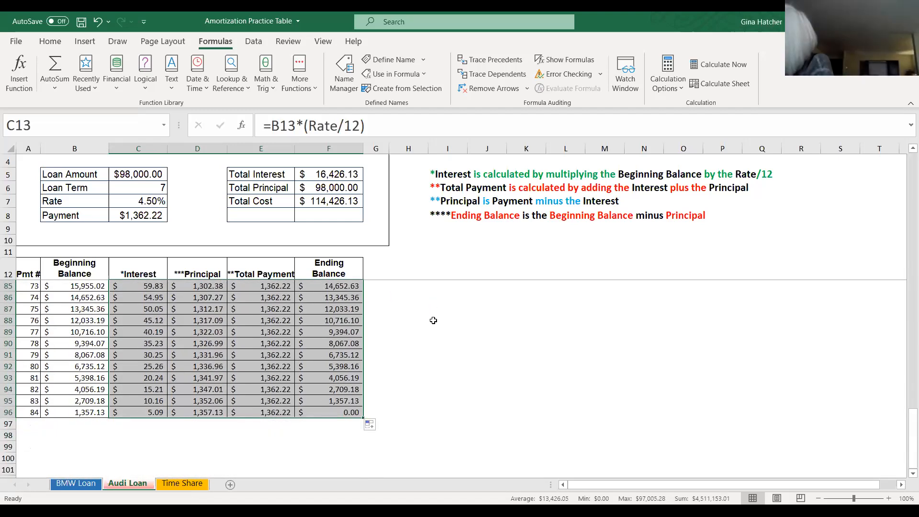
- Change the Audi loan's interest rate to 6%
scroll(432, 320, "up", 1)
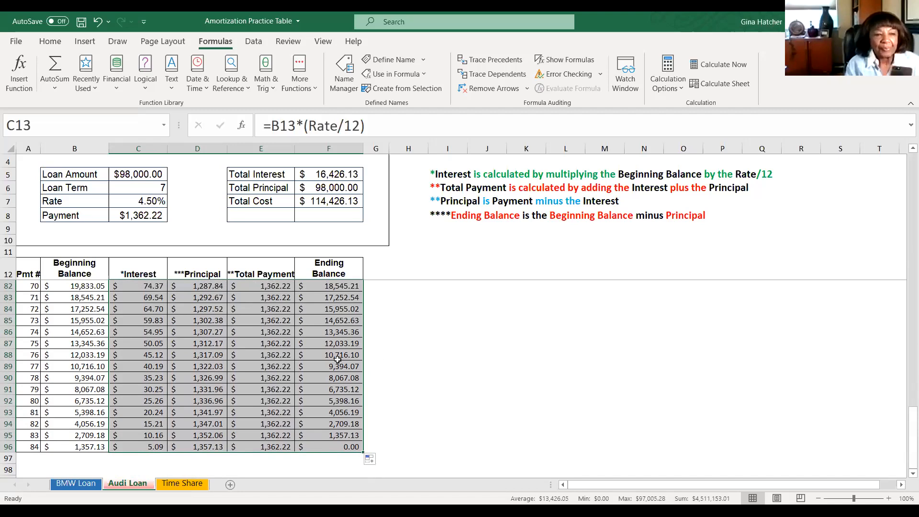
scroll(338, 359, "up", 20)
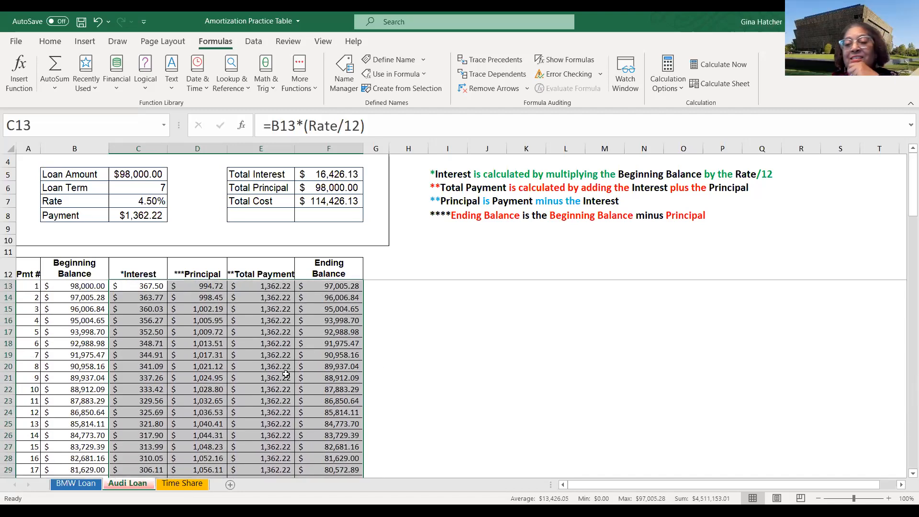
scroll(145, 356, "down", 1)
scroll(146, 356, "up", 1)
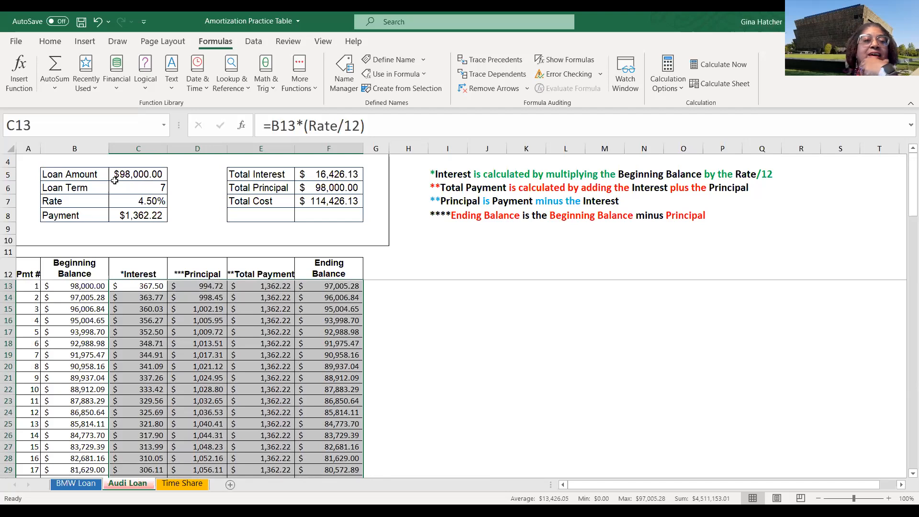
left_click(136, 202)
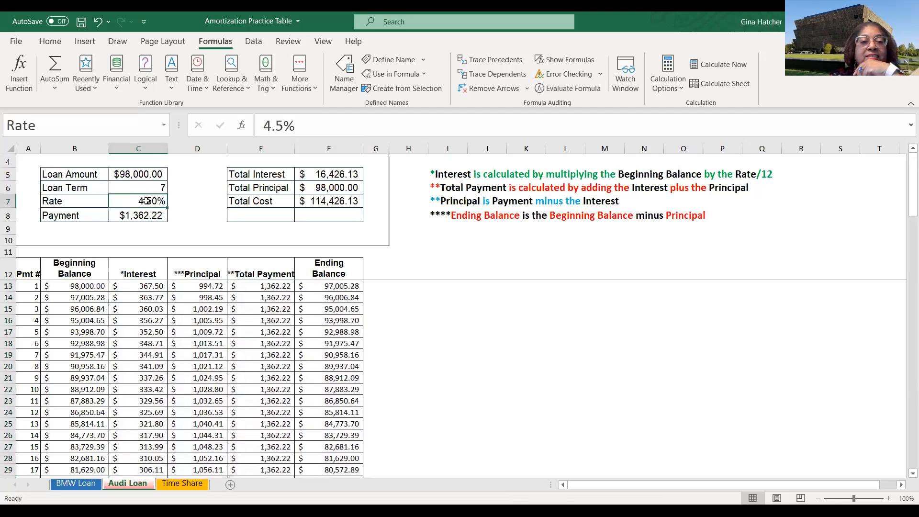
type("6%")
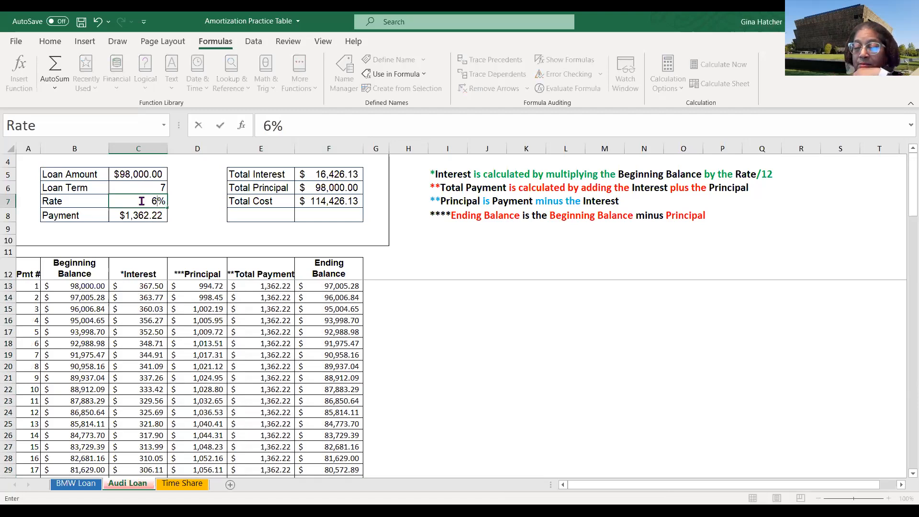
key("Return")
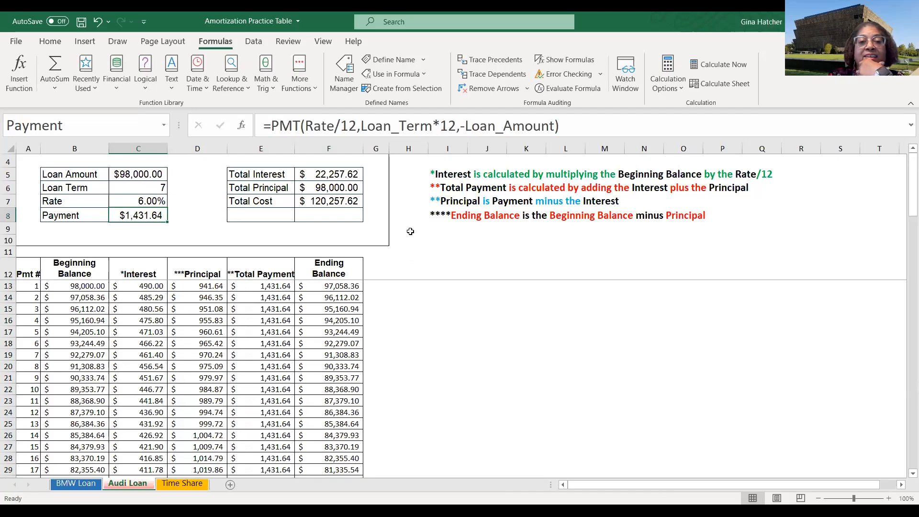
- Review the recalculated schedule and toggle Show Formulas to inspect the cell formulas
scroll(347, 321, "down", 20)
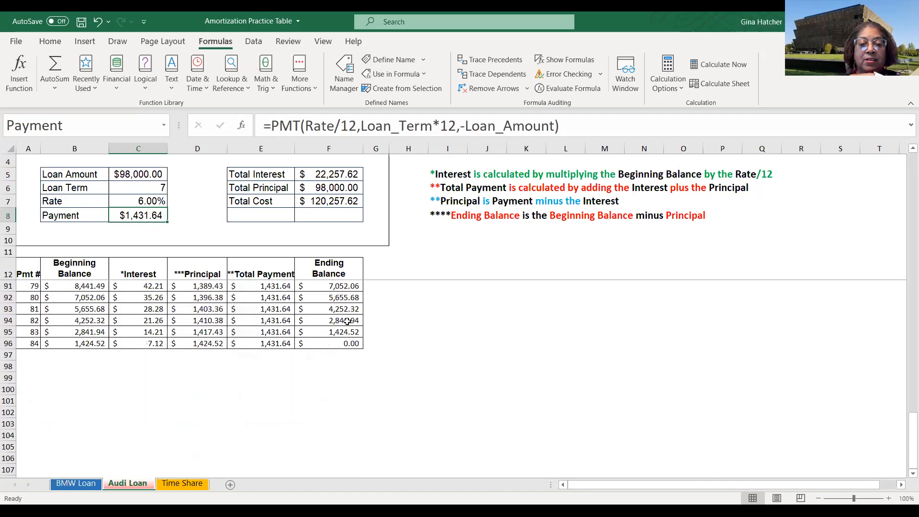
scroll(341, 331, "up", 2)
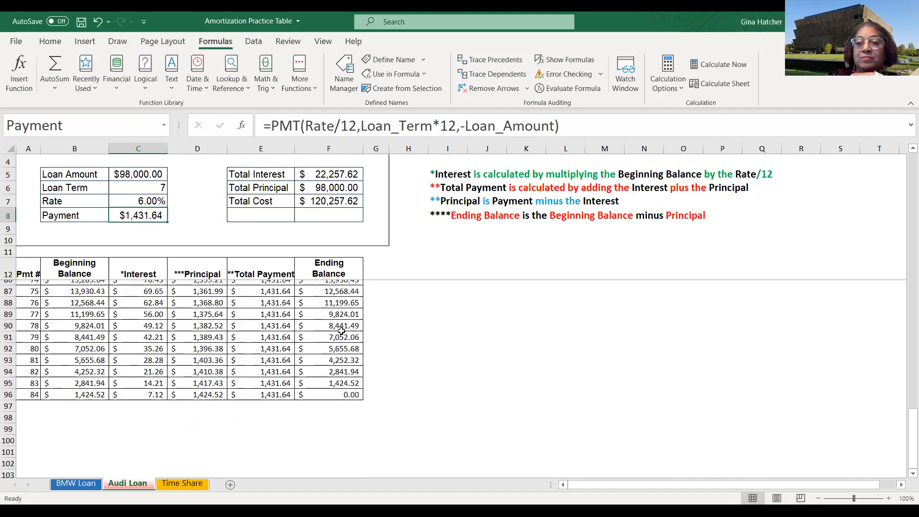
scroll(342, 330, "up", 20)
scroll(342, 330, "up", 5)
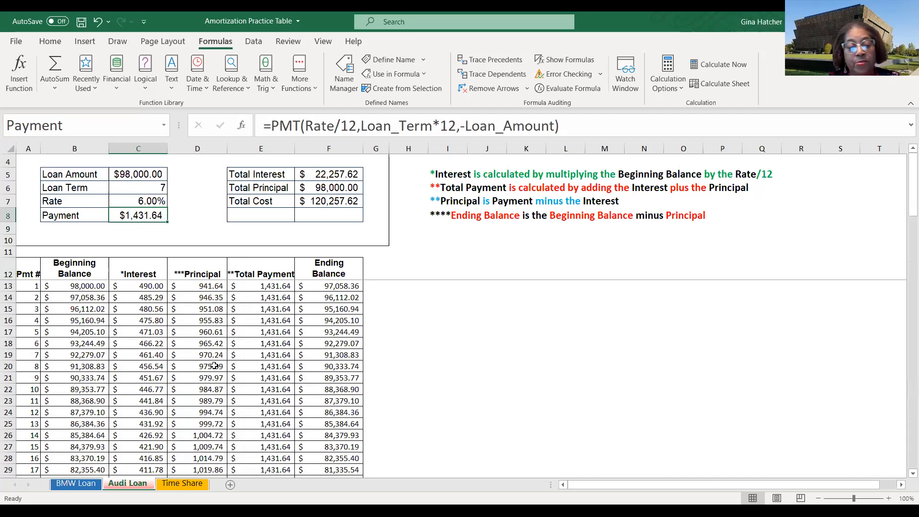
key("ctrl+grave")
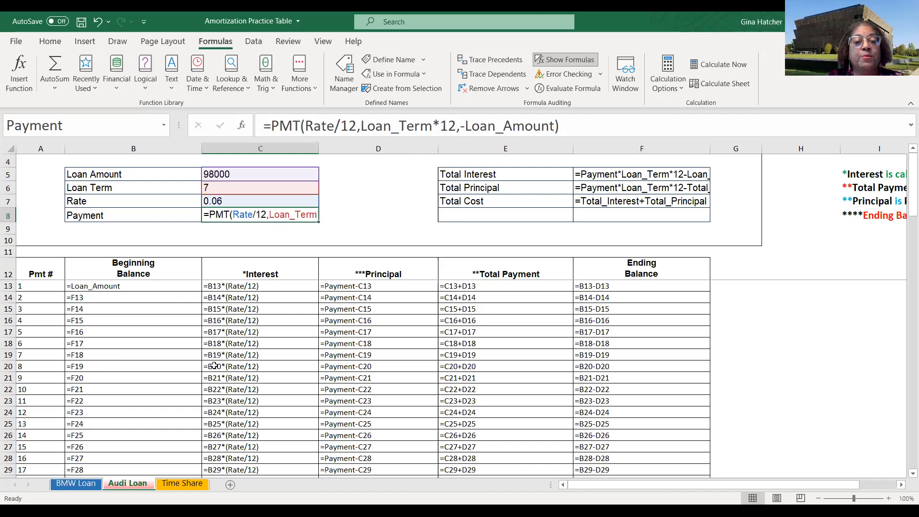
key("ctrl+grave")
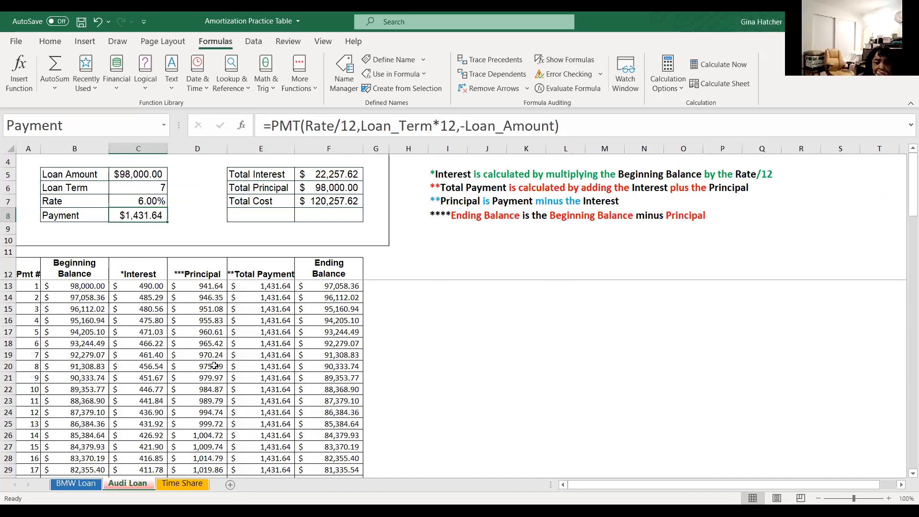
key("ctrl+grave")
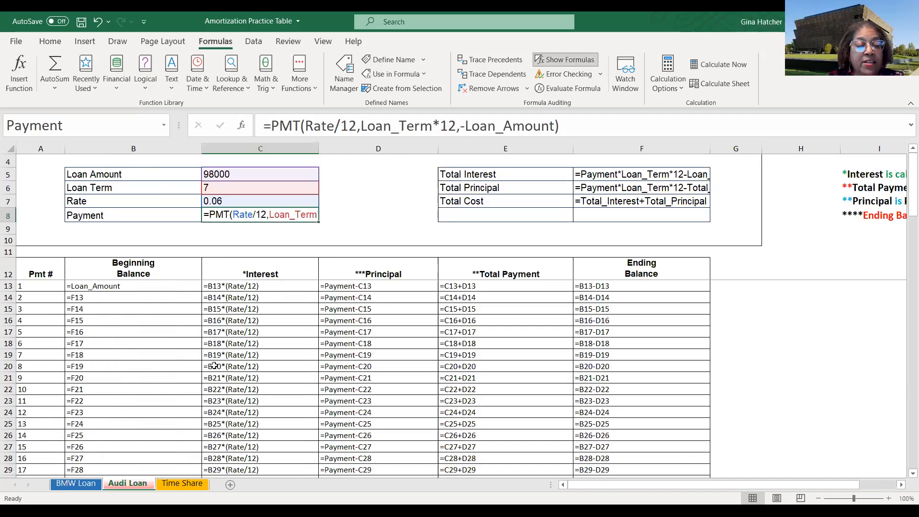
key("ctrl+grave")
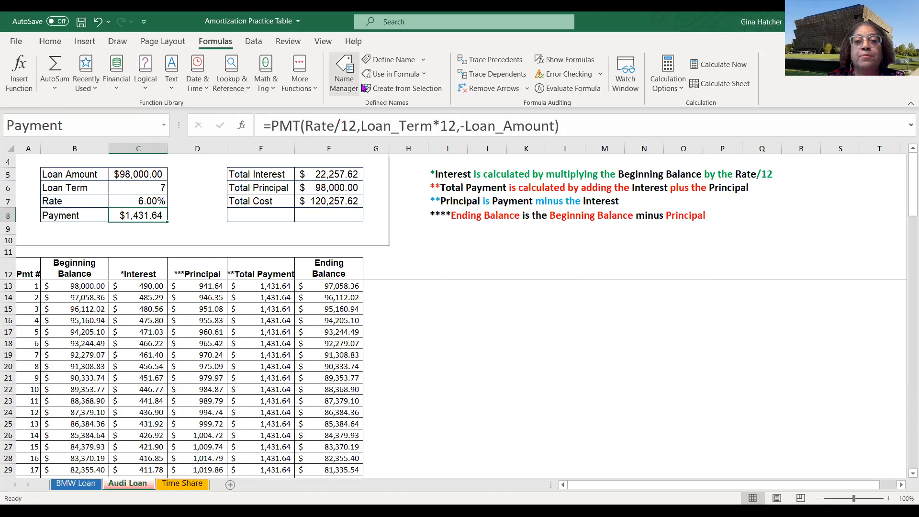
left_click(558, 66)
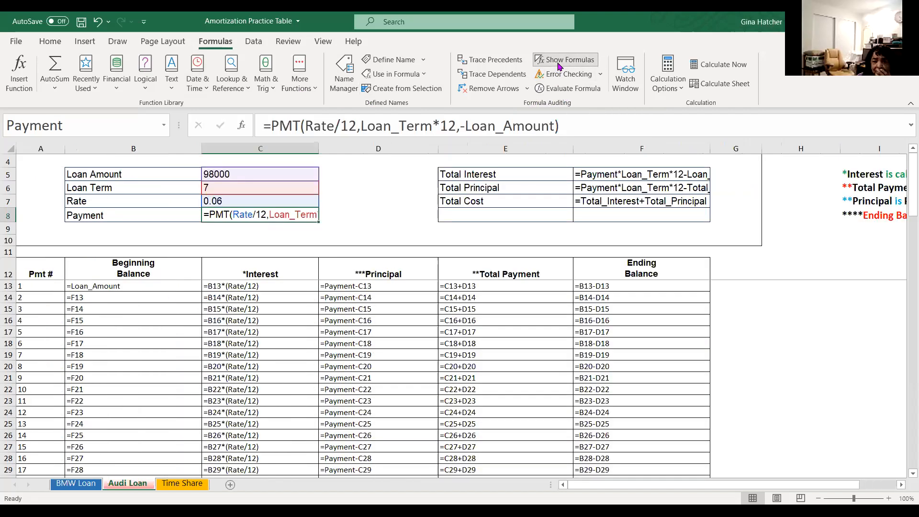
left_click(558, 65)
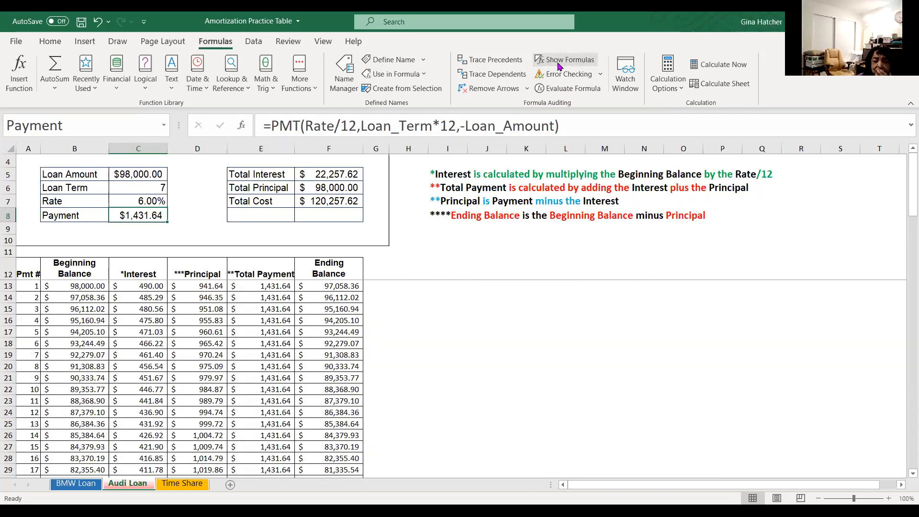
left_click(559, 66)
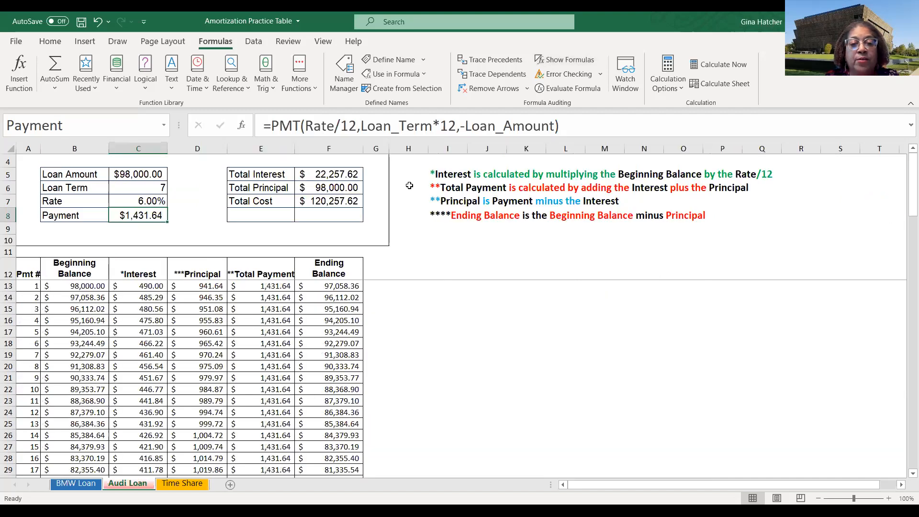
- Open the Time Share sheet and toggle Show Formulas to inspect its schedule formulas
left_click(183, 483)
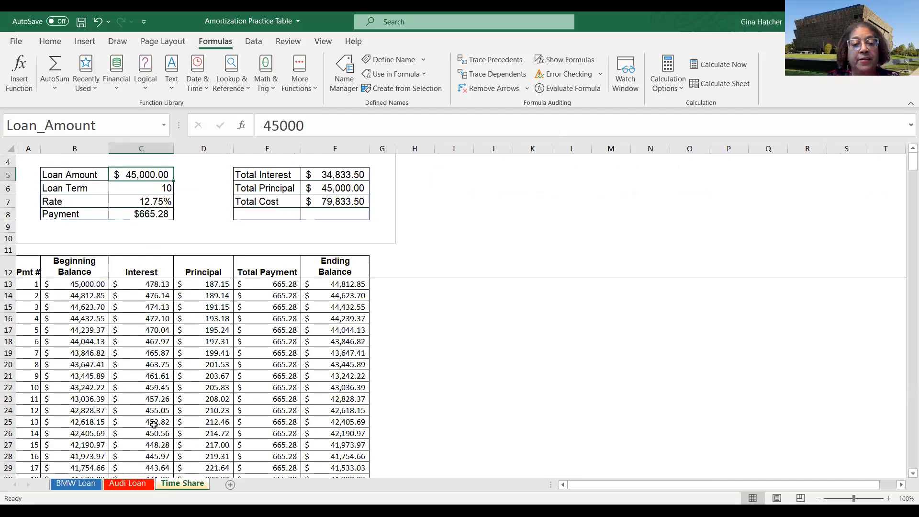
right_click(188, 486)
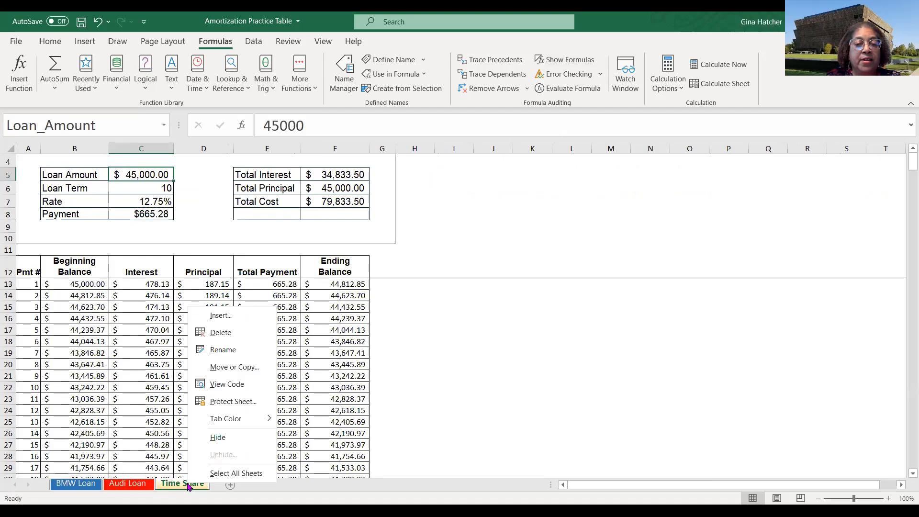
left_click(182, 484)
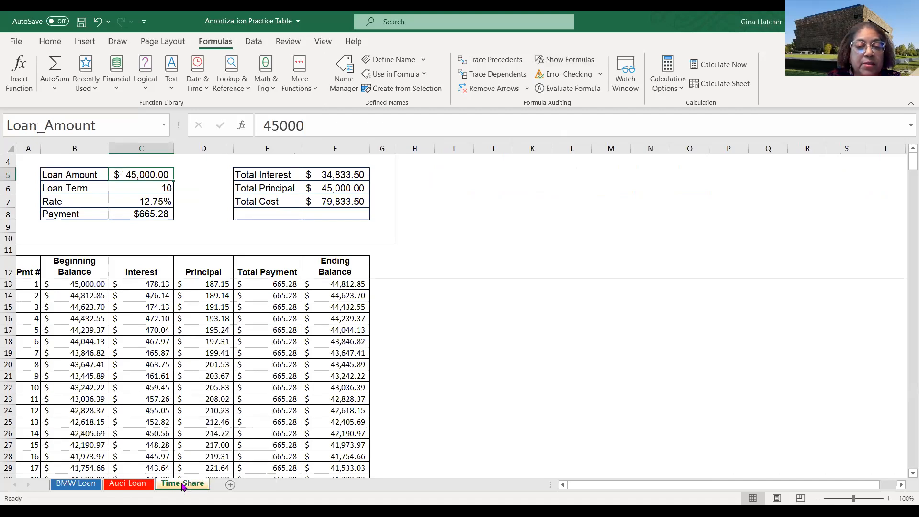
right_click(182, 487)
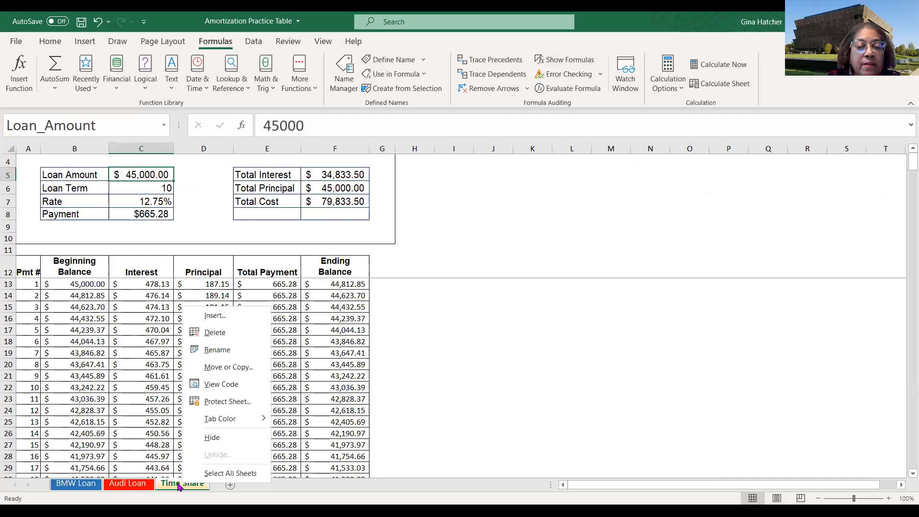
left_click(179, 486)
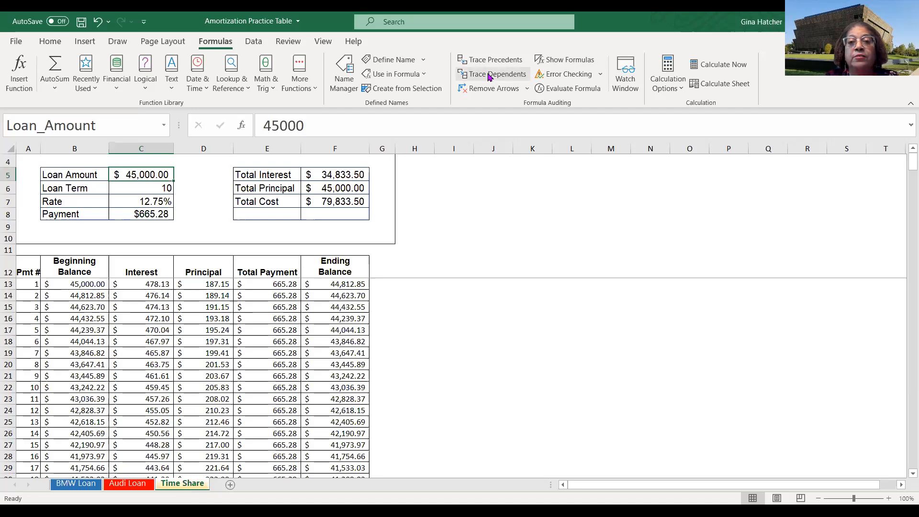
left_click(551, 66)
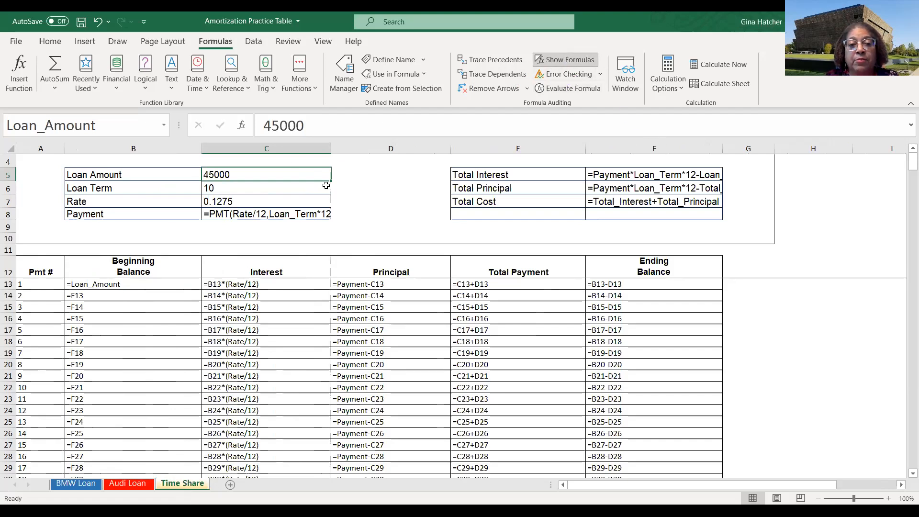
left_click(562, 65)
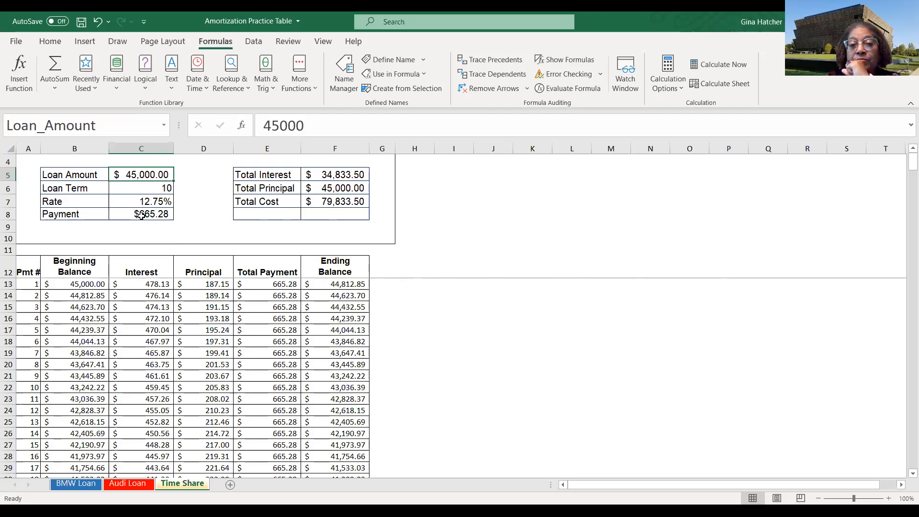
scroll(321, 269, "down", 3)
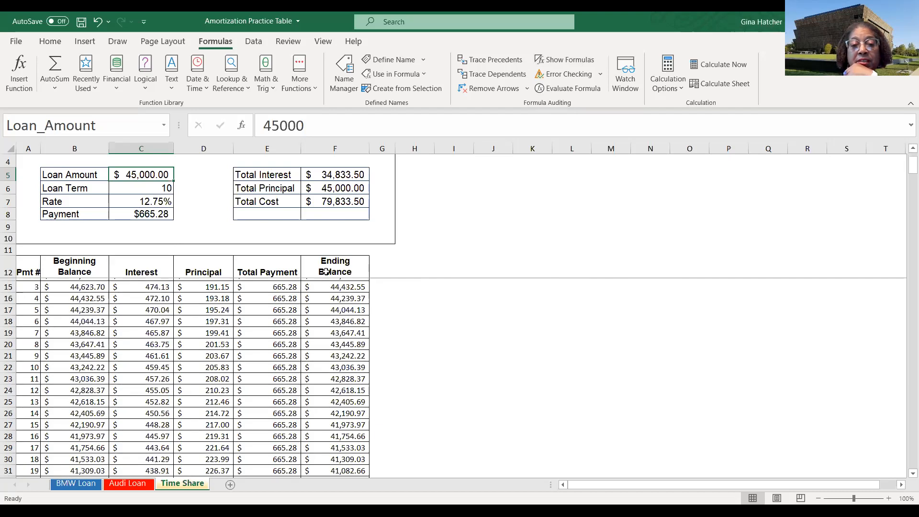
scroll(326, 272, "up", 3)
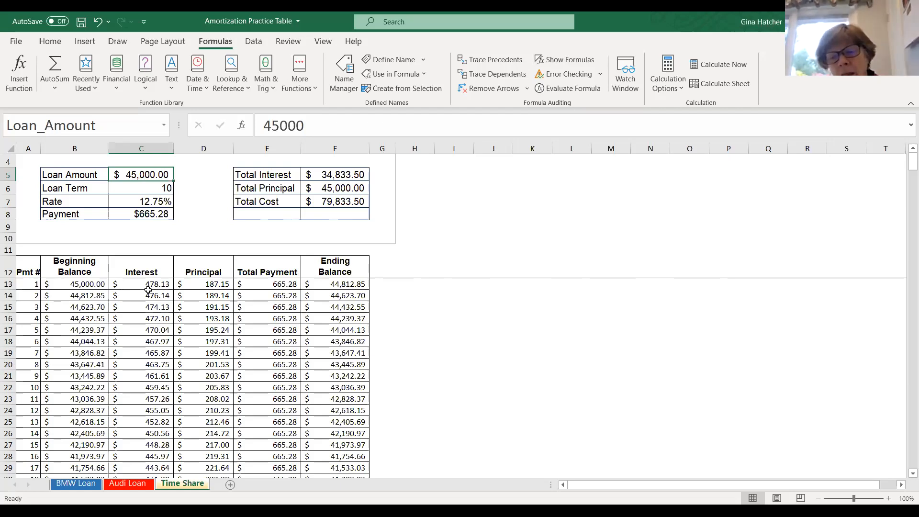
- Overwrite the first principal cell D13 with the value 287.15 and fill it down the Principal column
left_click(201, 283)
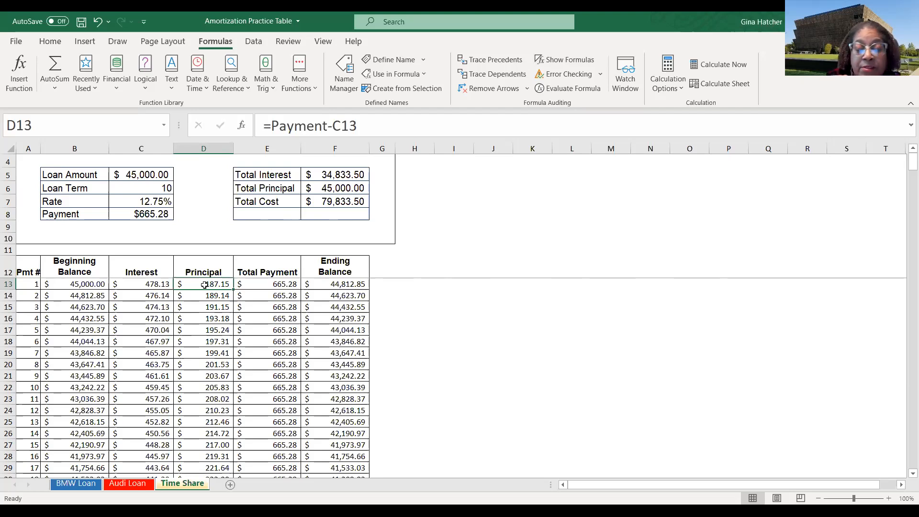
type("287.15")
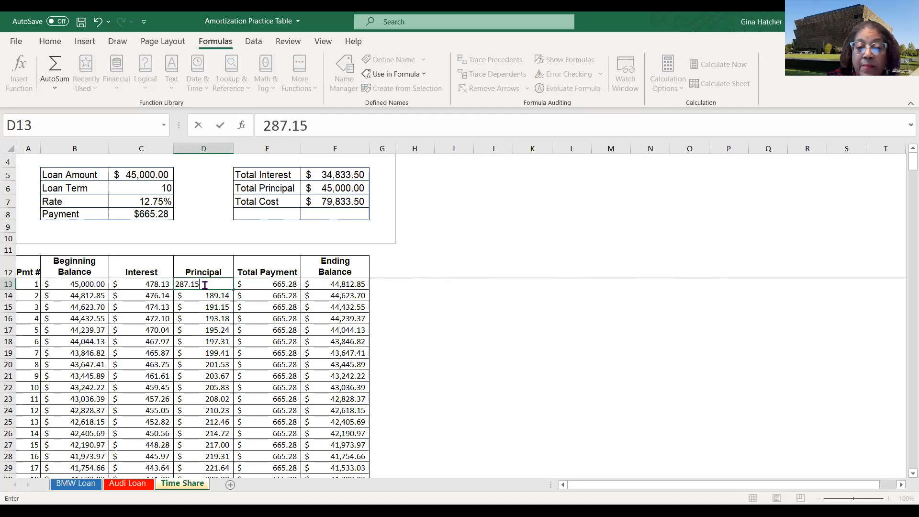
key("Return")
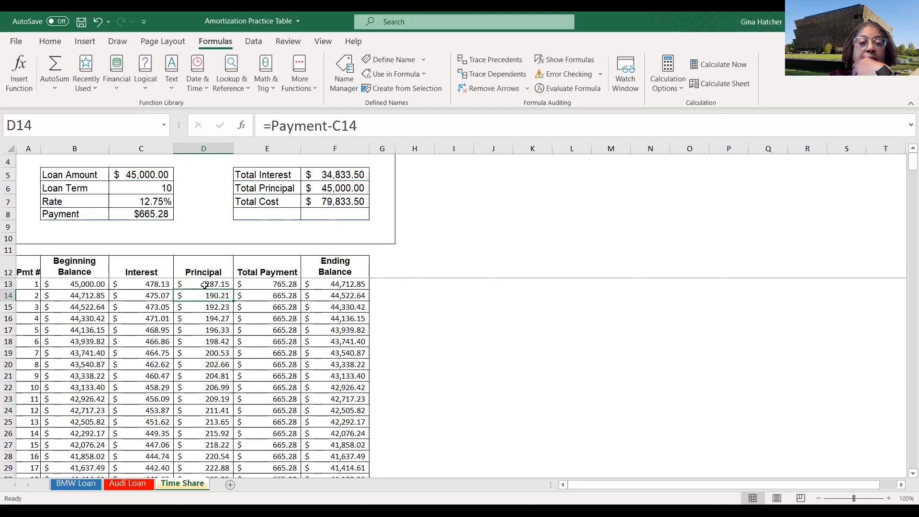
left_click(228, 284)
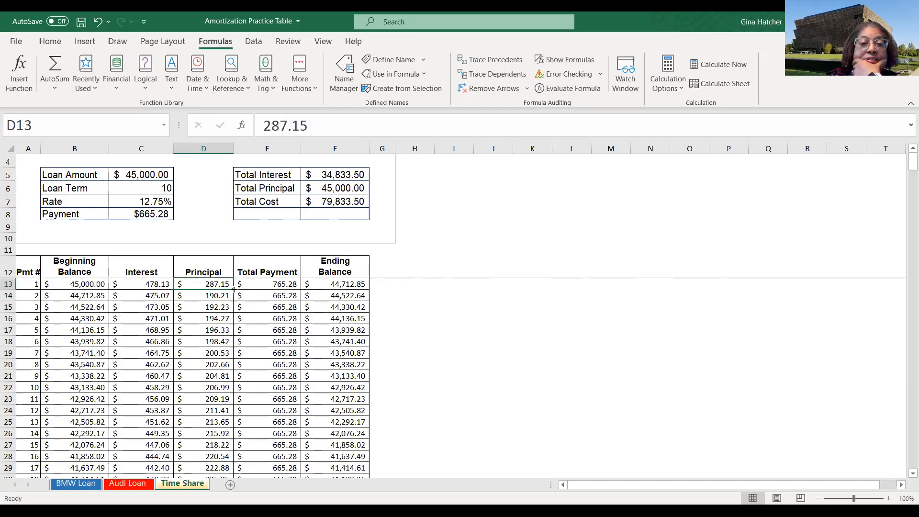
double_click(232, 288)
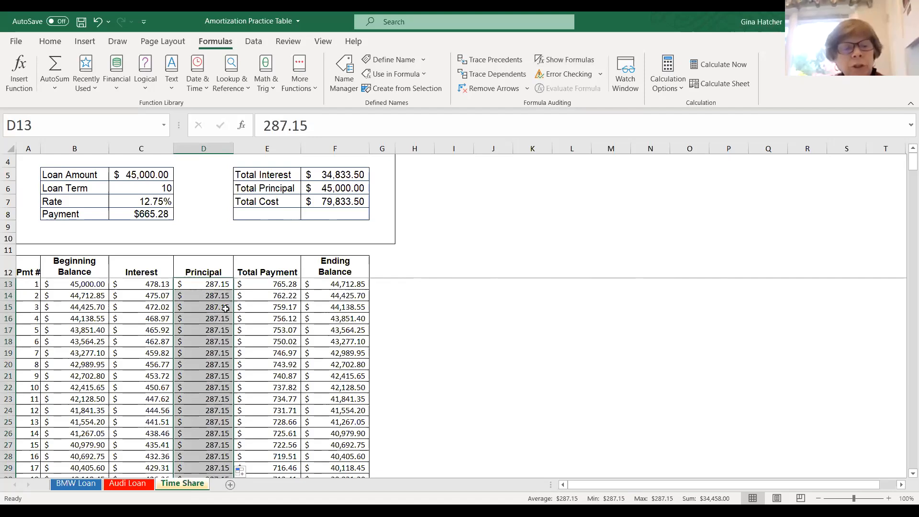
- Compare the first interest and principal cells, then undo the fill and the typed principal value
left_click(220, 284)
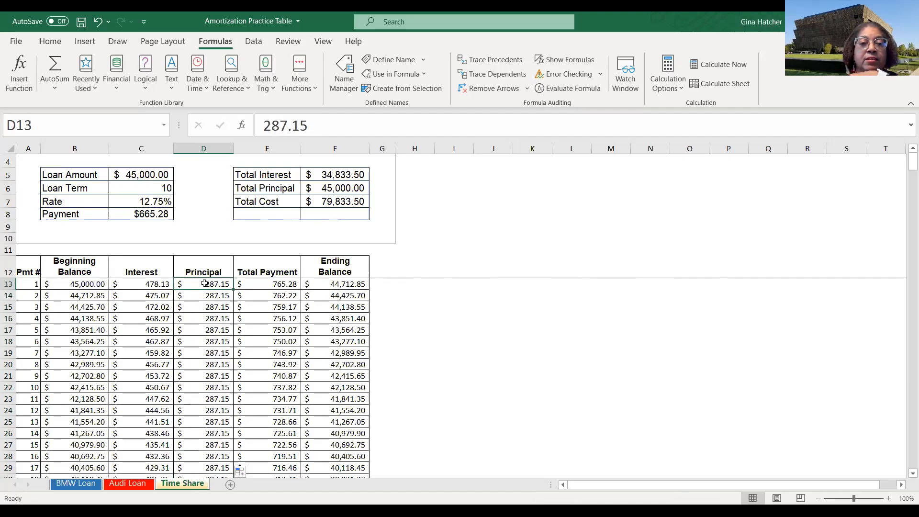
left_click(157, 286)
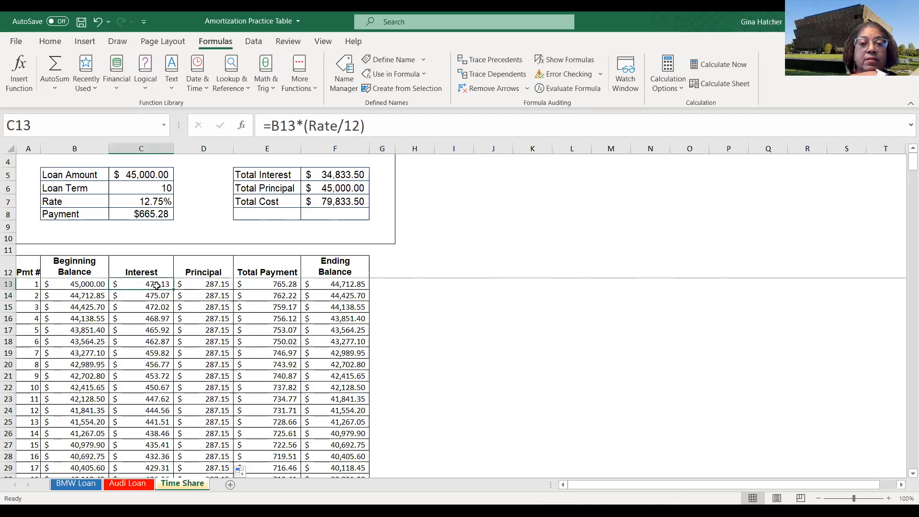
left_click(205, 283)
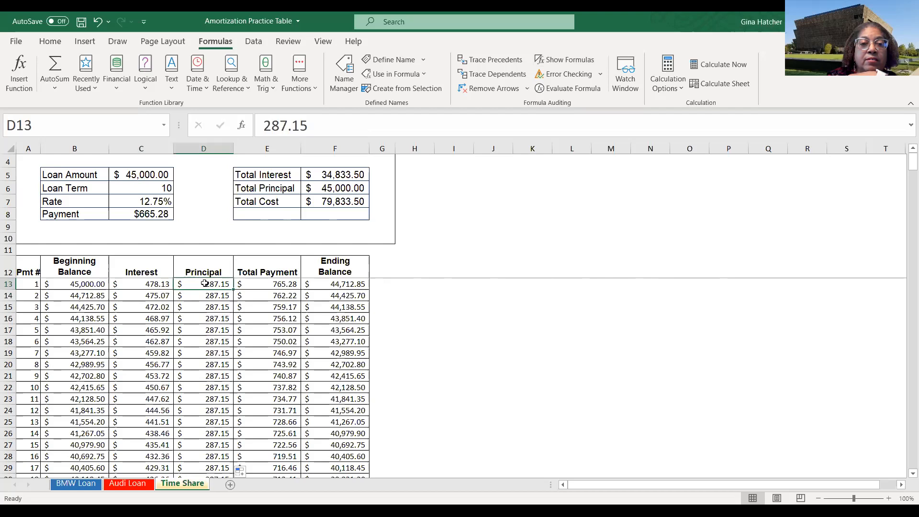
left_click(154, 286)
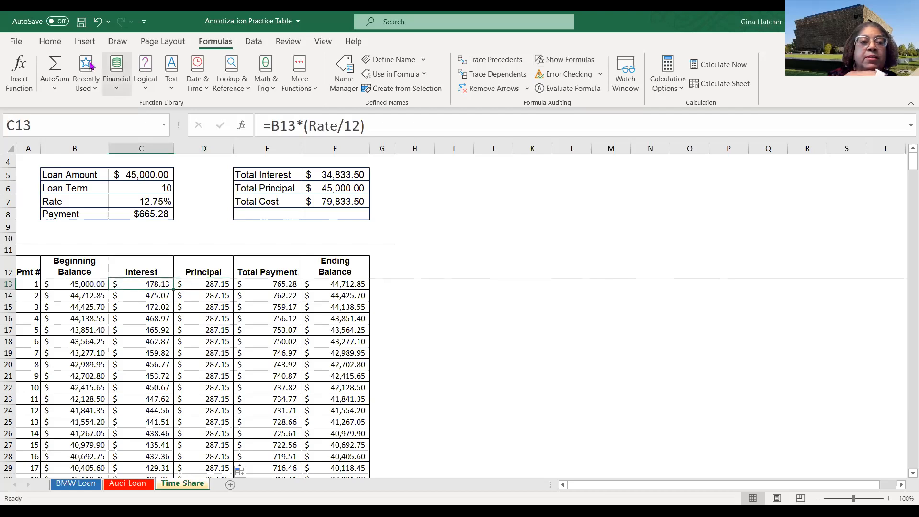
left_click(98, 21)
left_click(98, 22)
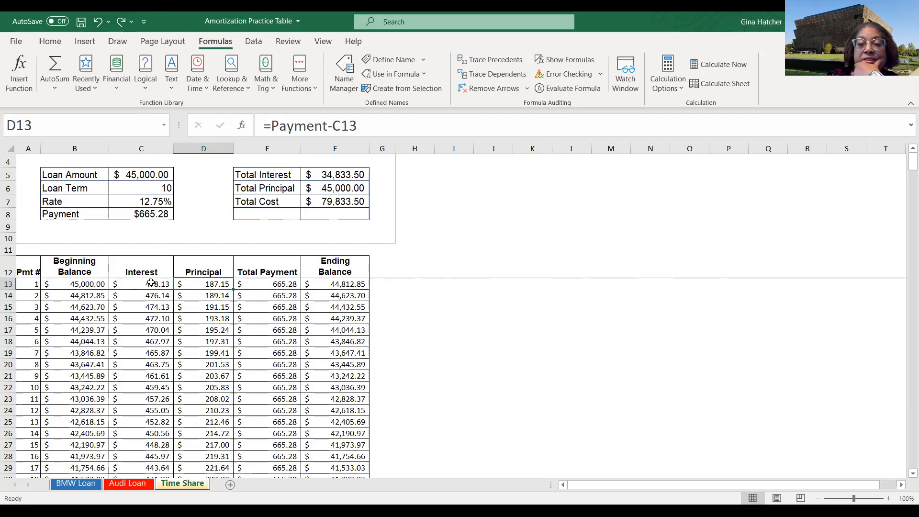
- Revert the Audi Loan rate to 4.50% by undoing, redoing and undoing the rate change again
scroll(291, 325, "down", 17)
scroll(290, 326, "down", 19)
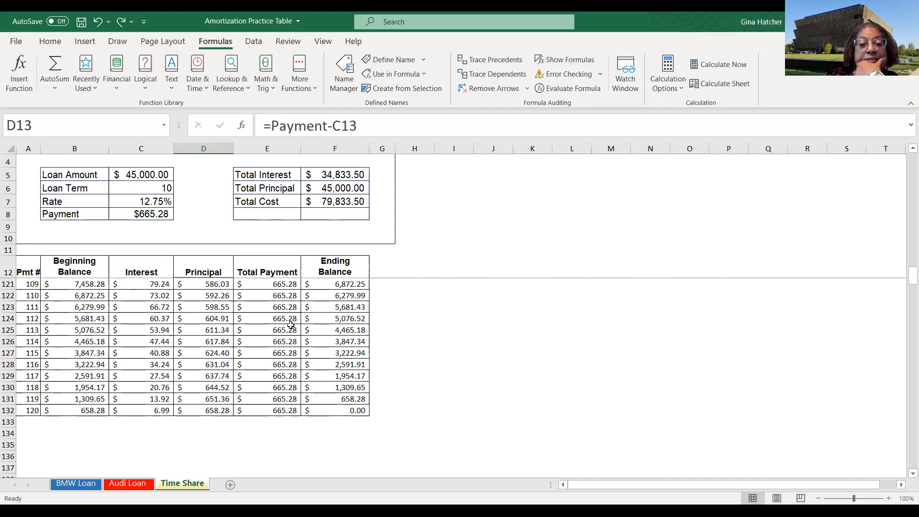
scroll(291, 325, "up", 20)
scroll(290, 325, "up", 15)
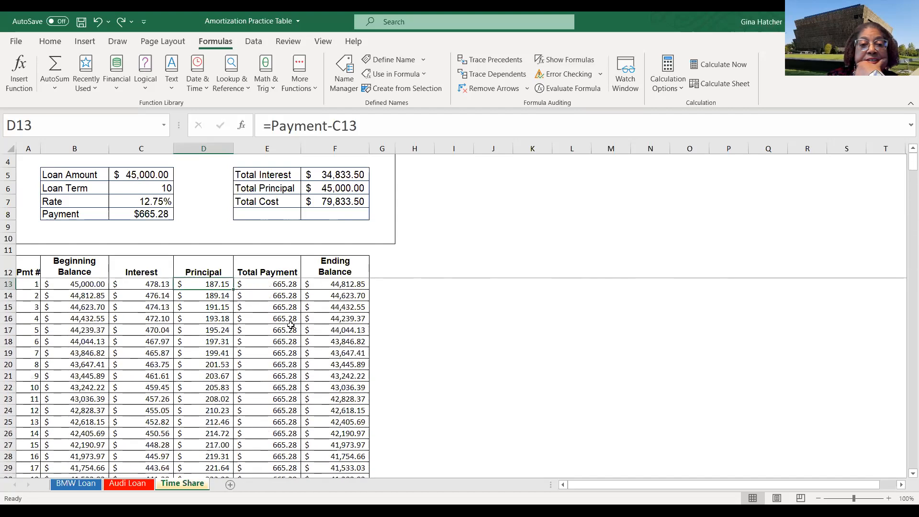
left_click(98, 22)
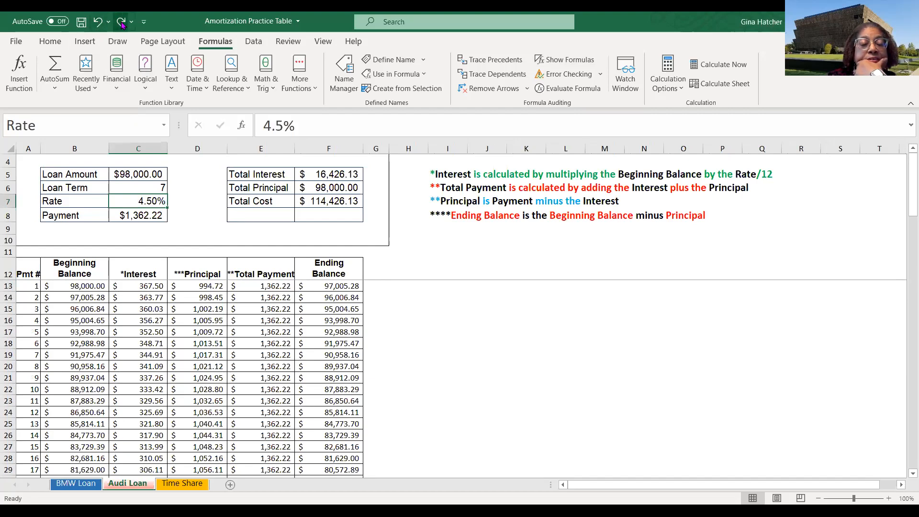
left_click(121, 22)
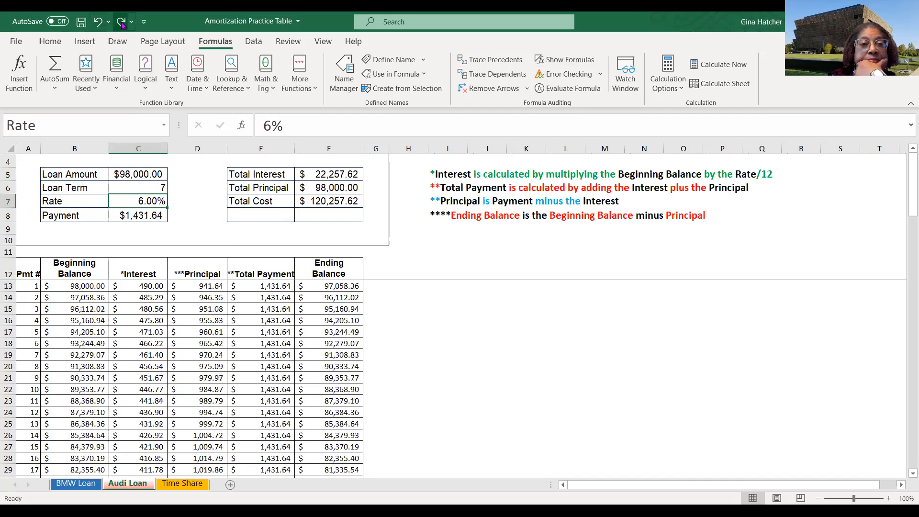
left_click(98, 22)
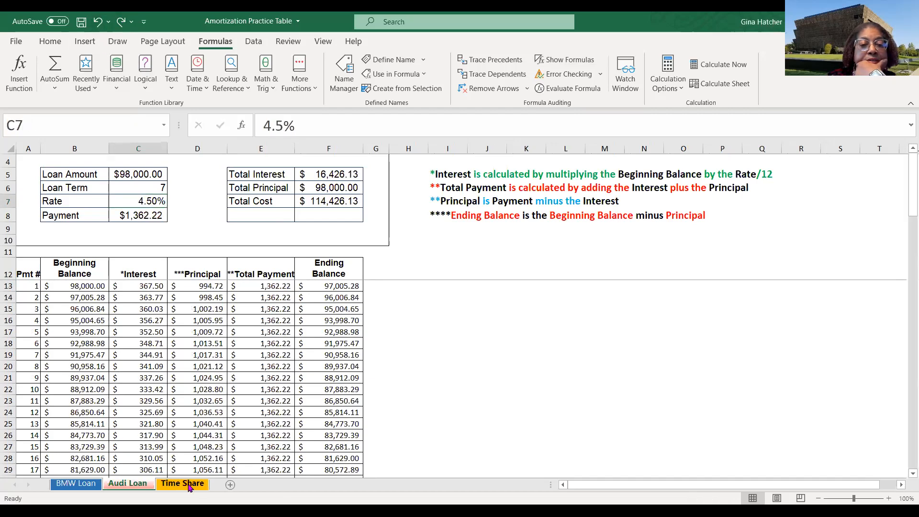
- On the Time Share sheet, append +100 to the D13 principal formula and fill it down the Principal column
left_click(183, 484)
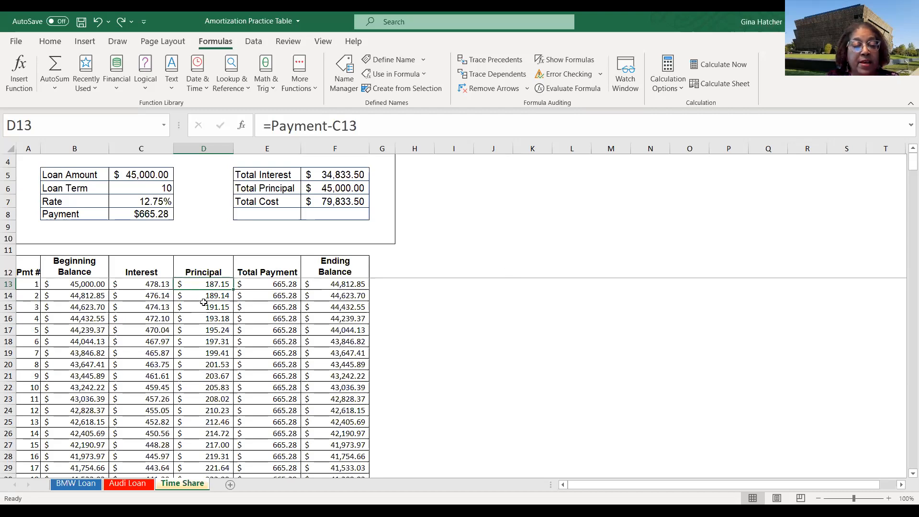
key("ctrl+grave")
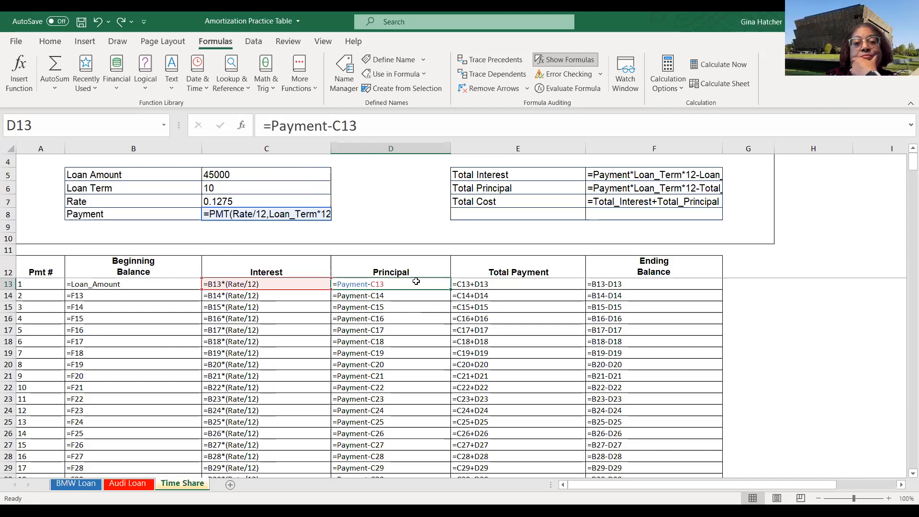
left_click(360, 124)
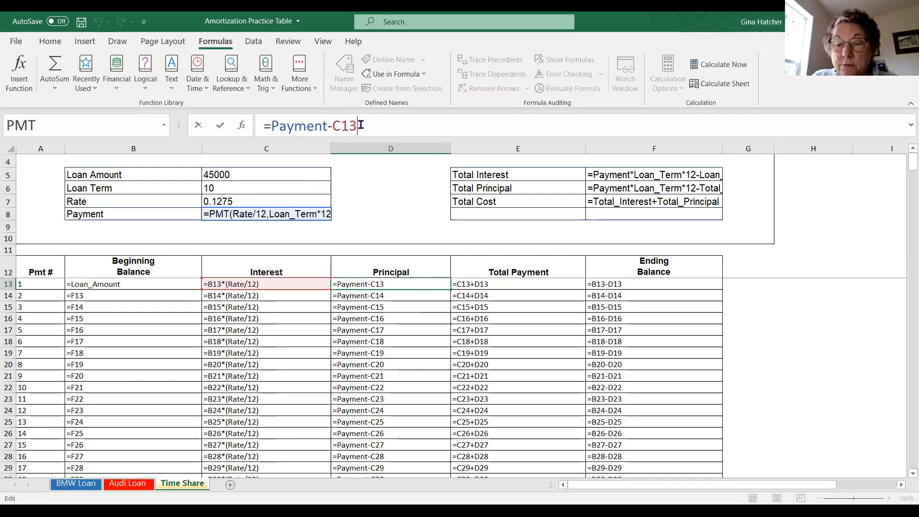
type("+")
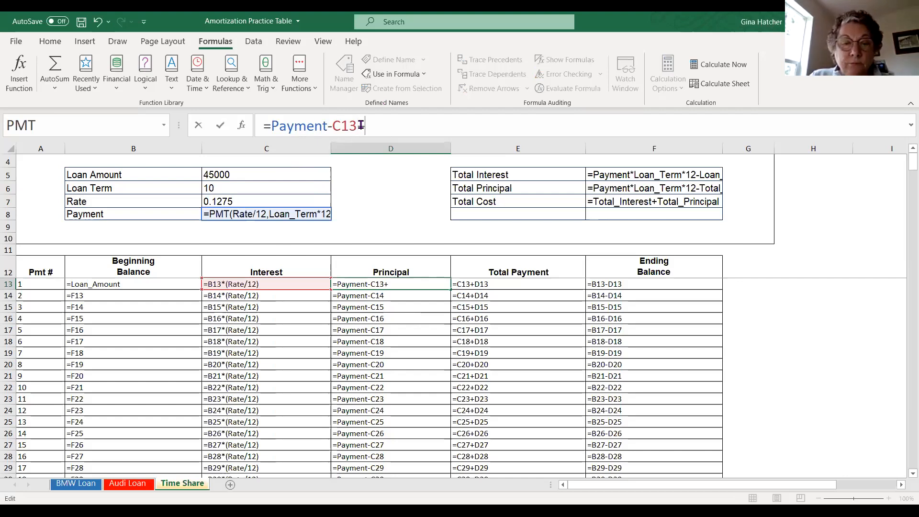
type("100")
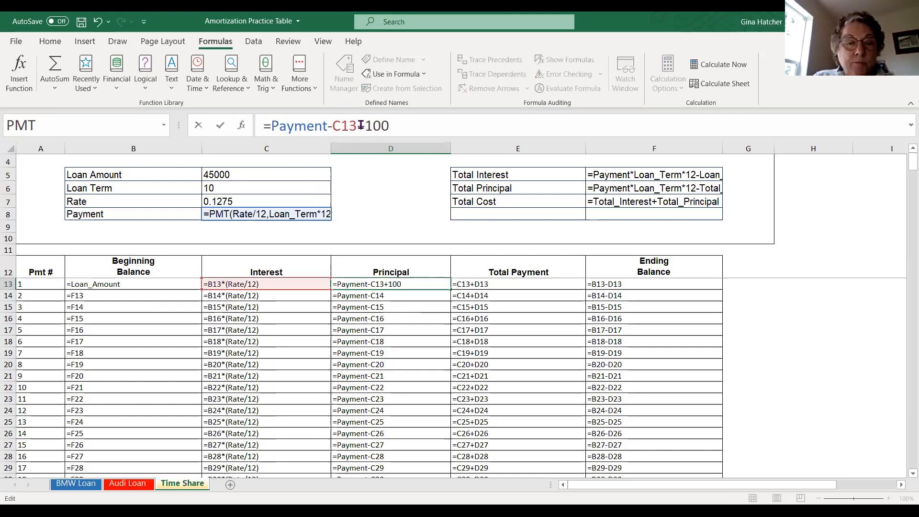
key("Return")
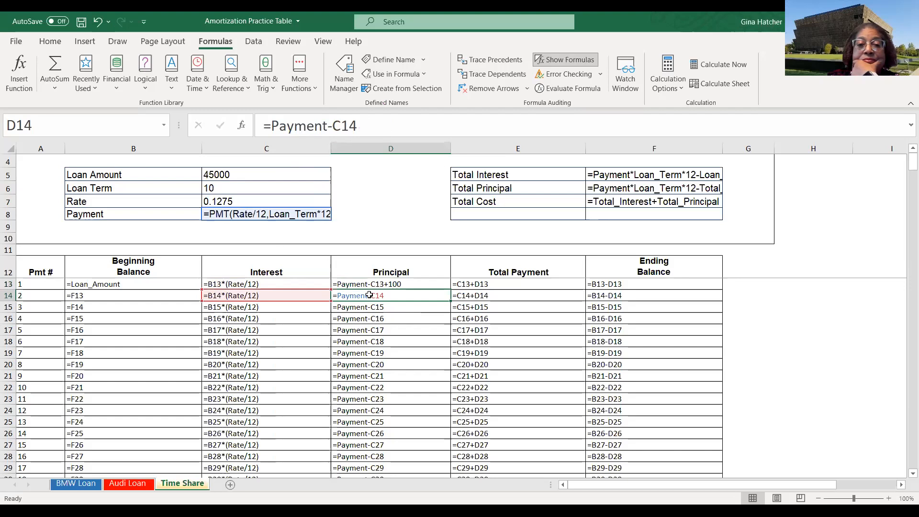
left_click(420, 284)
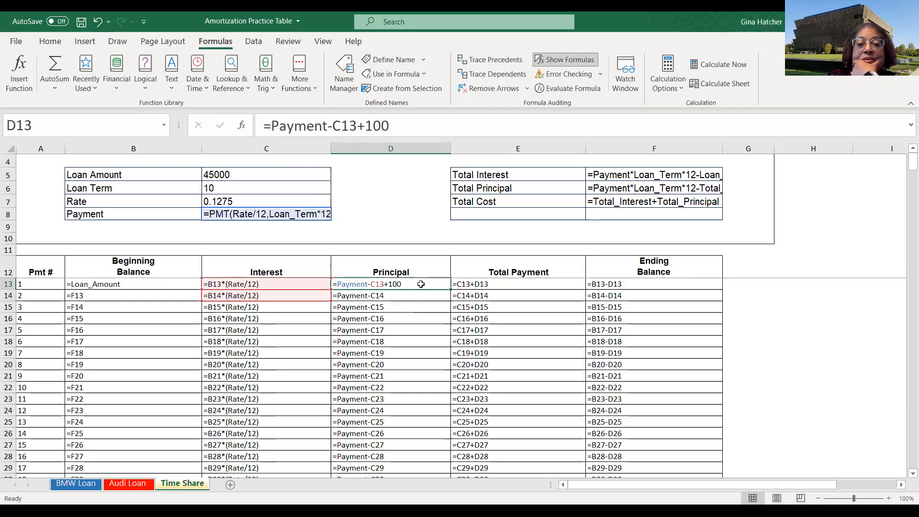
double_click(450, 289)
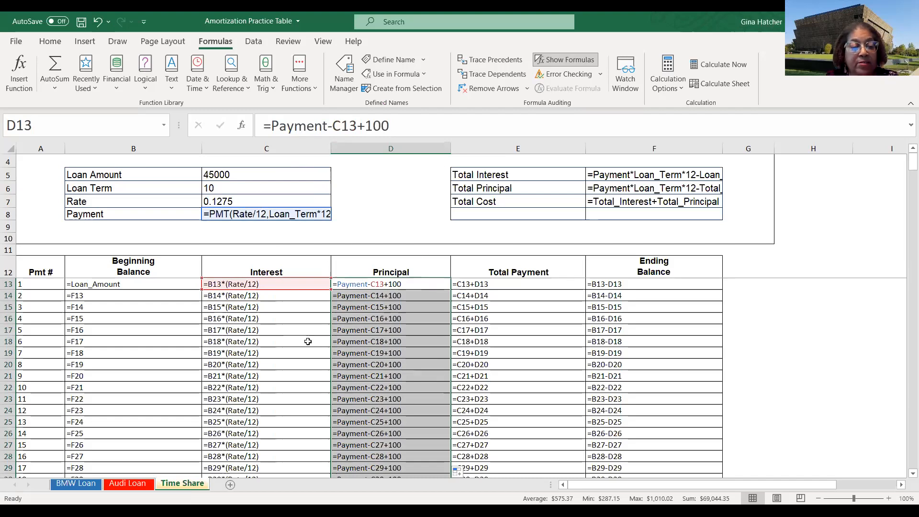
- Hide formulas and scroll through the schedule to examine how the extra principal affects the ending balances
key("ctrl+grave")
scroll(370, 387, "down", 20)
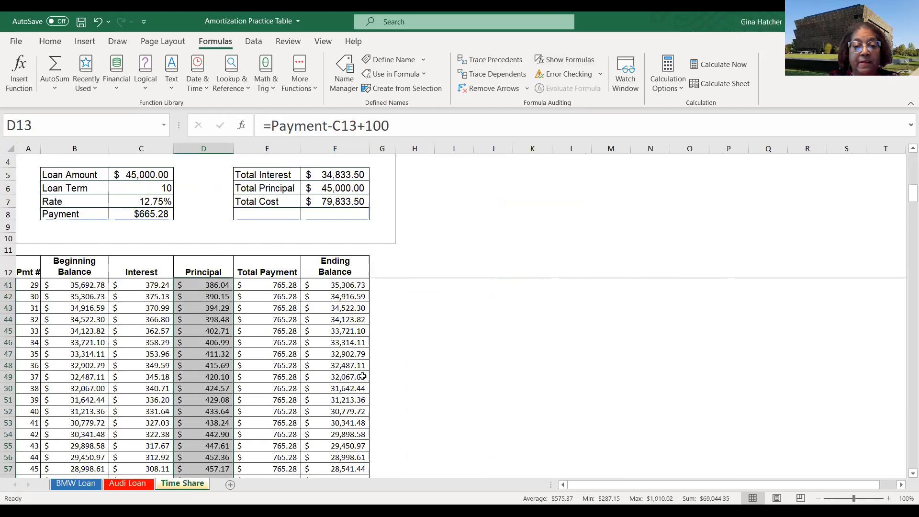
scroll(370, 387, "down", 5)
scroll(356, 353, "up", 2)
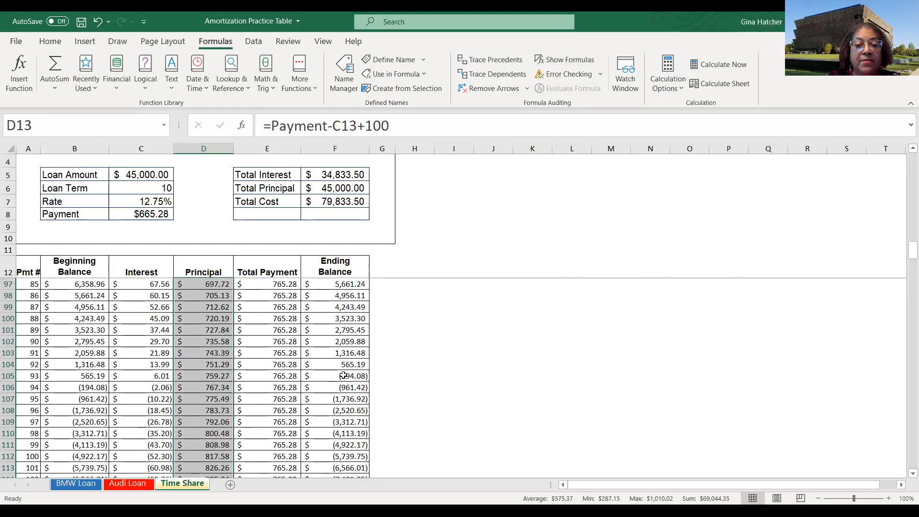
scroll(339, 376, "down", 1)
scroll(333, 339, "up", 10)
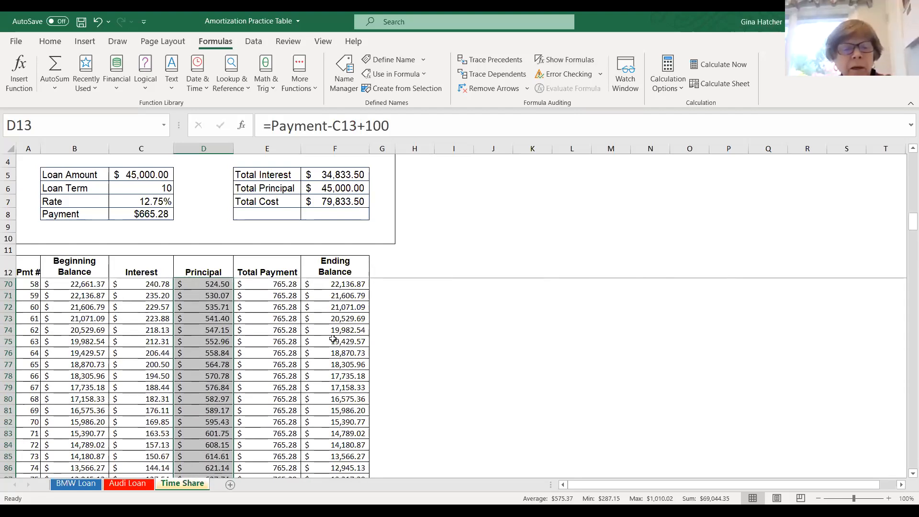
scroll(333, 341, "down", 5)
scroll(334, 341, "down", 4)
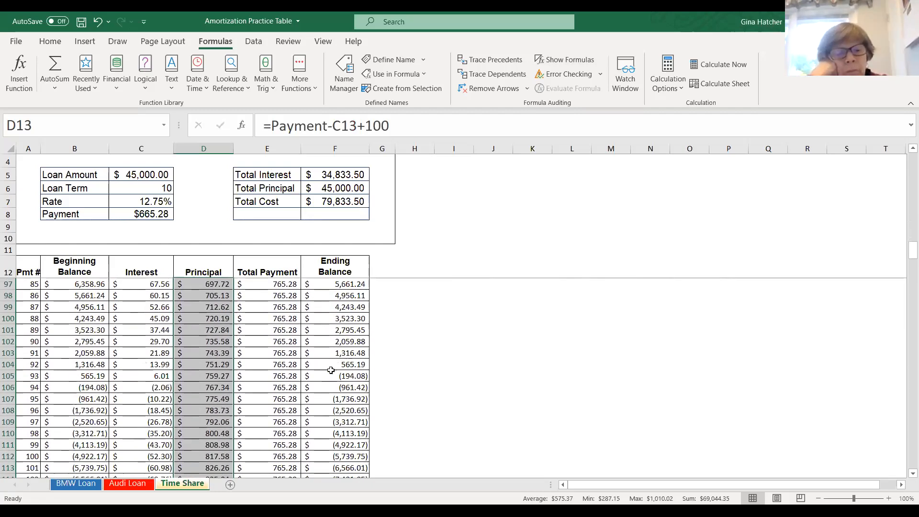
left_click(342, 366)
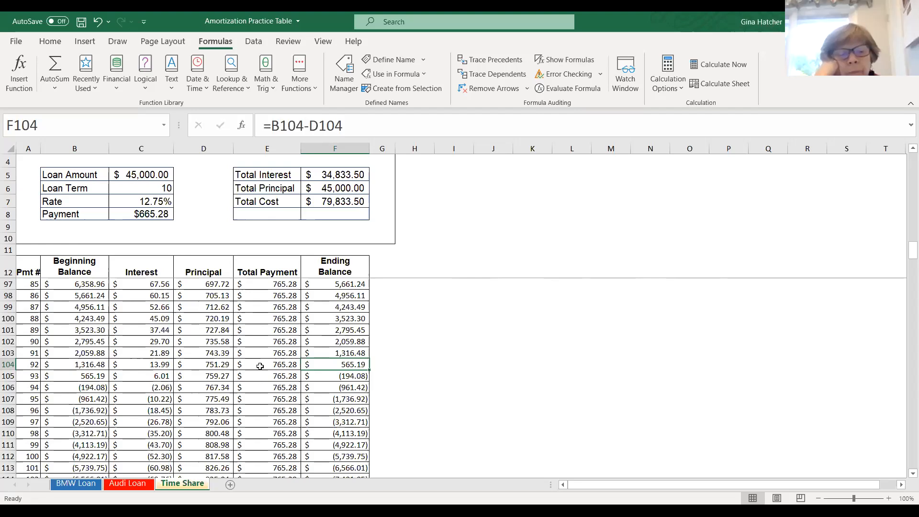
scroll(197, 252, "up", 3)
scroll(206, 261, "up", 19)
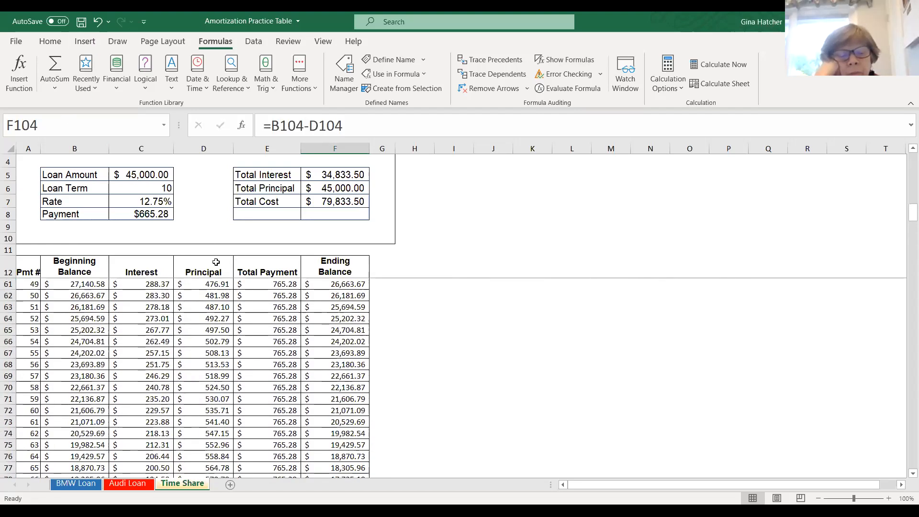
scroll(203, 268, "up", 6)
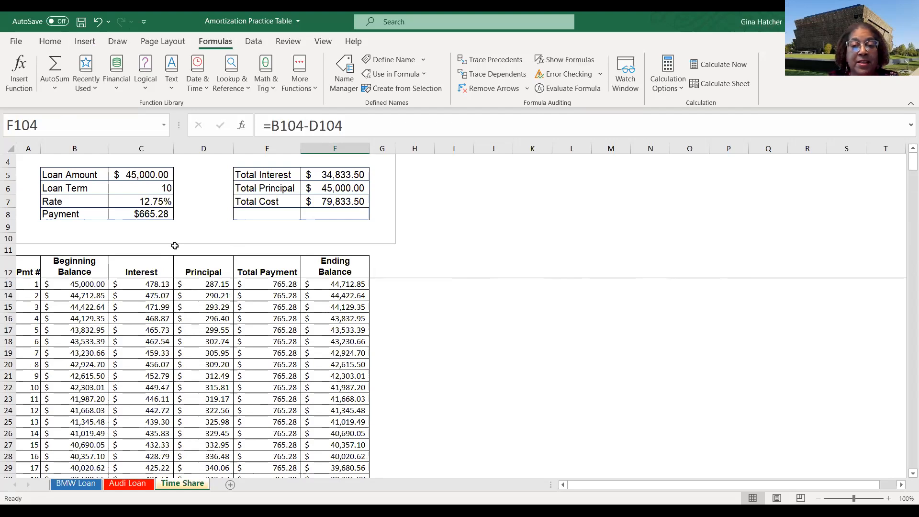
- Undo the principal fill and the +100 formula change, then hide formulas and review the schedule
key("ctrl+grave")
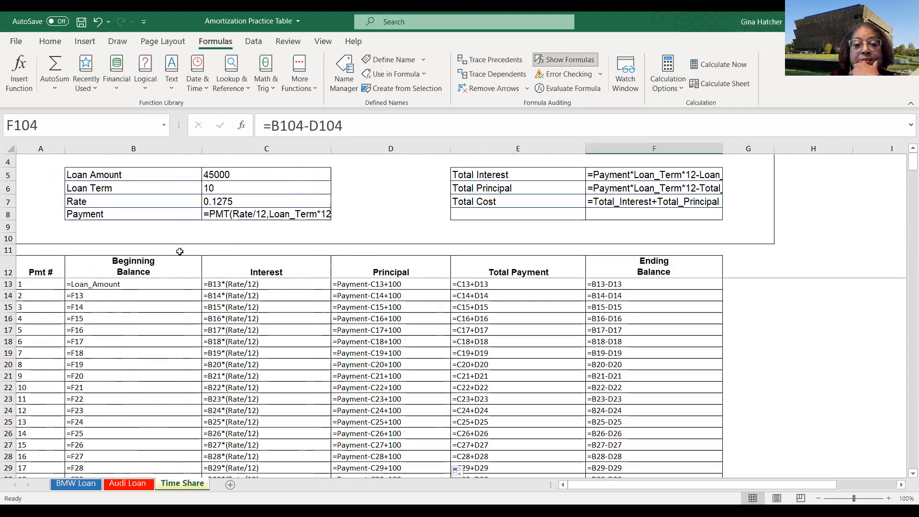
left_click(99, 24)
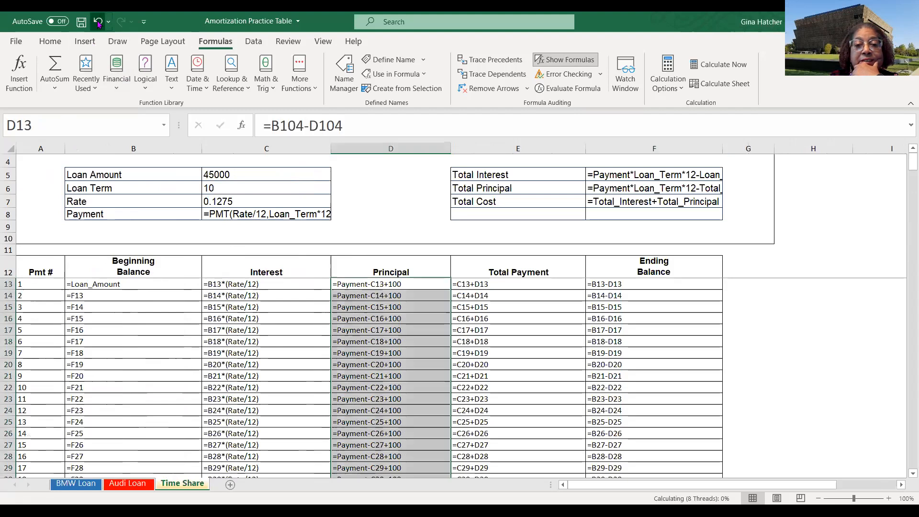
left_click(98, 23)
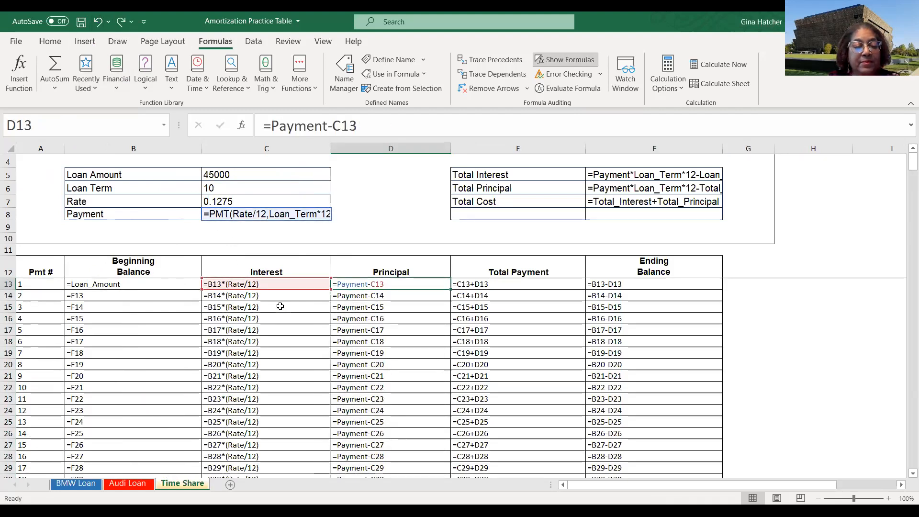
key("ctrl+grave")
scroll(322, 316, "down", 19)
scroll(322, 316, "down", 16)
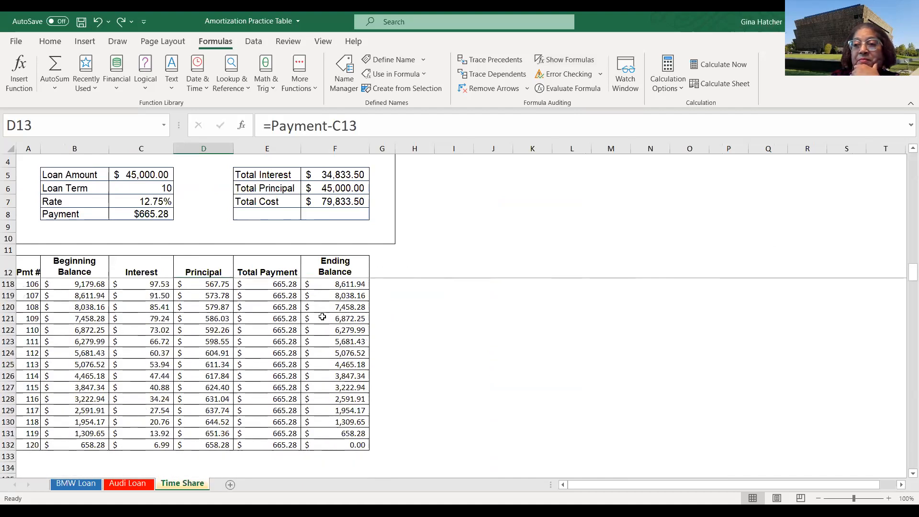
scroll(322, 316, "up", 20)
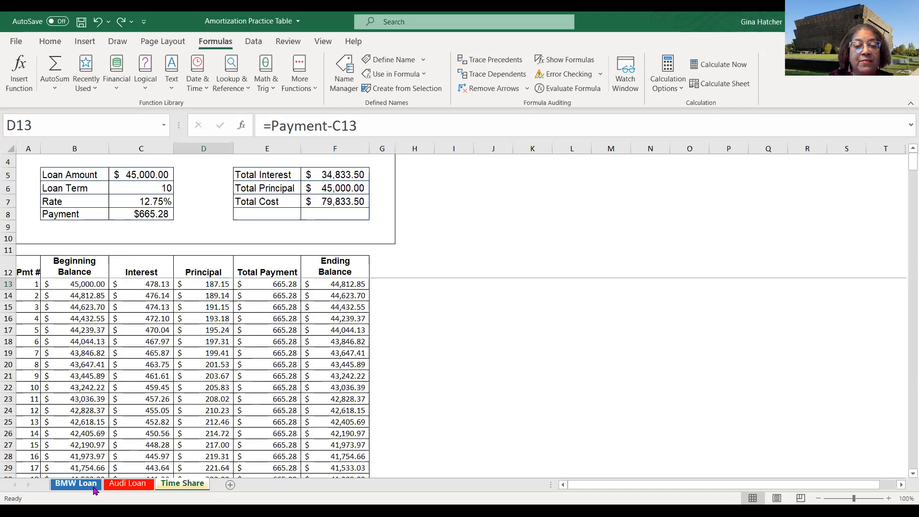
- Switch between the Audi Loan, Time Share and BMW Loan sheets to compare their schedule cells
left_click(127, 483)
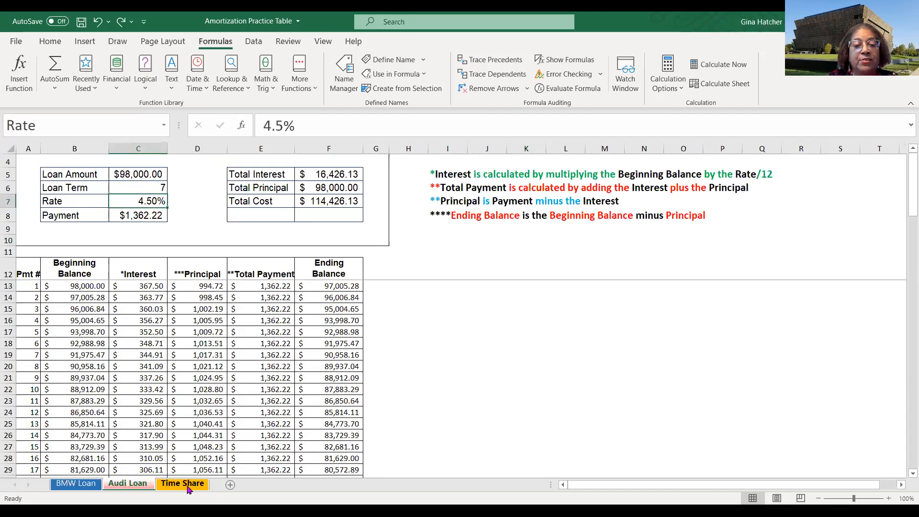
left_click(187, 485)
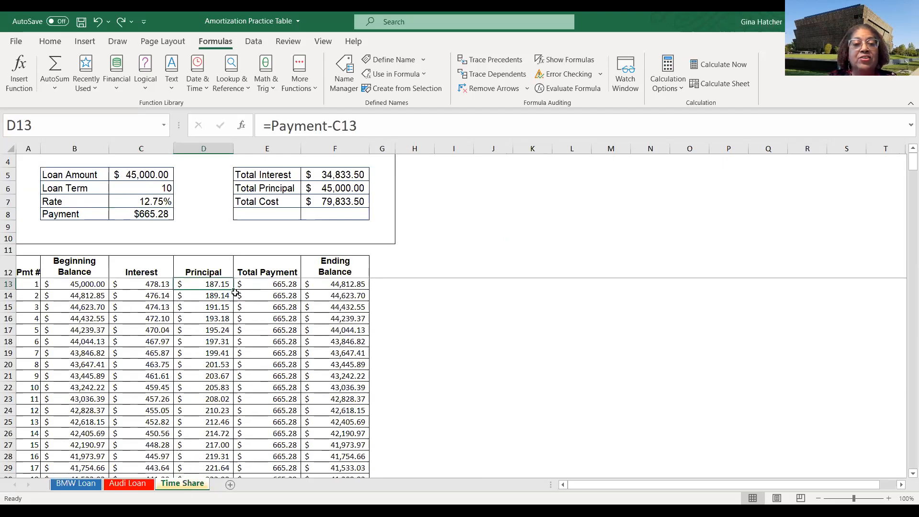
left_click(269, 283)
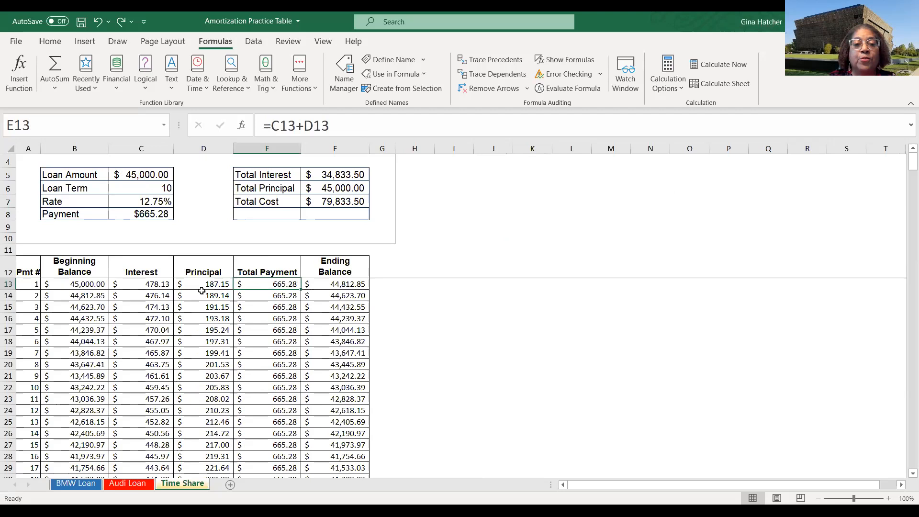
left_click(155, 286)
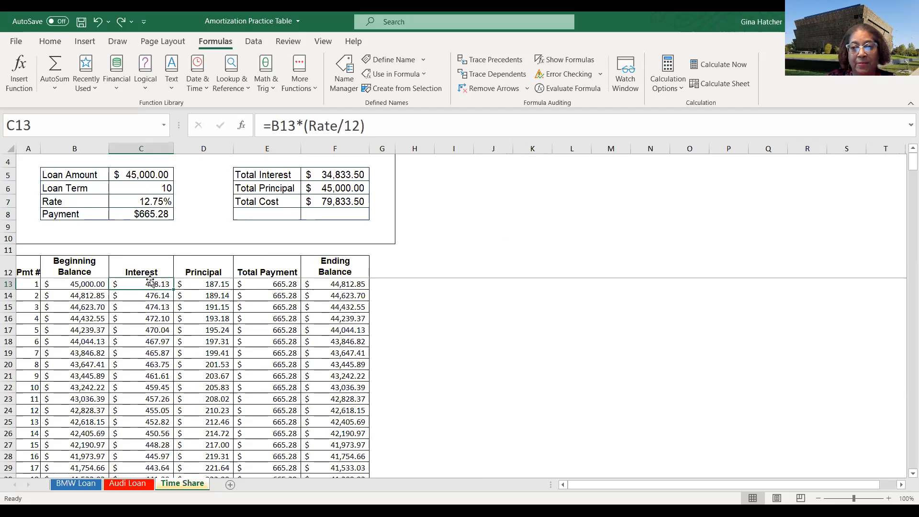
left_click(134, 485)
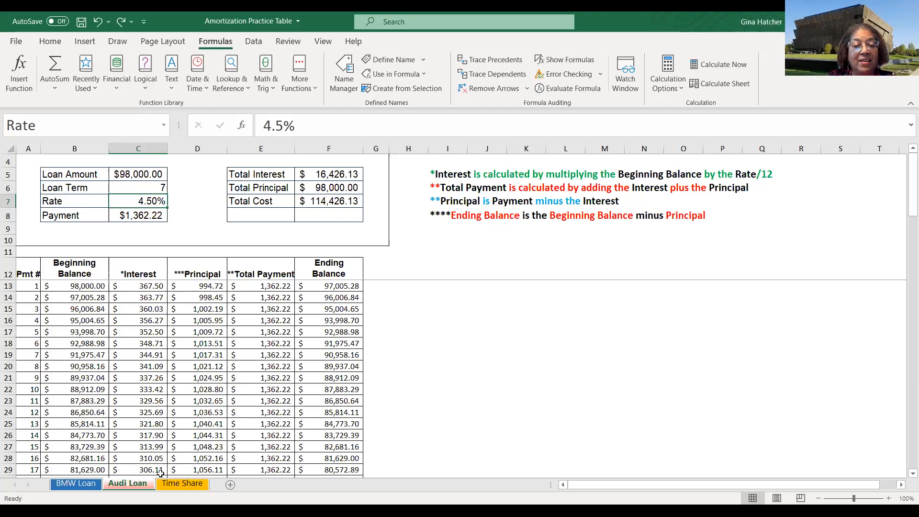
left_click(87, 484)
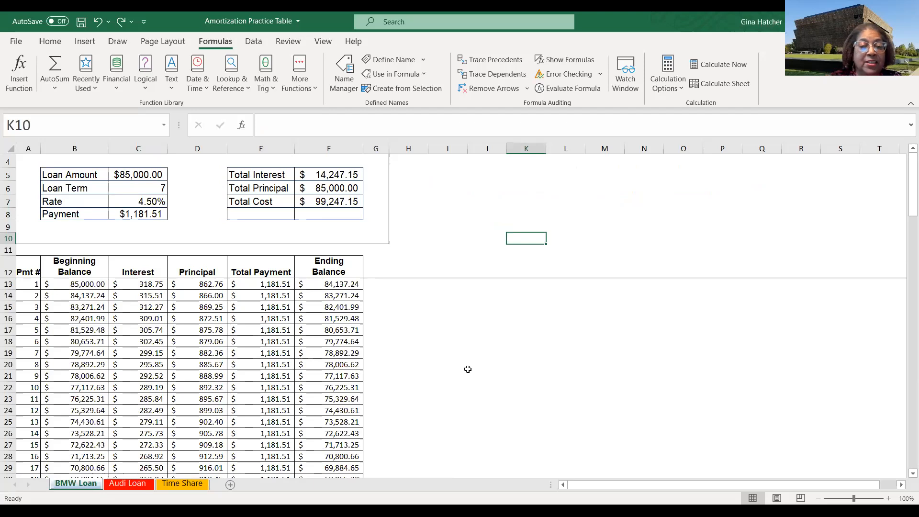
left_click(130, 485)
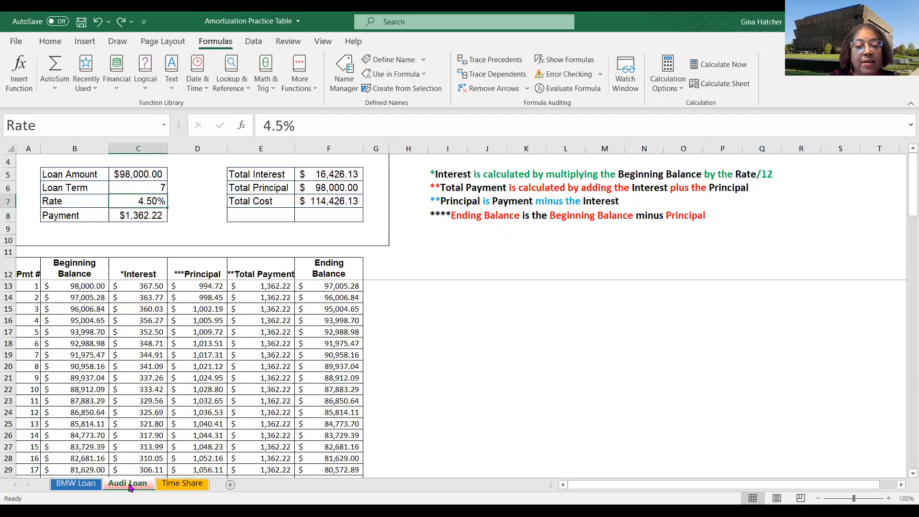
- Open the print preview for the Audi Loan sheet and page through the preview pages
left_click(14, 41)
left_click(34, 231)
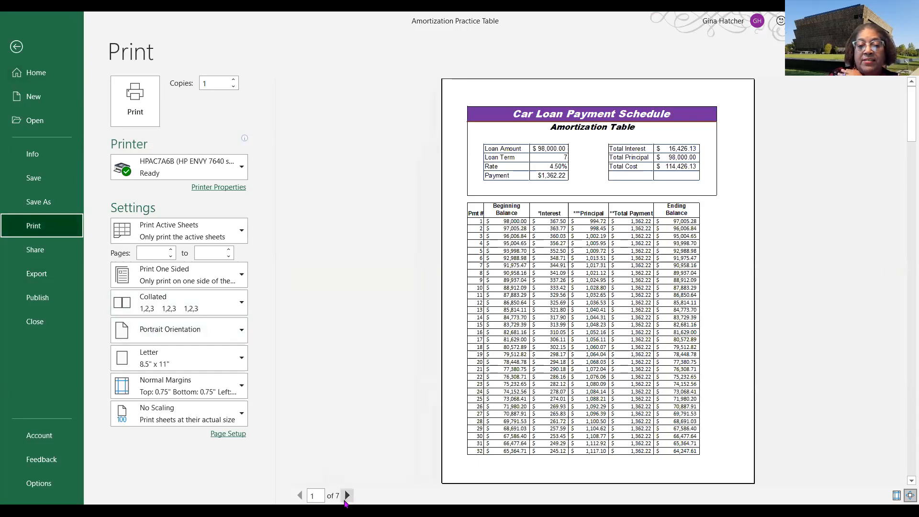
left_click(348, 496)
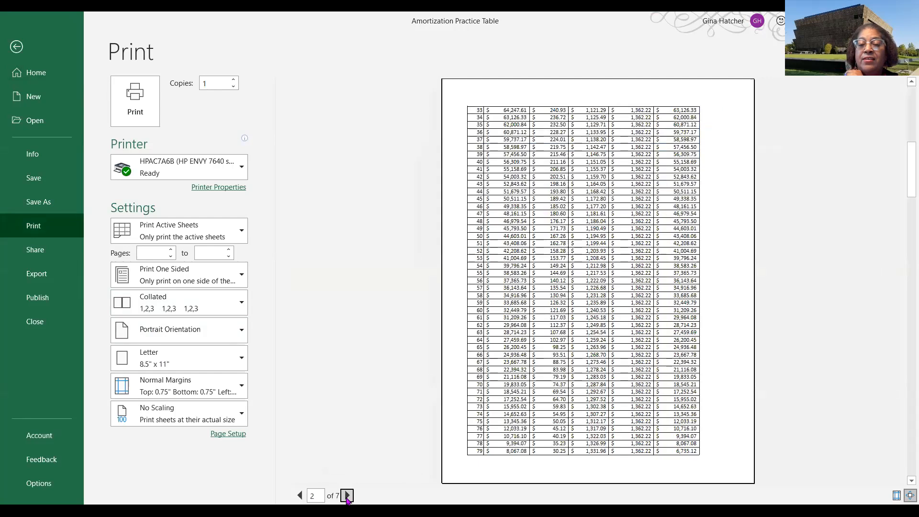
left_click(348, 496)
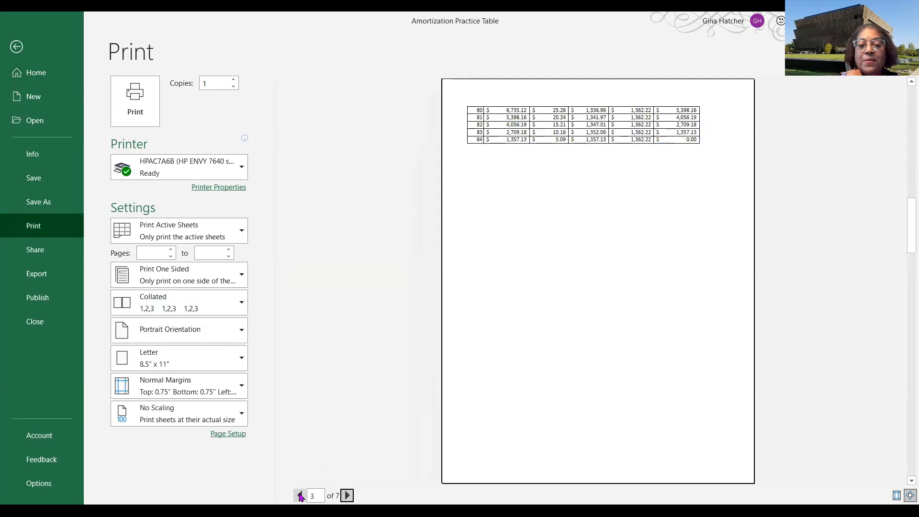
- Page forward to the last of the seven preview pages and back to the first page of the Audi Loan schedule
left_click(347, 496)
left_click(348, 496)
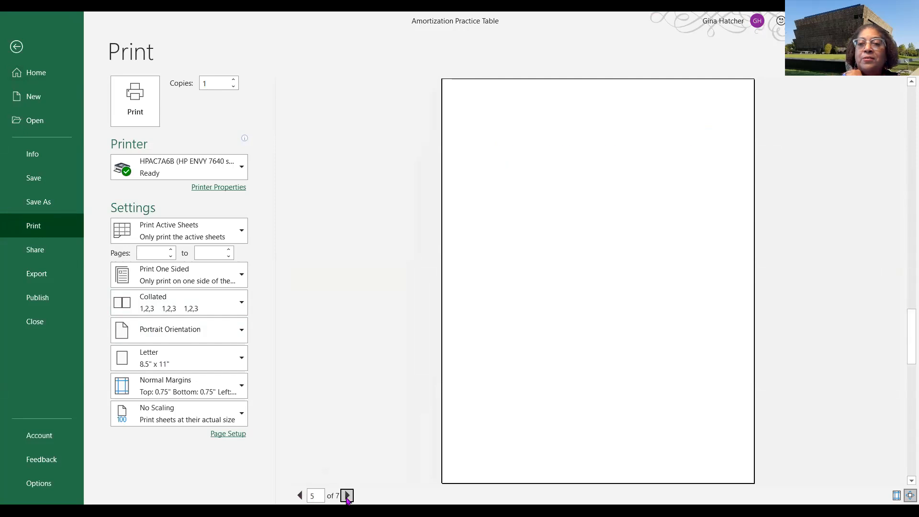
left_click(347, 496)
left_click(348, 496)
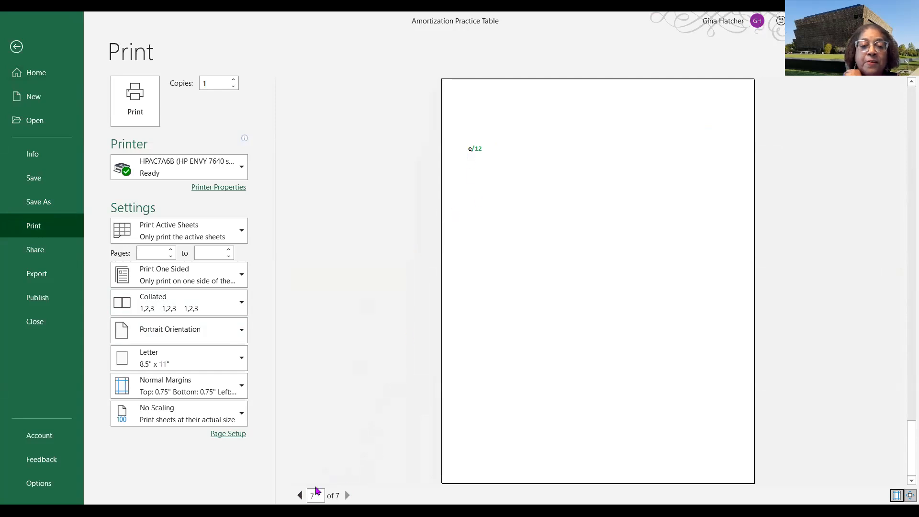
left_click(300, 495)
left_click(299, 495)
left_click(300, 495)
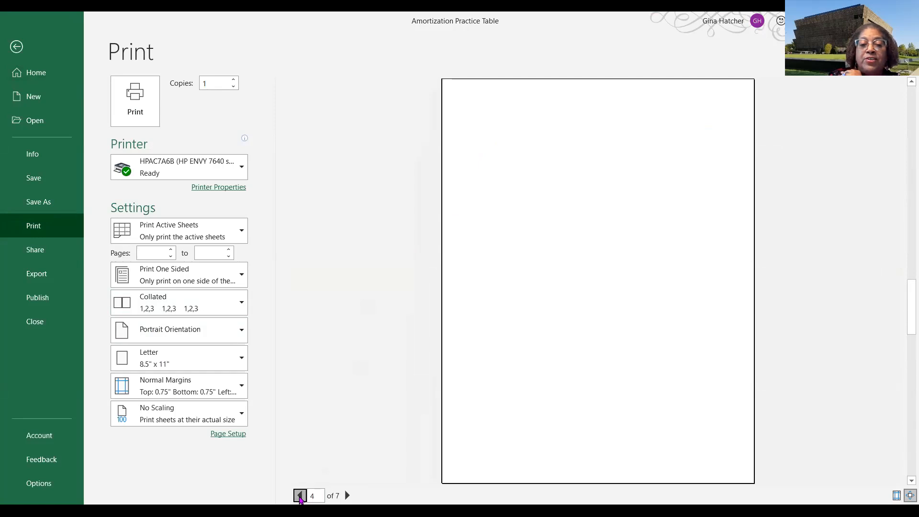
left_click(299, 496)
left_click(299, 495)
left_click(300, 496)
left_click(299, 499)
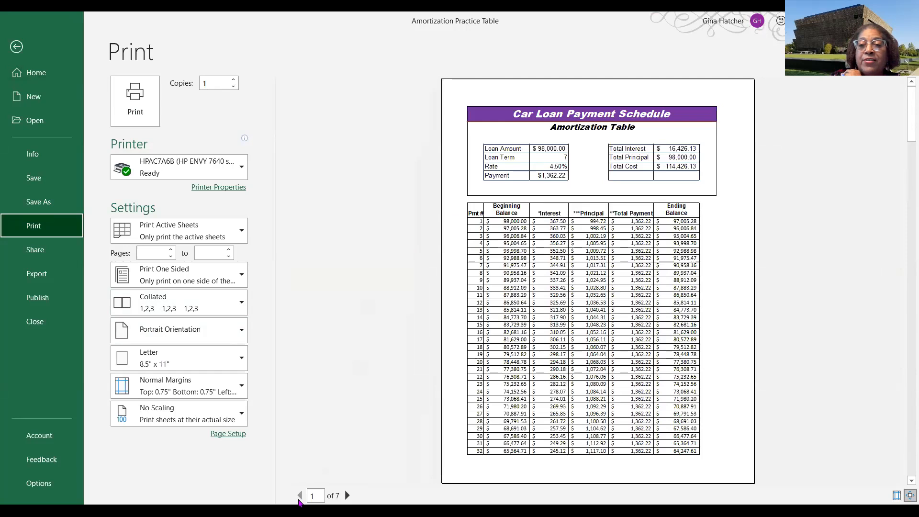
left_click(347, 496)
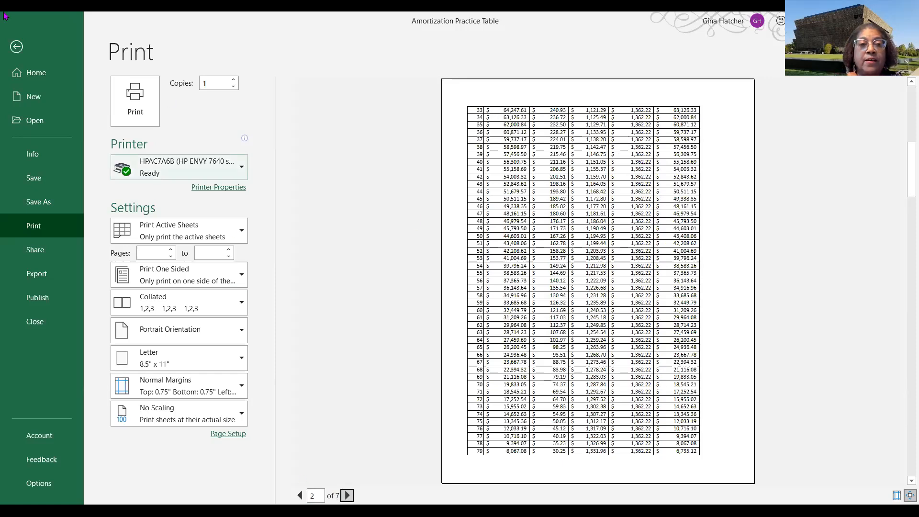
- Leave the print preview, switch to Page Break Preview, and drag the last page break below the end of the schedule
left_click(16, 47)
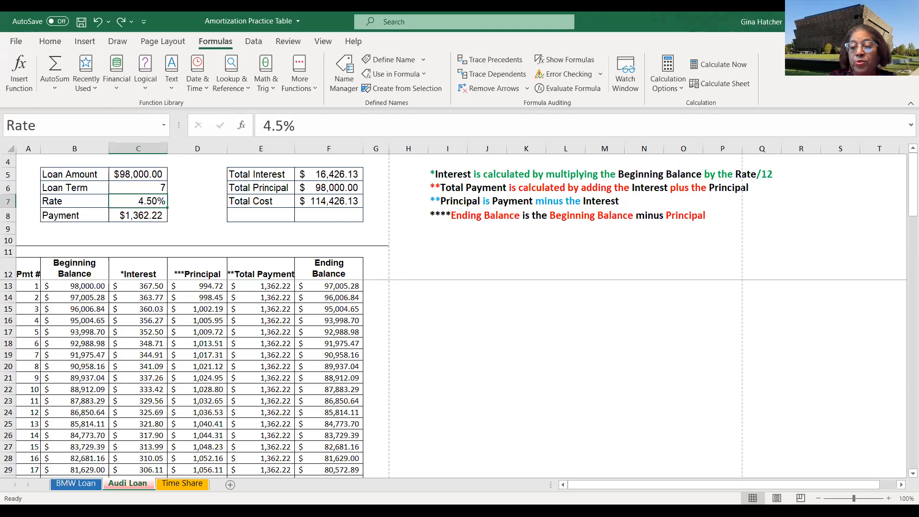
left_click(801, 498)
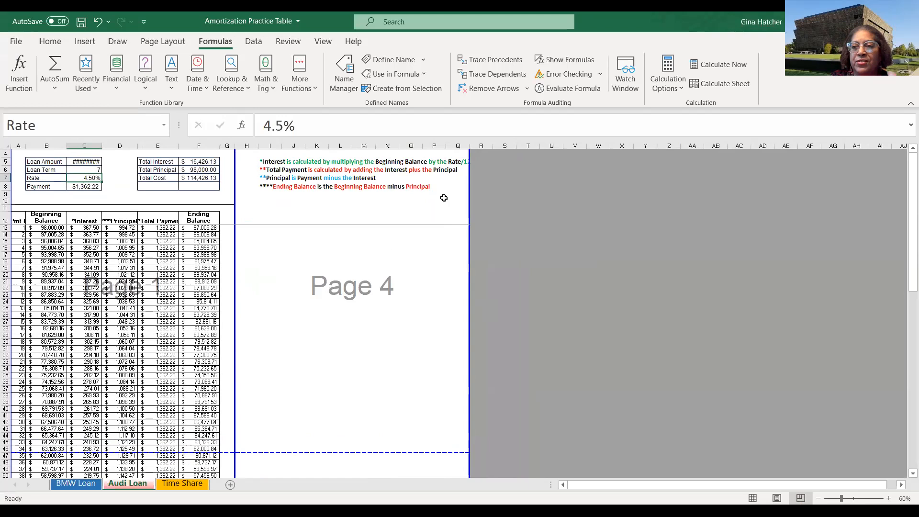
scroll(338, 354, "down", 6)
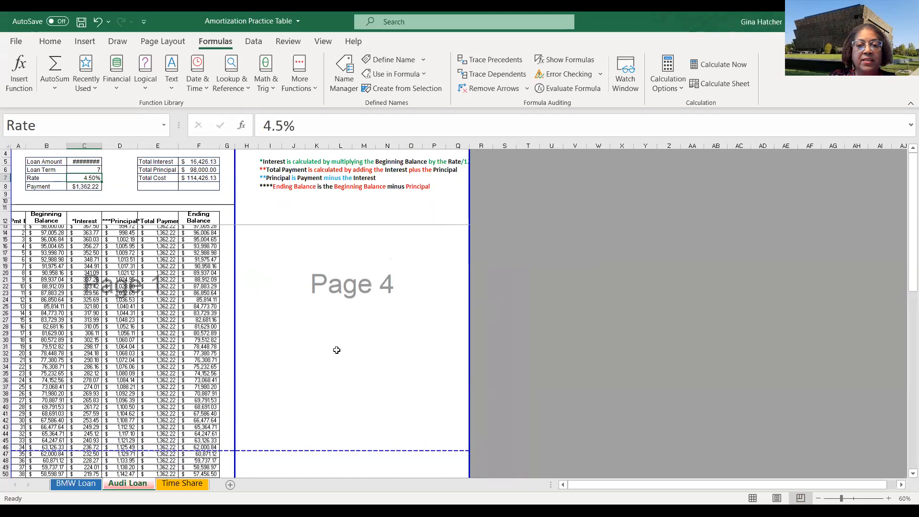
scroll(335, 354, "down", 12)
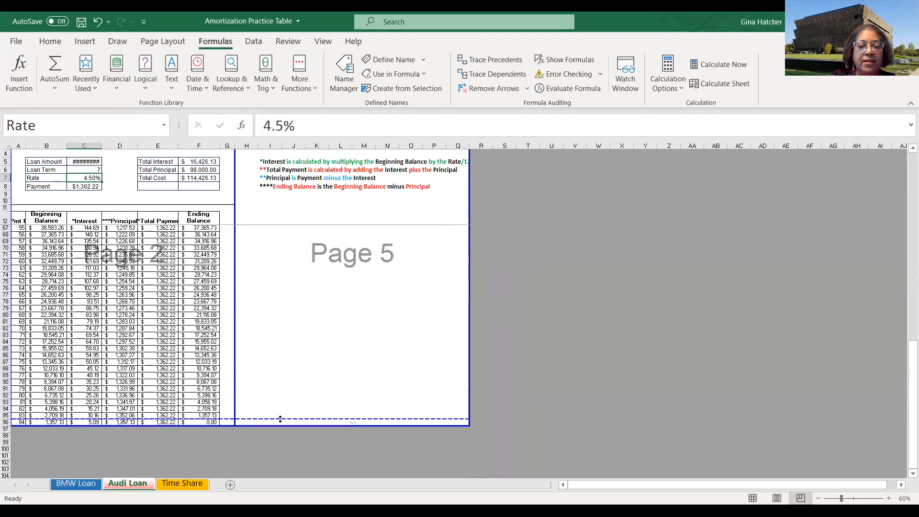
left_click_drag(280, 419, 288, 438)
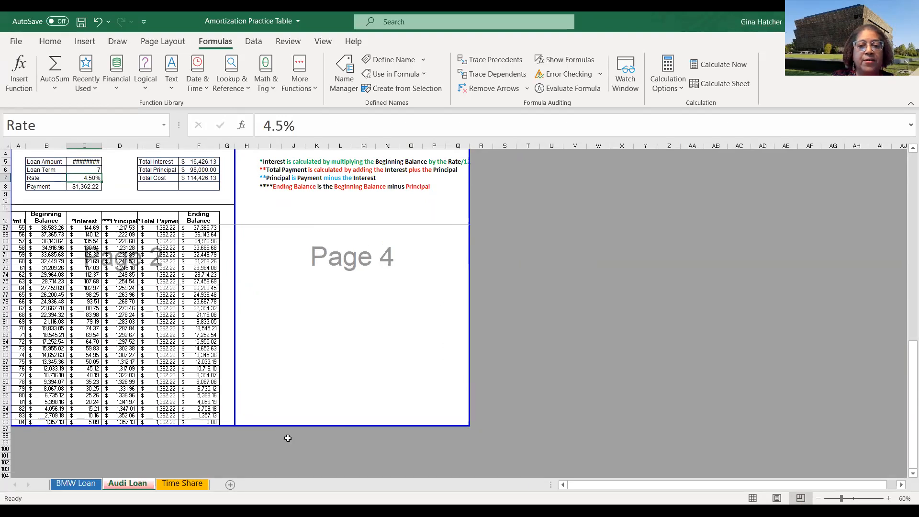
- Scroll up and down through the Page Break Preview to examine how the schedule is divided into pages
scroll(309, 365, "up", 12)
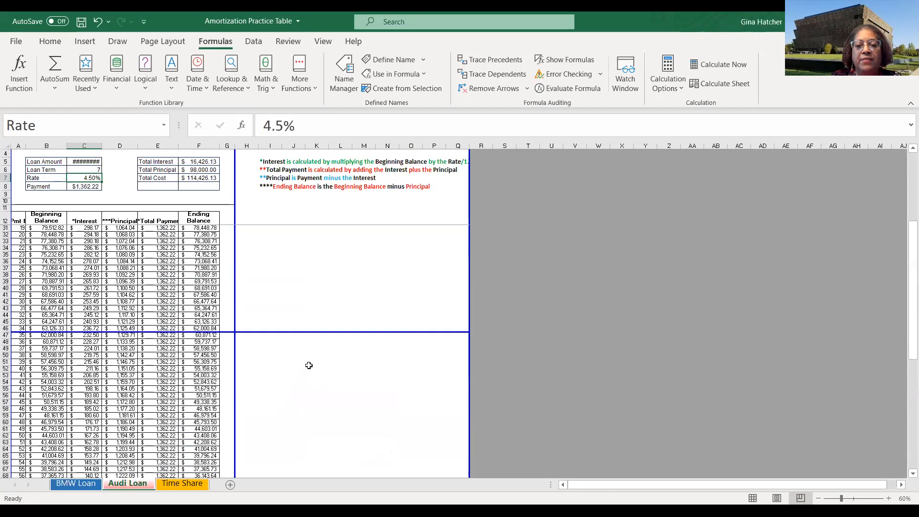
scroll(309, 365, "up", 6)
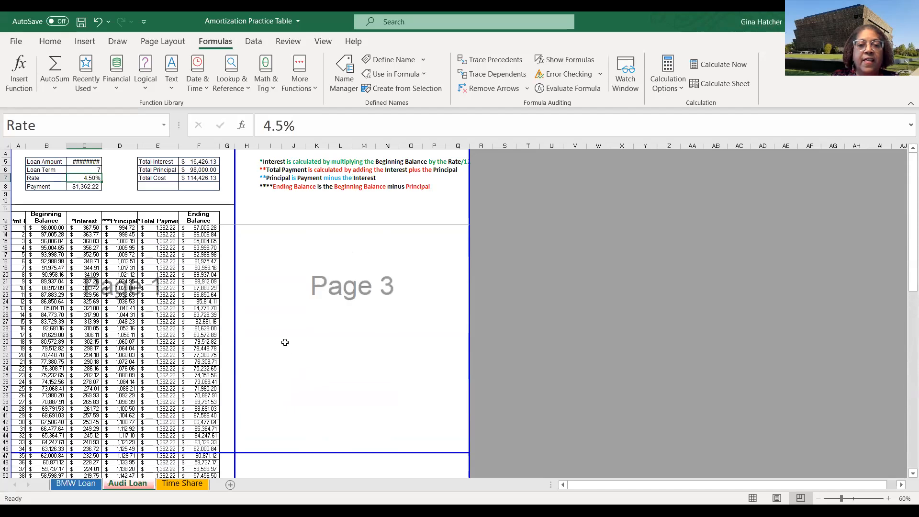
scroll(251, 324, "down", 2)
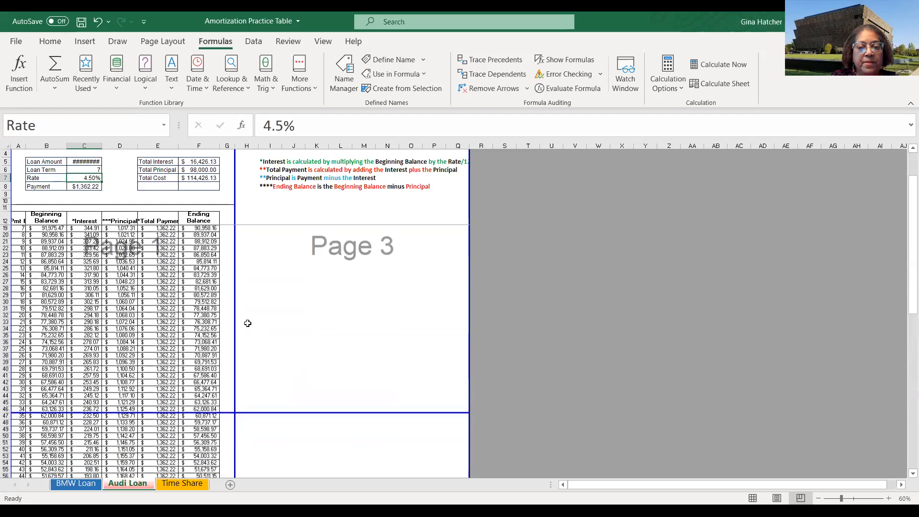
scroll(248, 324, "down", 6)
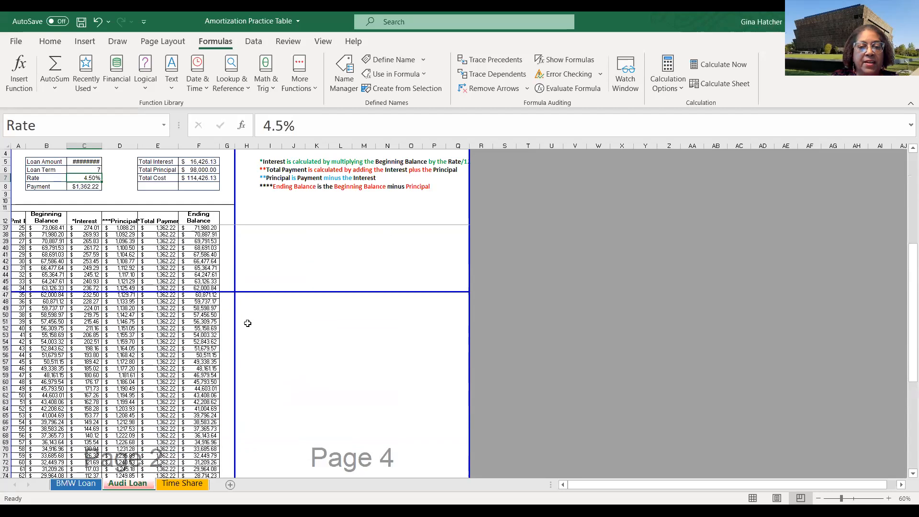
scroll(301, 314, "up", 8)
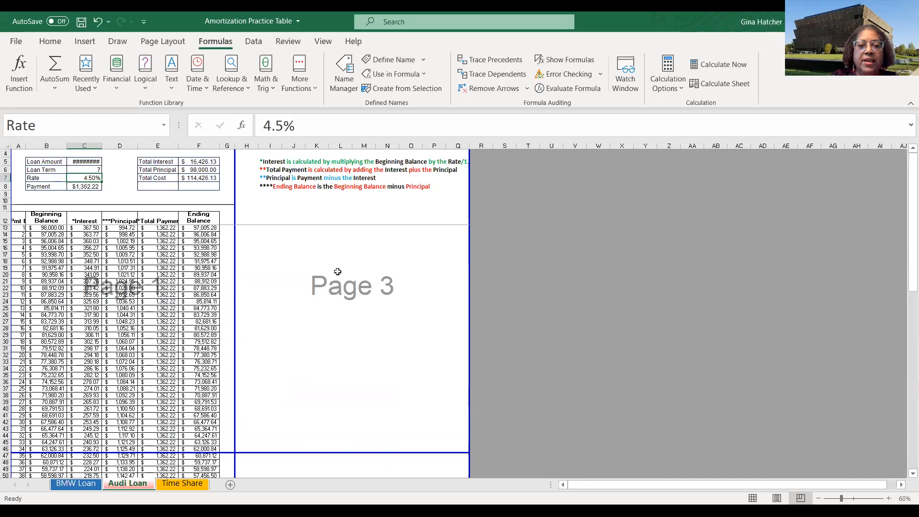
scroll(354, 292, "down", 7)
scroll(352, 299, "down", 1)
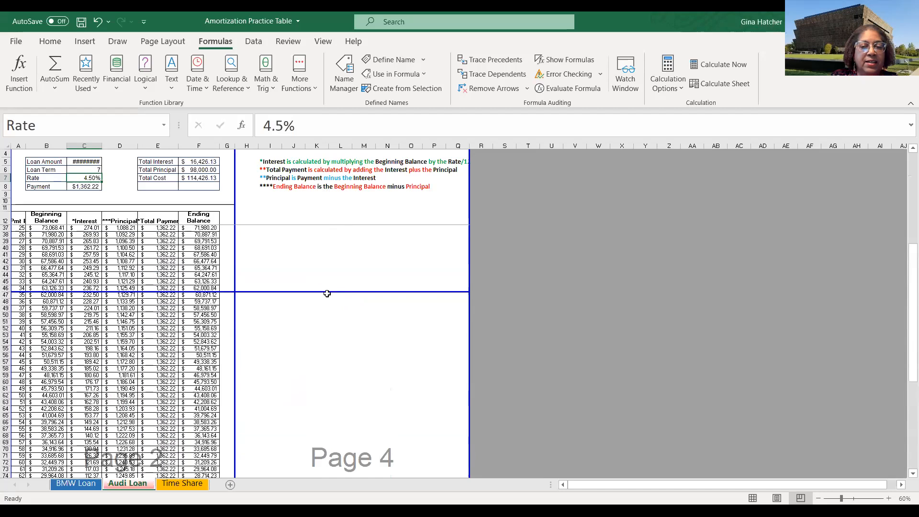
scroll(264, 285, "down", 1)
scroll(205, 286, "down", 1)
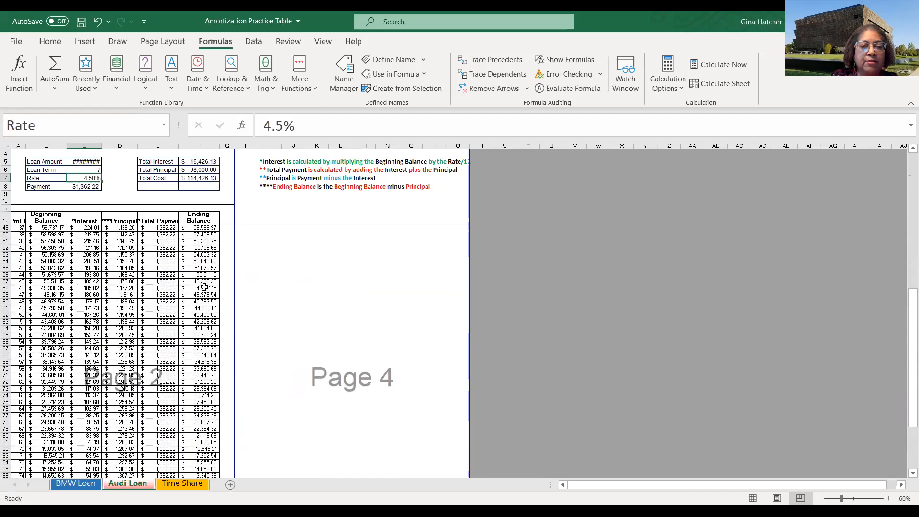
scroll(205, 281, "up", 5)
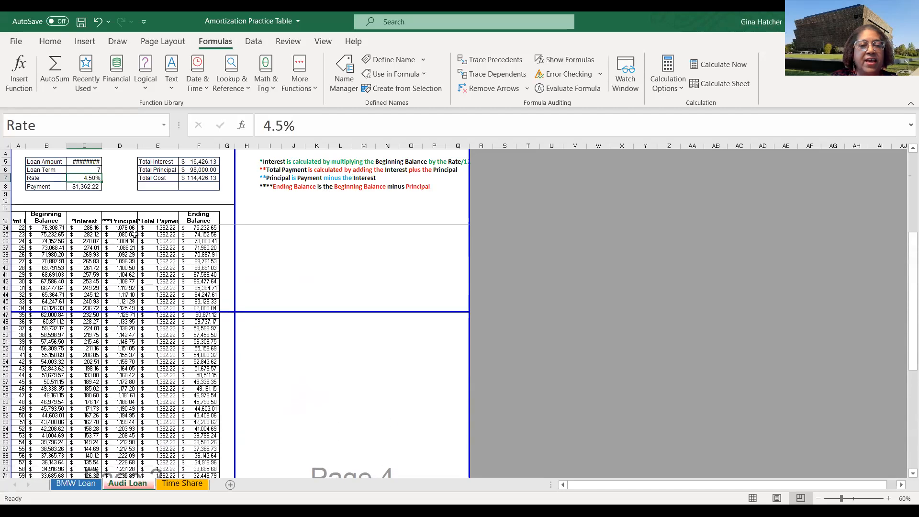
scroll(162, 318, "down", 4)
scroll(162, 318, "down", 1)
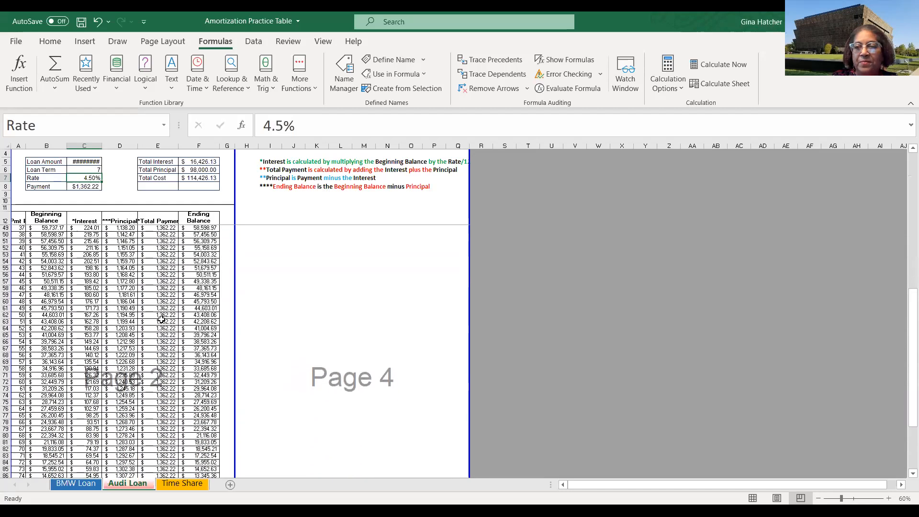
scroll(161, 318, "up", 1)
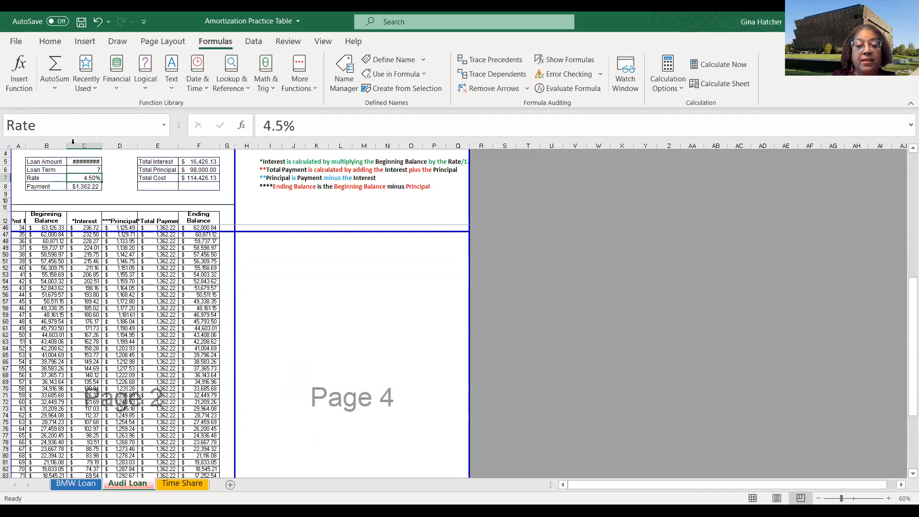
- Return to Normal view, scroll through the schedule, and select the rows around payment 34 and 35 to inspect the page split
left_click(753, 499)
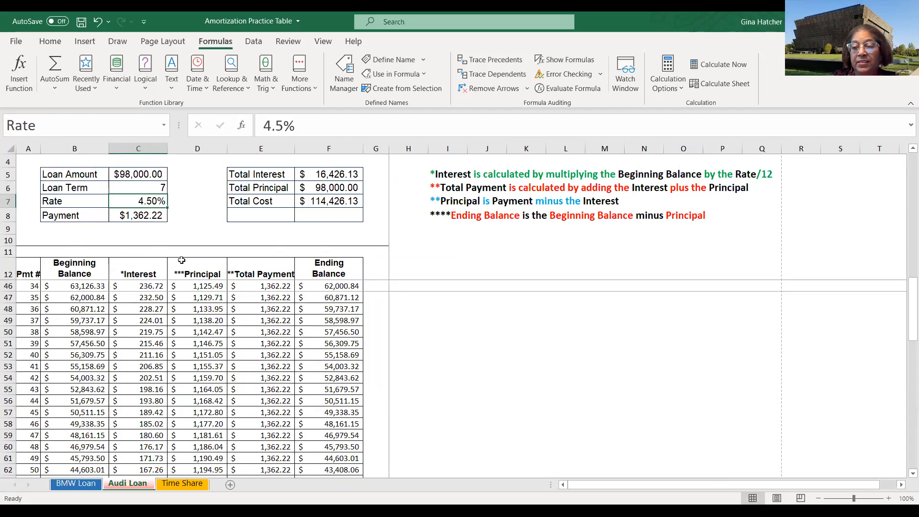
scroll(294, 315, "down", 5)
scroll(293, 315, "down", 11)
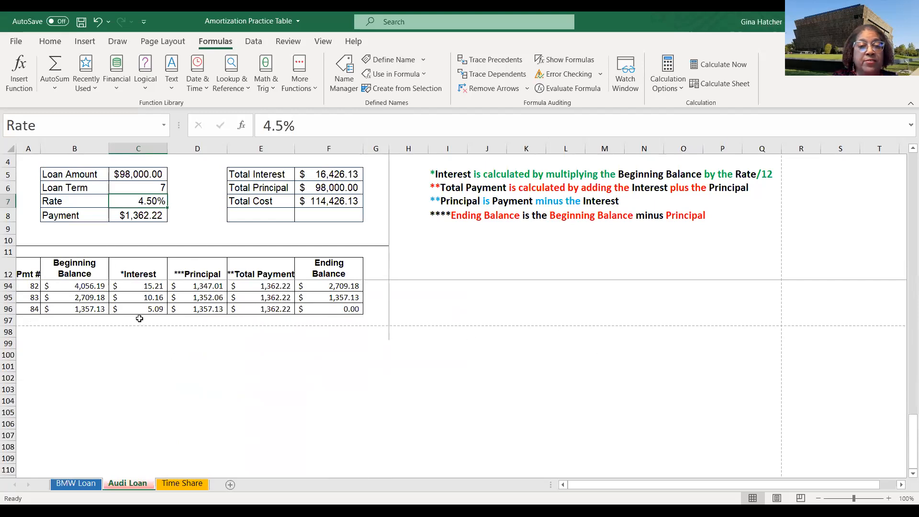
scroll(147, 321, "down", 3)
scroll(146, 311, "up", 13)
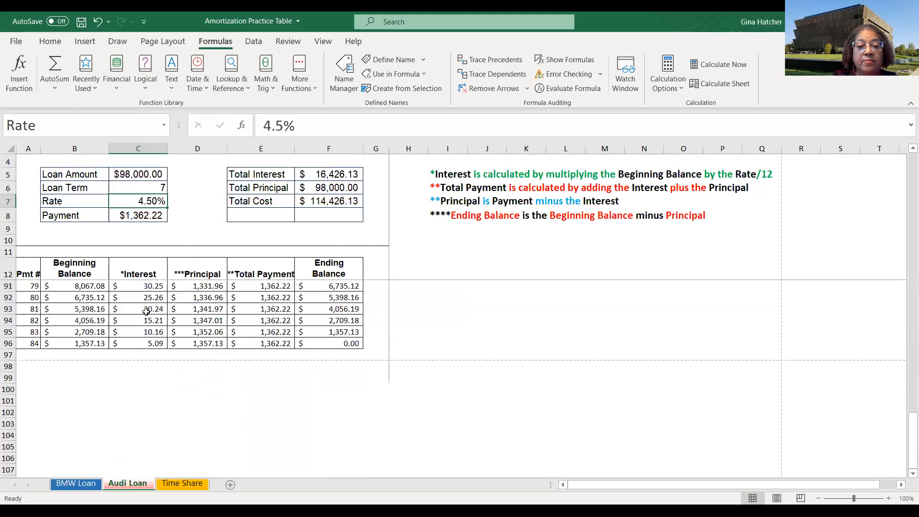
scroll(146, 309, "up", 10)
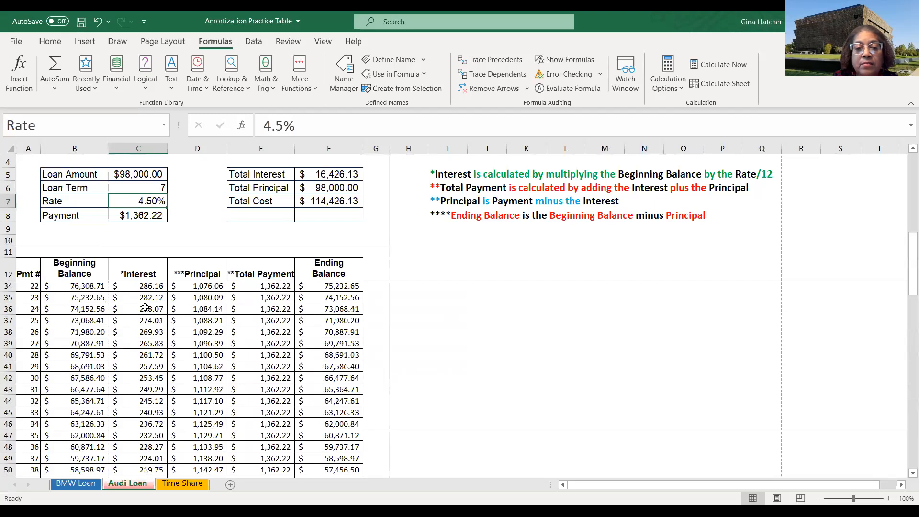
scroll(145, 308, "up", 7)
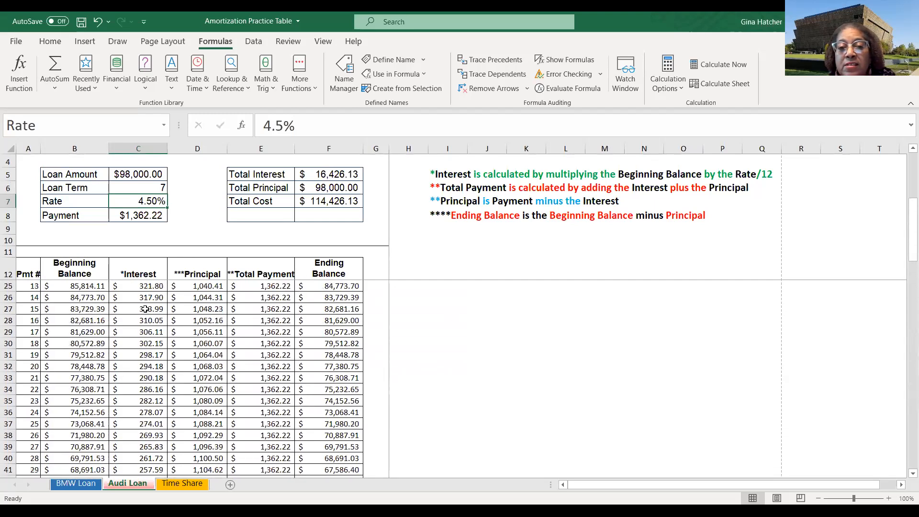
scroll(144, 307, "down", 8)
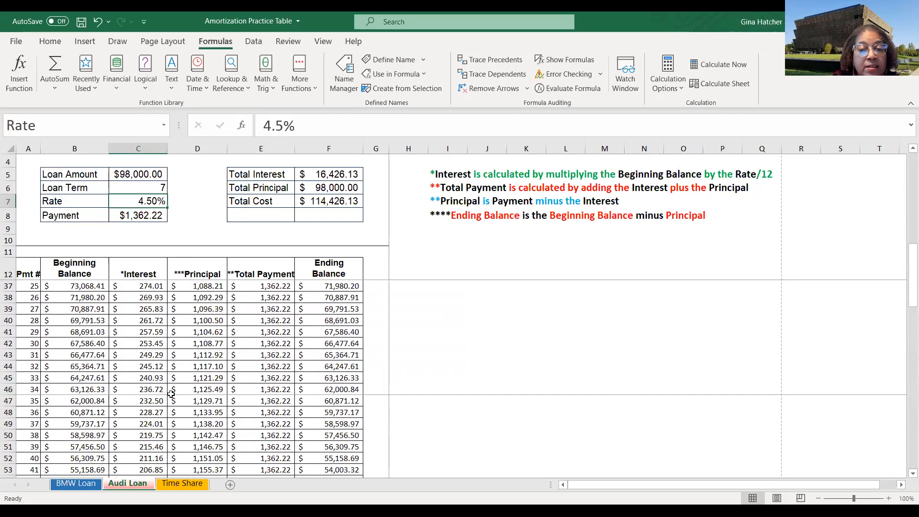
left_click(7, 401)
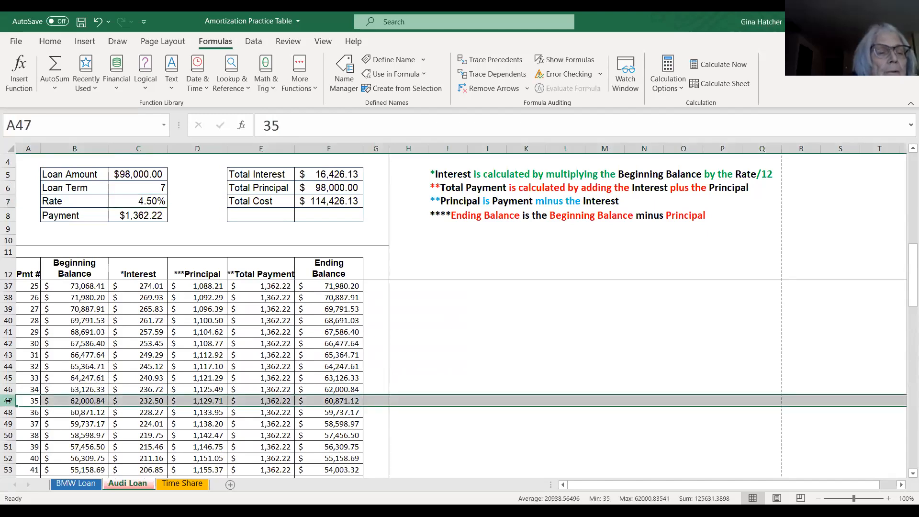
left_click(8, 389)
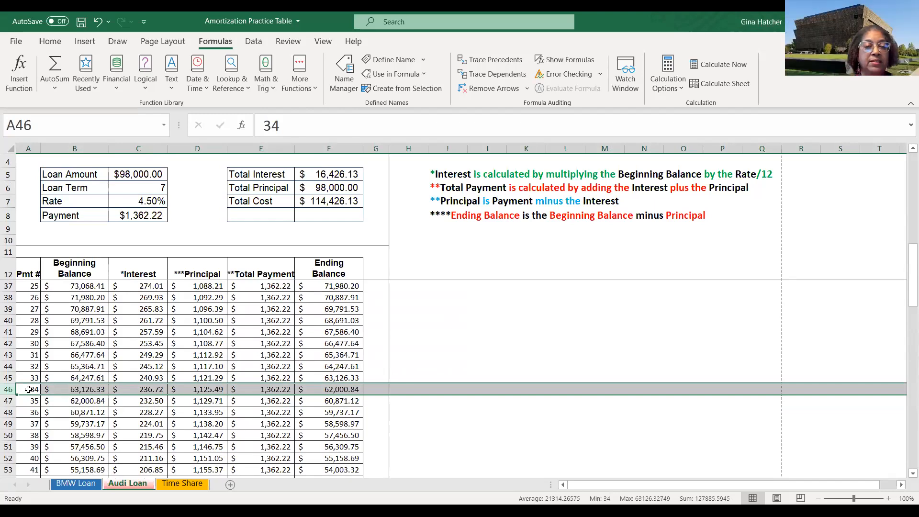
left_click_drag(8, 388, 27, 480)
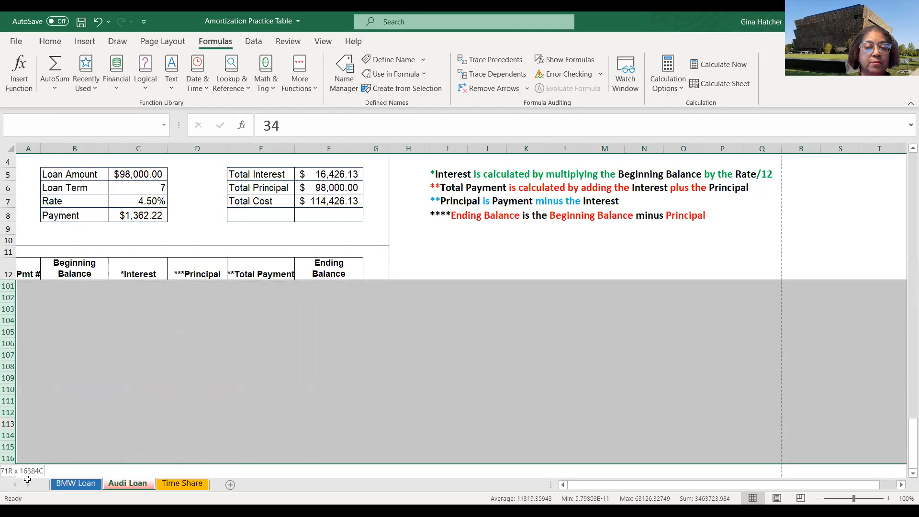
left_click_drag(29, 366, 22, 297)
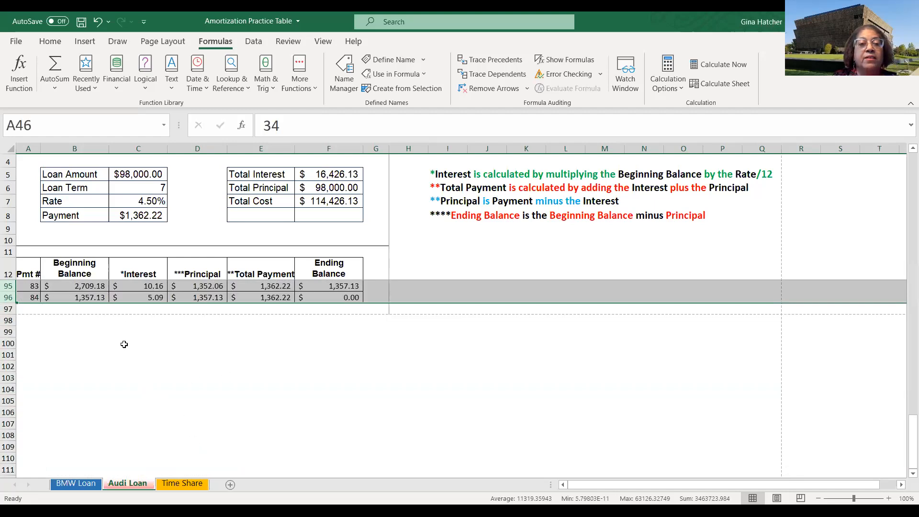
- Open the print preview again and page through the three preview pages of the Audi Loan sheet
left_click(16, 42)
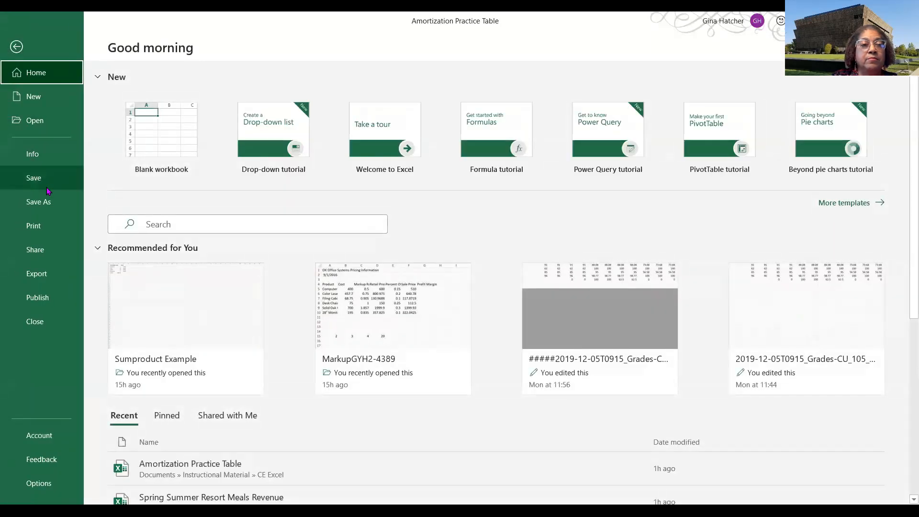
left_click(34, 228)
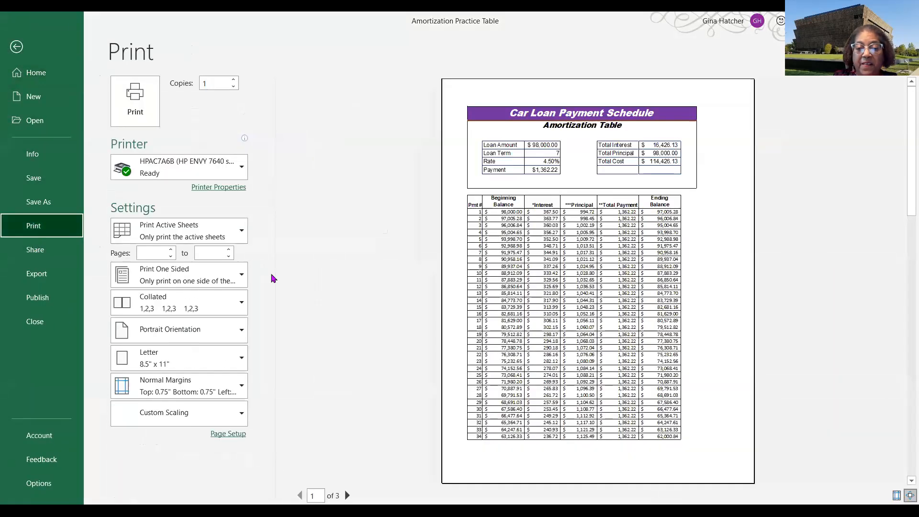
left_click(348, 496)
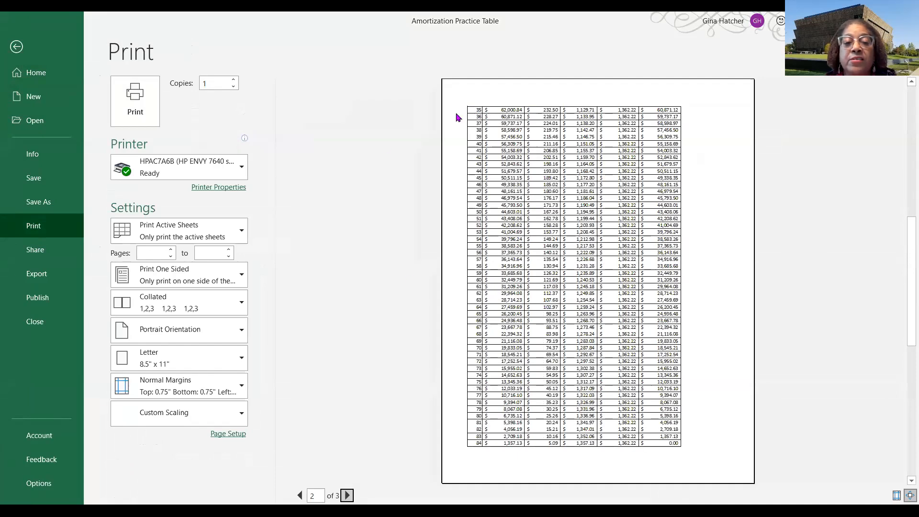
left_click(301, 496)
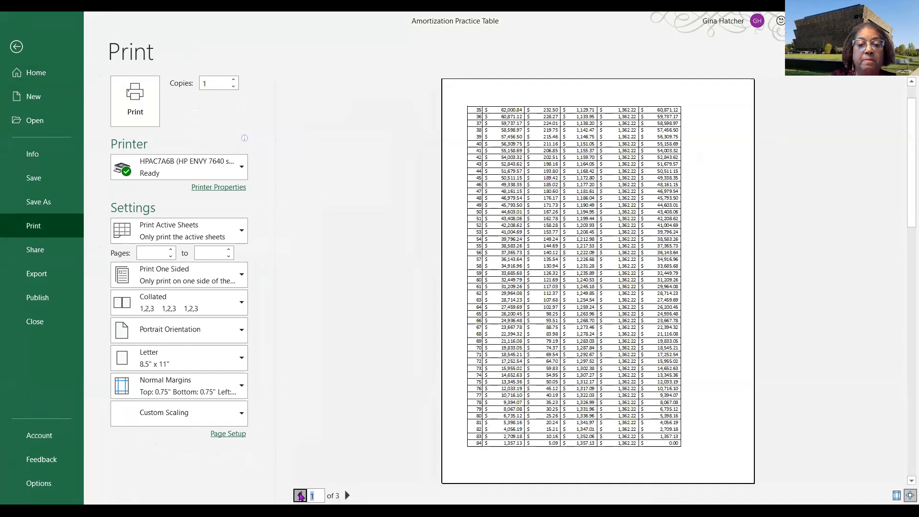
left_click(308, 496)
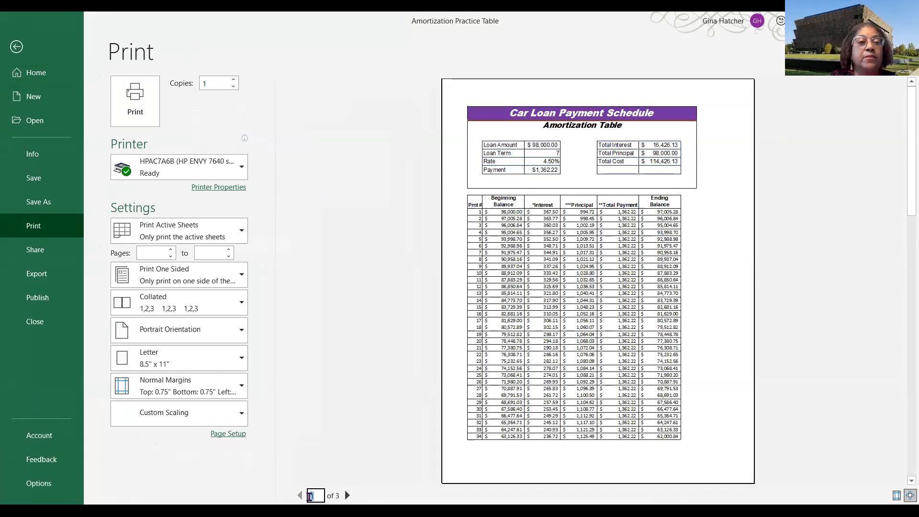
- Leave the print preview and set row 12 as the rows to repeat at the top of each printed page
left_click(18, 48)
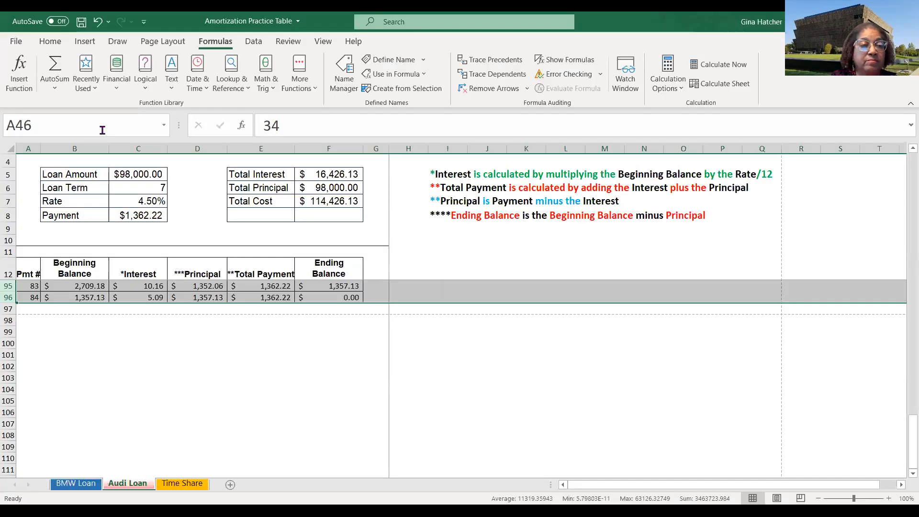
scroll(119, 270, "up", 17)
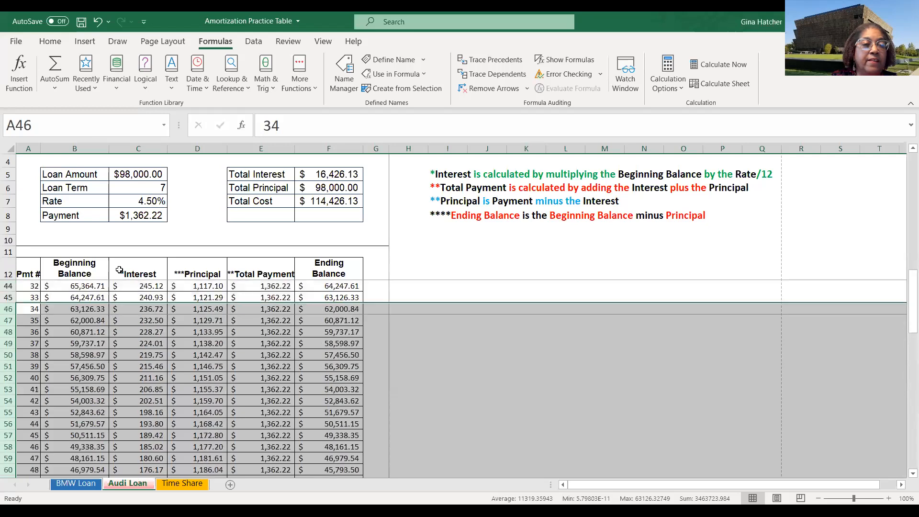
scroll(119, 269, "up", 3)
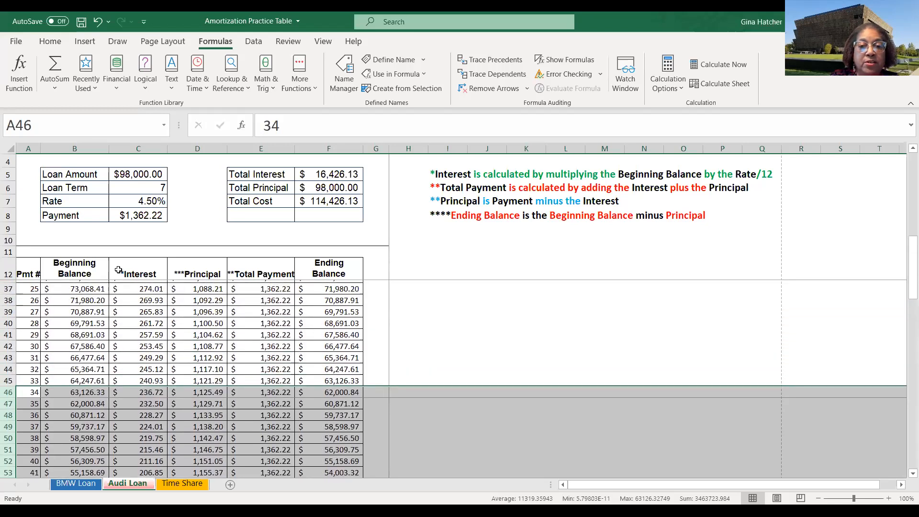
scroll(119, 270, "up", 2)
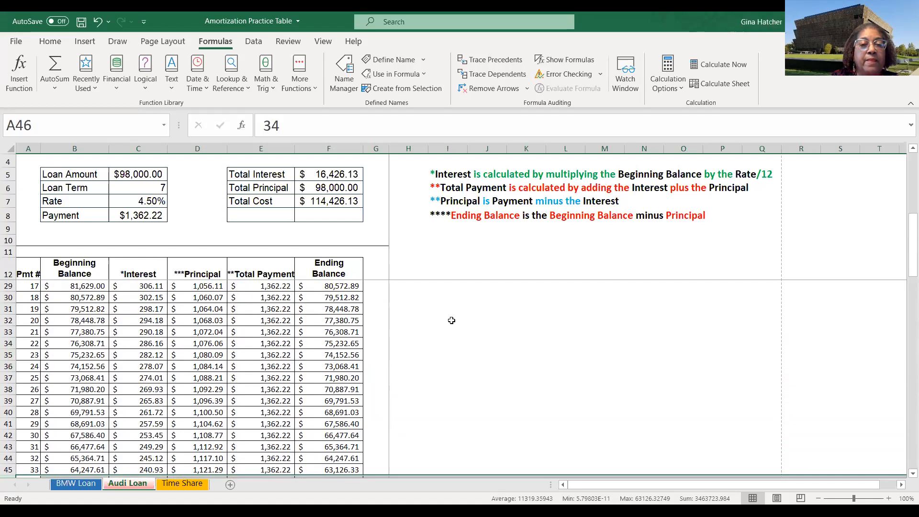
scroll(450, 320, "up", 5)
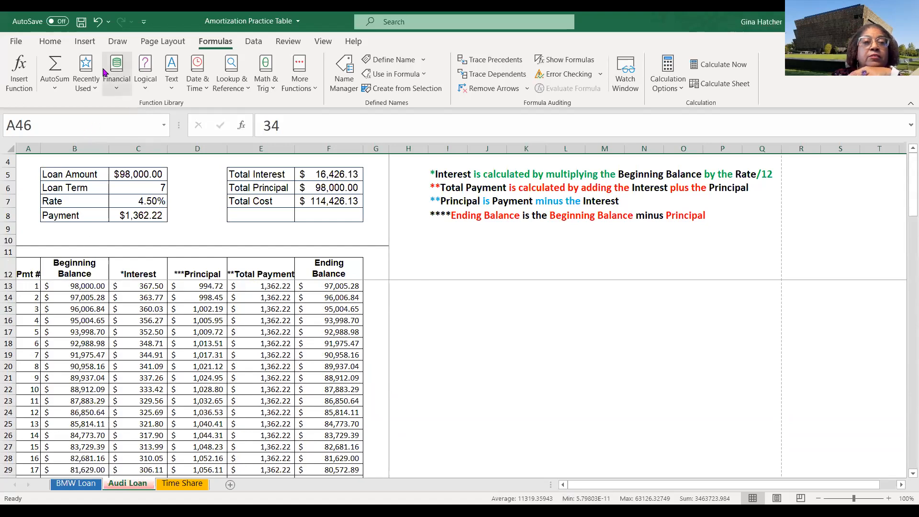
left_click(160, 43)
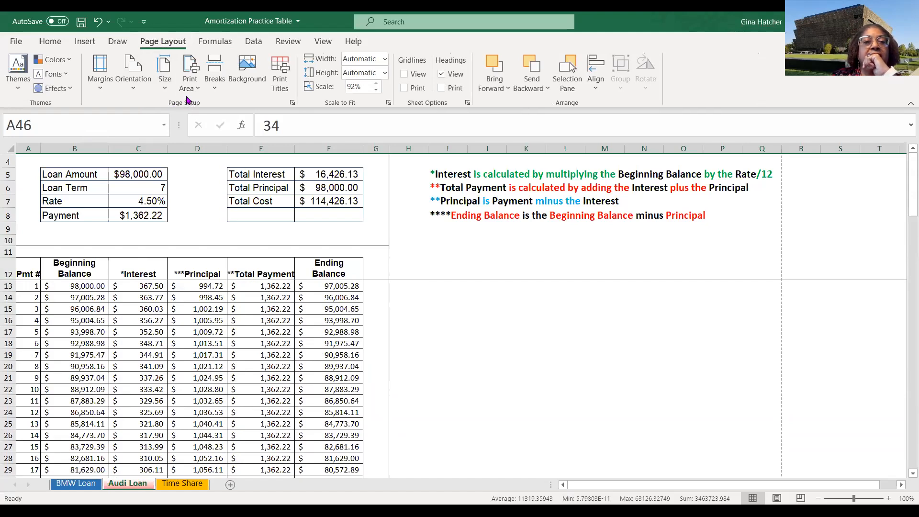
left_click(281, 79)
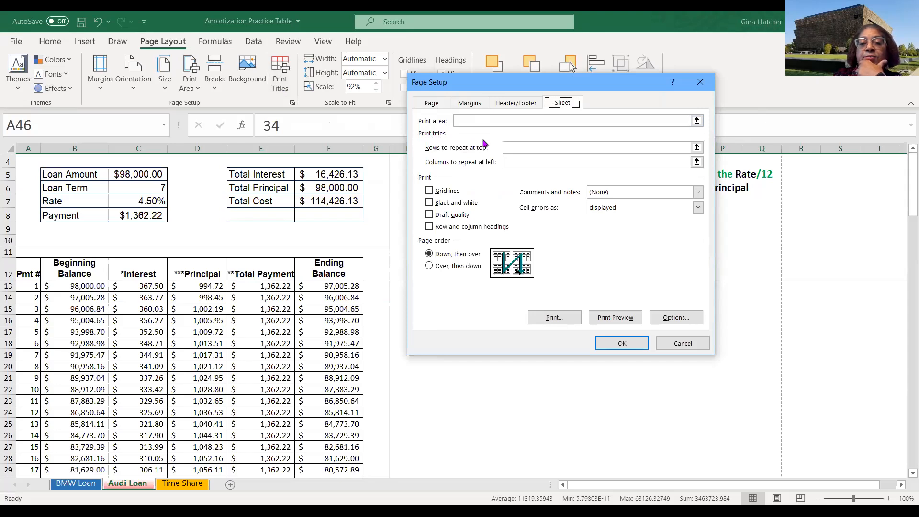
left_click(505, 152)
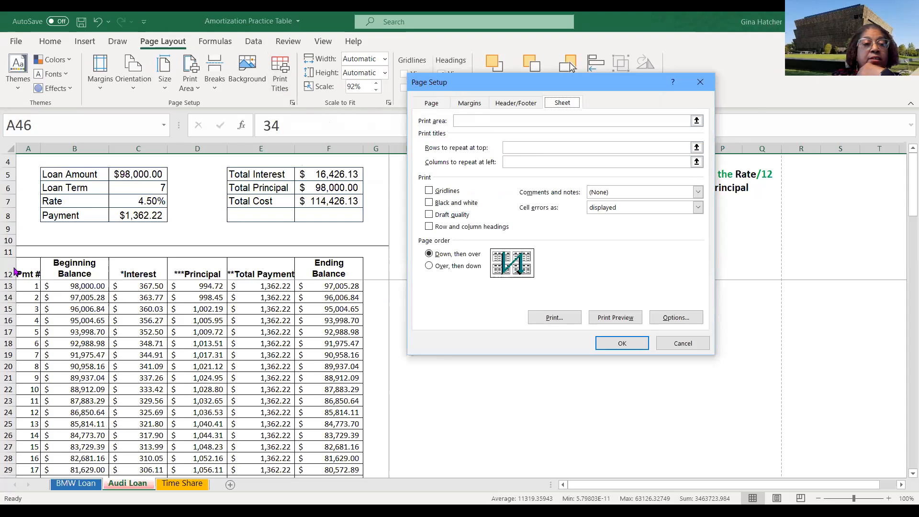
left_click(697, 148)
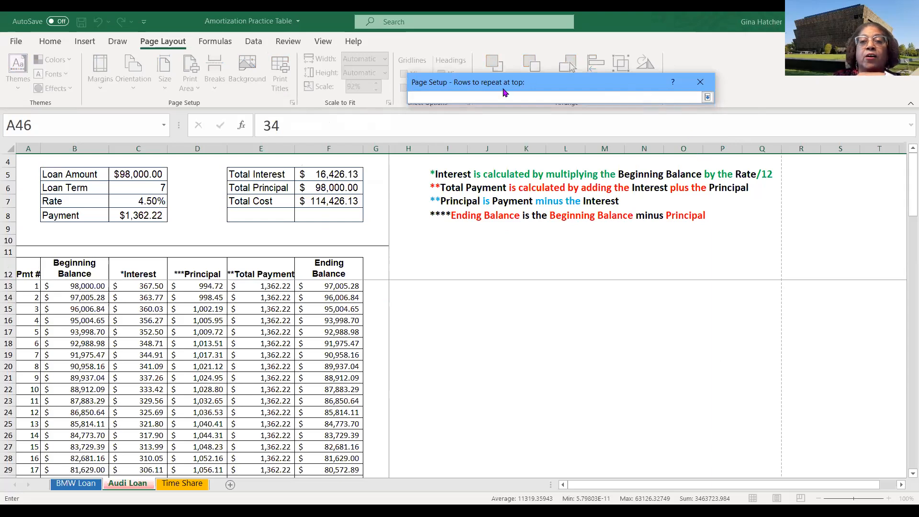
left_click(8, 274)
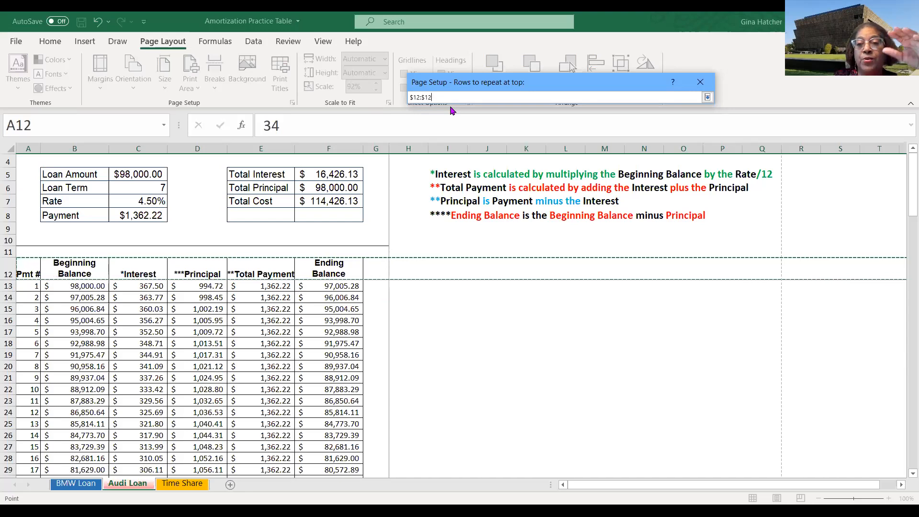
left_click(708, 98)
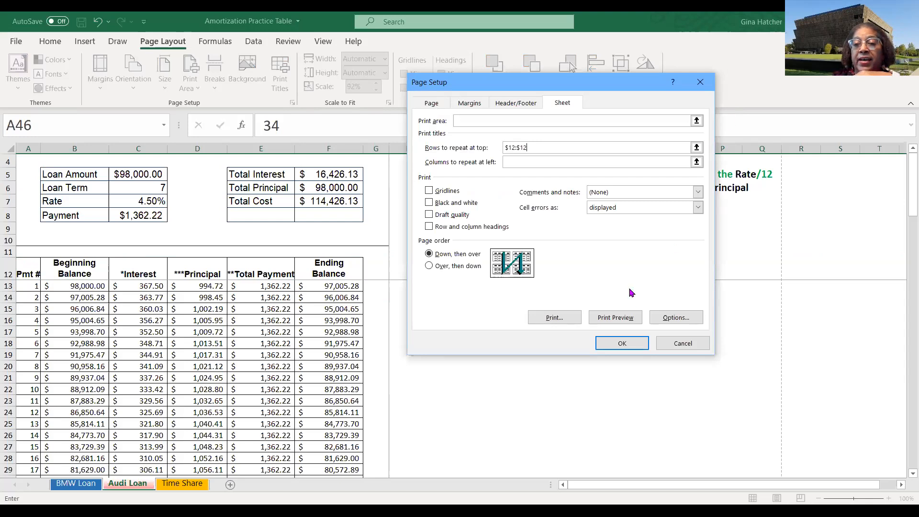
- Preview the printout from Page Setup and page through all six pages, briefly reopening Page Setup without changes
left_click(619, 319)
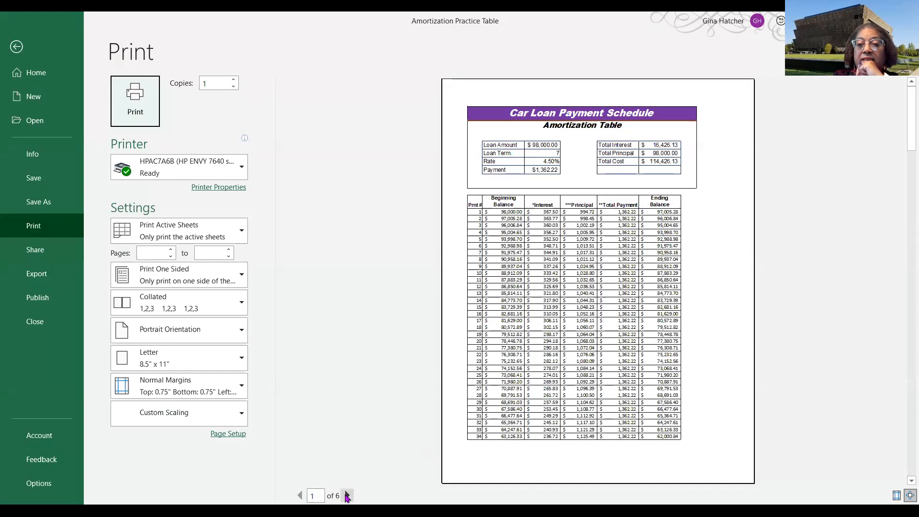
left_click(347, 496)
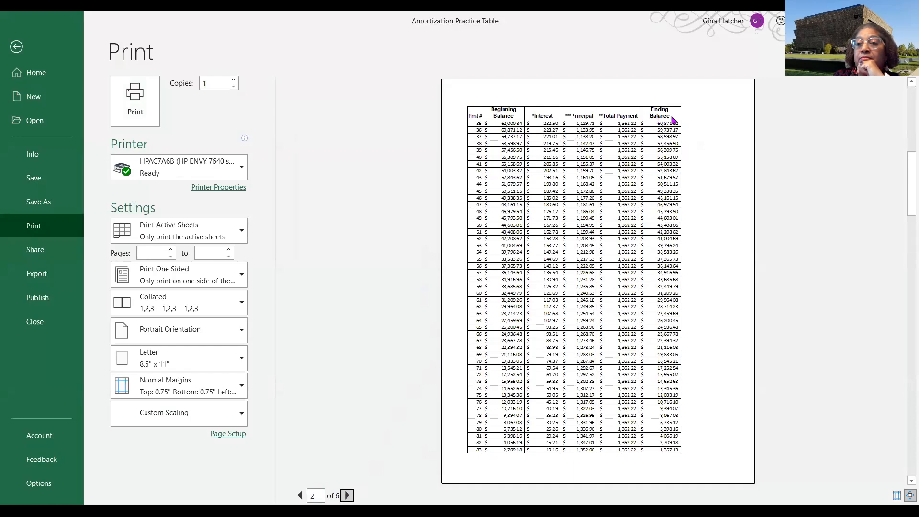
left_click(347, 496)
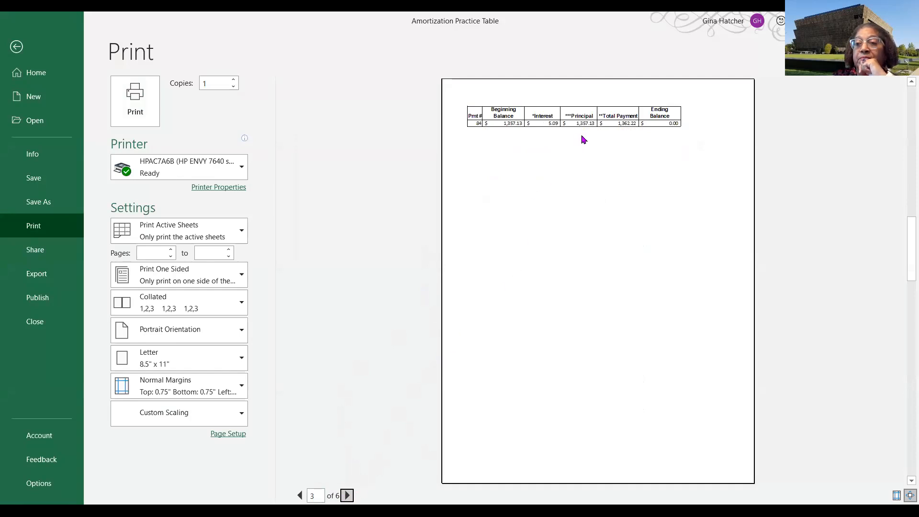
left_click(348, 497)
left_click(348, 497)
left_click(348, 497)
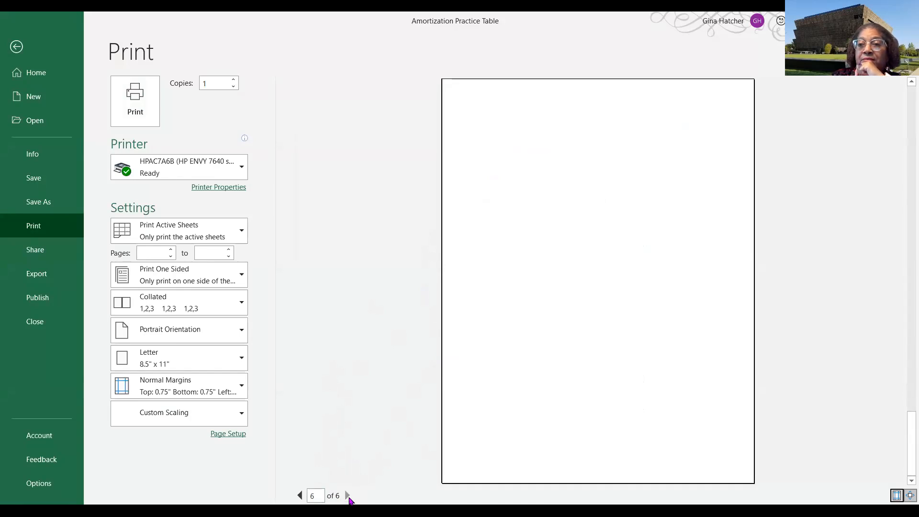
left_click(299, 496)
left_click(300, 495)
left_click(299, 496)
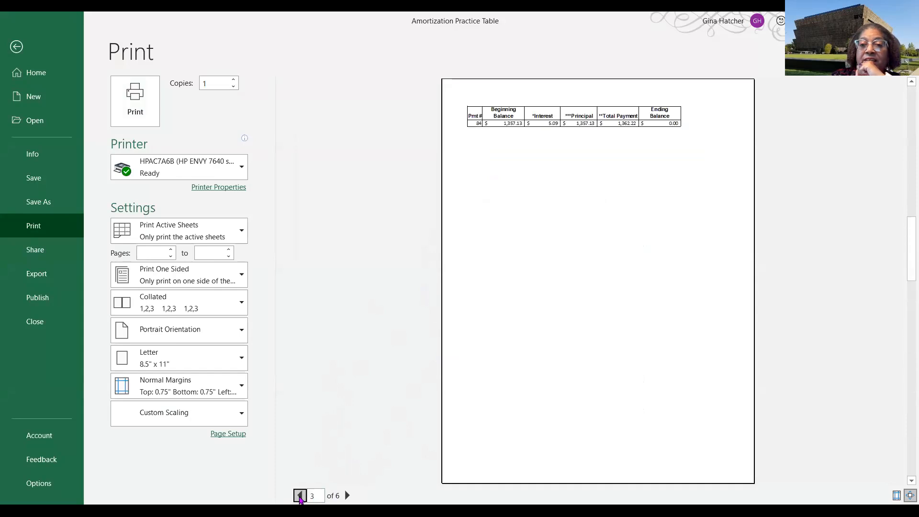
left_click(300, 495)
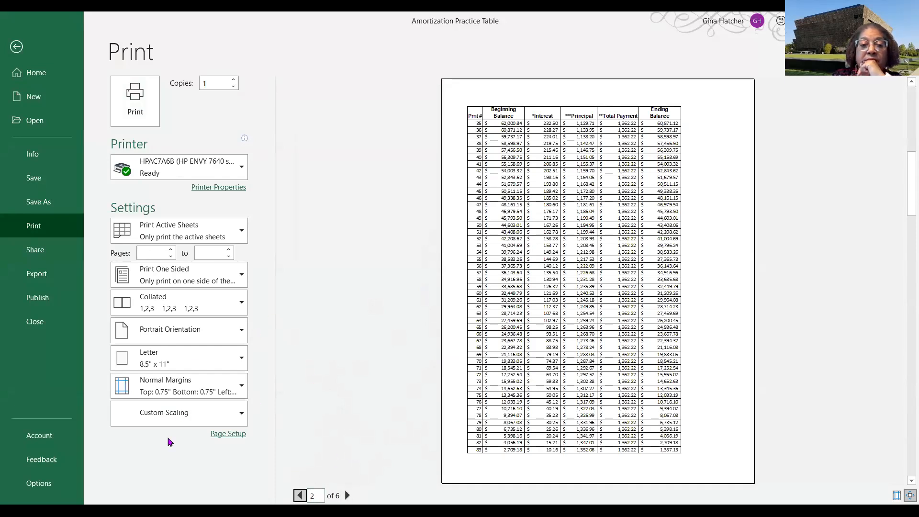
left_click(232, 437)
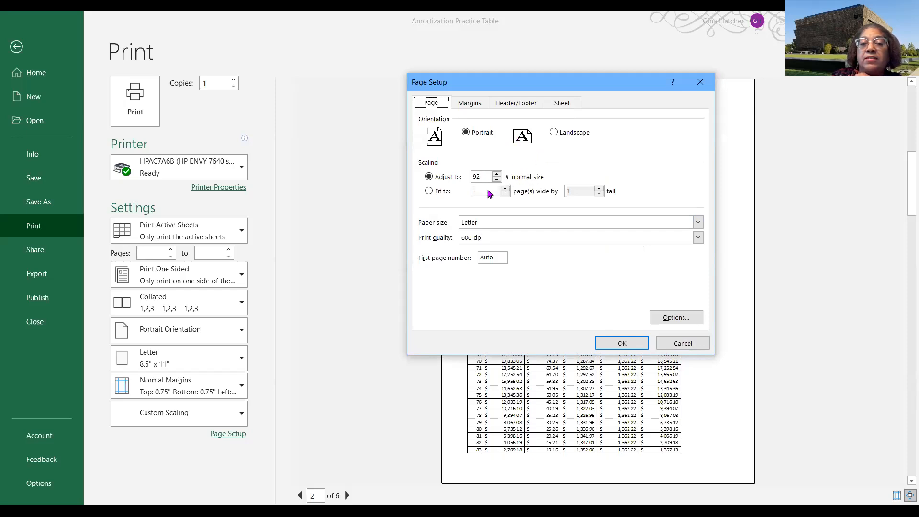
left_click(692, 345)
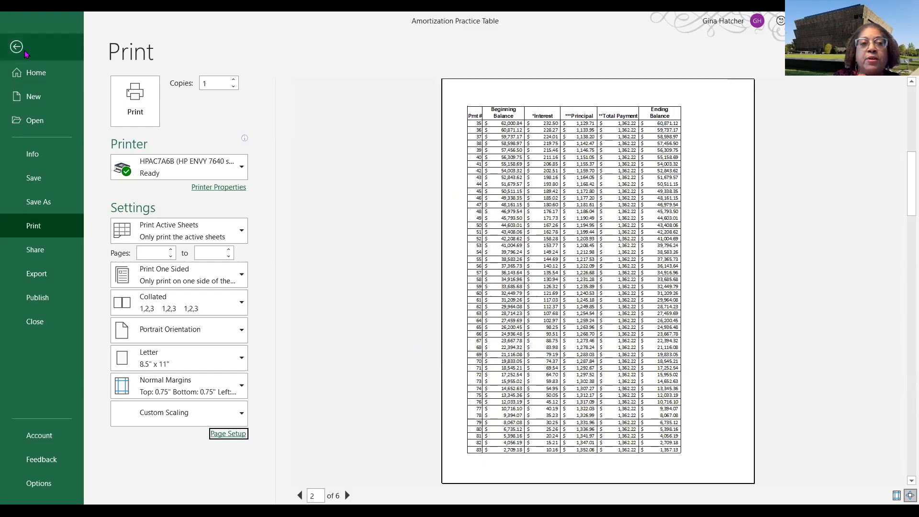
- Return to the worksheet, switch to Page Break Preview, and drag the last page break below the schedule's final row
left_click(17, 50)
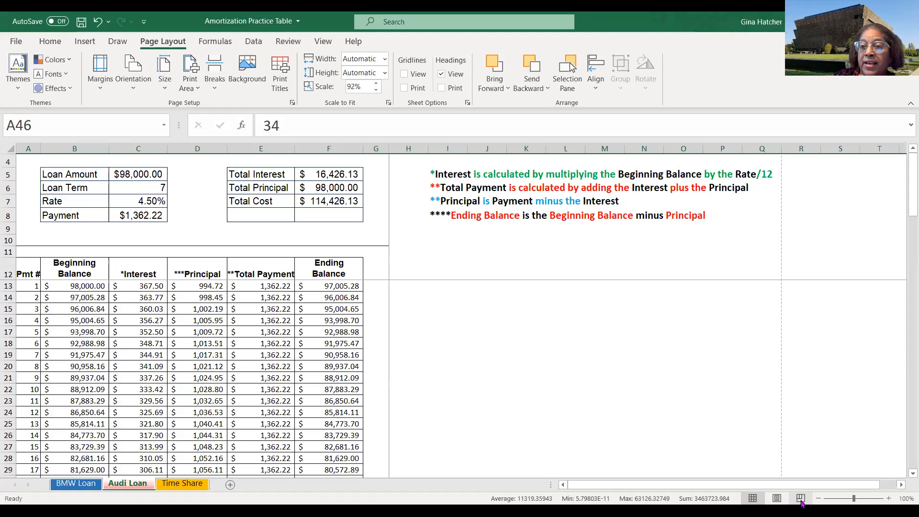
left_click(800, 498)
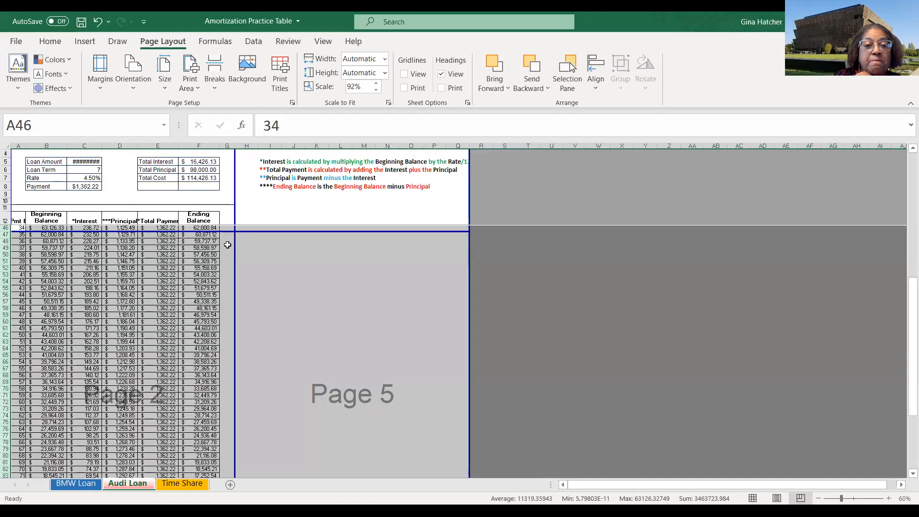
scroll(297, 248, "down", 9)
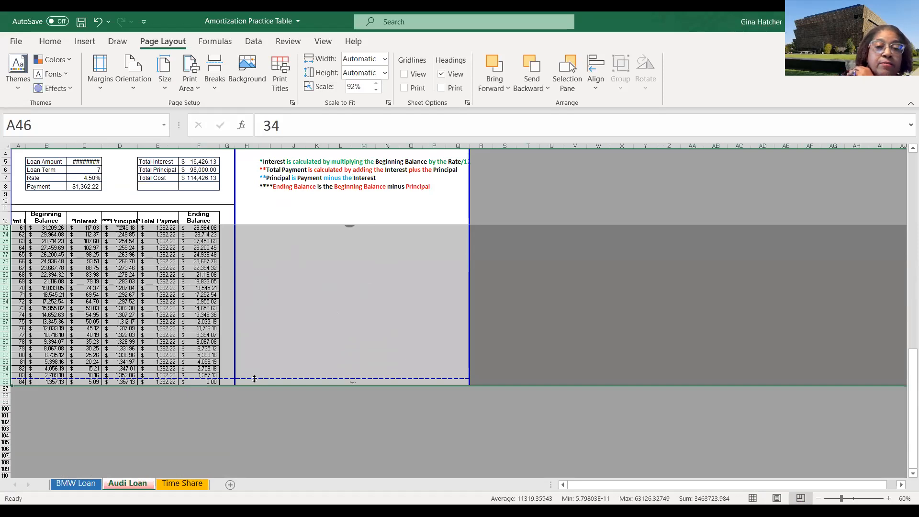
left_click_drag(254, 379, 255, 386)
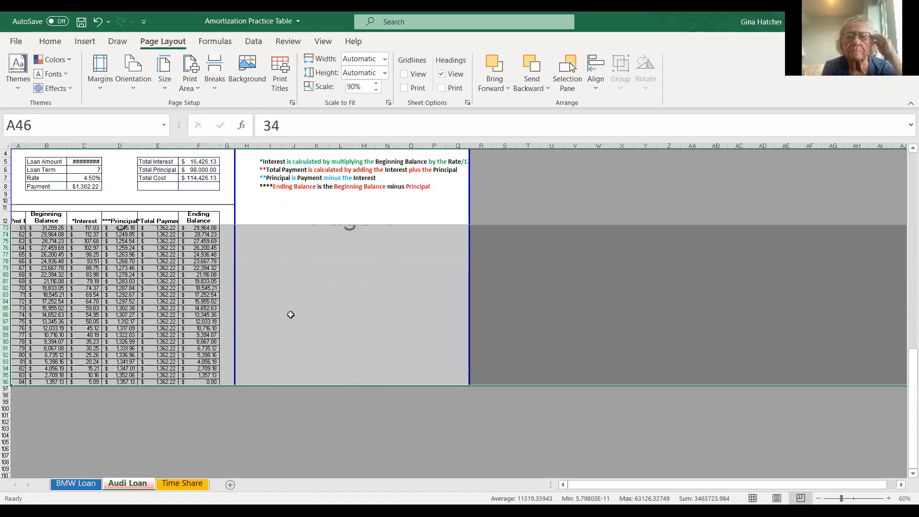
- Scroll through Page Break Preview and then Normal view to examine where the schedule splits into pages
scroll(290, 314, "up", 9)
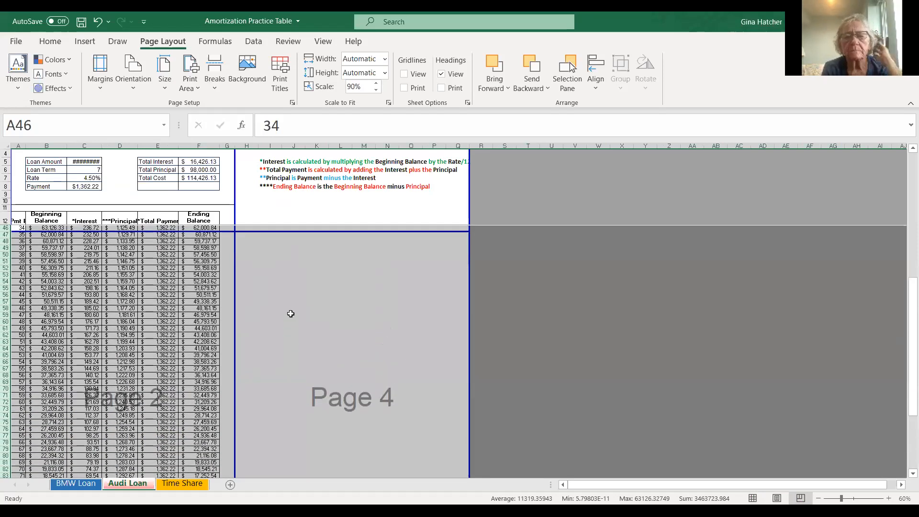
scroll(291, 313, "up", 2)
scroll(290, 313, "up", 1)
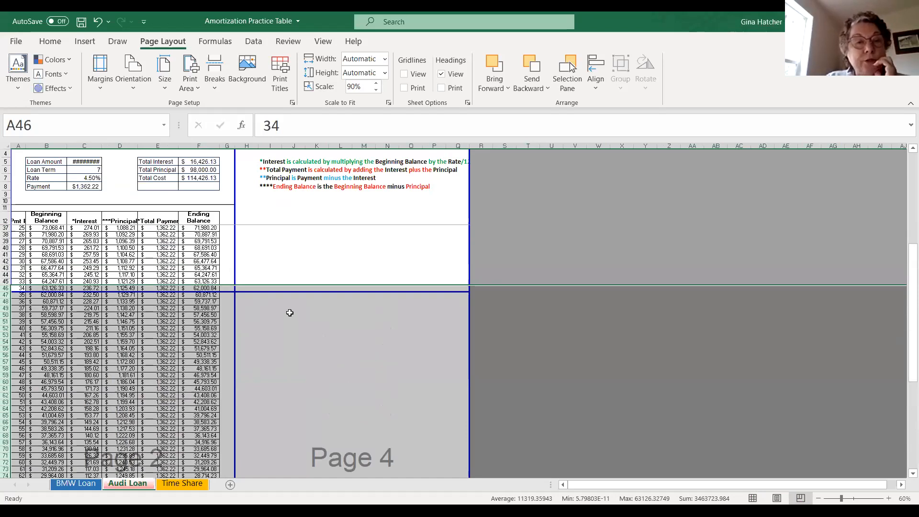
scroll(290, 313, "up", 8)
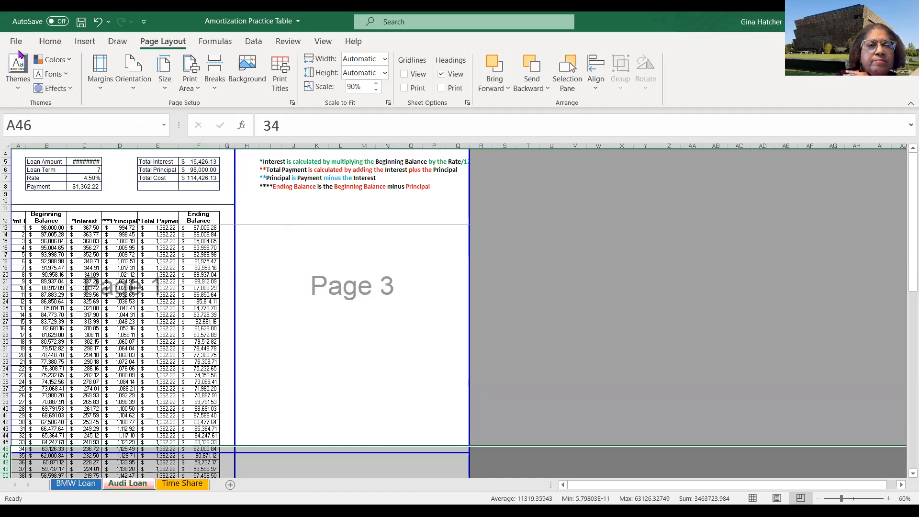
left_click(753, 499)
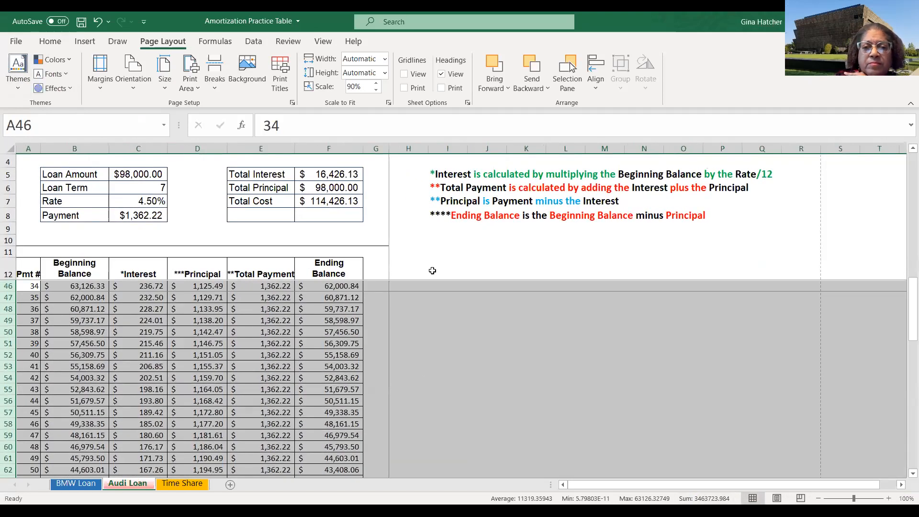
scroll(432, 271, "up", 2)
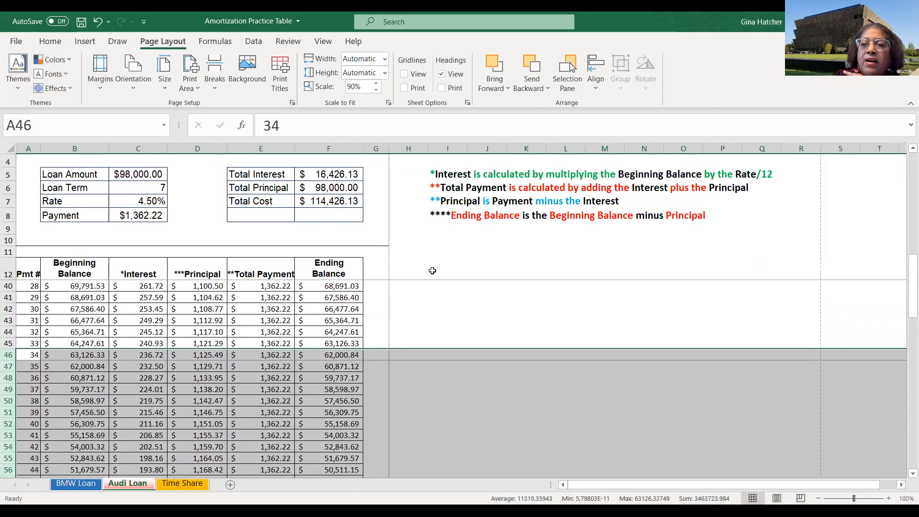
scroll(432, 271, "down", 2)
scroll(432, 271, "up", 7)
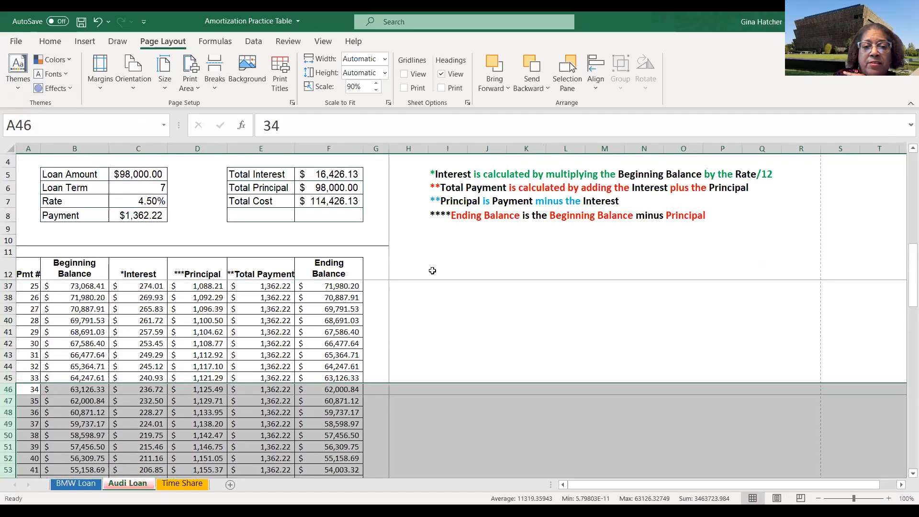
scroll(432, 271, "up", 4)
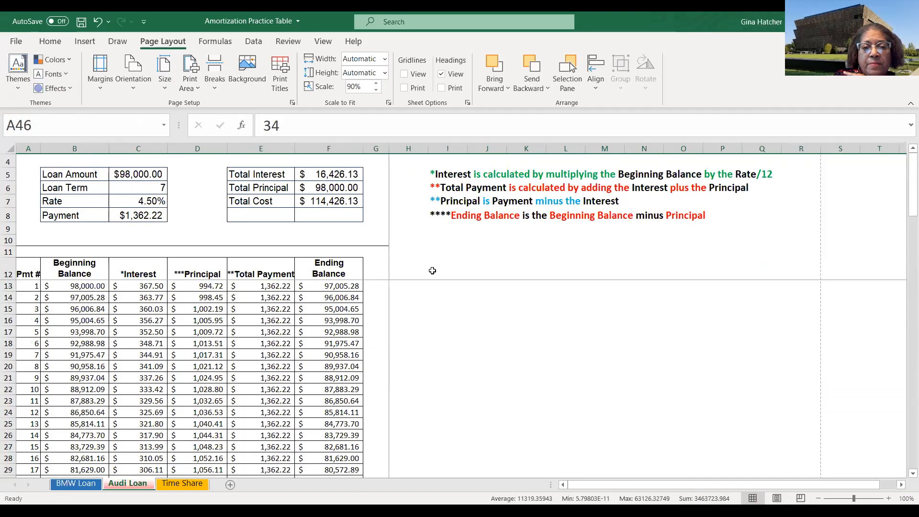
- Open the print preview and page forward and back through the four pages of the Audi Loan sheet
left_click(15, 42)
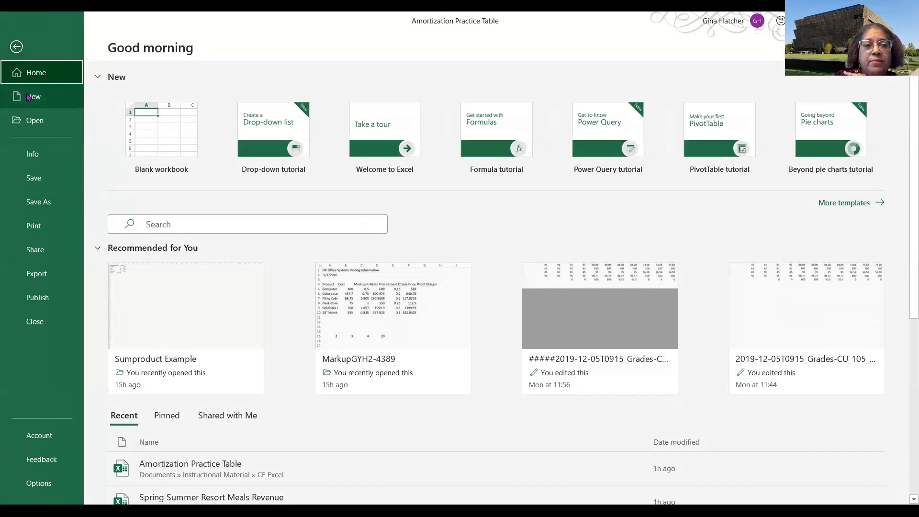
left_click(40, 229)
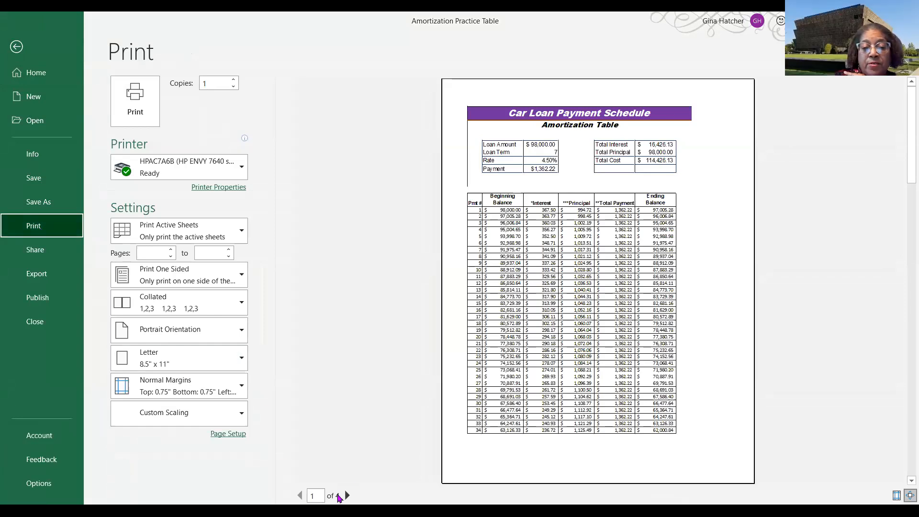
left_click(348, 496)
left_click(348, 495)
left_click(348, 496)
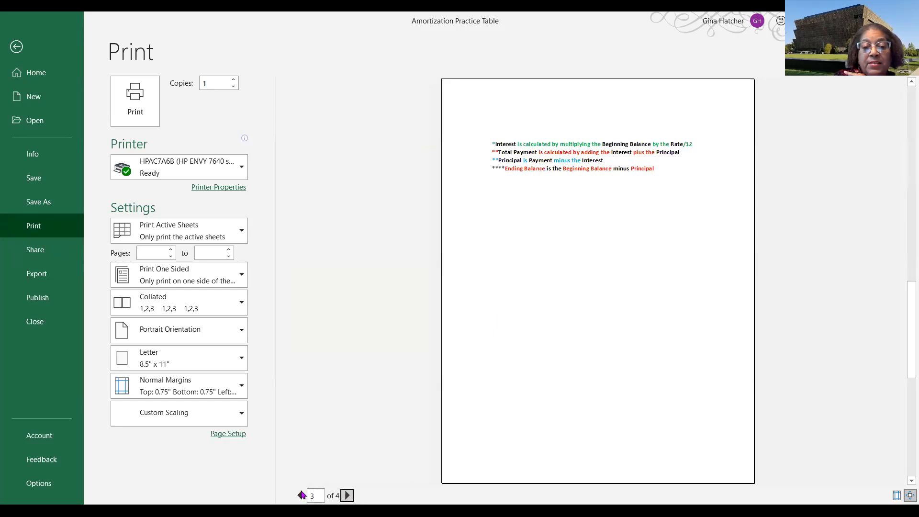
left_click(301, 496)
left_click(301, 496)
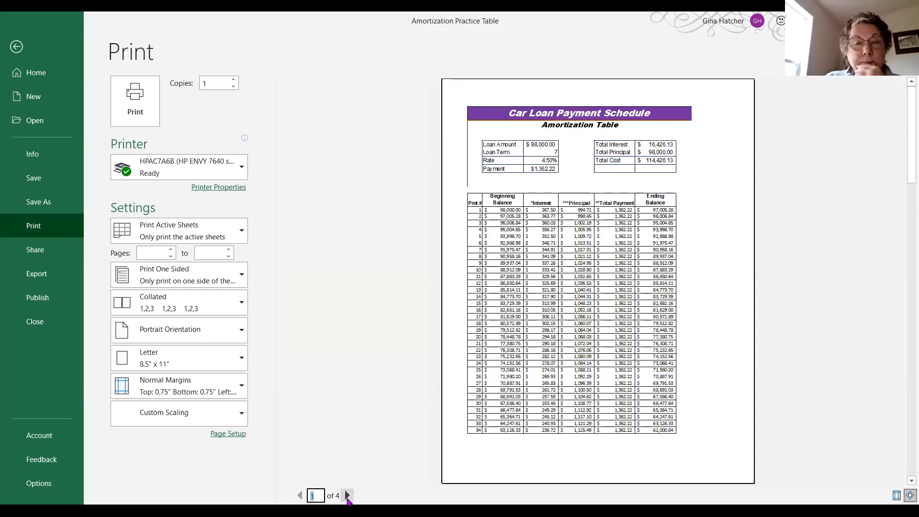
left_click(212, 330)
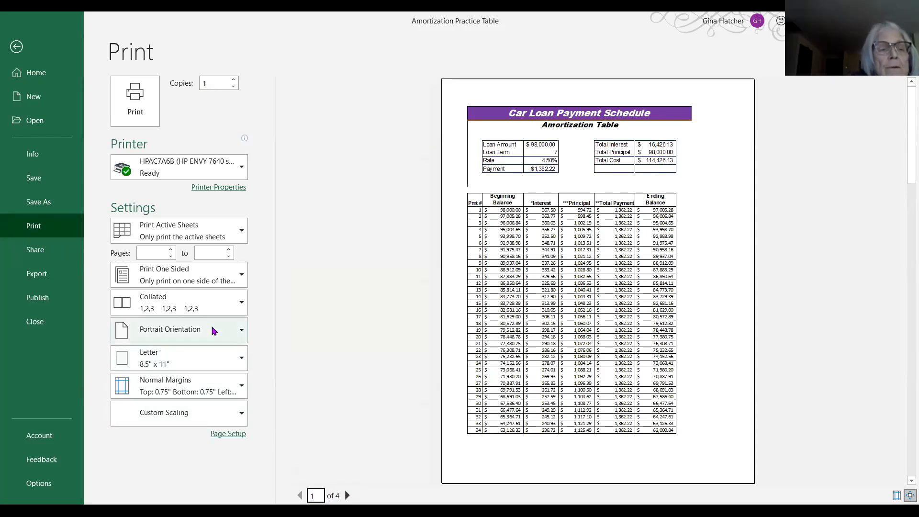
- Change the page orientation to Landscape and page forward and back through the preview pages
left_click(193, 388)
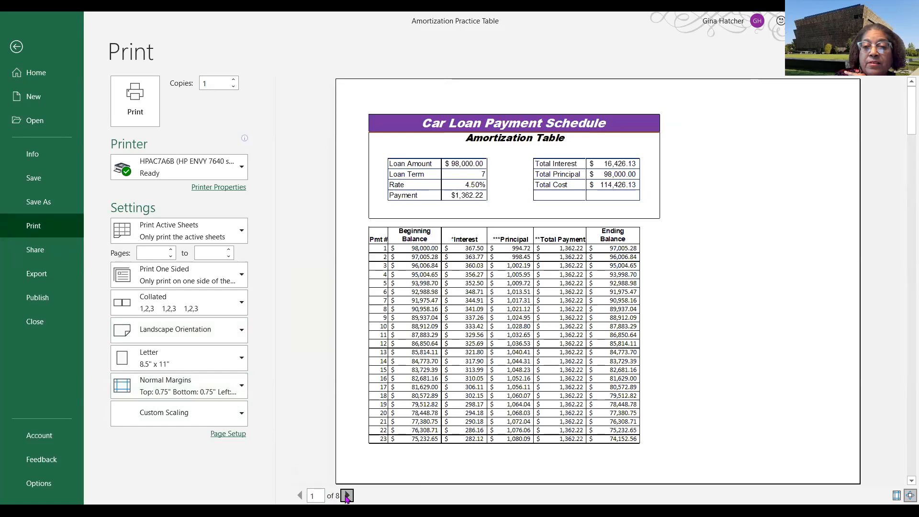
left_click(347, 496)
left_click(347, 496)
left_click(348, 496)
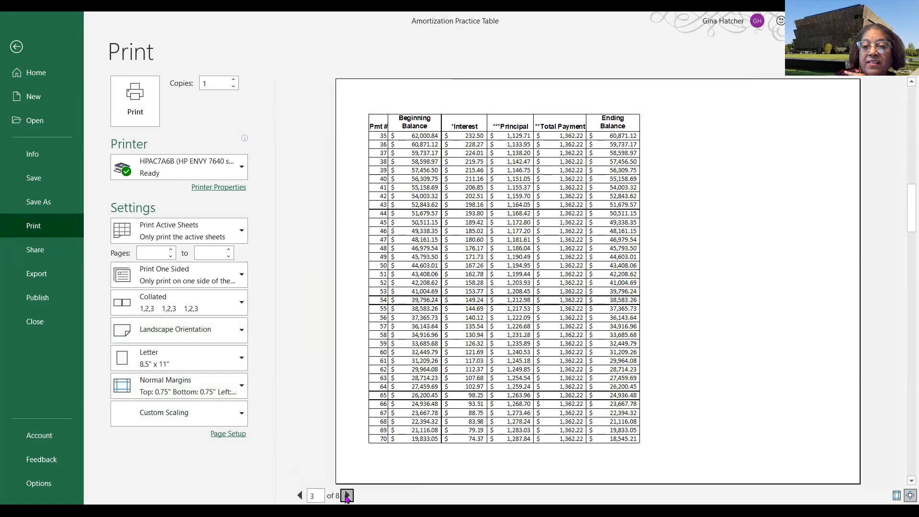
left_click(348, 496)
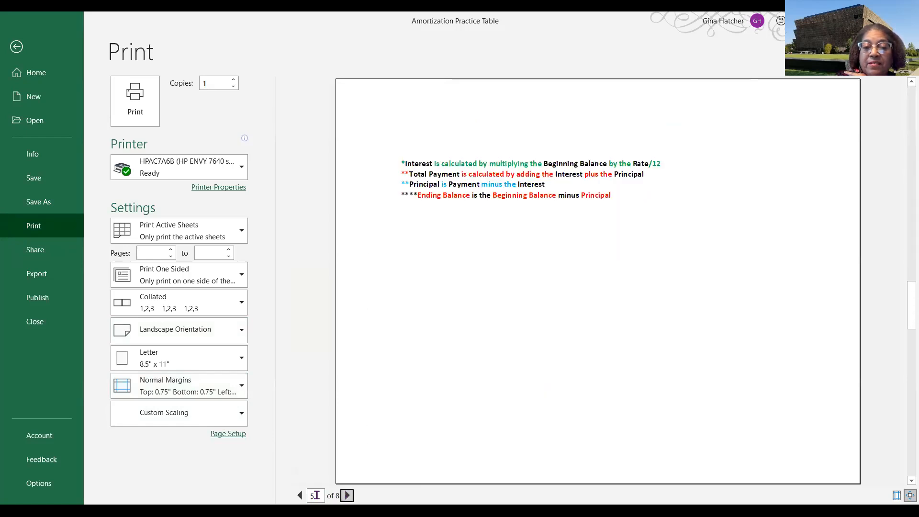
left_click(300, 496)
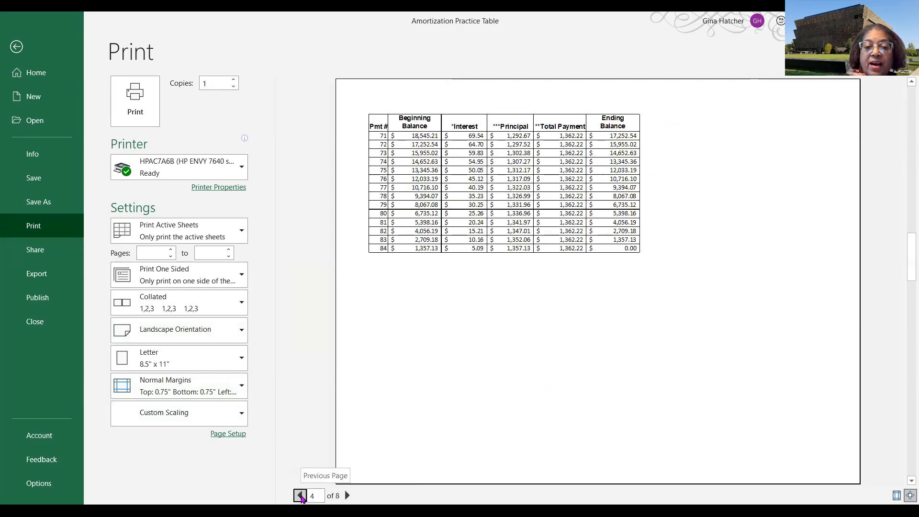
left_click(300, 496)
left_click(301, 496)
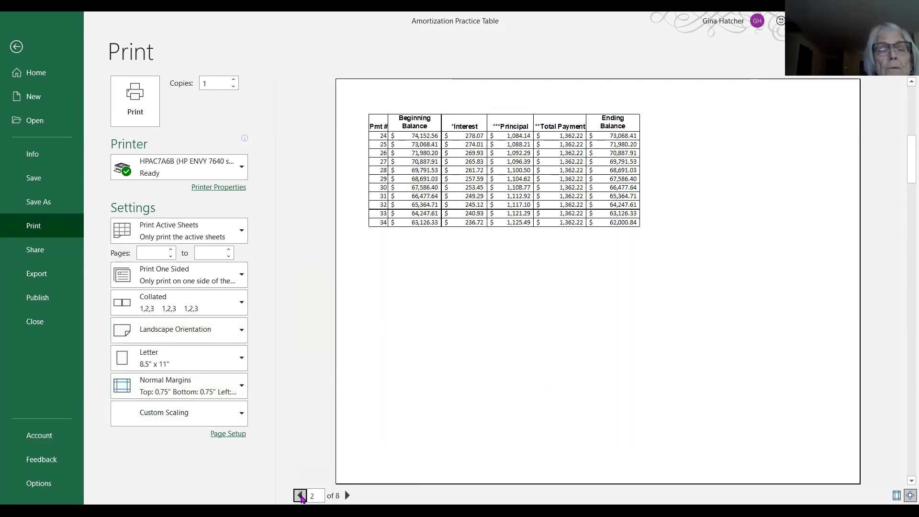
left_click(300, 496)
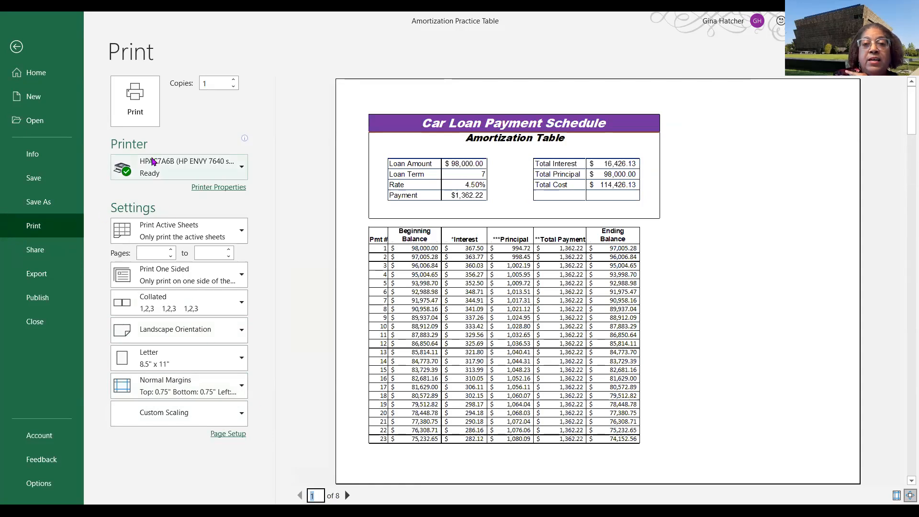
- Return to the worksheet and reopen the print preview
mouse_move(152, 162)
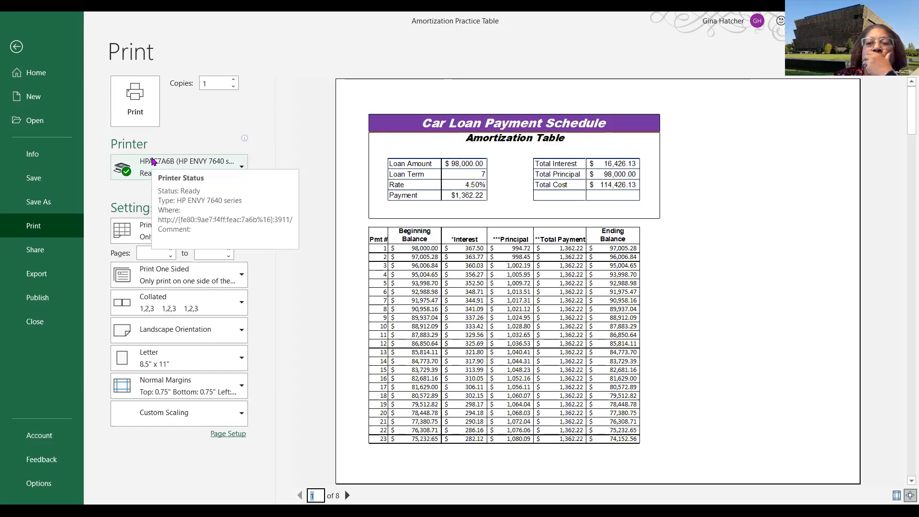
left_click(18, 47)
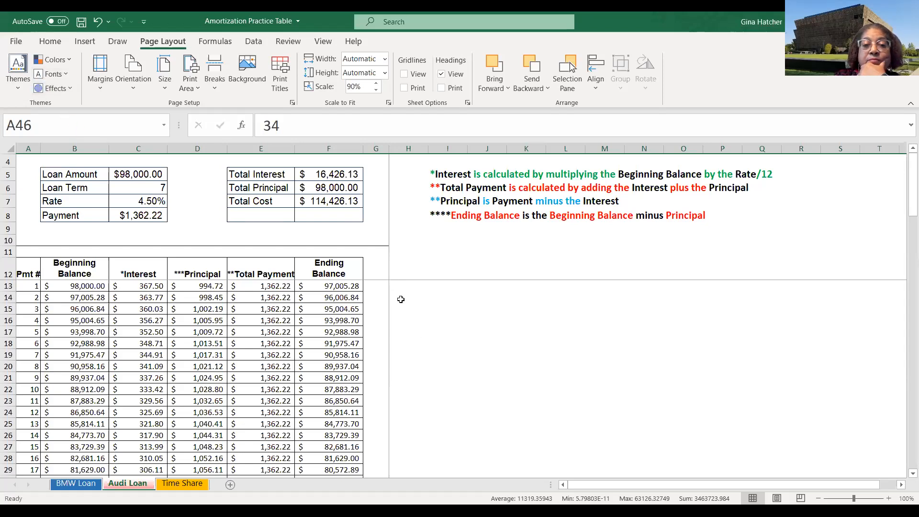
left_click(20, 42)
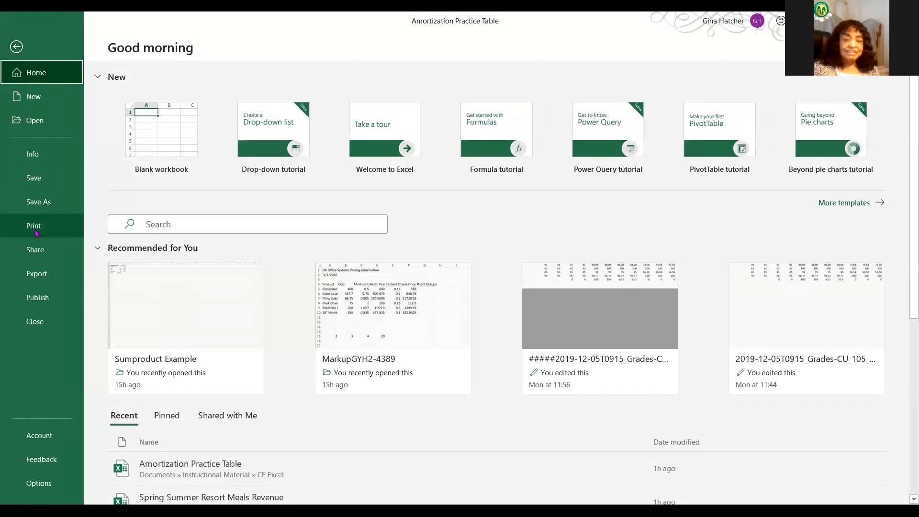
left_click(35, 229)
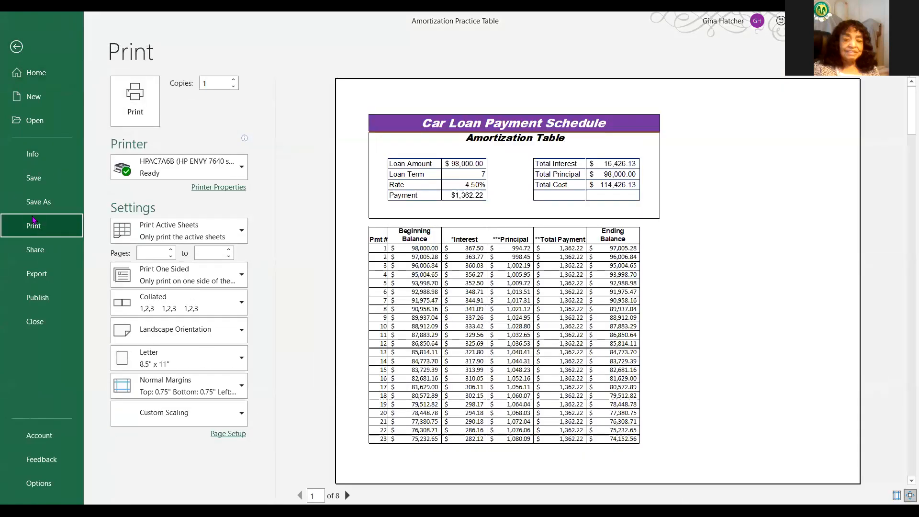
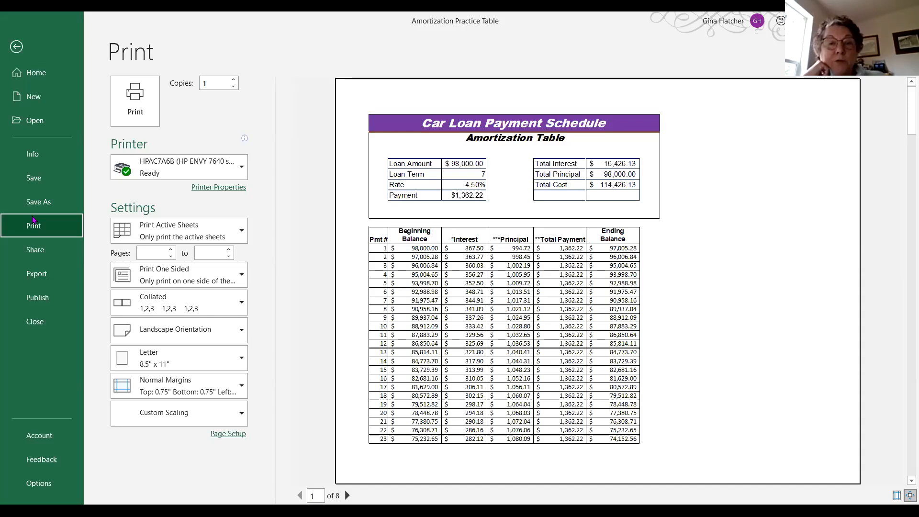
- Close the print preview and copy the formula notes block beside the Audi Loan schedule
left_click(17, 46)
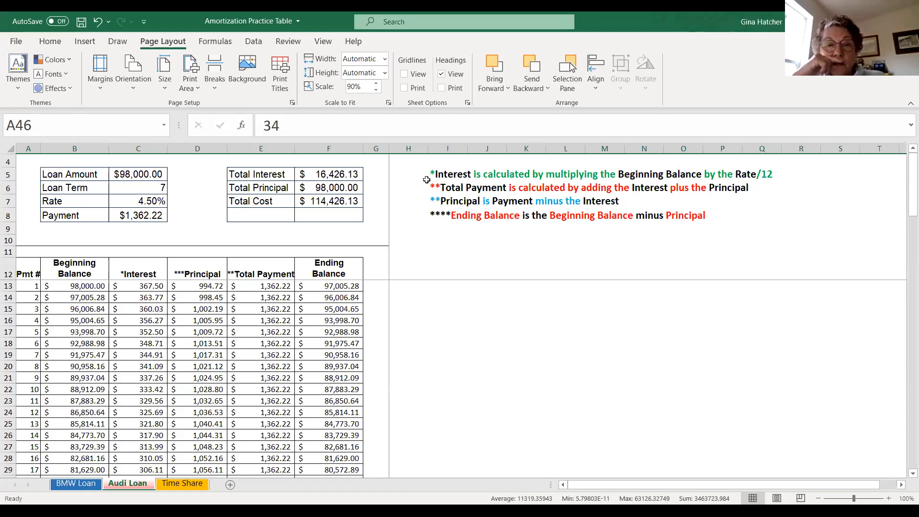
left_click(444, 173)
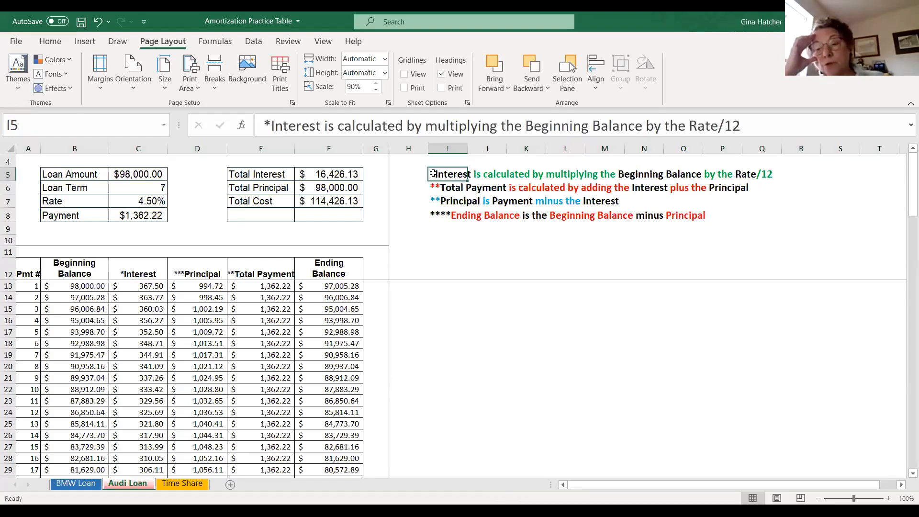
left_click_drag(434, 173, 774, 224)
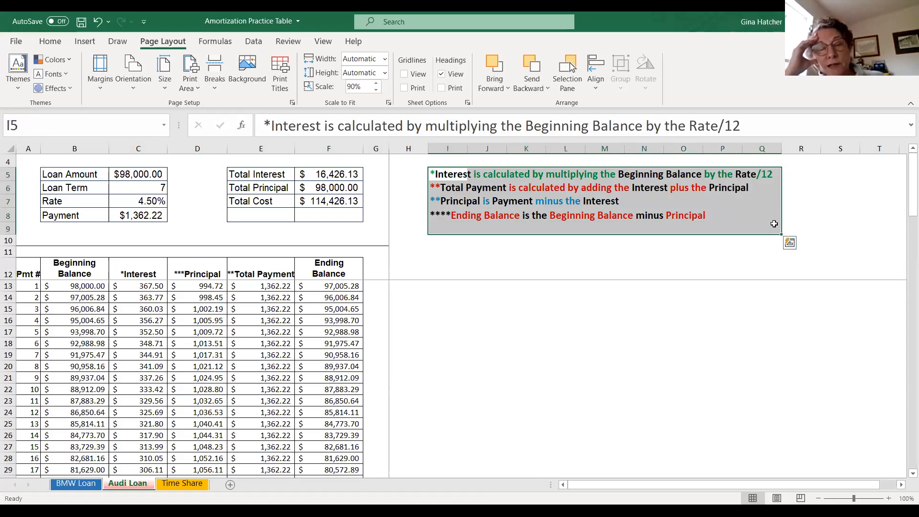
right_click(697, 218)
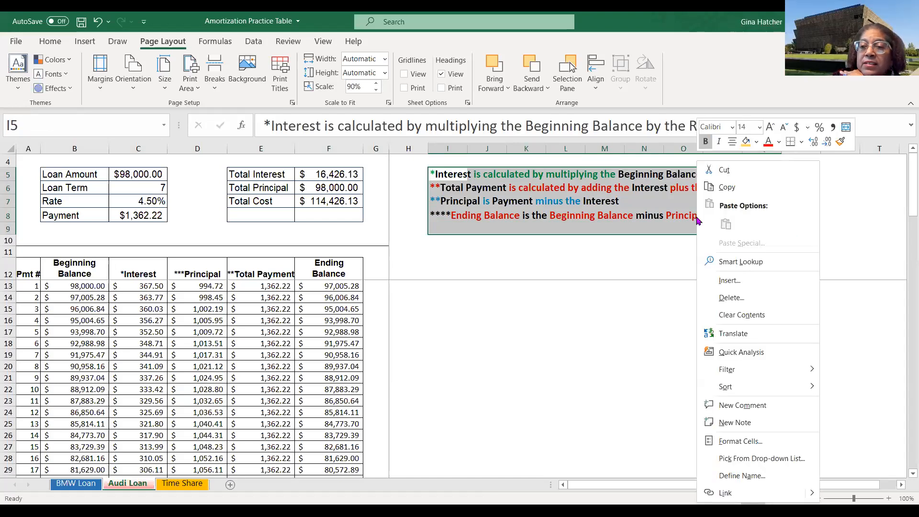
left_click(716, 186)
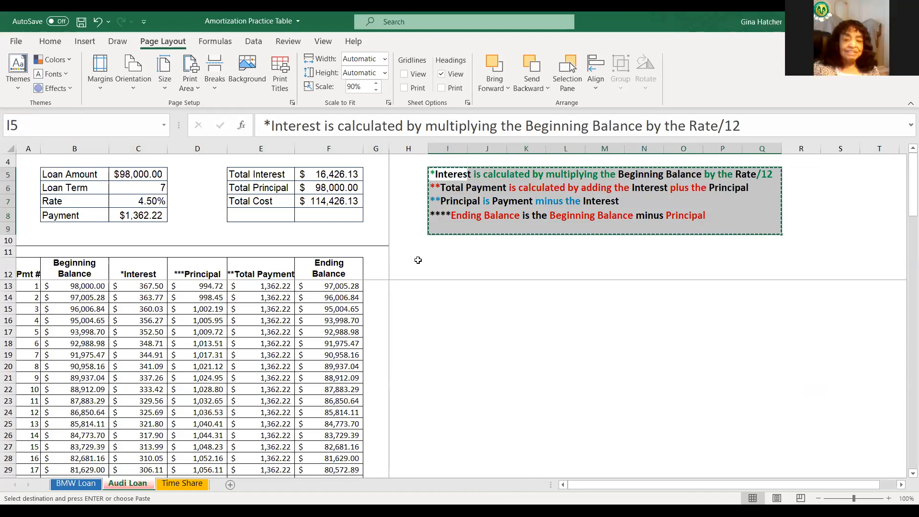
- Scroll down and up through the Audi Loan schedule to examine its rows
scroll(281, 267, "down", 10)
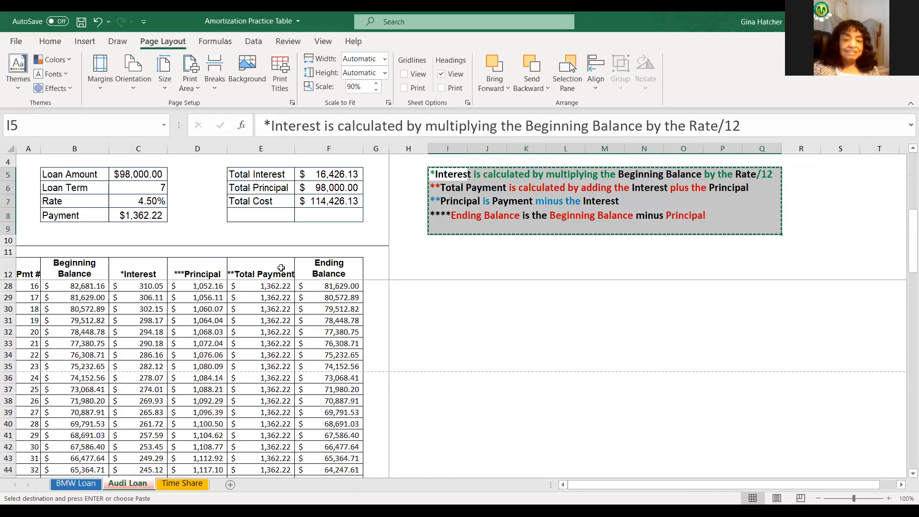
scroll(343, 359, "up", 5)
scroll(343, 359, "down", 2)
scroll(343, 359, "down", 20)
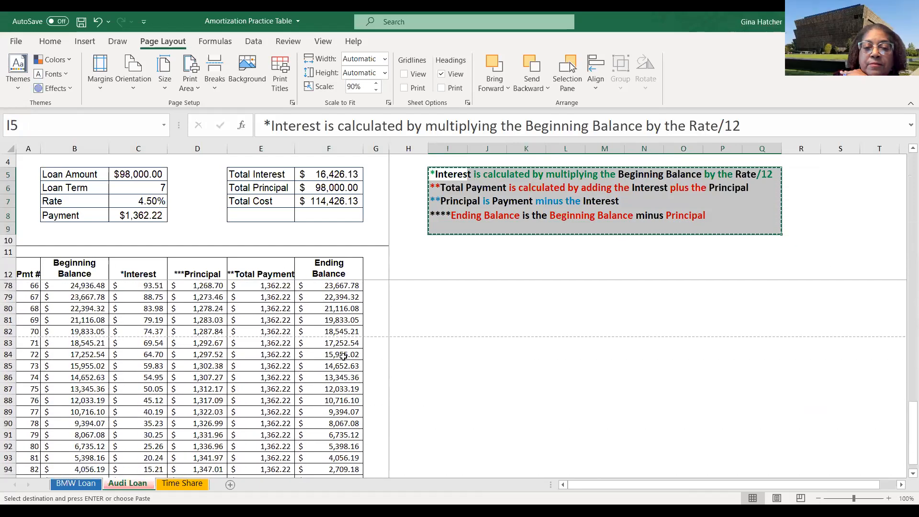
scroll(342, 357, "up", 16)
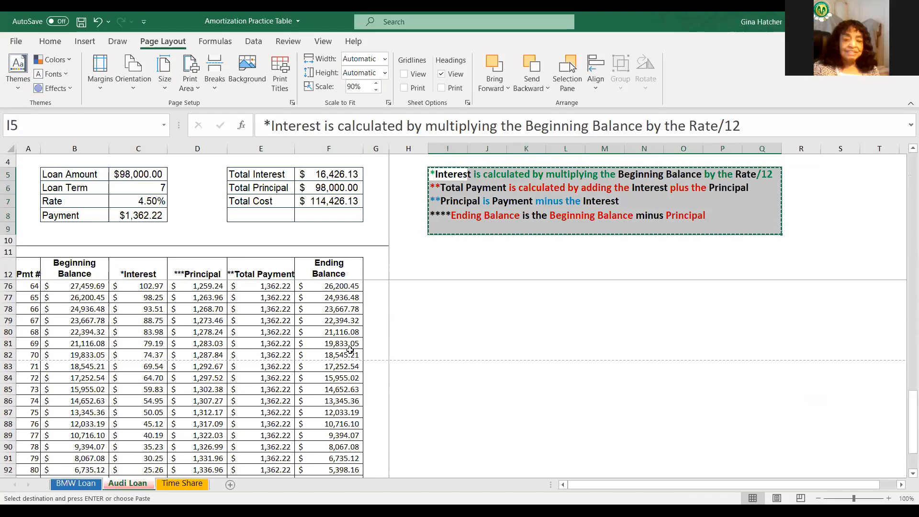
scroll(373, 337, "up", 12)
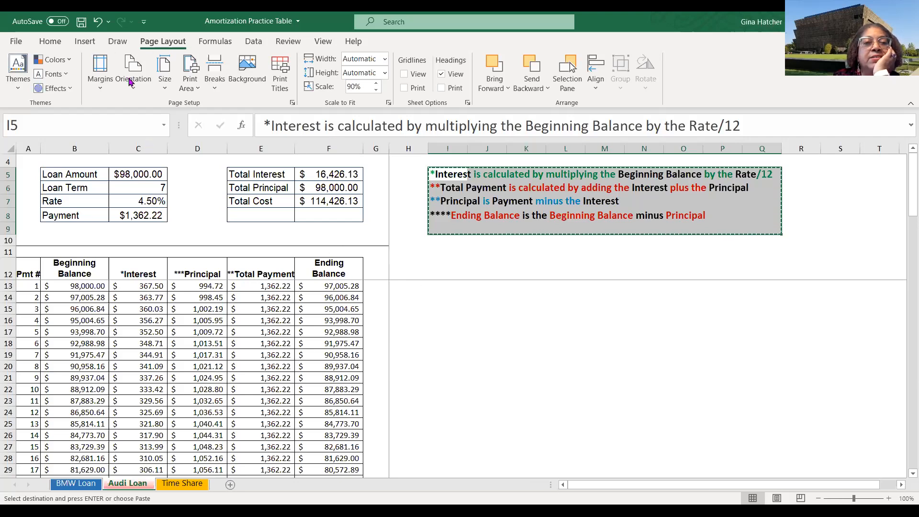
left_click(48, 46)
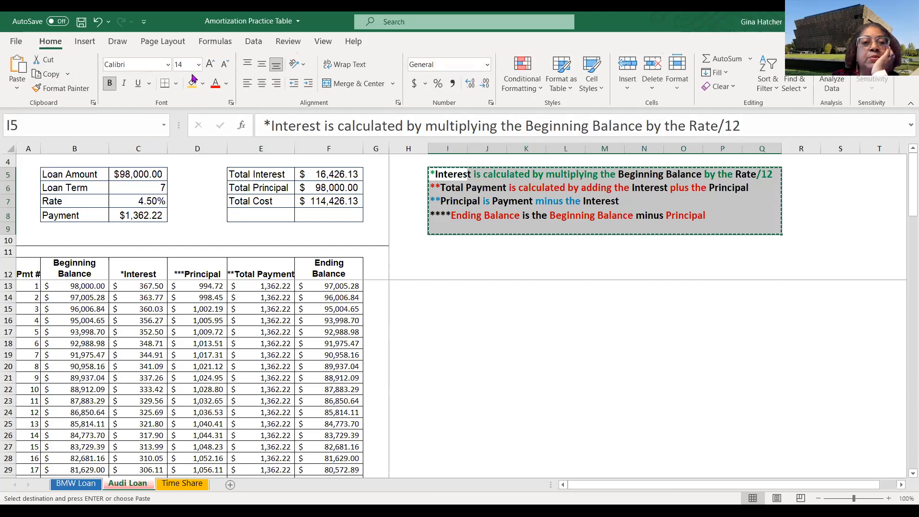
left_click(84, 42)
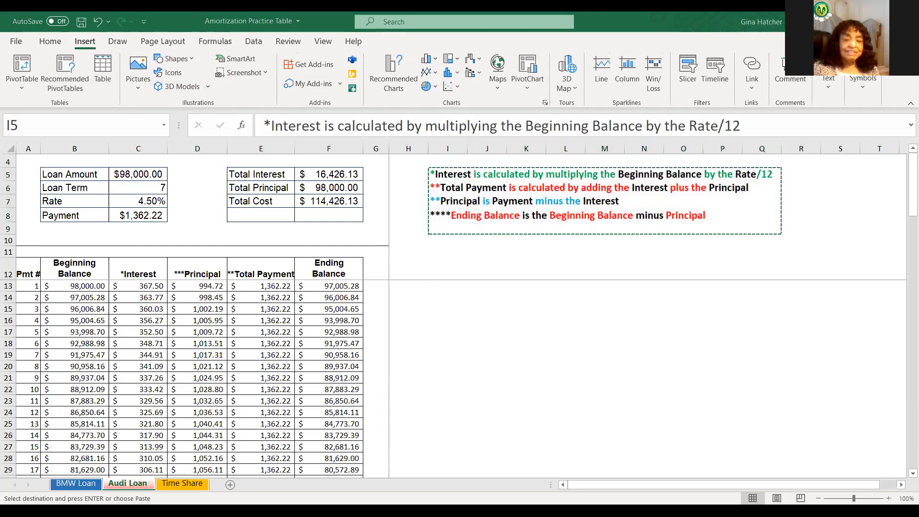
left_click(789, 94)
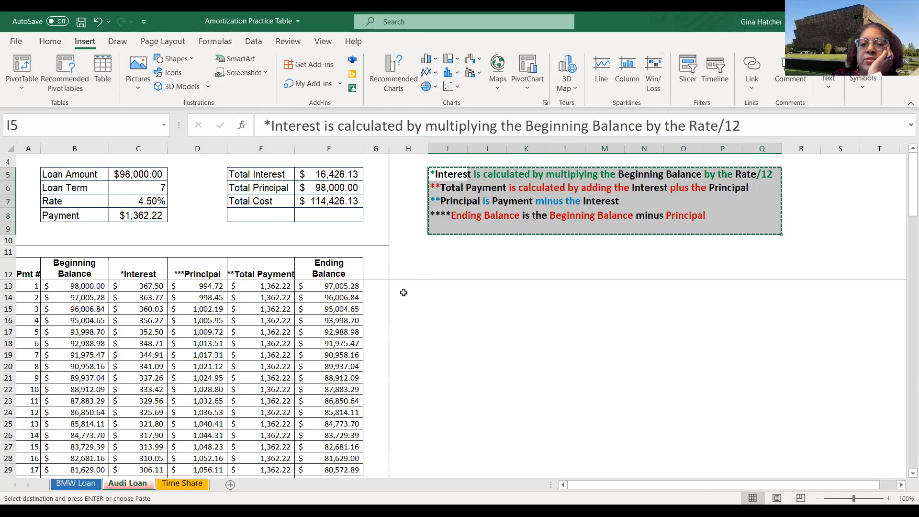
- Scroll to the end of the Audi Loan schedule and back to the top
scroll(406, 296, "down", 11)
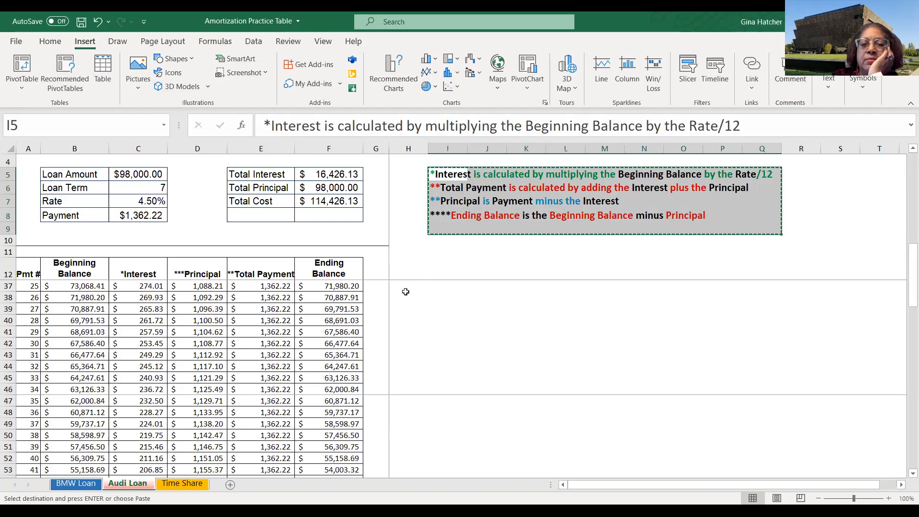
scroll(404, 304, "down", 13)
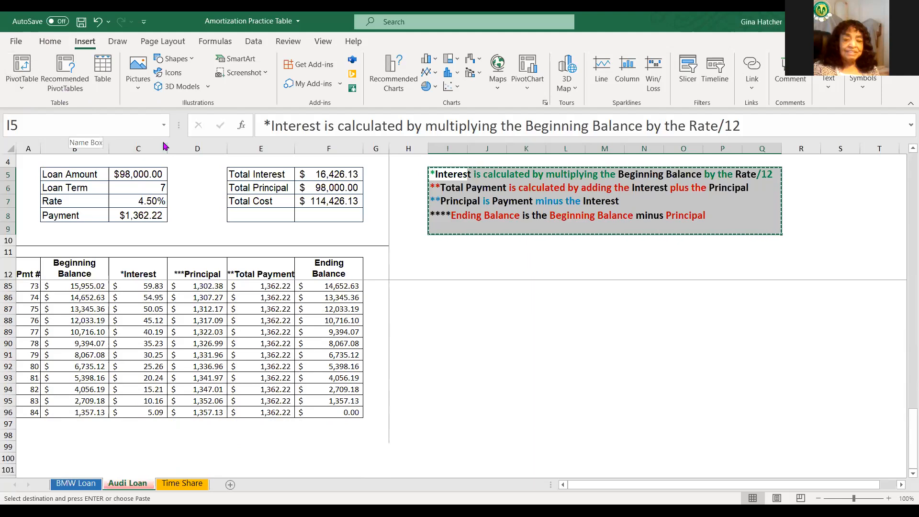
left_click(56, 430)
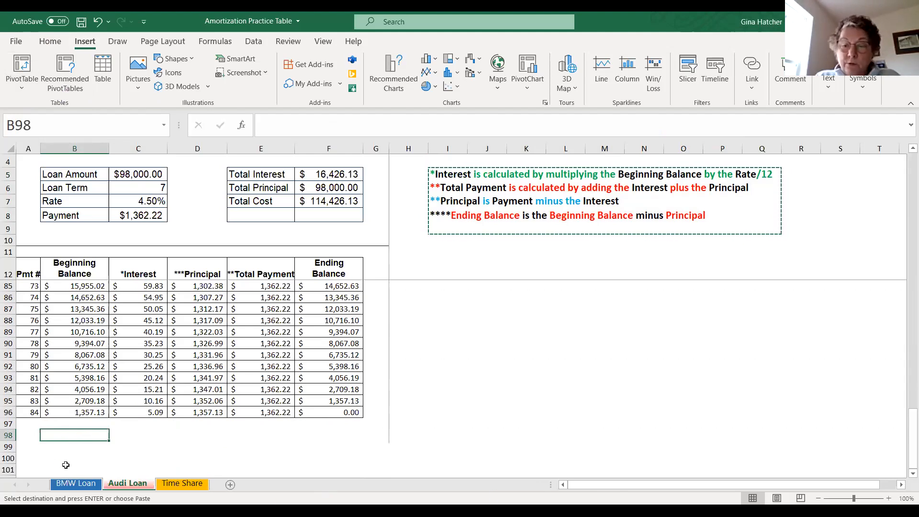
scroll(72, 435, "up", 18)
scroll(60, 390, "up", 6)
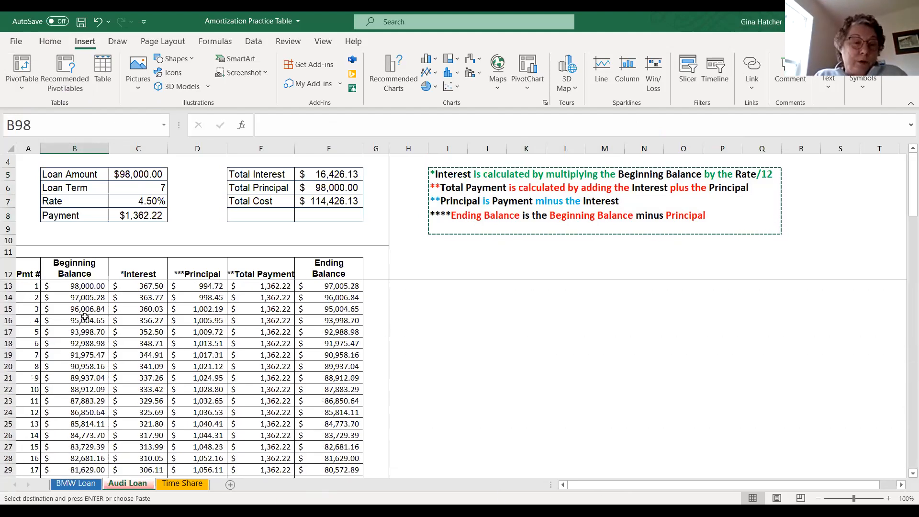
- Try to add a new comment to cell B9 below the loan inputs
left_click(58, 232)
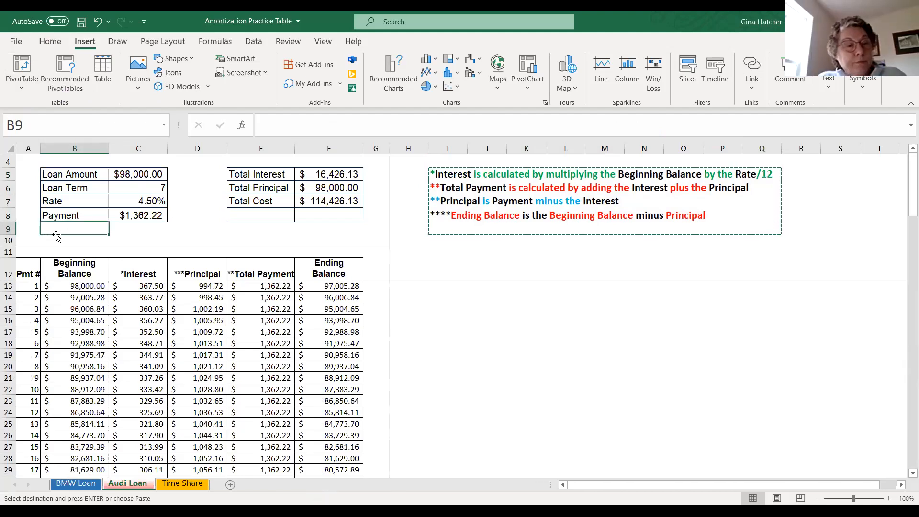
left_click(791, 91)
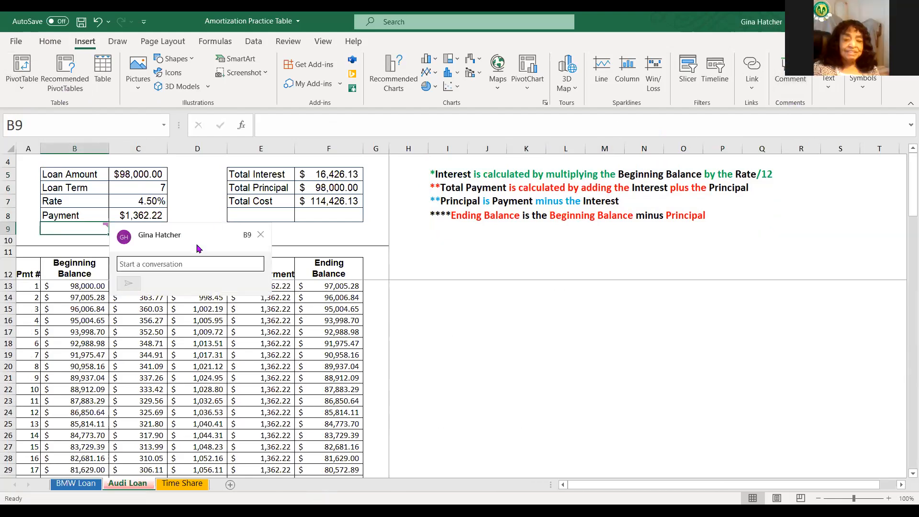
right_click(130, 263)
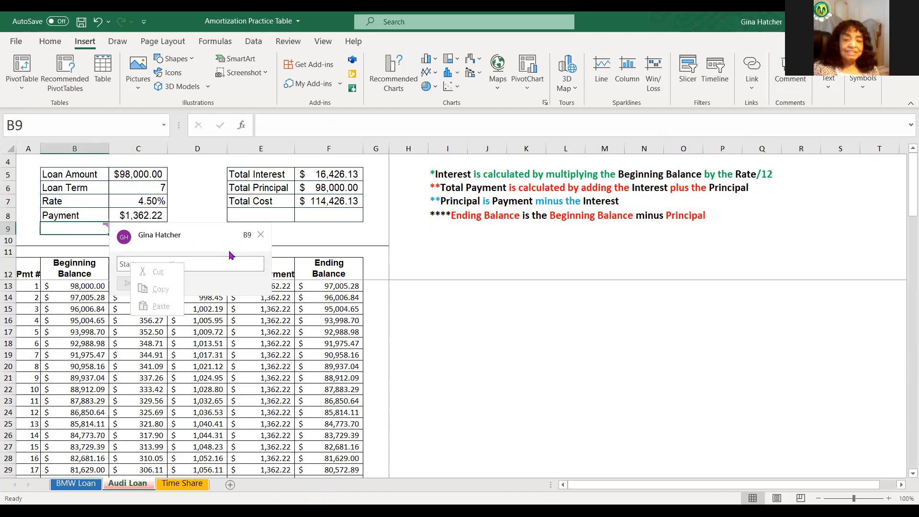
left_click_drag(110, 234, 367, 233)
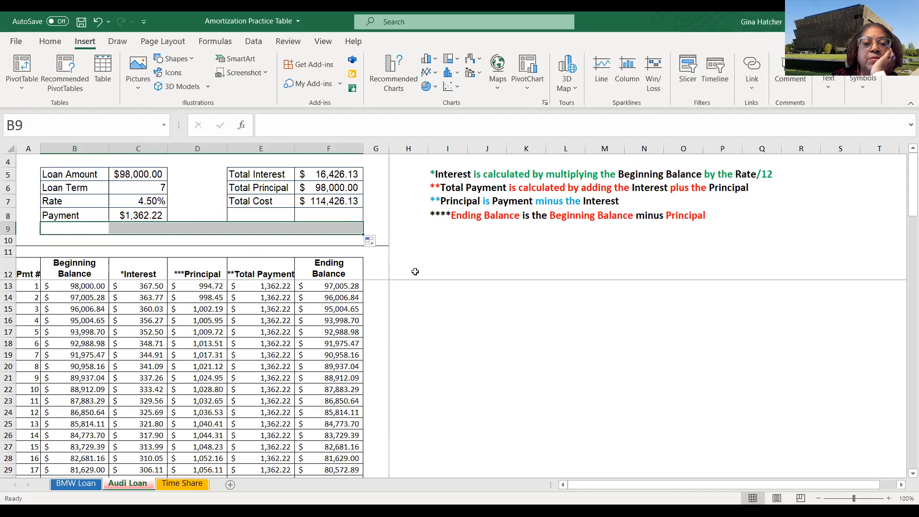
left_click(479, 331)
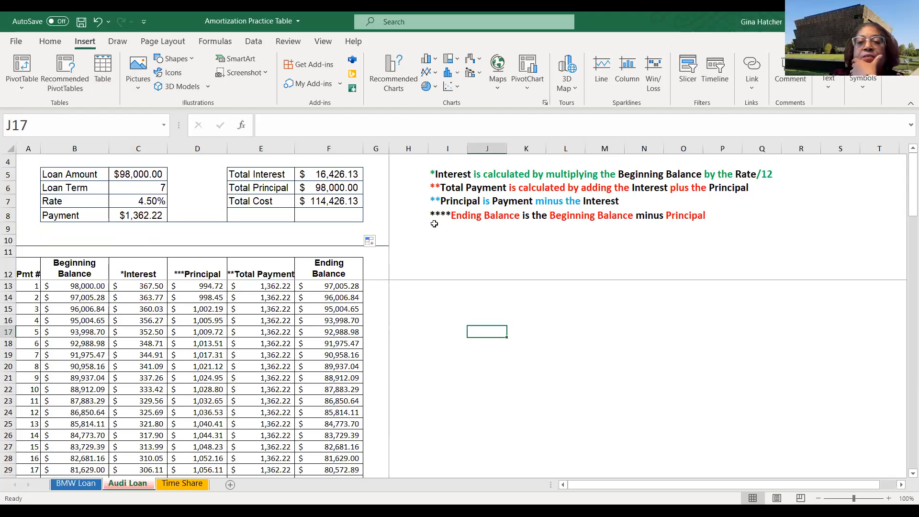
- Cut the formula notes block and paste it into cell A1 of a newly inserted sheet
left_click(461, 259)
left_click_drag(430, 169, 785, 221)
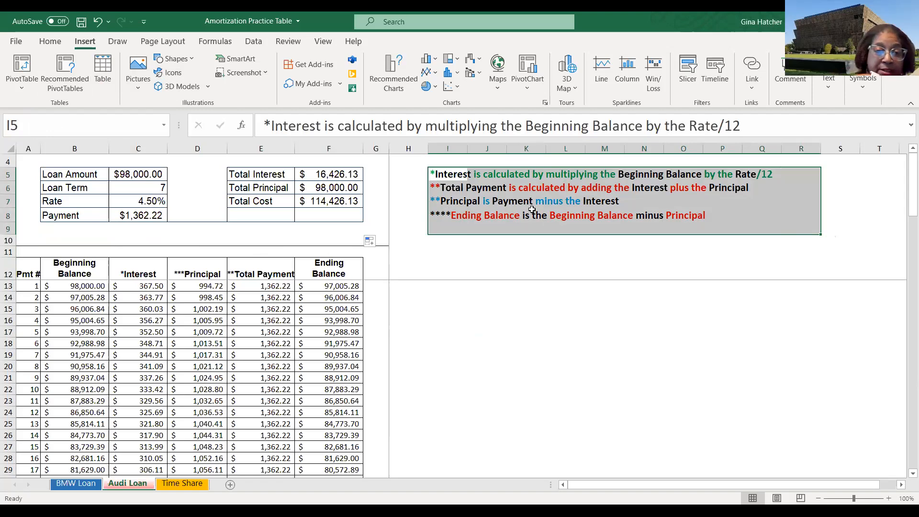
right_click(472, 193)
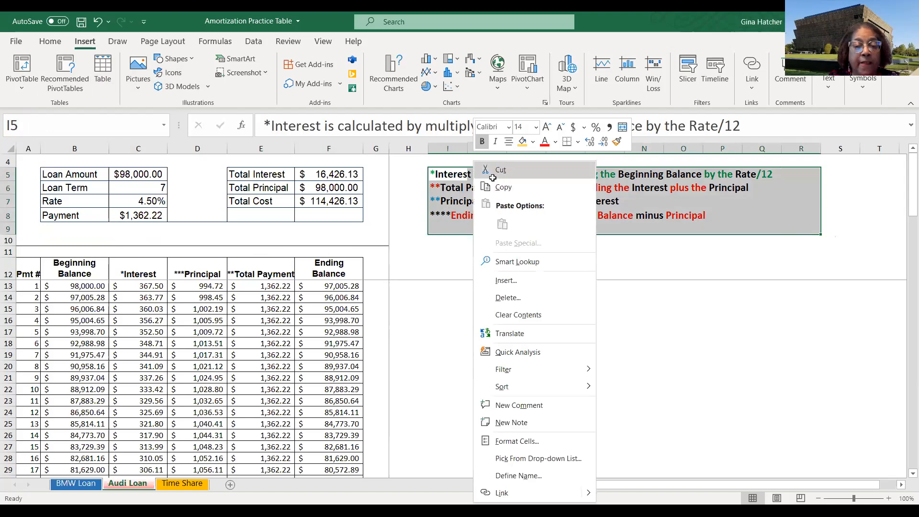
left_click(499, 171)
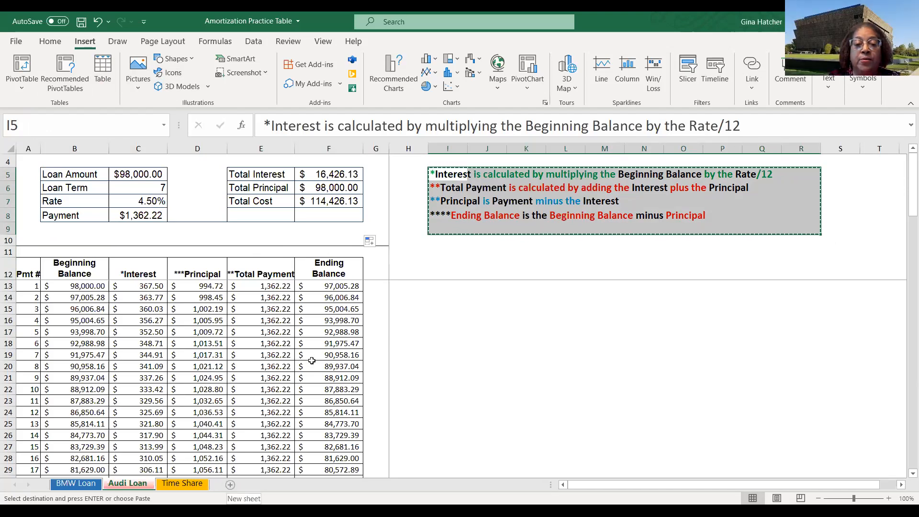
left_click(230, 485)
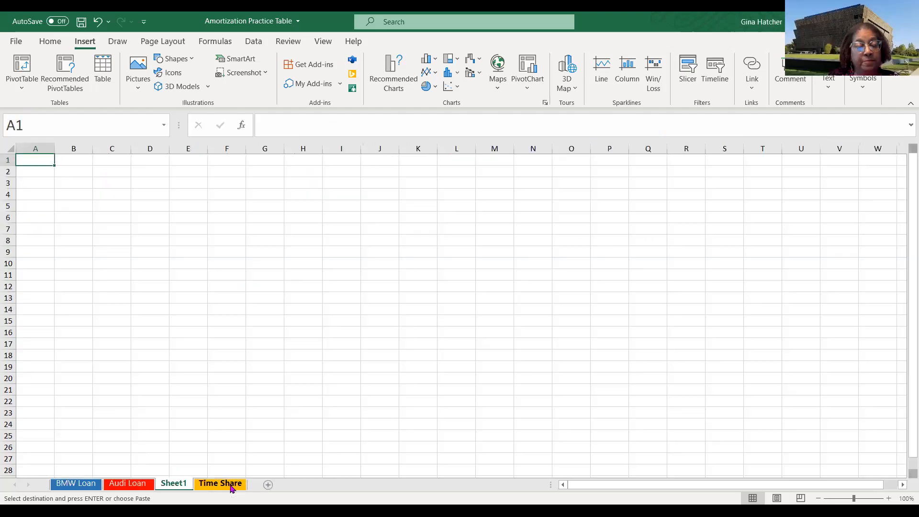
right_click(32, 161)
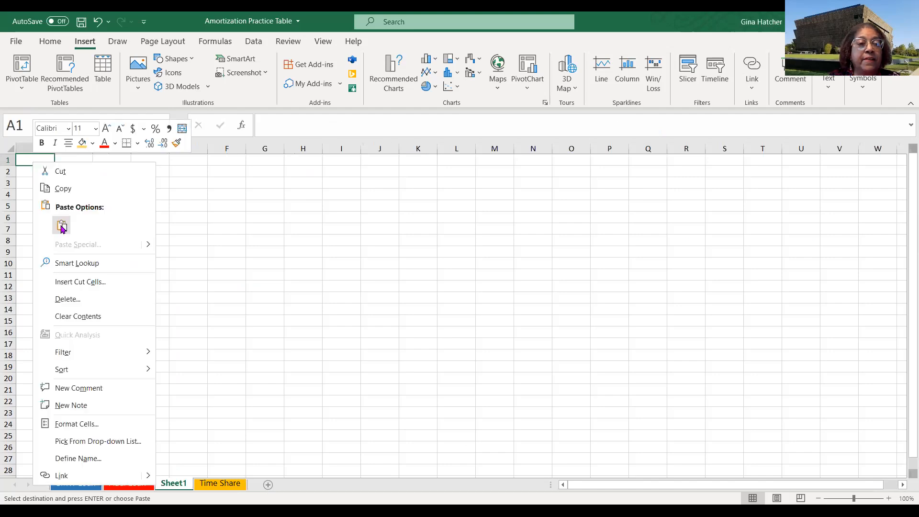
left_click(62, 226)
- Paste a list of all defined names starting at cell A6 of the new sheet and widen column A to fit them
left_click(180, 319)
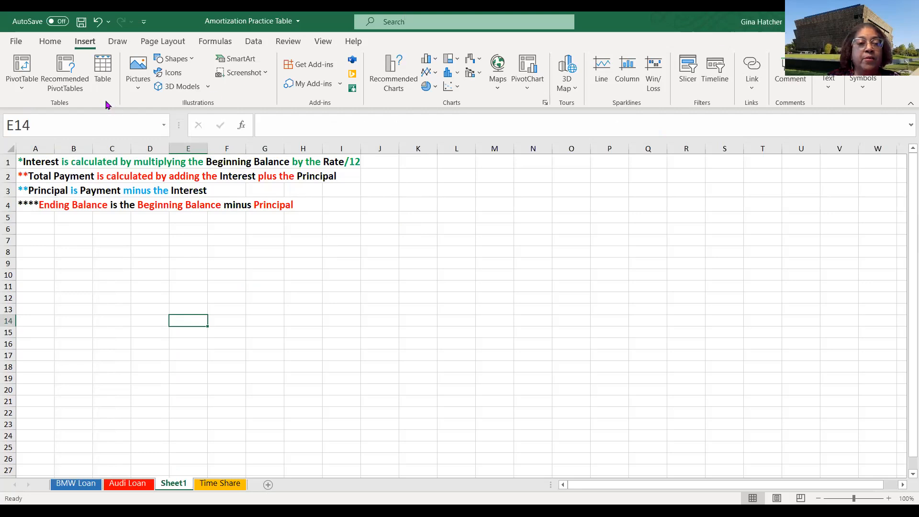
left_click(35, 227)
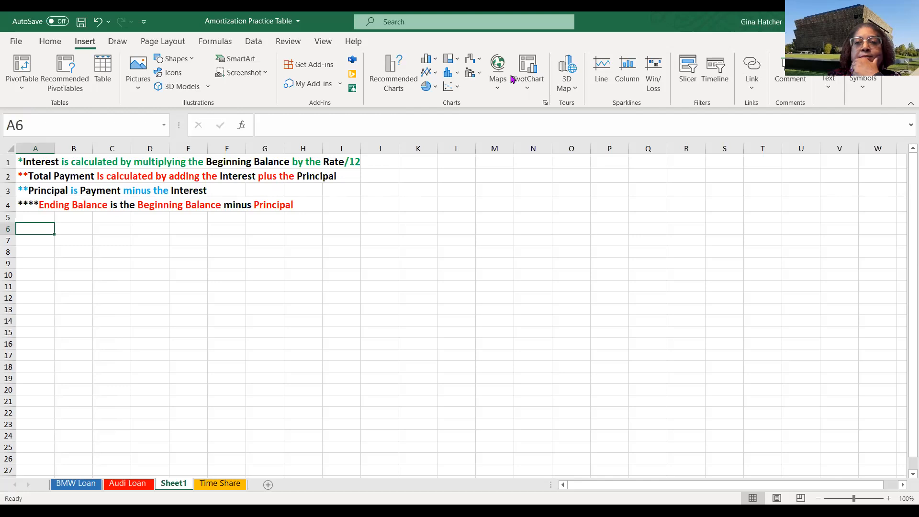
left_click(905, 222)
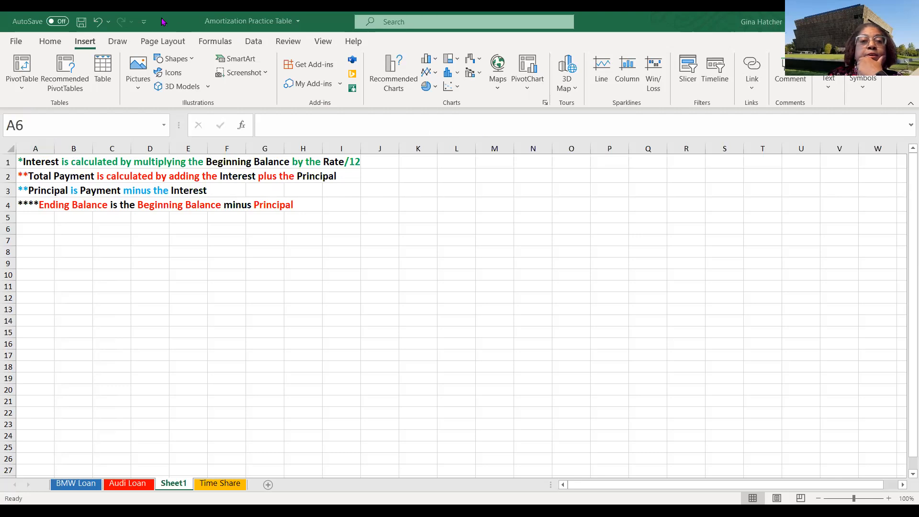
left_click(213, 43)
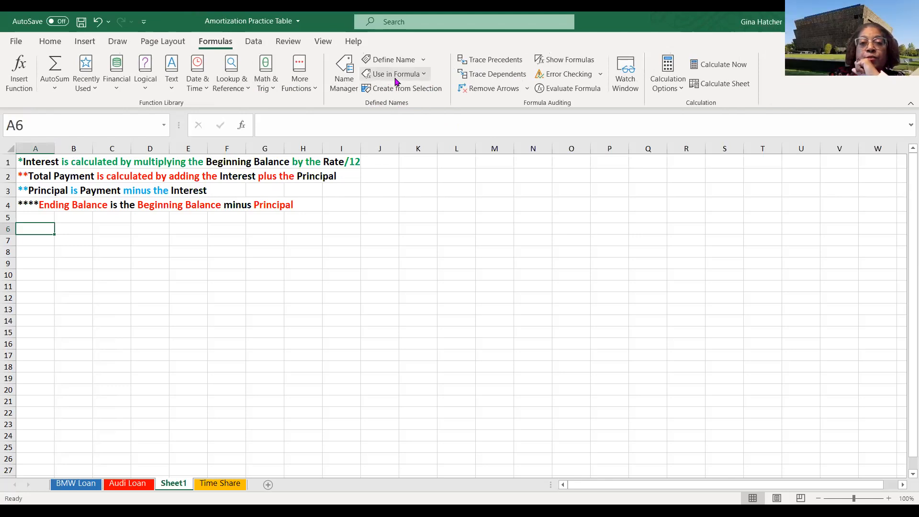
left_click(424, 76)
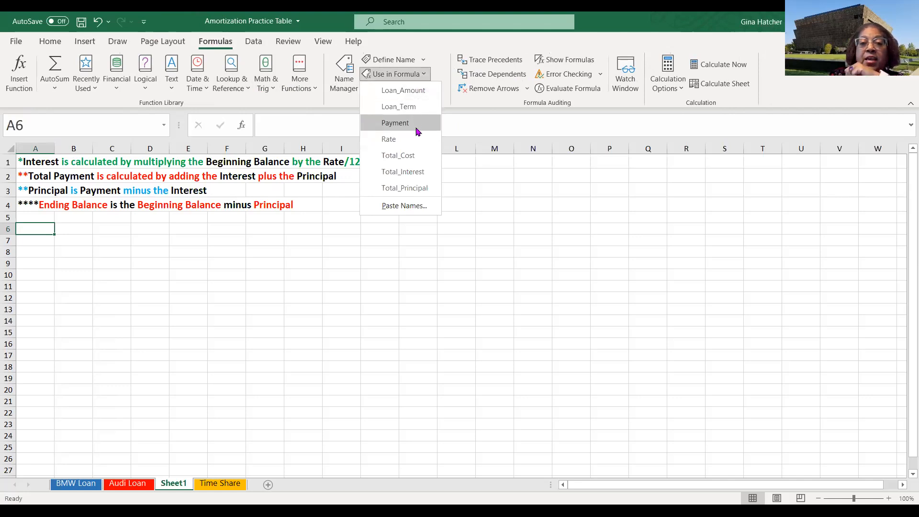
left_click(401, 206)
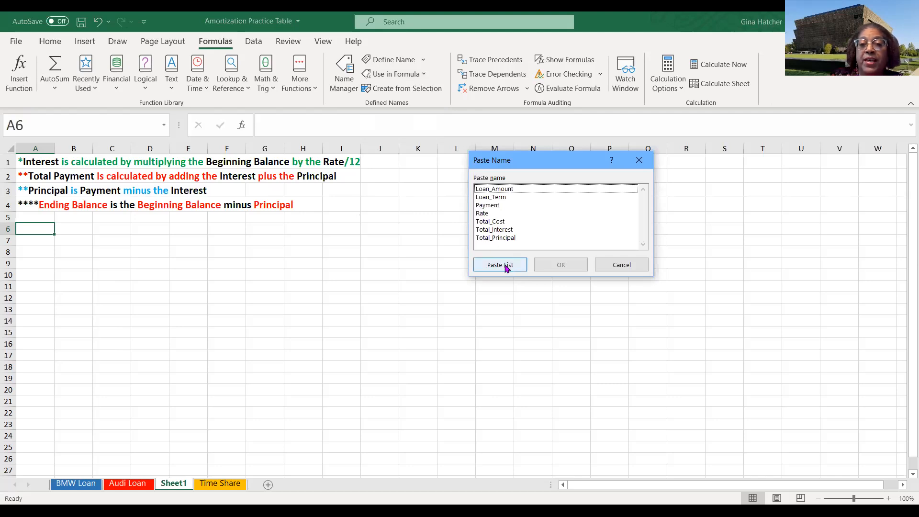
left_click(500, 265)
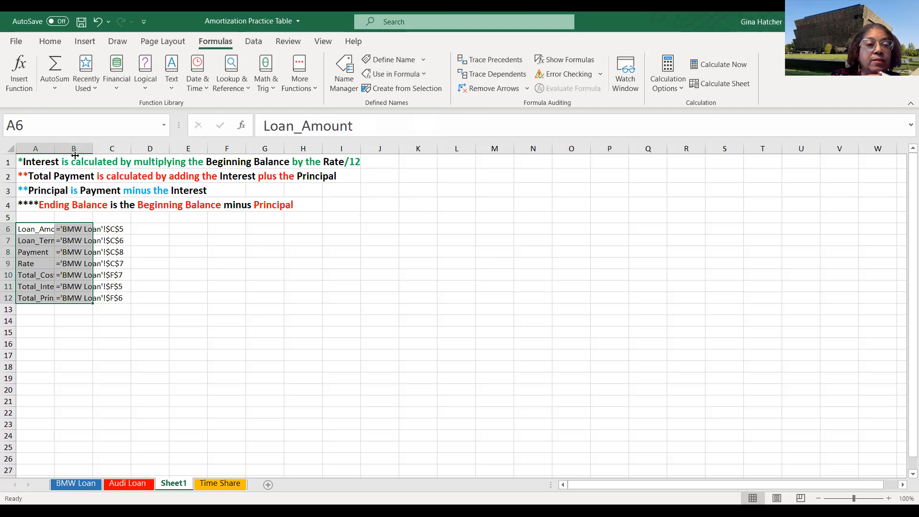
left_click_drag(54, 149, 76, 156)
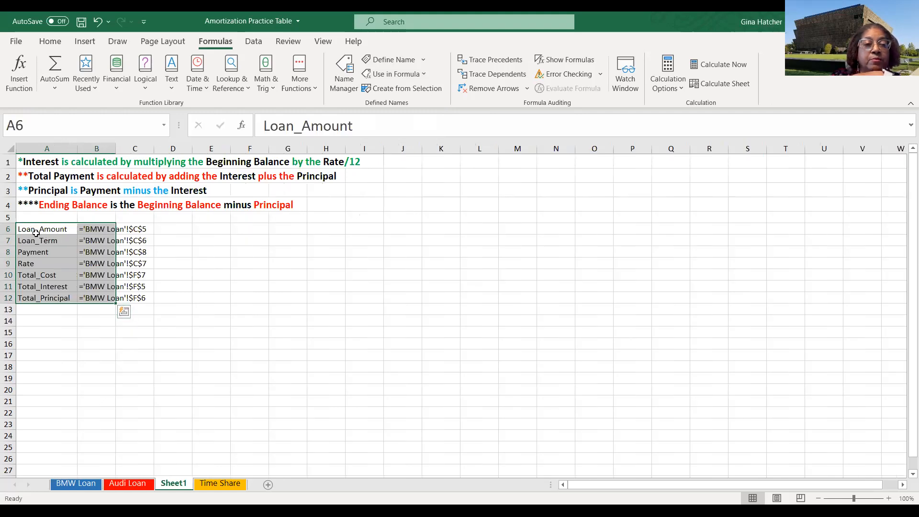
left_click(326, 311)
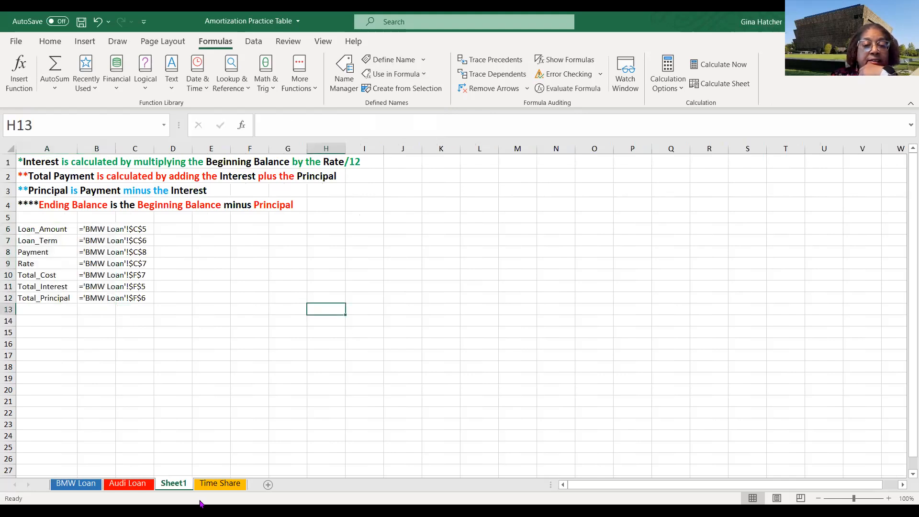
- Paste a list of all defined names starting at cell H17 of the BMW Loan sheet
left_click(130, 484)
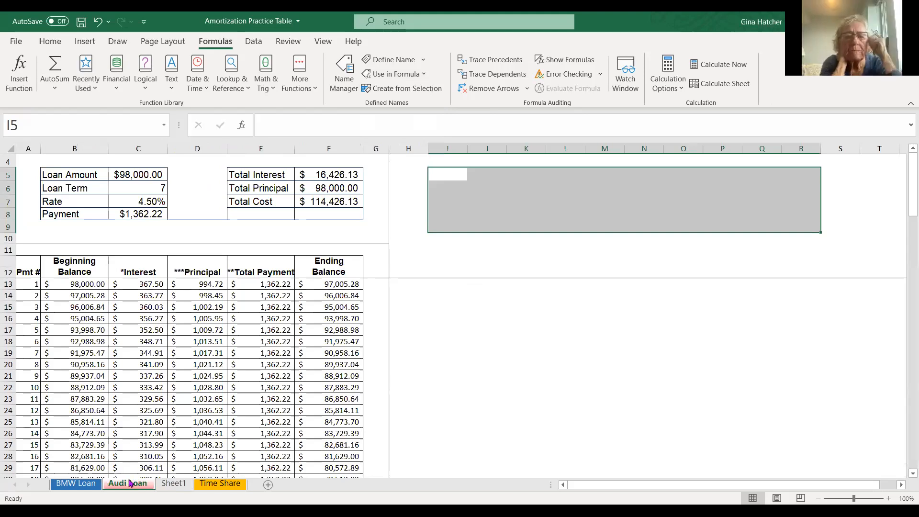
left_click(76, 483)
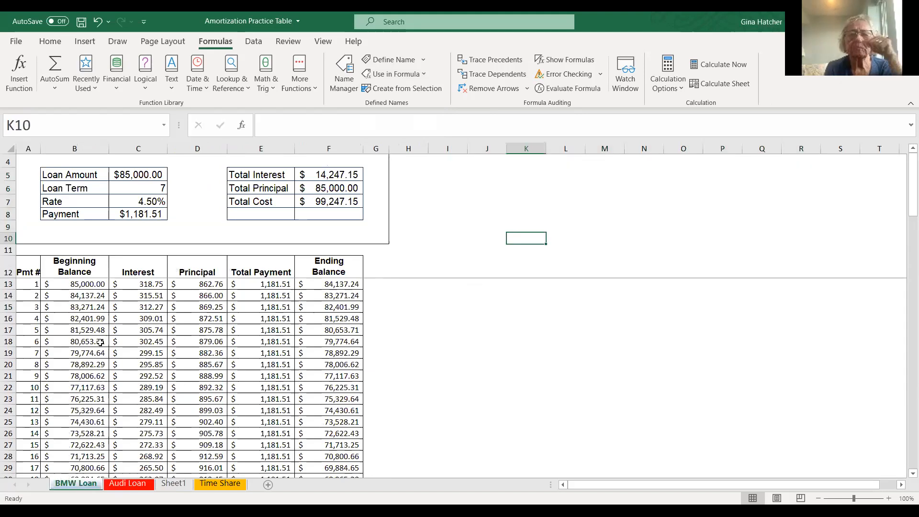
scroll(100, 343, "down", 1)
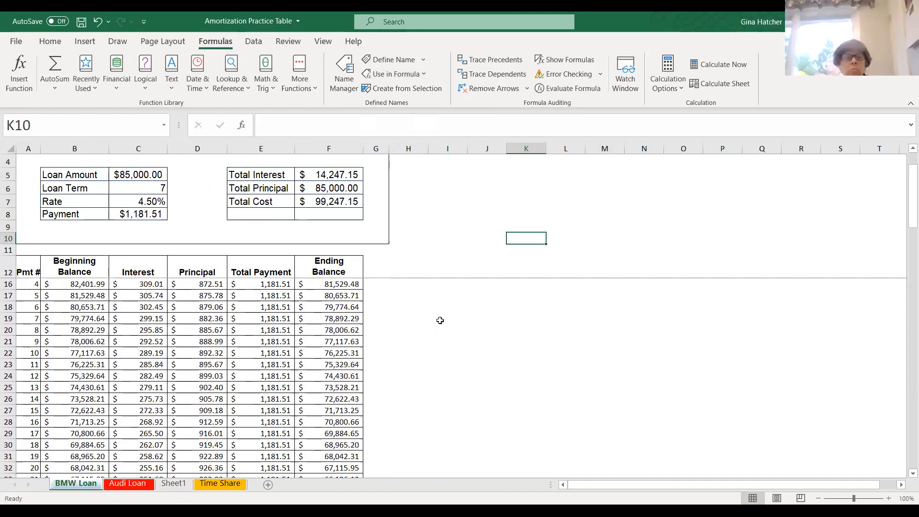
left_click(406, 298)
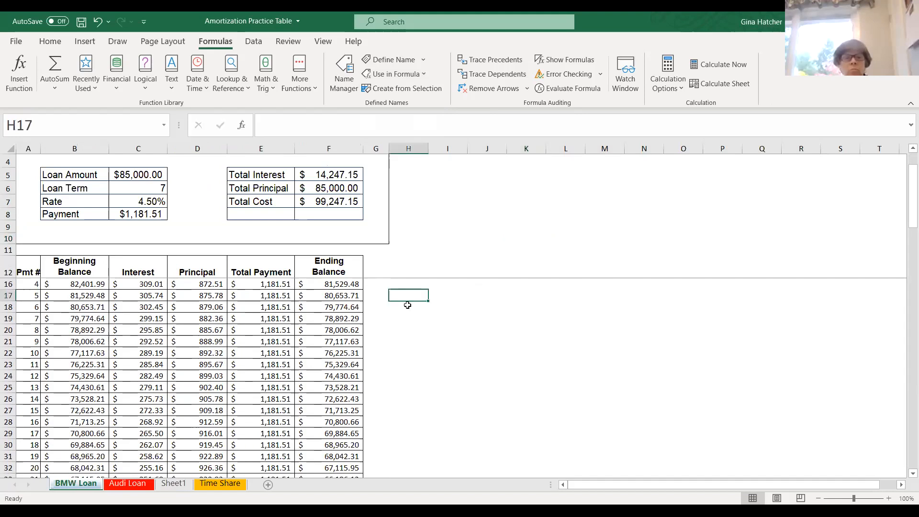
left_click(397, 74)
left_click(406, 206)
left_click(508, 266)
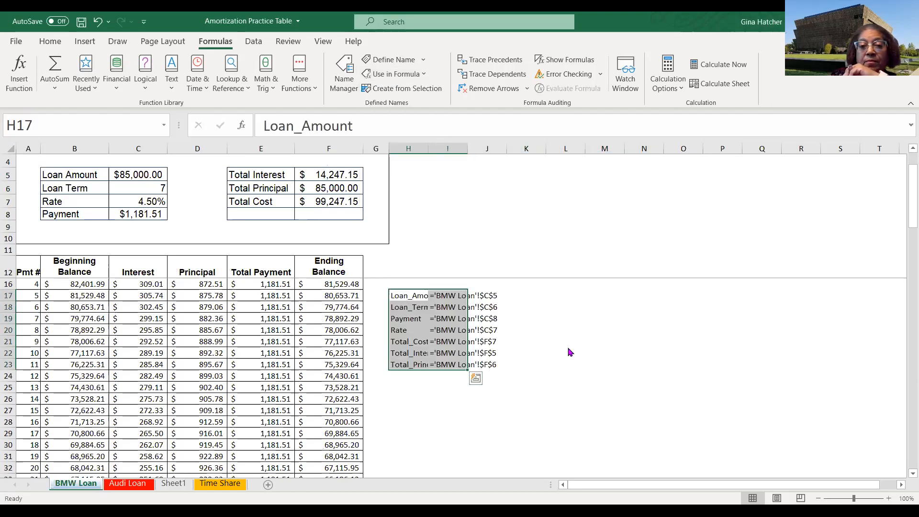
left_click(569, 352)
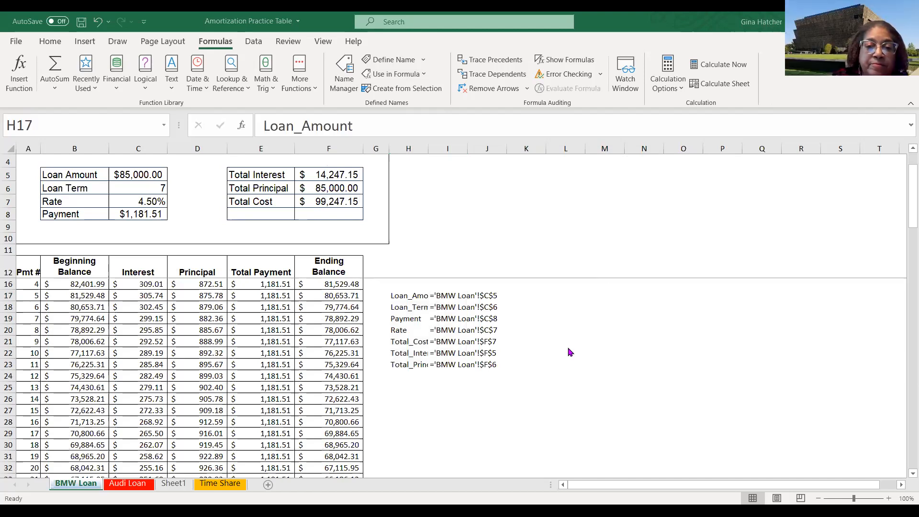
left_click(569, 352)
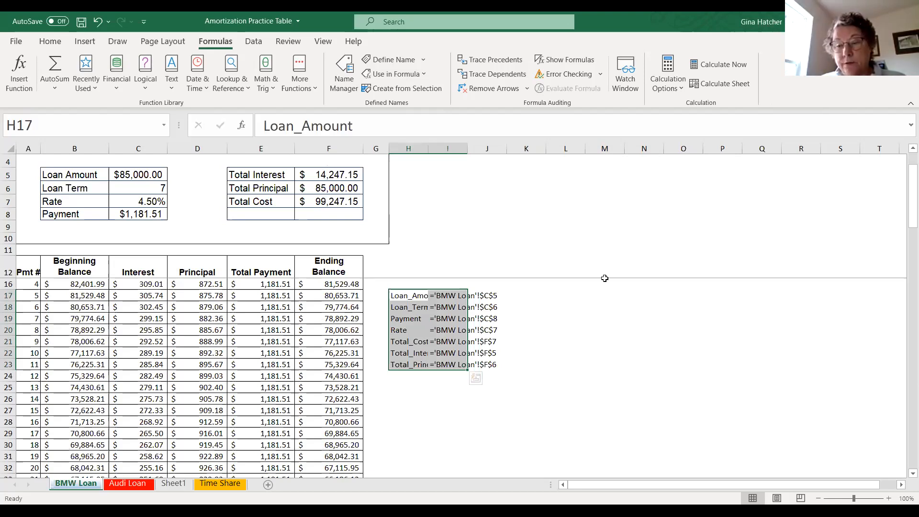
- Preview the BMW Loan printout and change its orientation to landscape
left_click(17, 42)
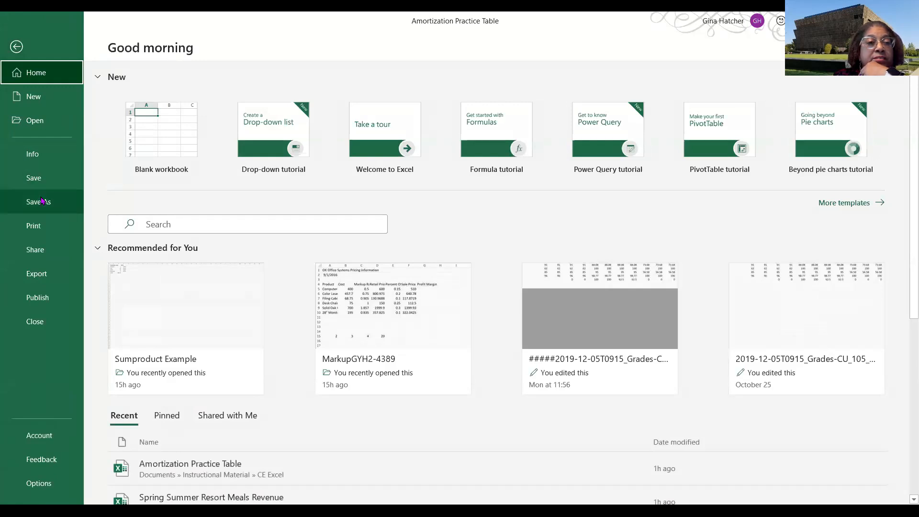
left_click(41, 226)
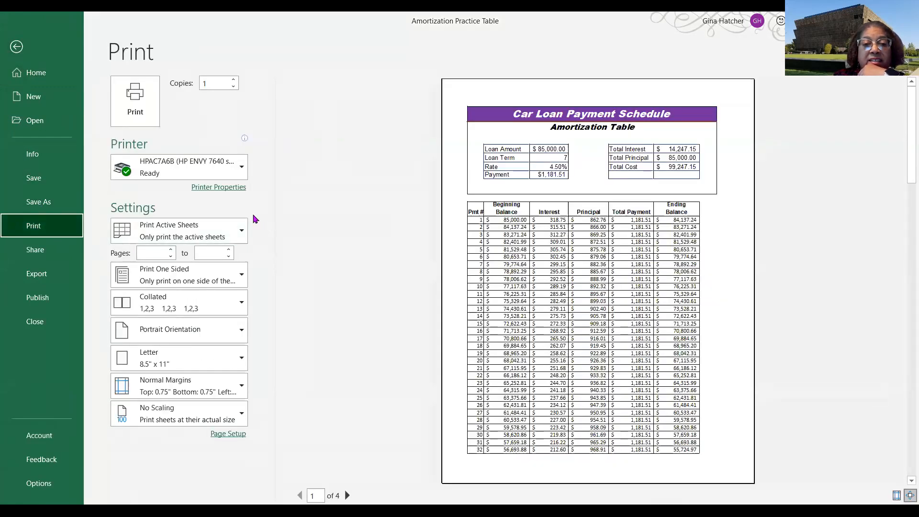
left_click(346, 496)
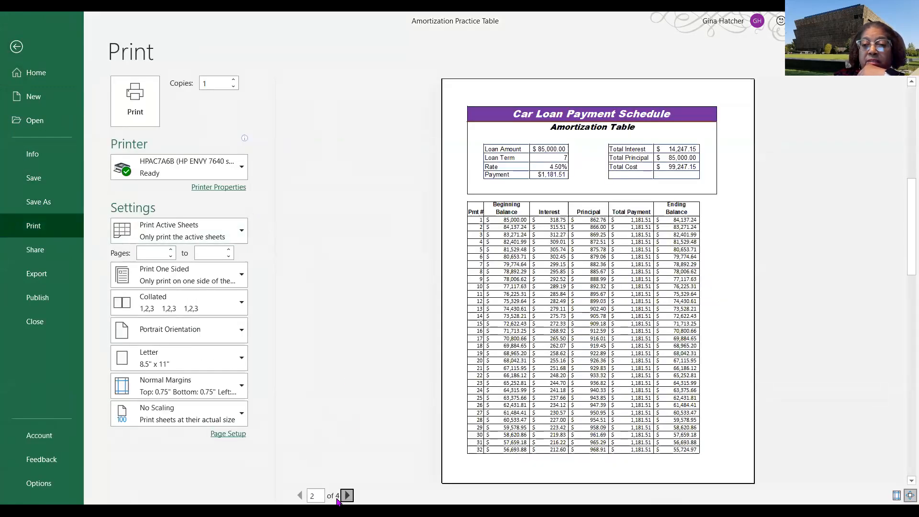
left_click(346, 496)
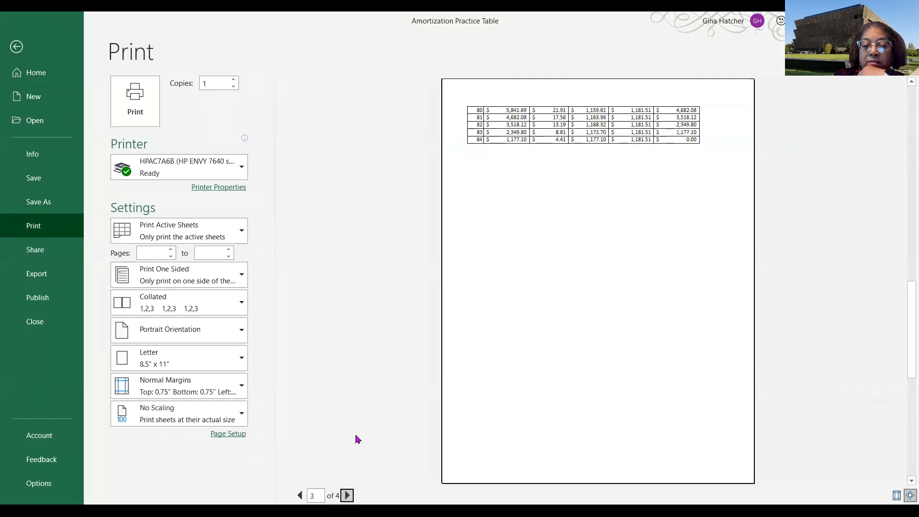
left_click(188, 335)
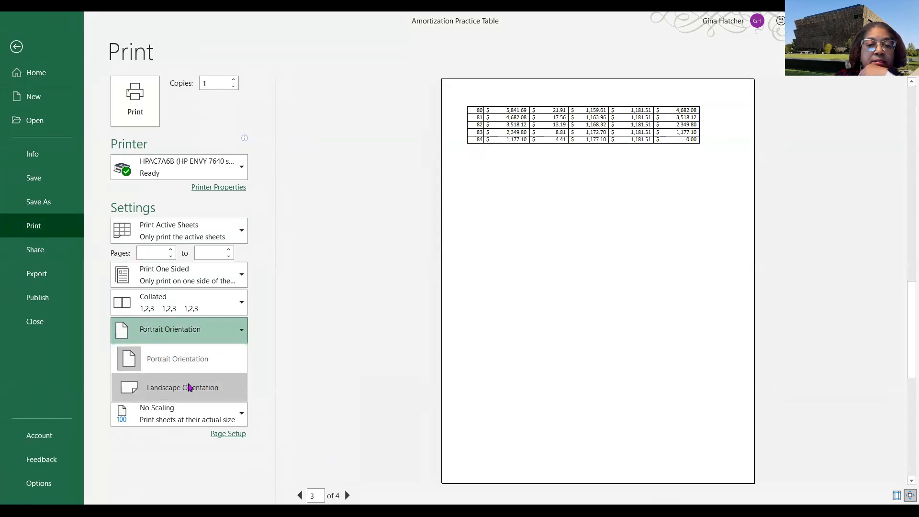
left_click(190, 387)
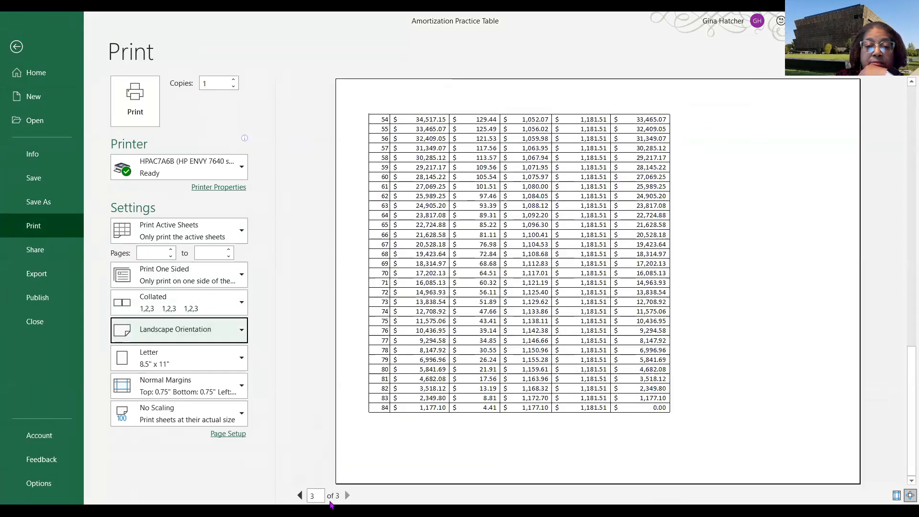
left_click(300, 496)
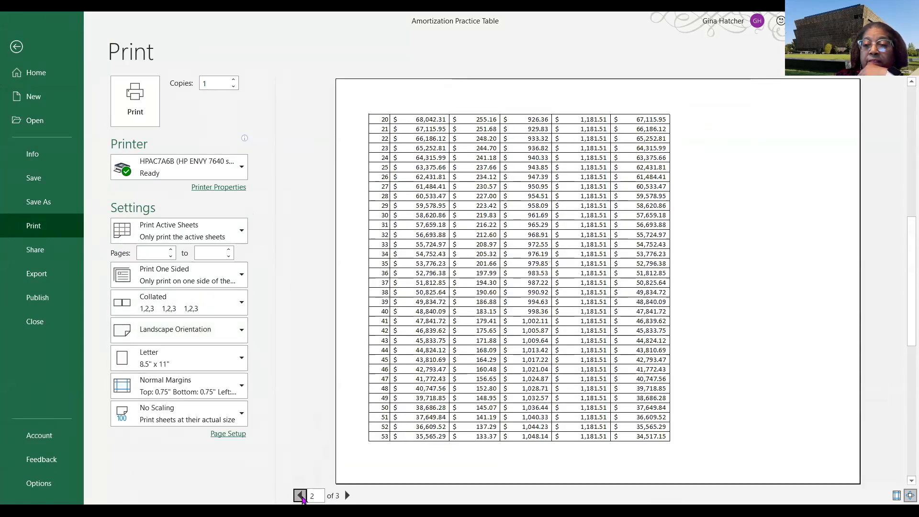
left_click(300, 496)
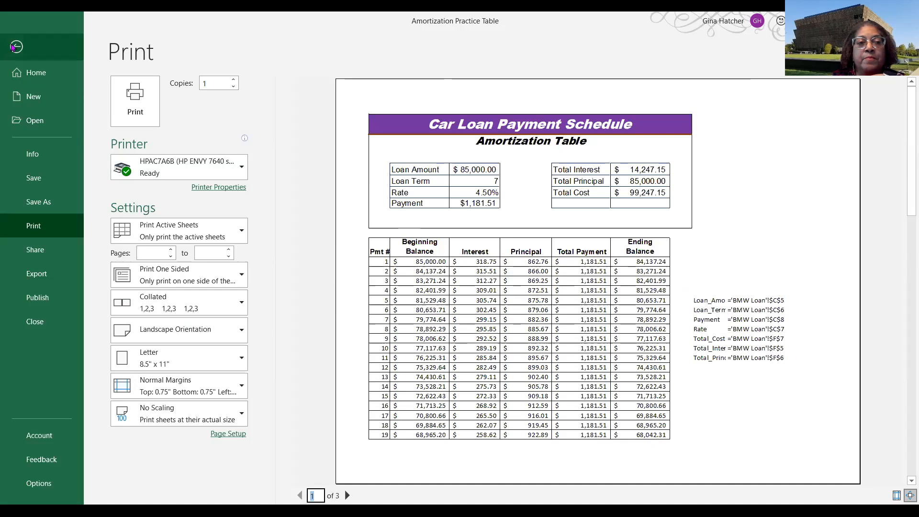
left_click(14, 48)
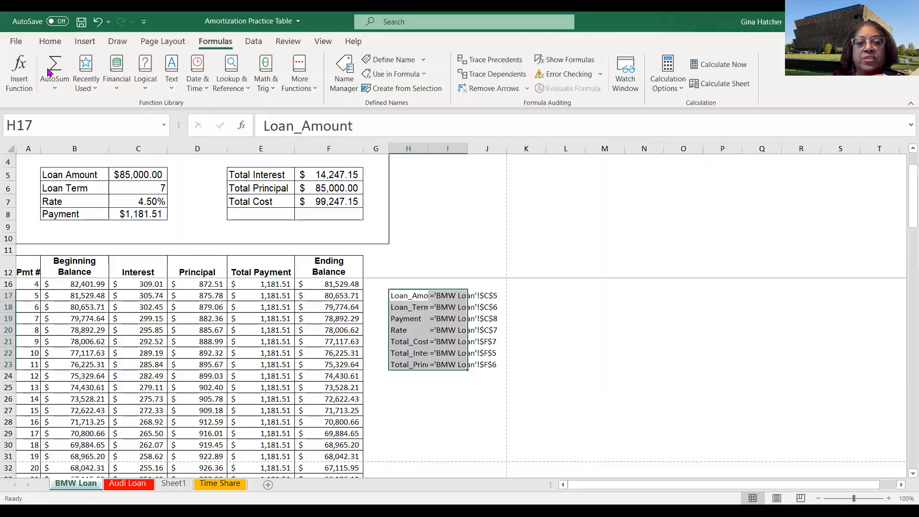
- Select the loan amount cell and inspect its defined name and the schedule below
left_click(135, 174)
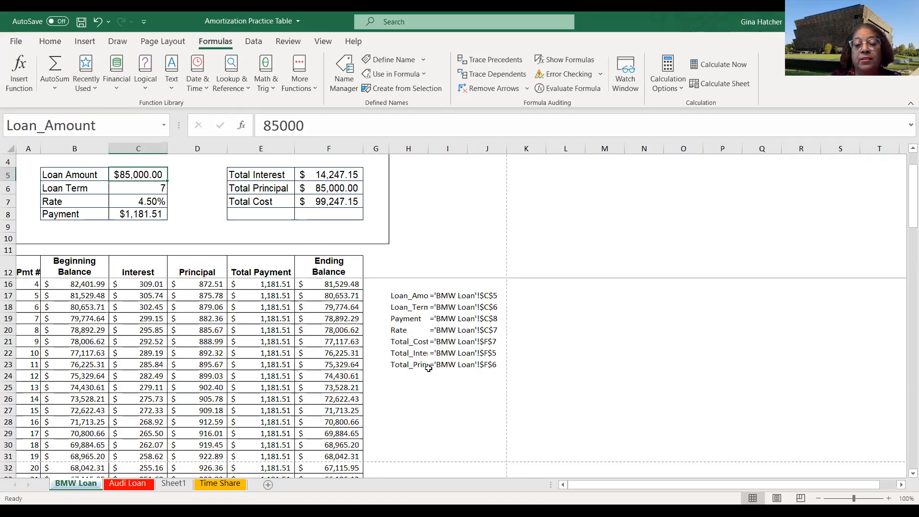
scroll(405, 379, "down", 1)
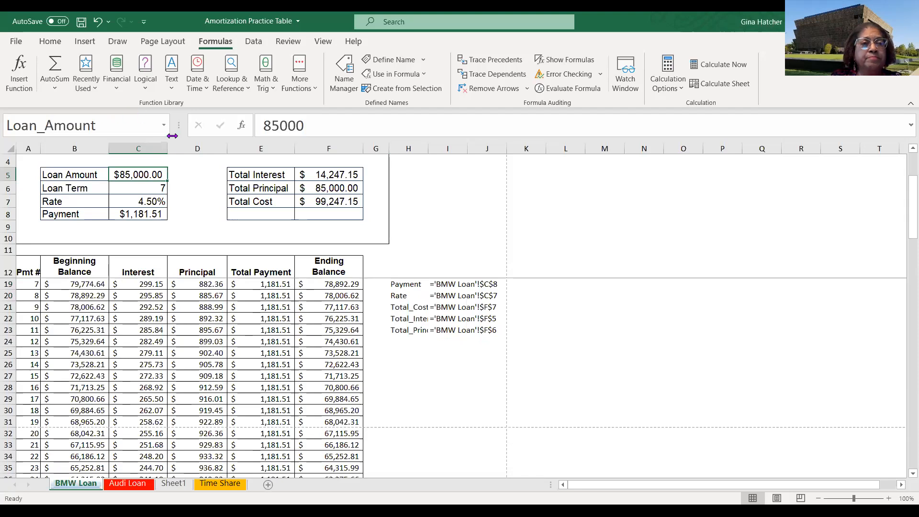
scroll(423, 365, "up", 1)
scroll(423, 365, "up", 1)
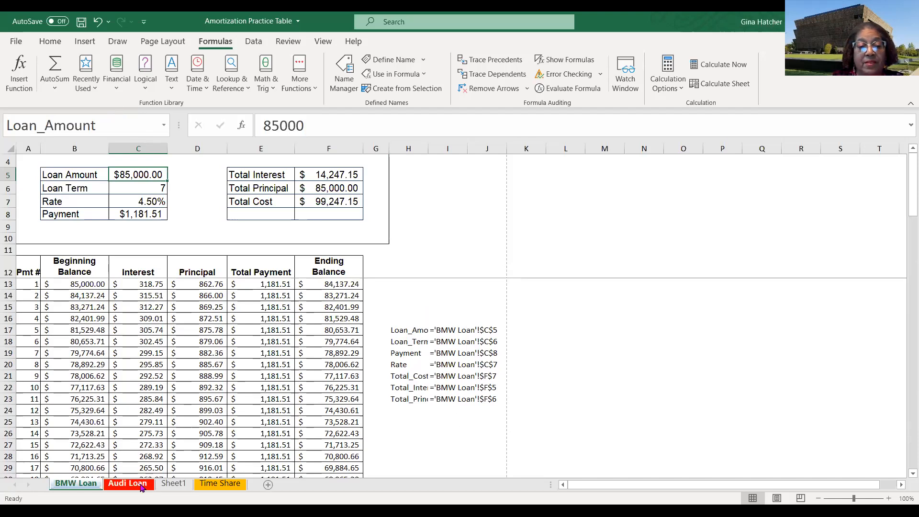
- Copy the four formula note rows at the top of Sheet1
left_click(171, 485)
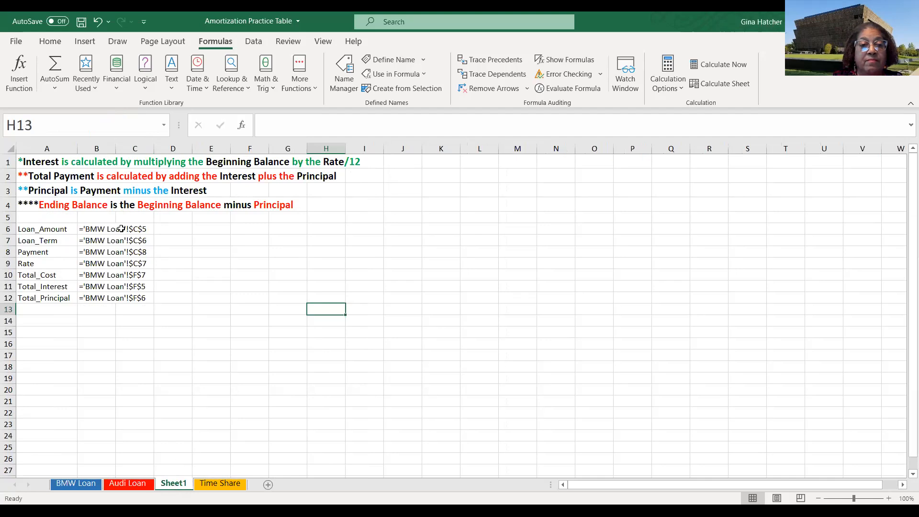
left_click_drag(22, 161, 373, 205)
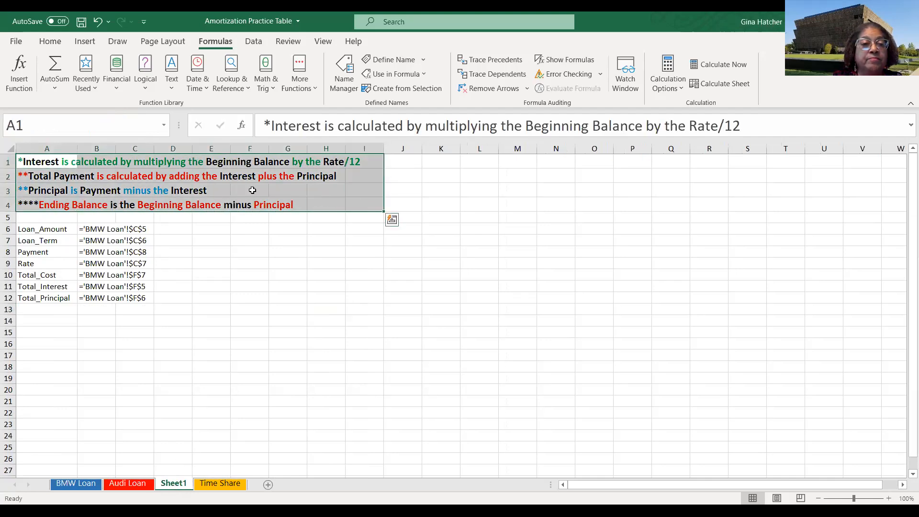
right_click(114, 184)
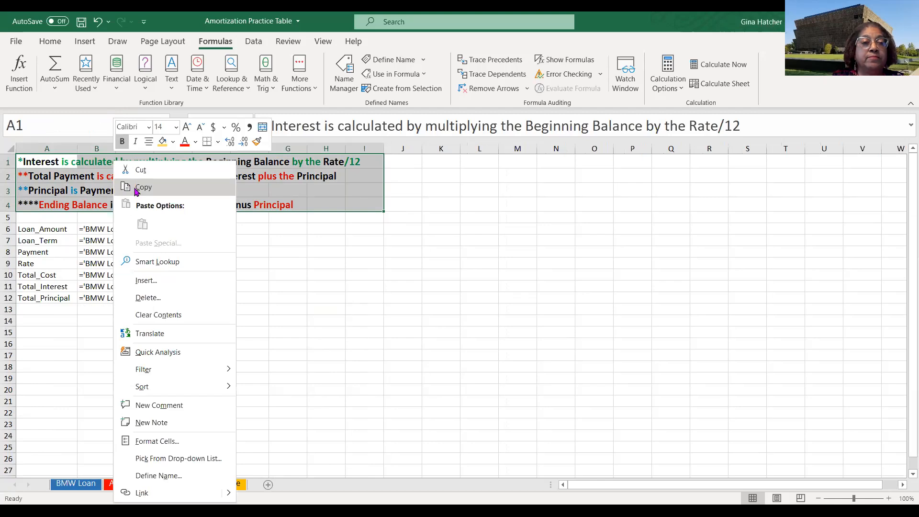
left_click(136, 190)
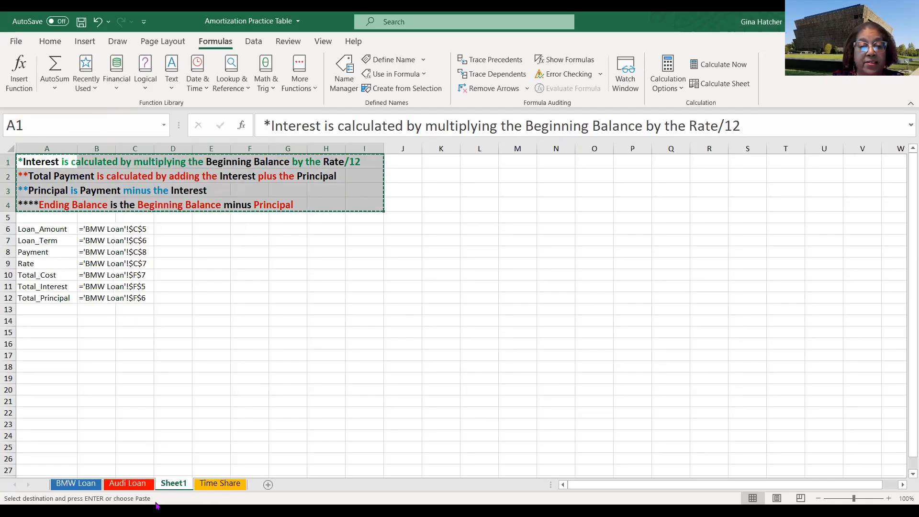
left_click(130, 485)
scroll(398, 369, "down", 12)
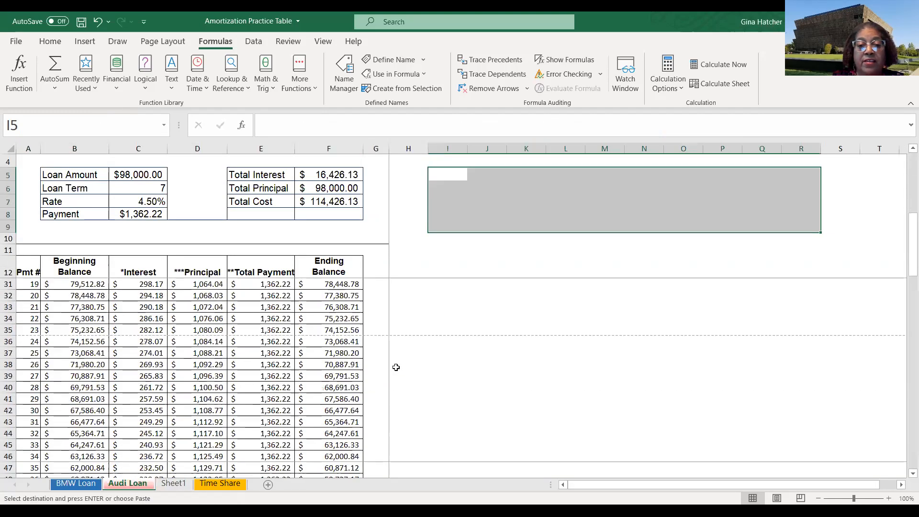
scroll(394, 371, "down", 16)
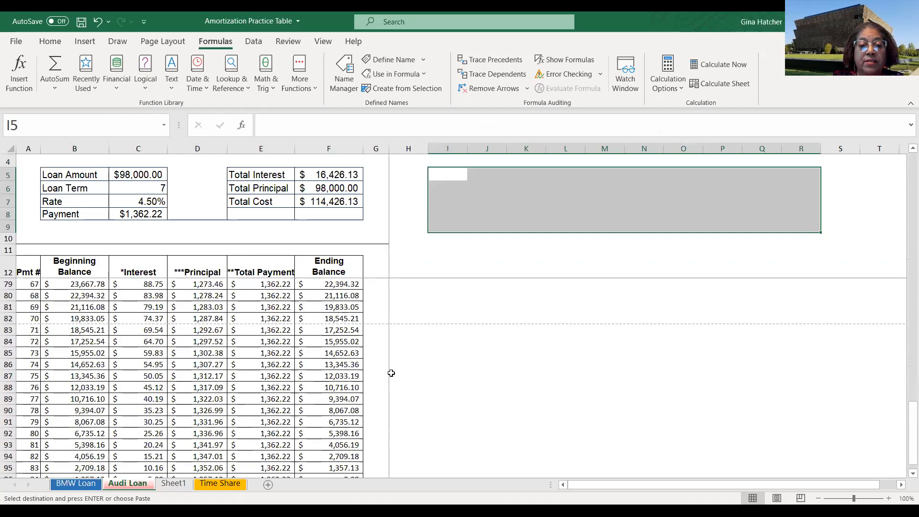
scroll(390, 372, "up", 20)
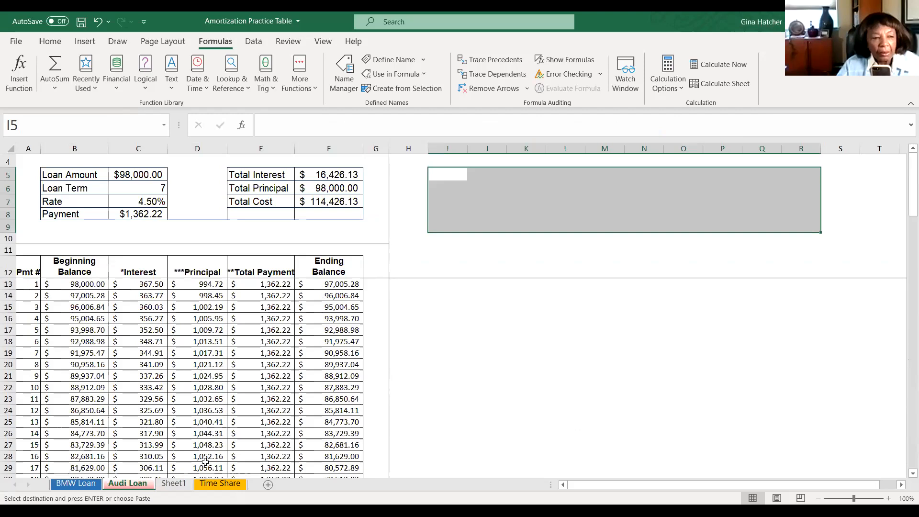
left_click(174, 484)
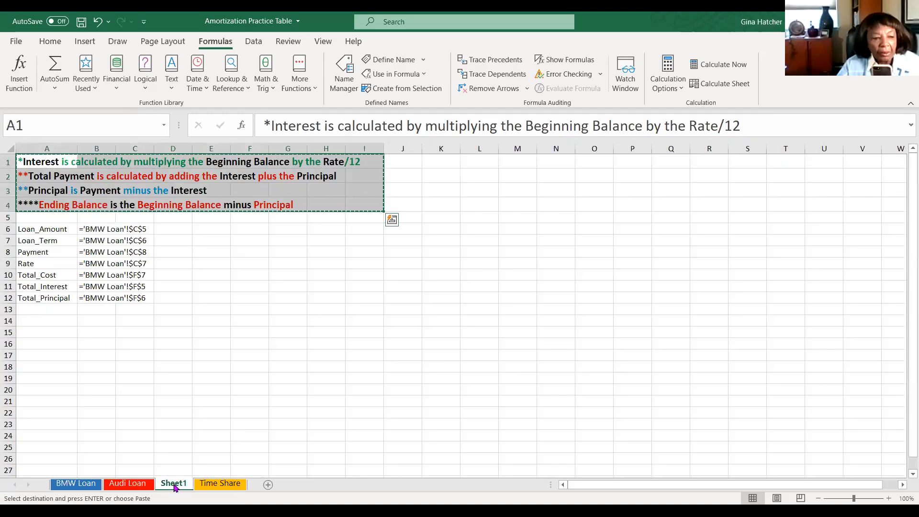
left_click(127, 484)
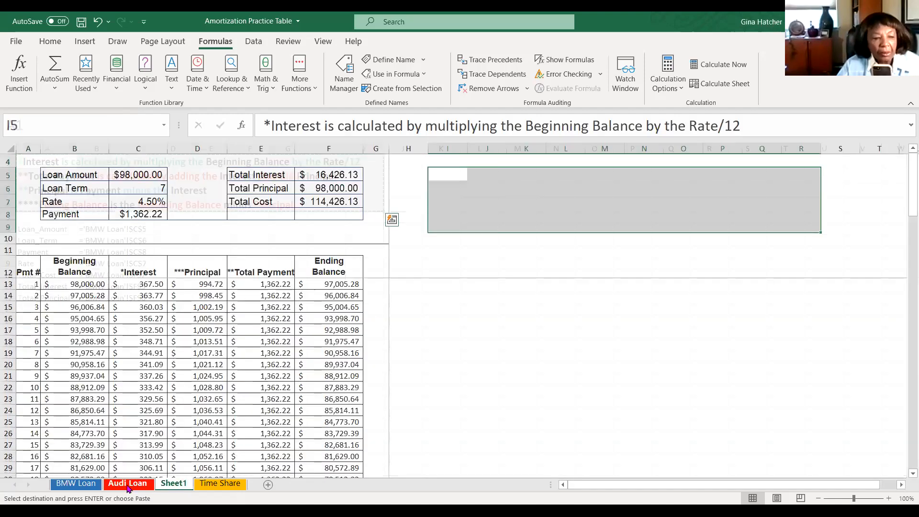
- Paste the formula notes into cell H26 of the BMW Loan sheet
left_click(78, 484)
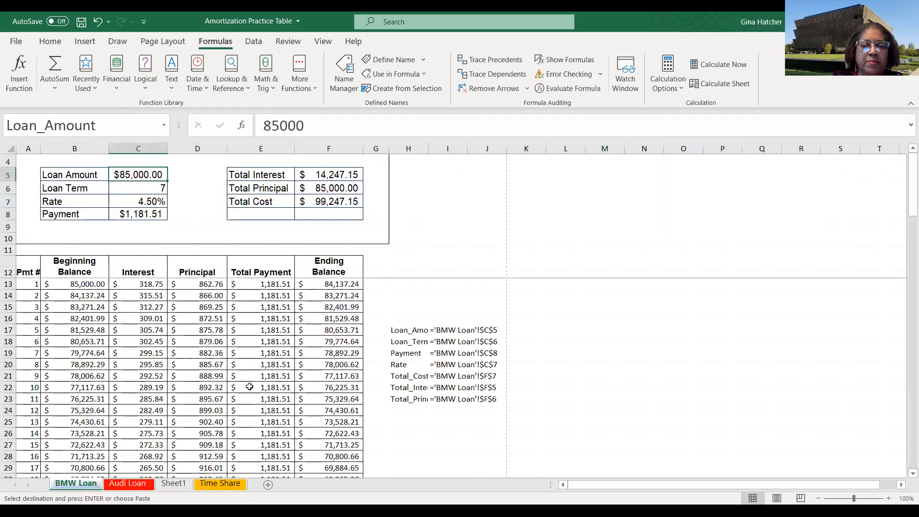
scroll(369, 349, "down", 3)
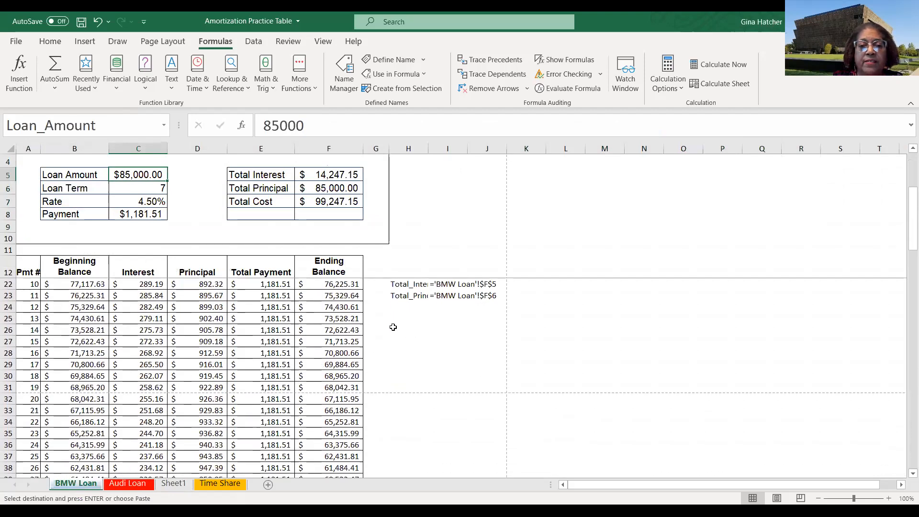
left_click(394, 330)
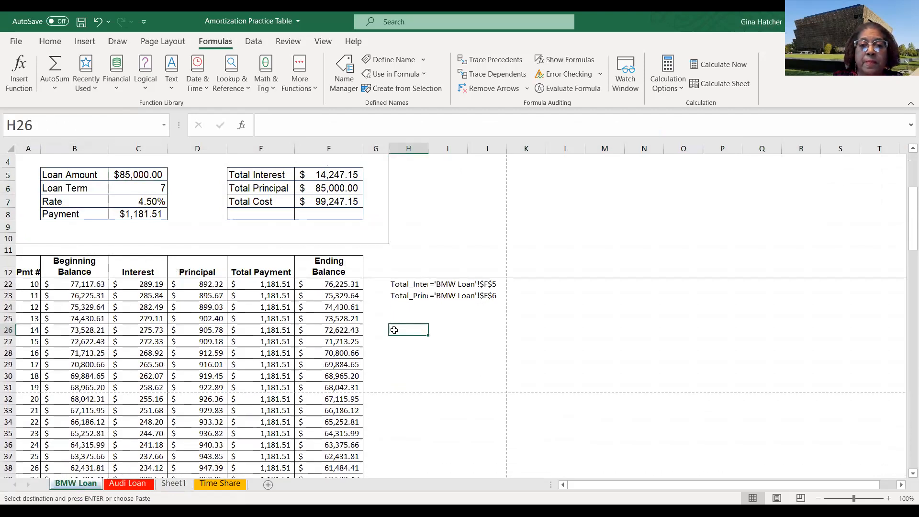
right_click(394, 330)
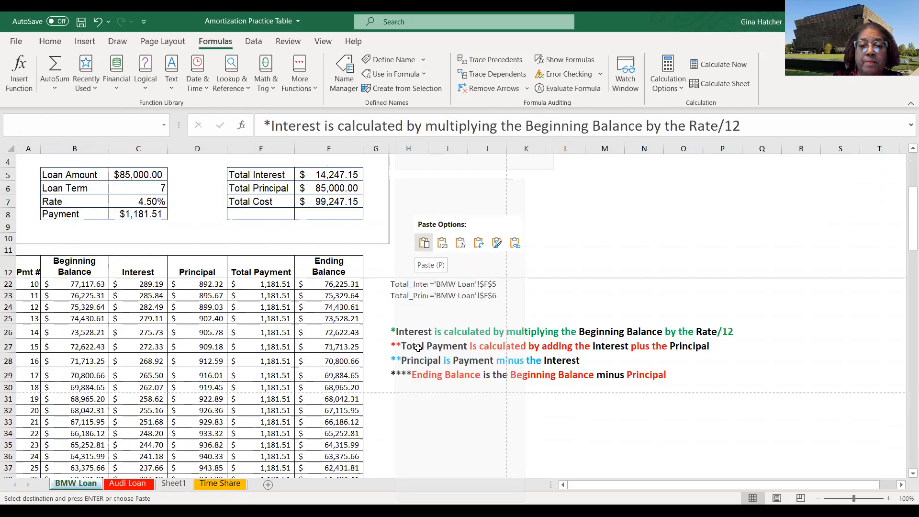
left_click(424, 243)
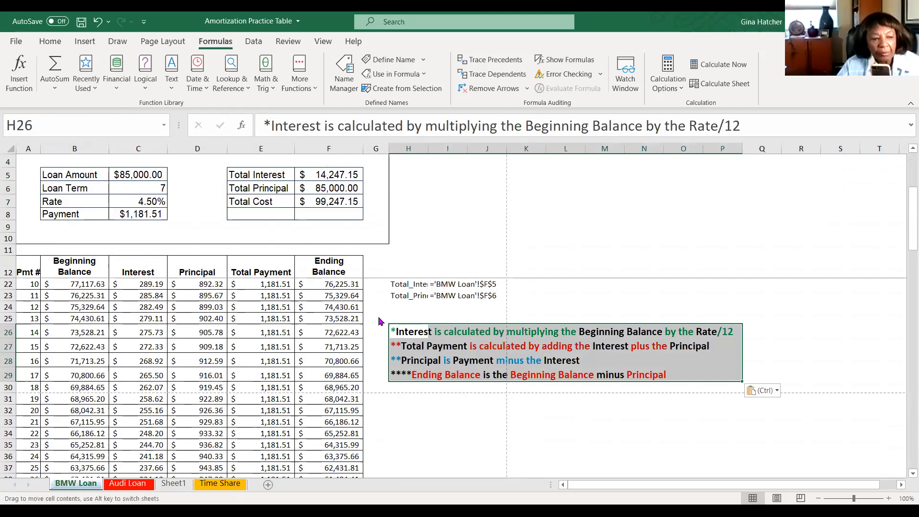
left_click_drag(51, 232, 32, 236)
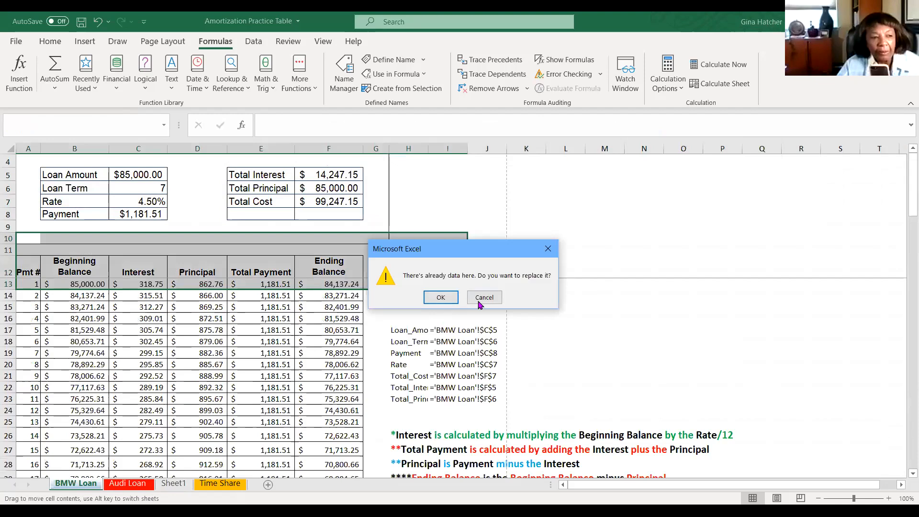
left_click(484, 298)
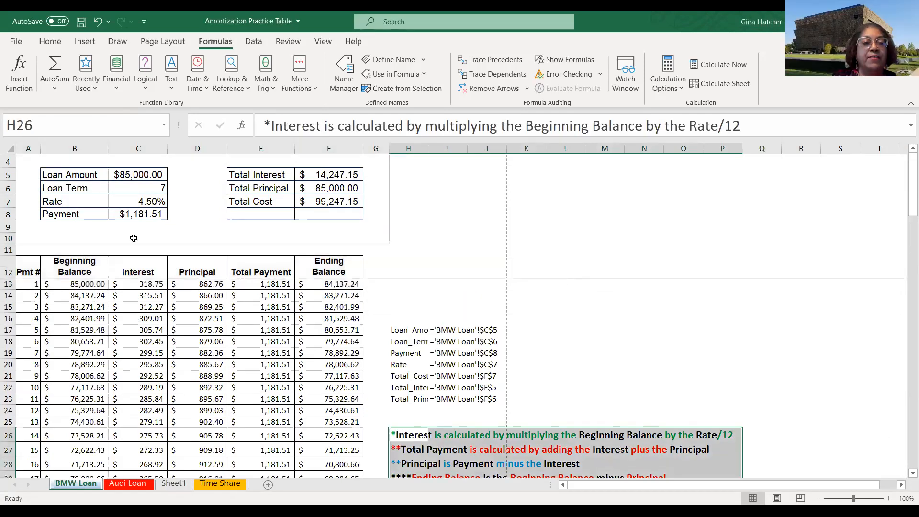
- Insert several blank rows between the loan input table and the payment schedule on the BMW Loan sheet
left_click(8, 238)
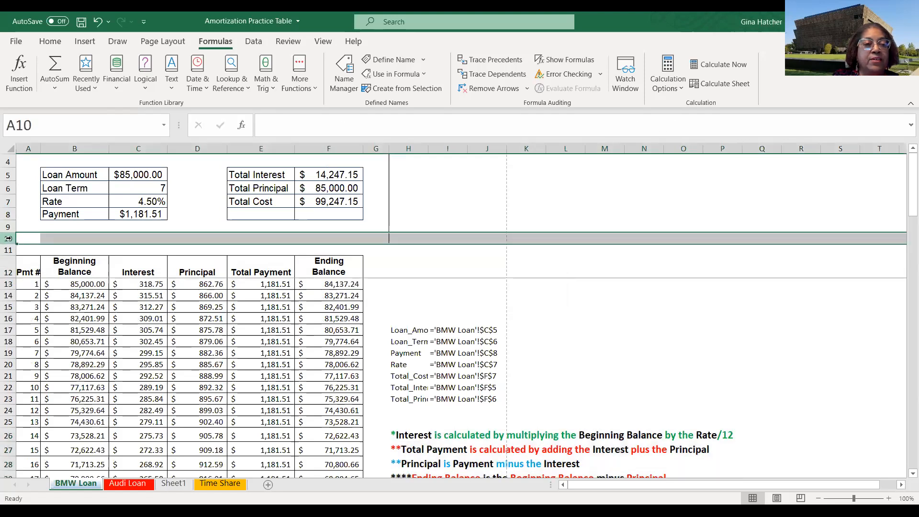
right_click(13, 238)
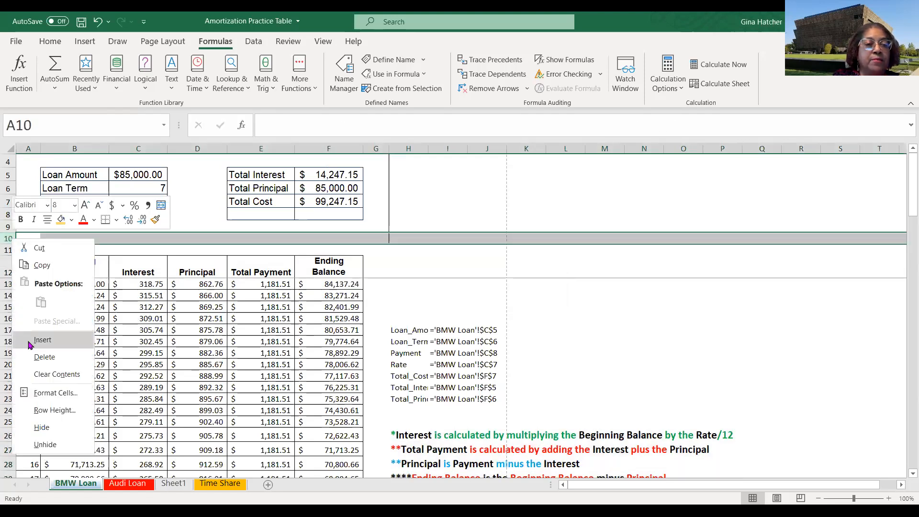
left_click(30, 340)
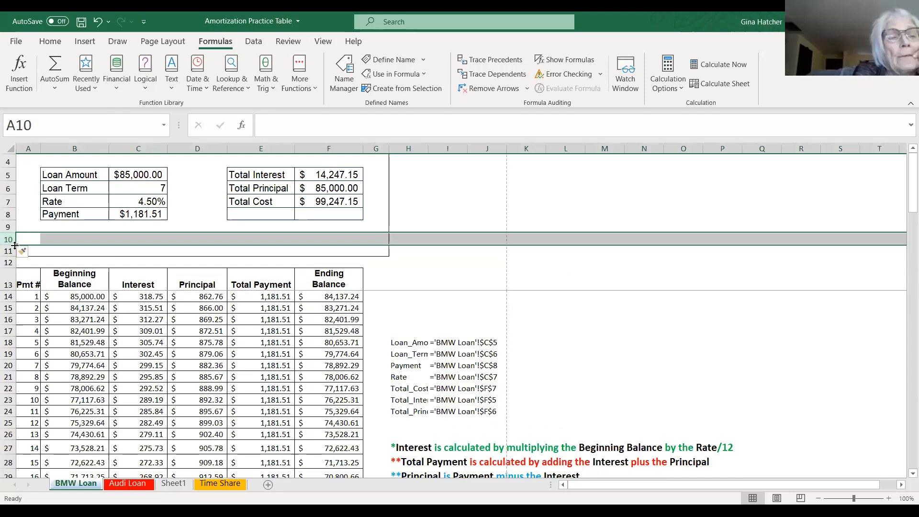
left_click(11, 241)
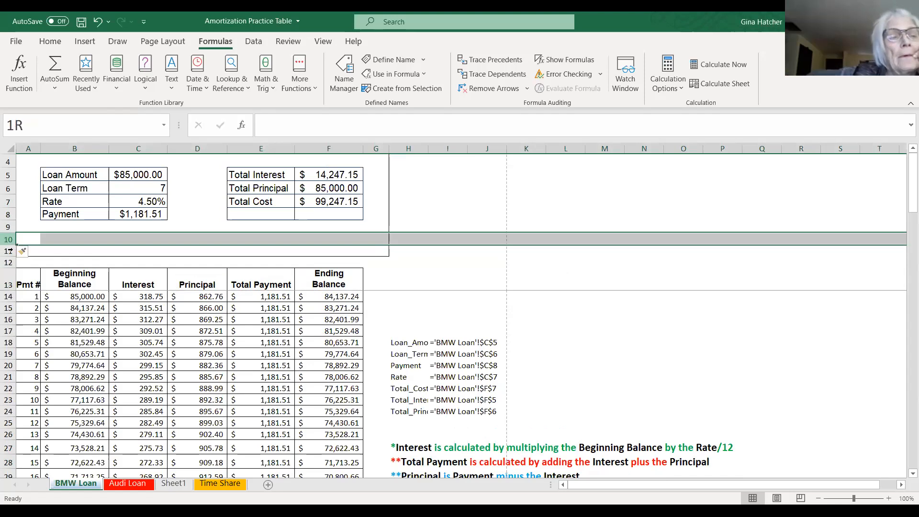
left_click_drag(9, 250, 10, 251)
right_click(14, 251)
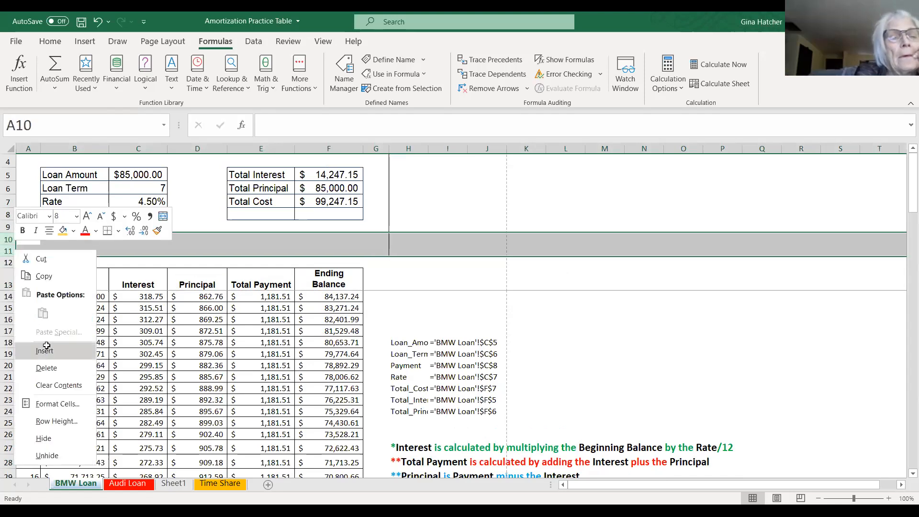
left_click(47, 345)
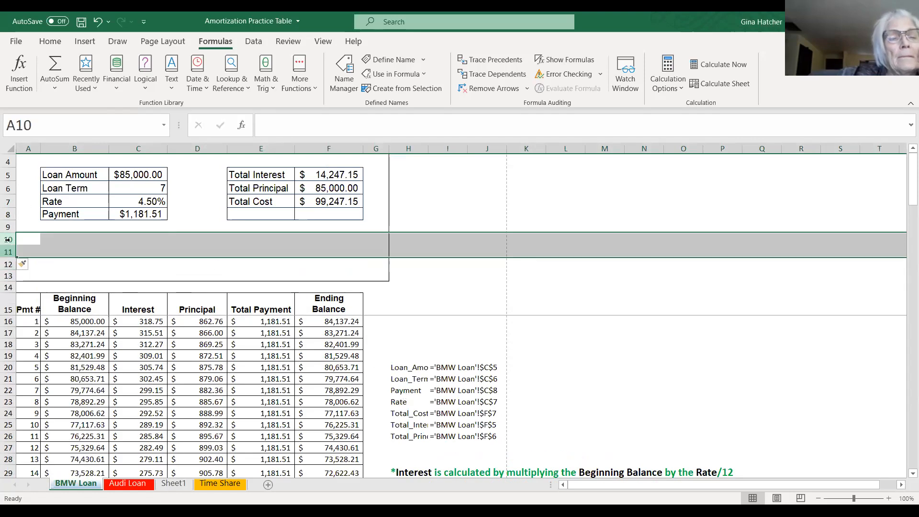
left_click(8, 244)
left_click_drag(9, 246, 8, 266)
right_click(9, 266)
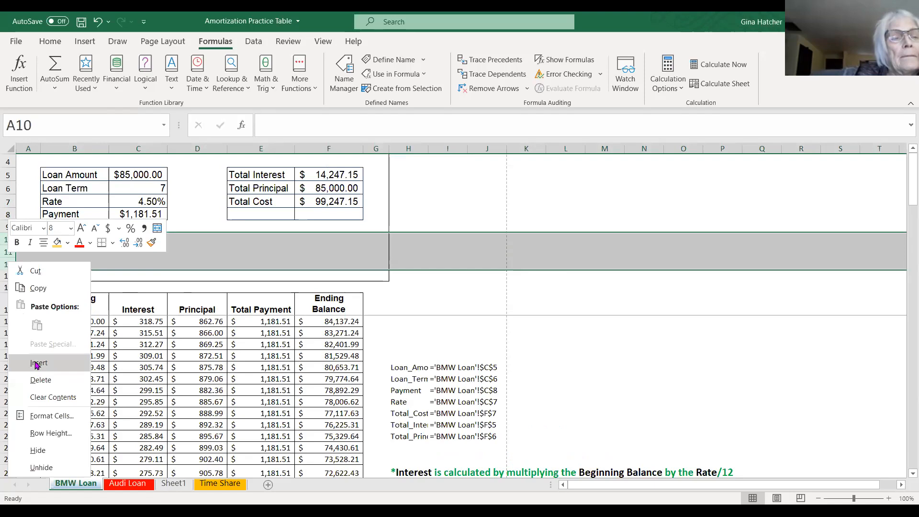
left_click(36, 364)
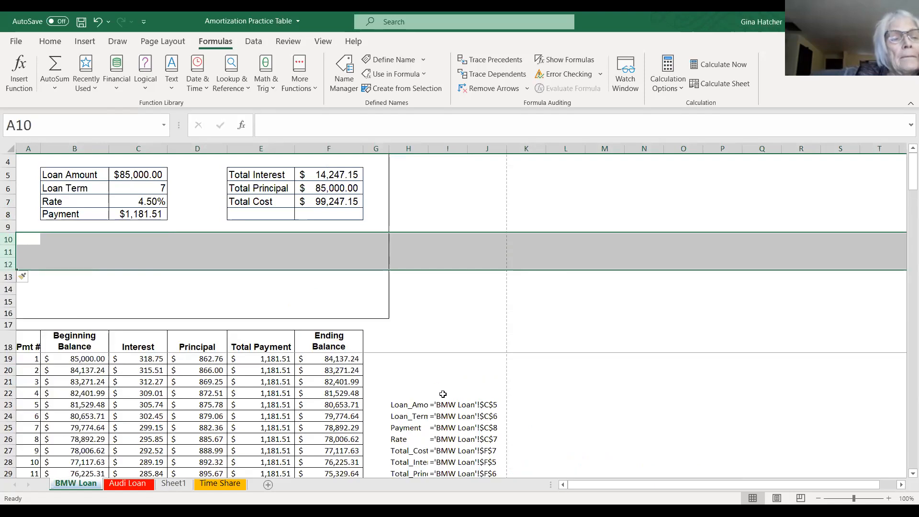
- Cut the four formula note rows from beside the schedule and paste them into cell A10 above the schedule
left_click(26, 238)
right_click(27, 239)
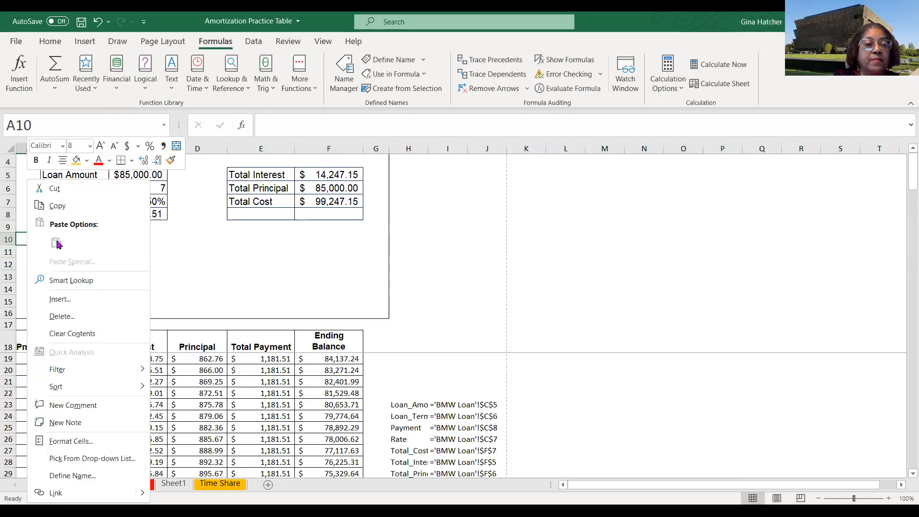
left_click(532, 304)
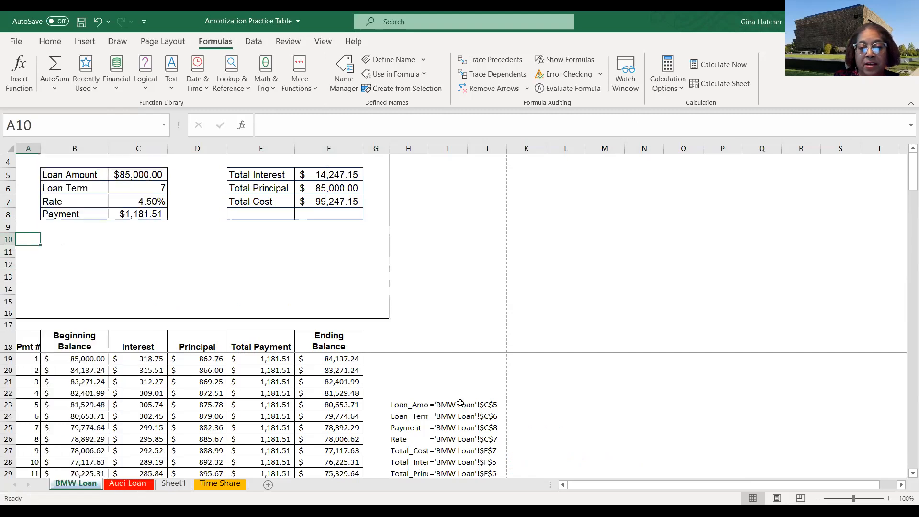
scroll(448, 402, "down", 3)
scroll(447, 402, "down", 3)
scroll(419, 359, "up", 2)
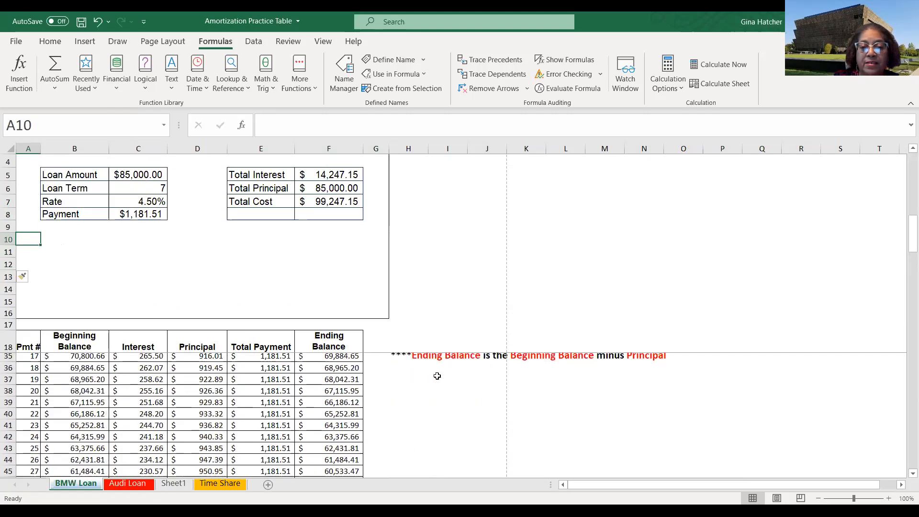
mouse_move(386, 372)
left_mouse_down()
mouse_move(410, 398)
mouse_move(616, 418)
mouse_move(659, 435)
mouse_move(666, 417)
left_mouse_up()
left_click_drag(396, 353, 396, 353)
left_click(389, 371)
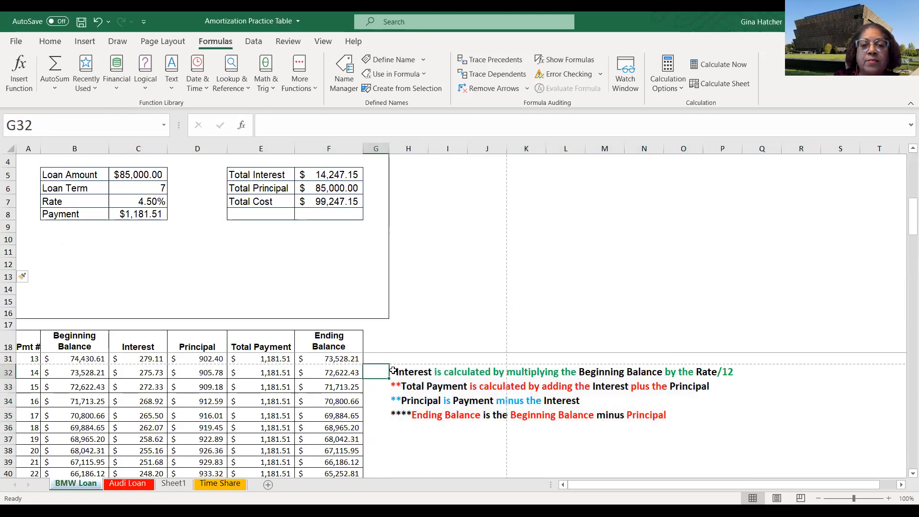
left_click(406, 373)
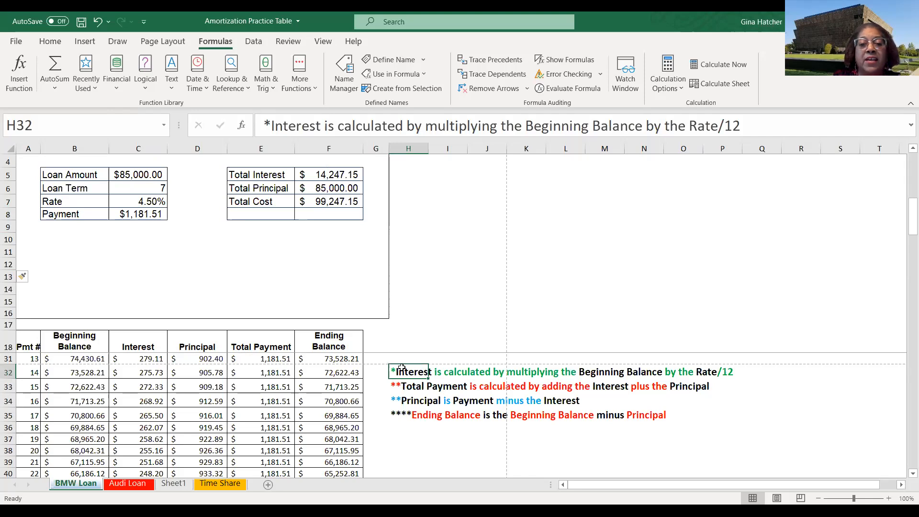
left_click(405, 388)
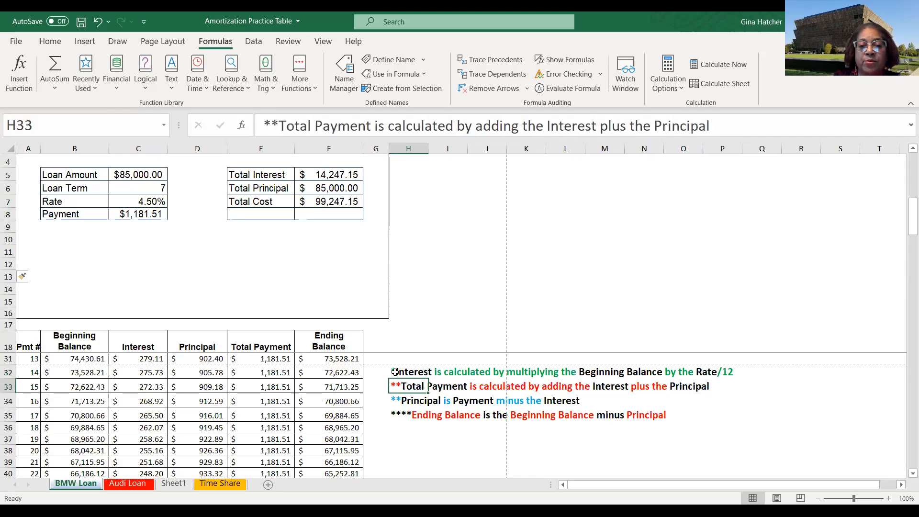
left_click(395, 371)
left_click_drag(393, 374, 708, 424)
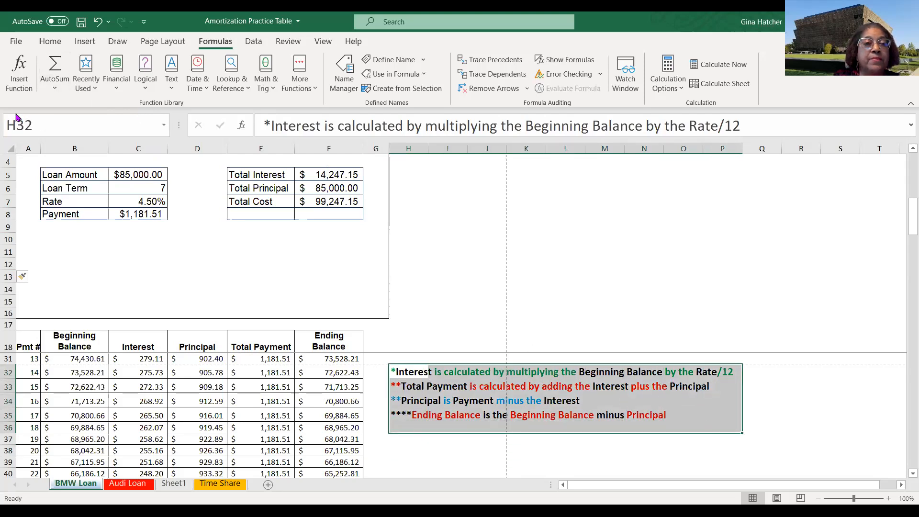
left_click(50, 41)
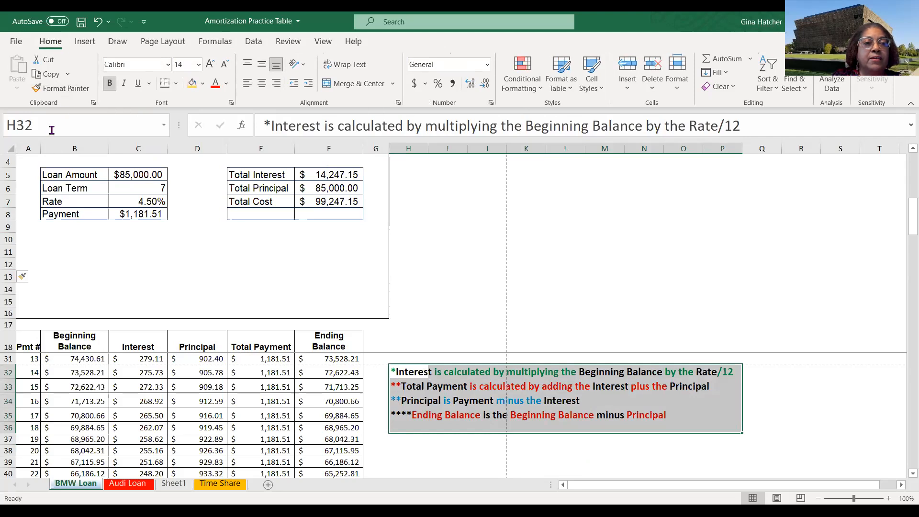
left_click(48, 74)
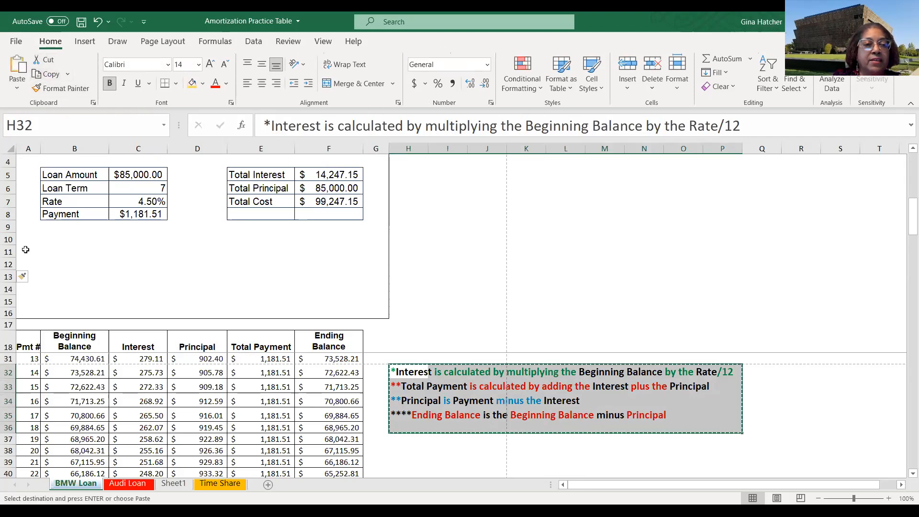
left_click(22, 239)
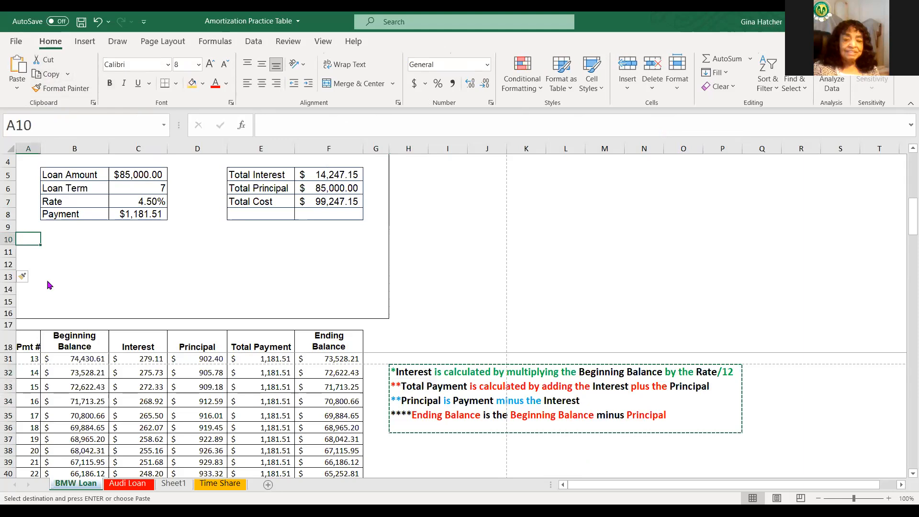
right_click(25, 240)
left_click(51, 248)
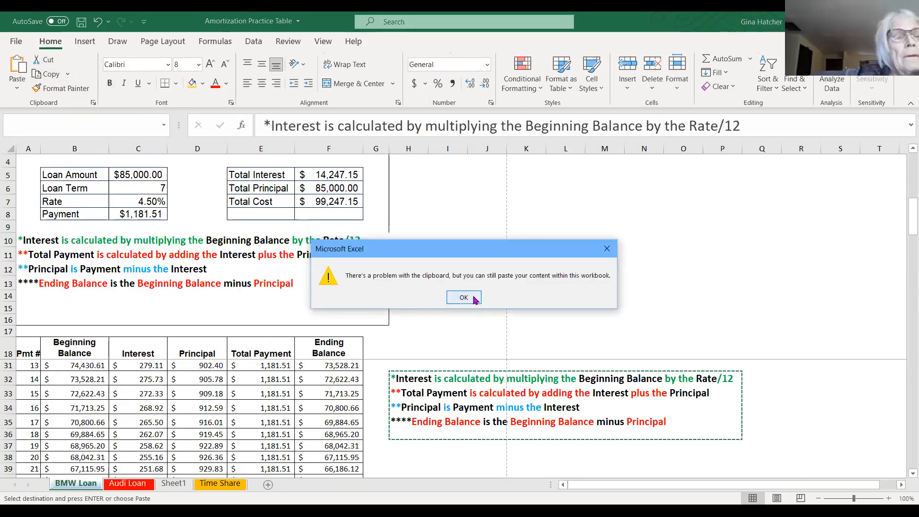
left_click(463, 298)
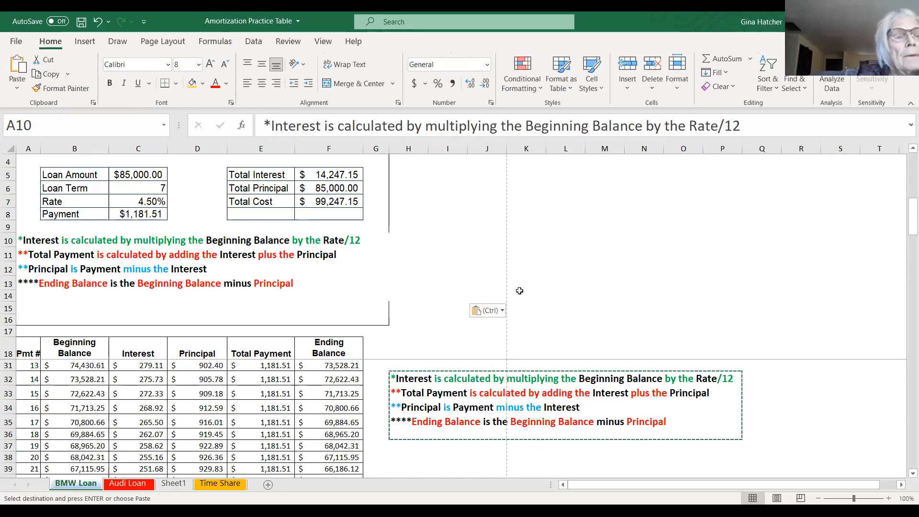
- Preview the BMW Loan printout pages to check the notes' placement, then return to the sheet
scroll(520, 290, "up", 4)
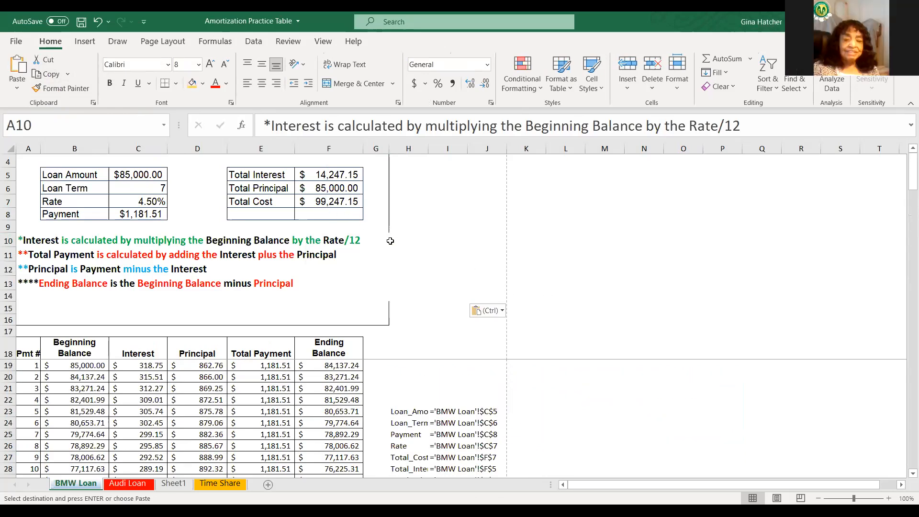
left_click(16, 42)
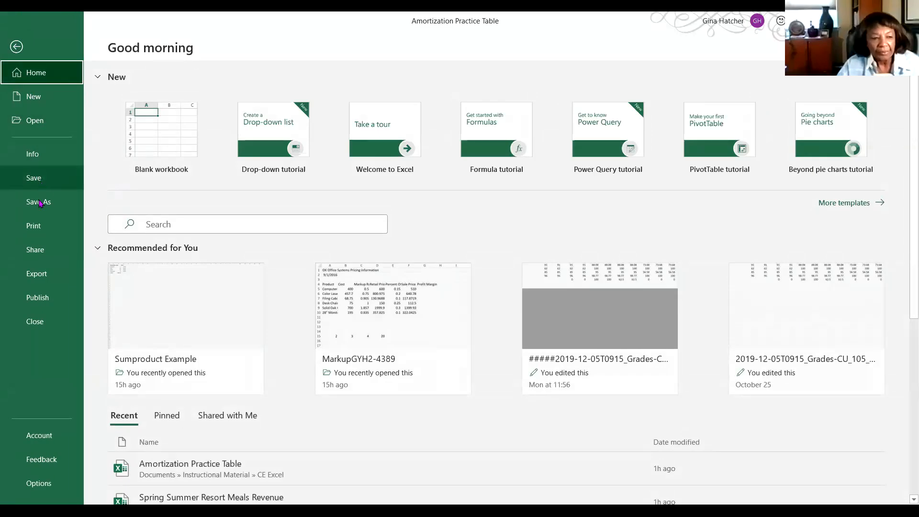
left_click(33, 226)
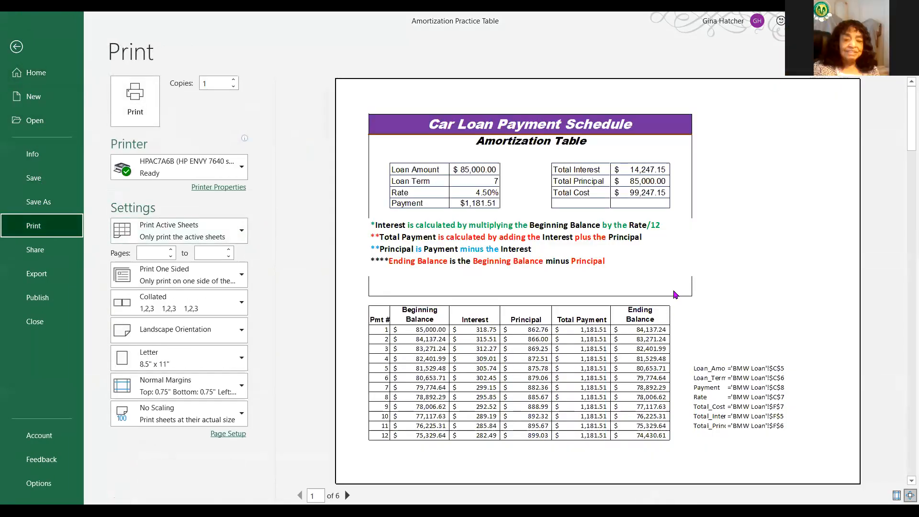
scroll(745, 273, "down", 4)
scroll(745, 273, "up", 3)
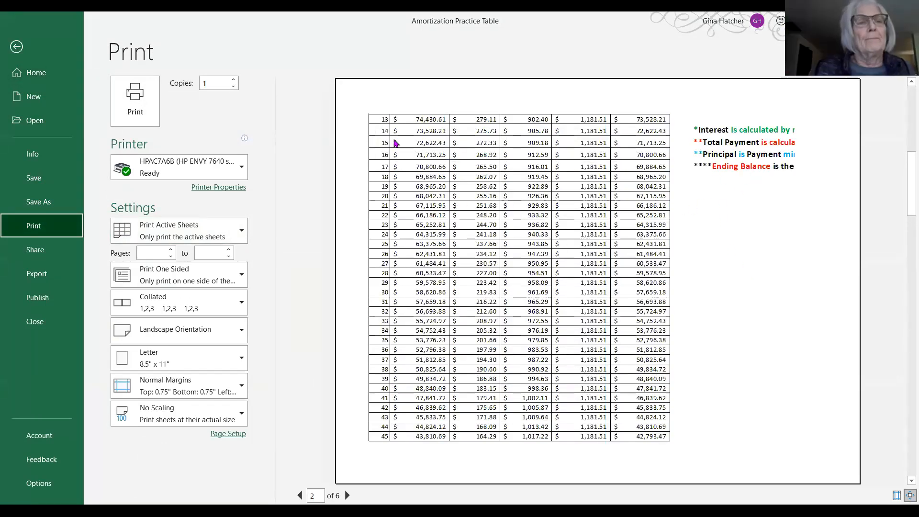
scroll(382, 137, "up", 1)
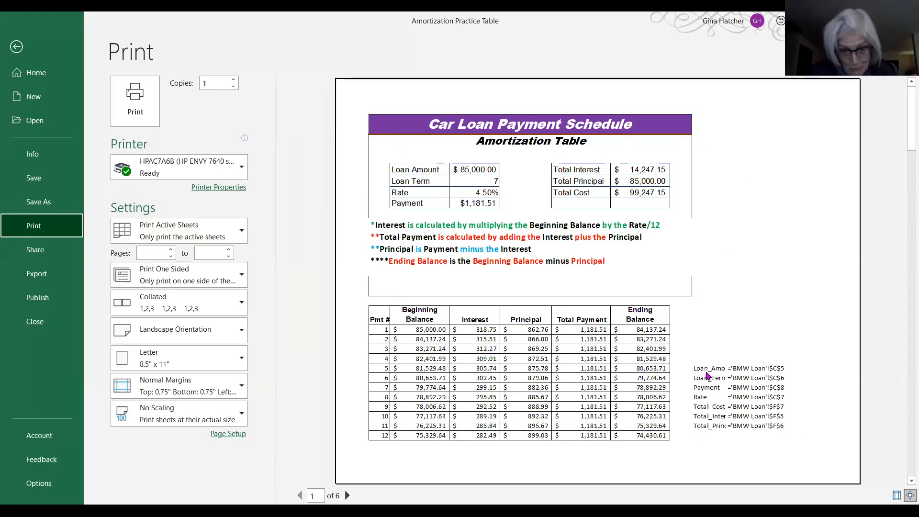
left_click(811, 252)
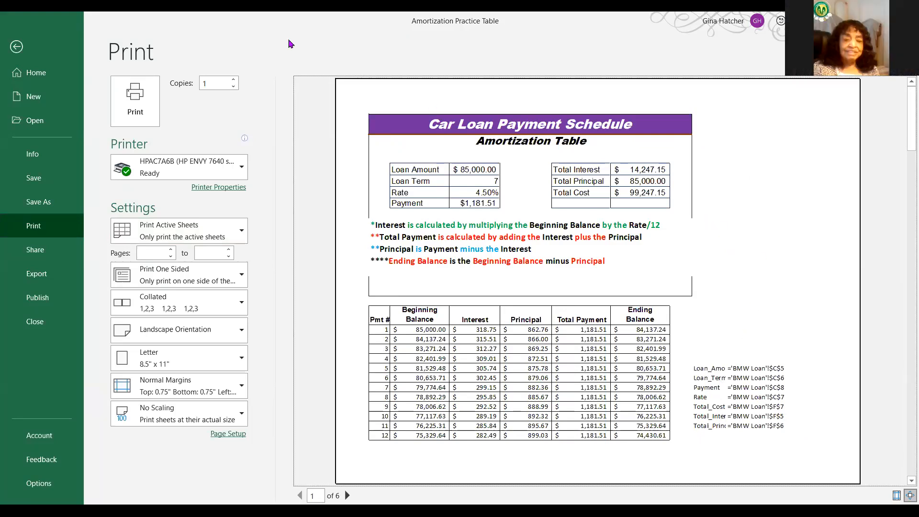
left_click(16, 48)
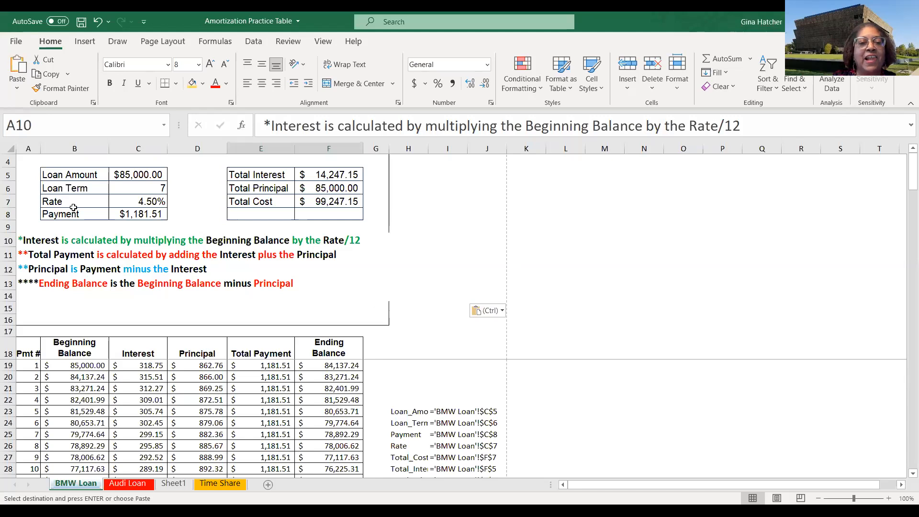
- Select the formula notes in rows 10 to 13 and decrease their font size
left_click_drag(27, 240, 230, 288)
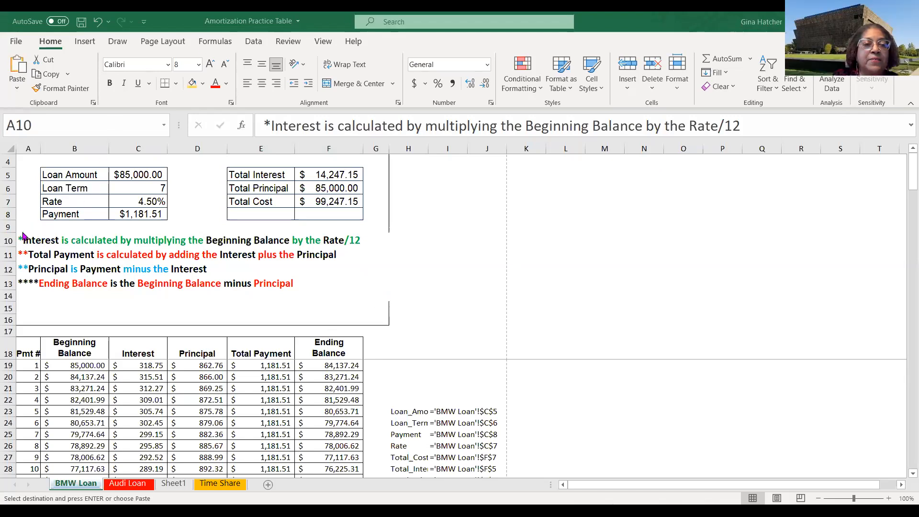
key("ctrl+v")
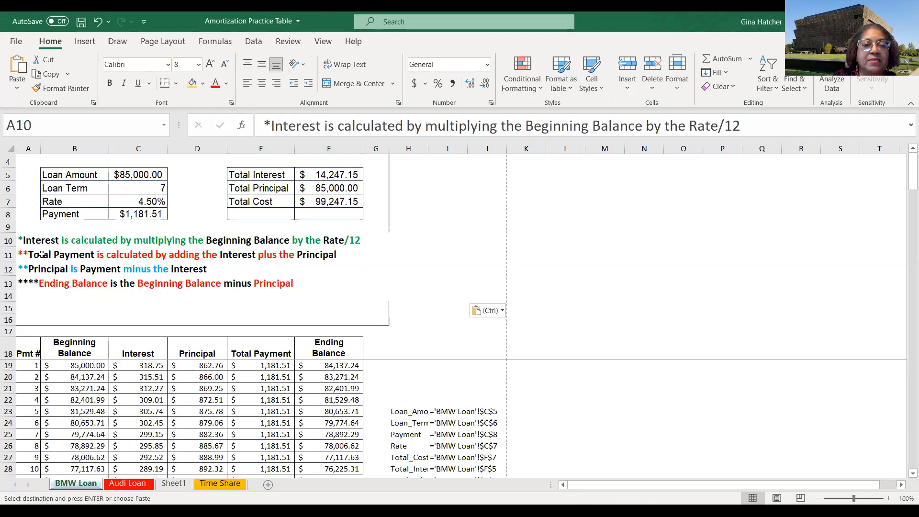
left_click(42, 254)
left_click(130, 305)
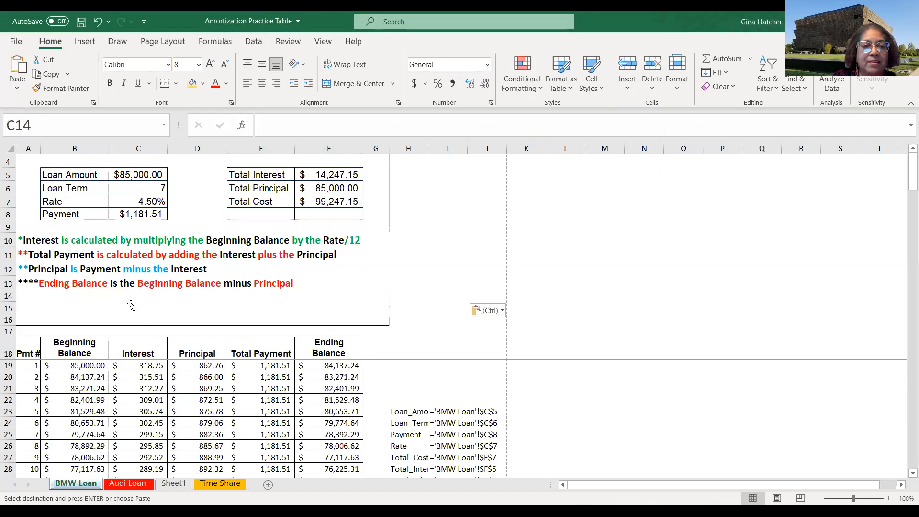
left_click(53, 243)
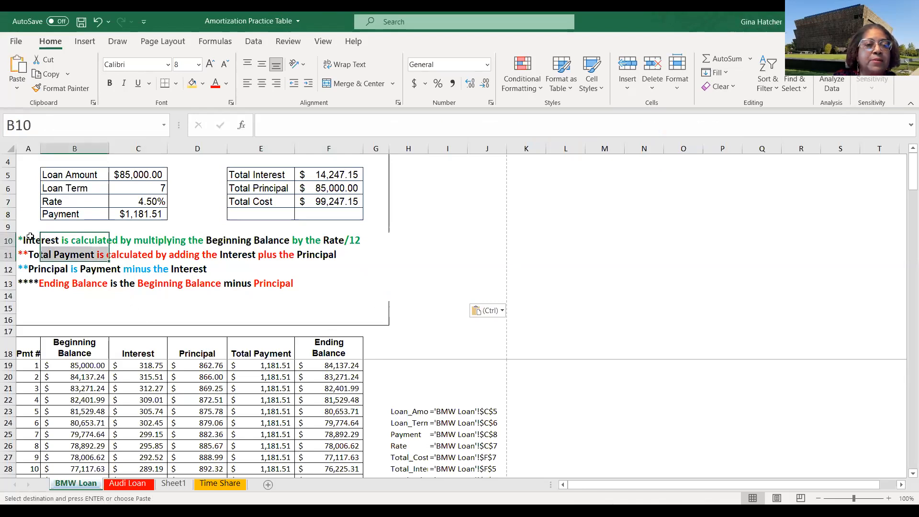
left_click(28, 240)
left_click_drag(29, 242, 372, 279)
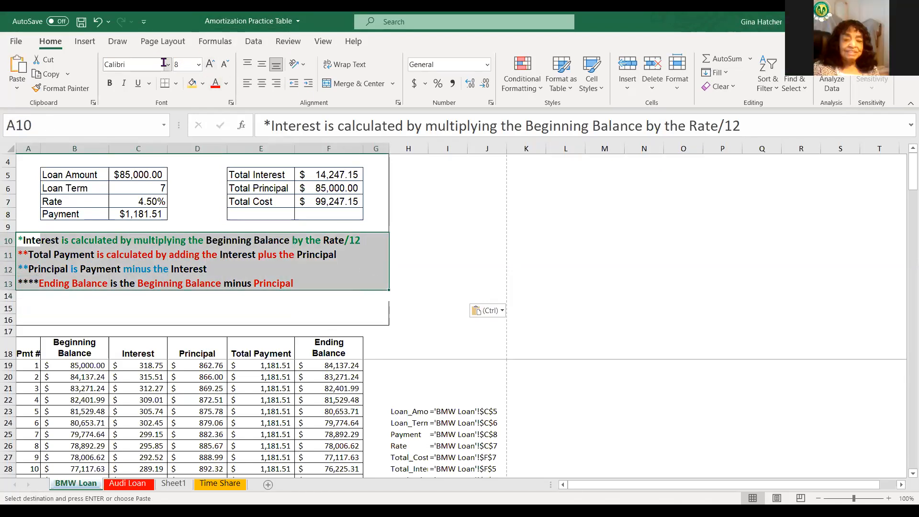
left_click(224, 64)
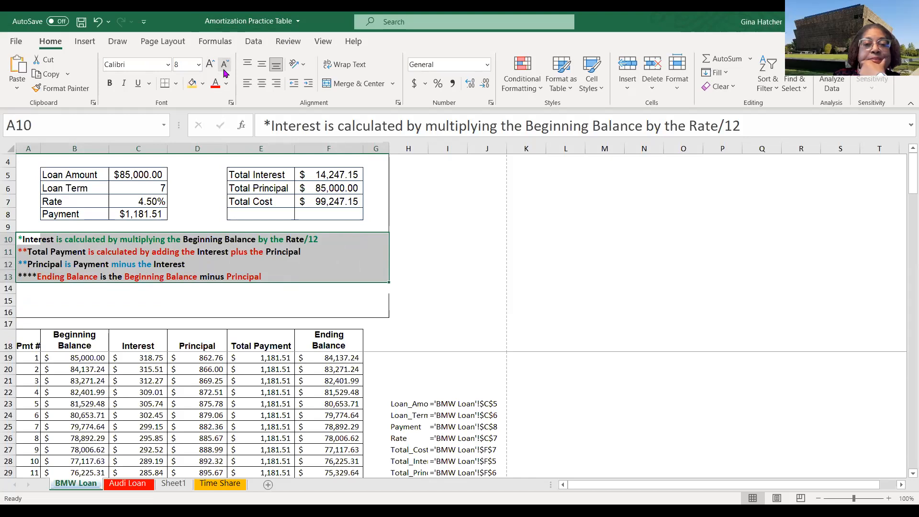
- Add left and right borders to the formula note cells in rows 10 to 13 through the Format Cells border settings
left_click(175, 84)
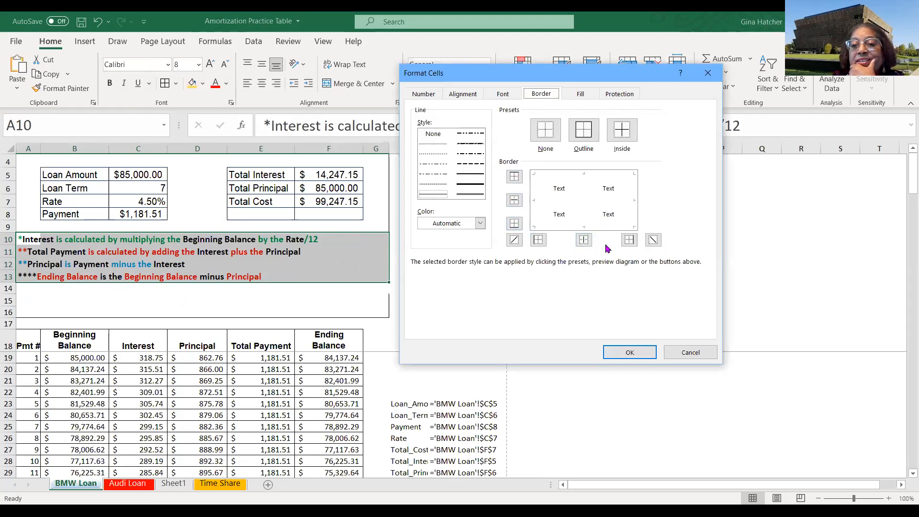
left_click(630, 241)
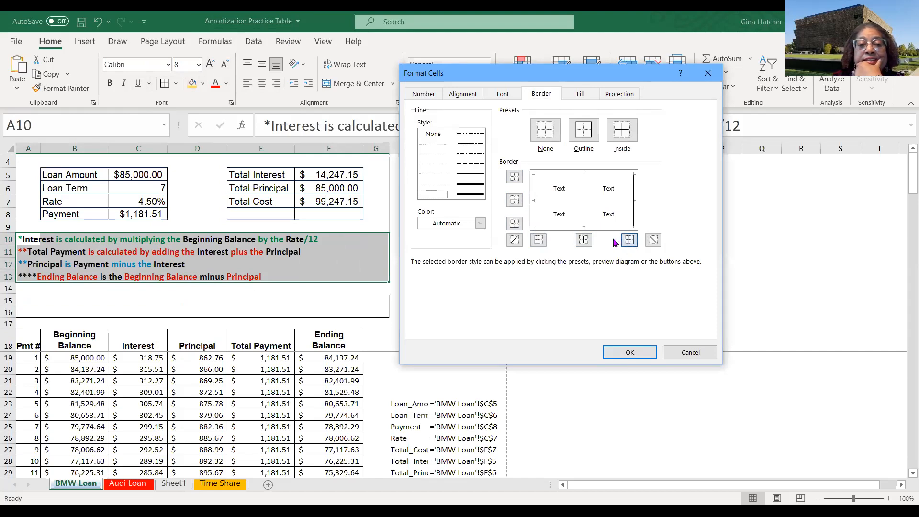
left_click(537, 243)
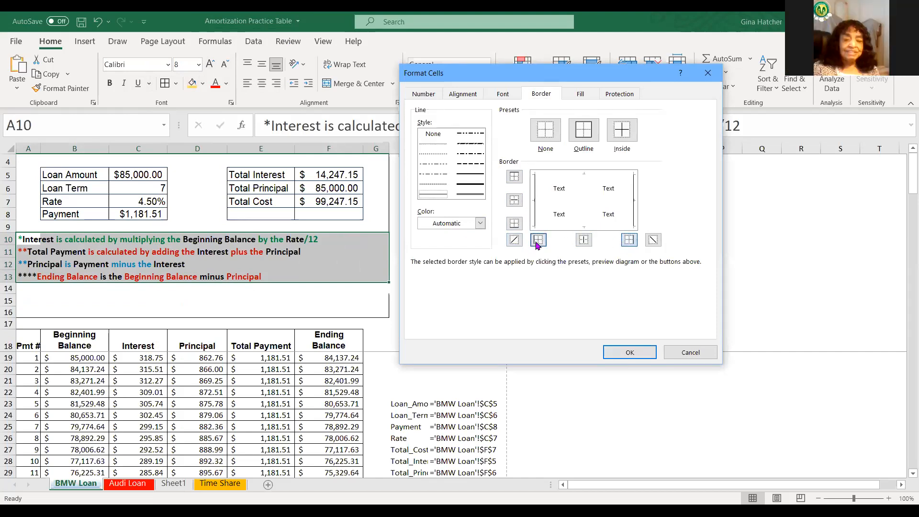
left_click(630, 353)
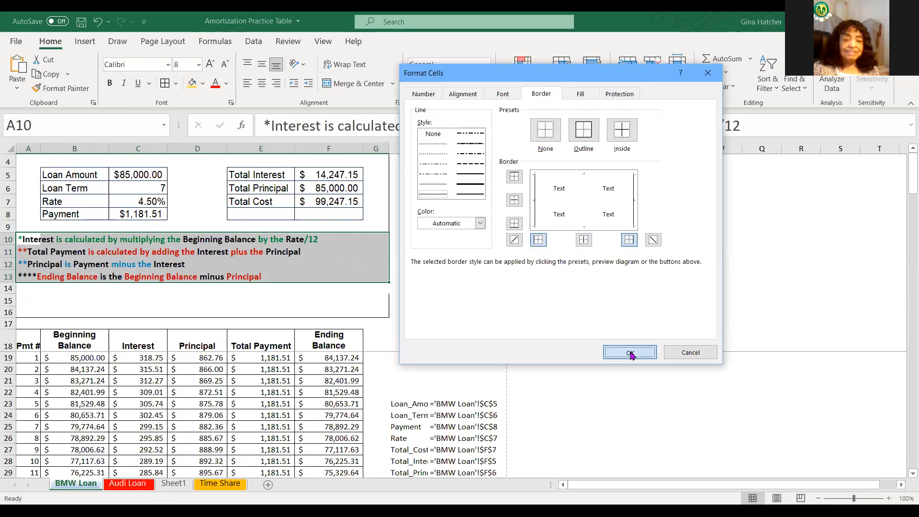
left_click(523, 225)
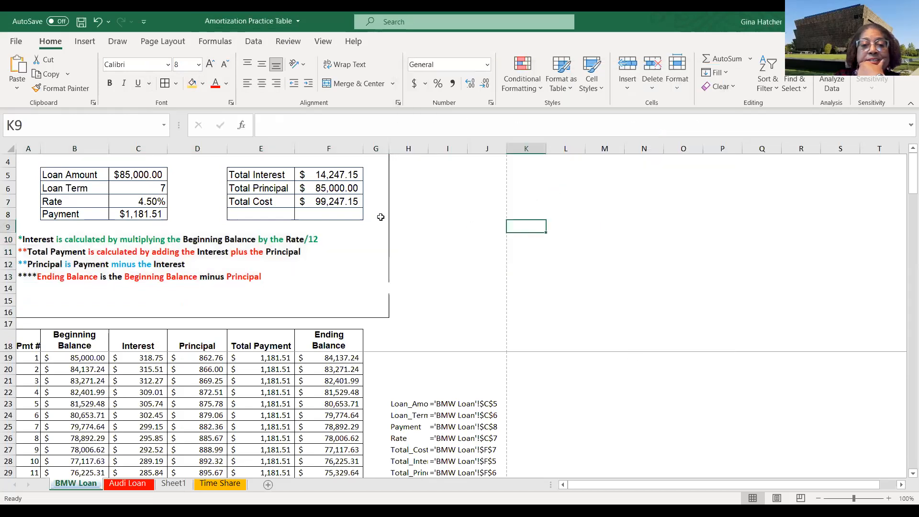
- Open the print preview of the BMW Loan sheet to check the note borders, then return to the sheet
scroll(389, 221, "down", 4)
scroll(396, 226, "up", 4)
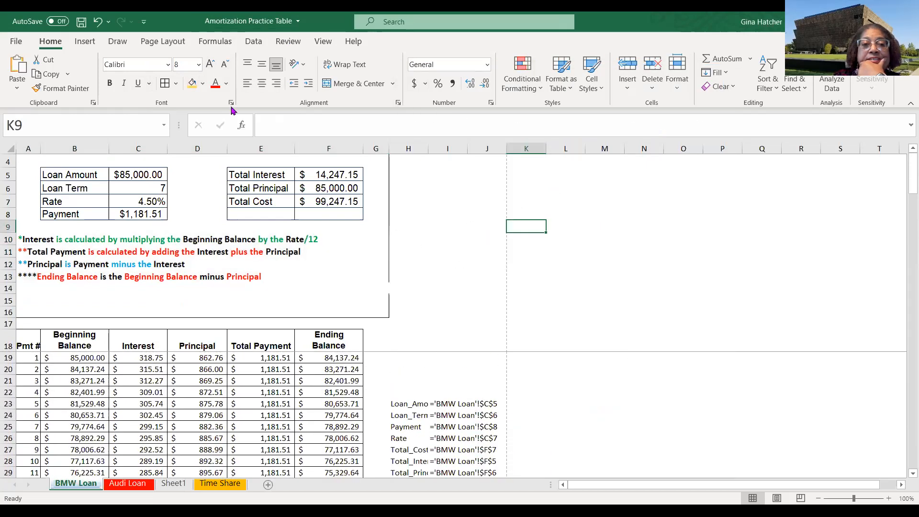
left_click(17, 41)
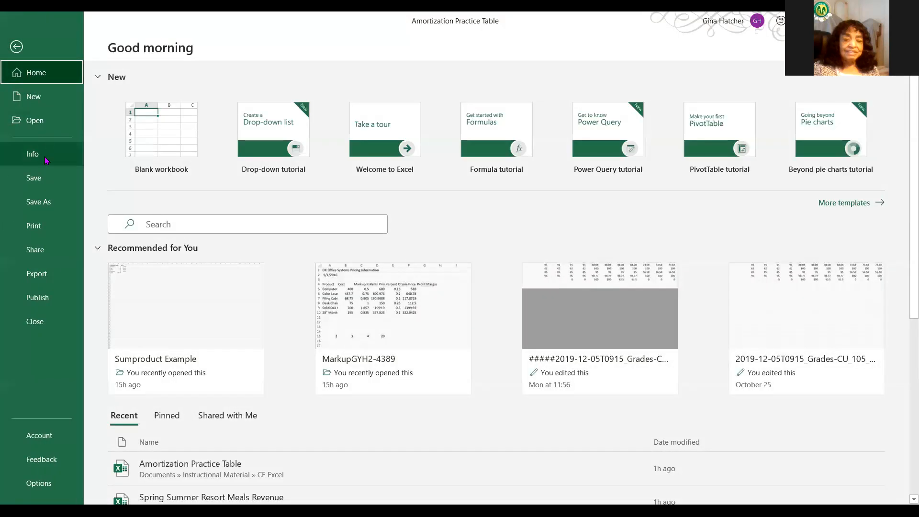
left_click(29, 228)
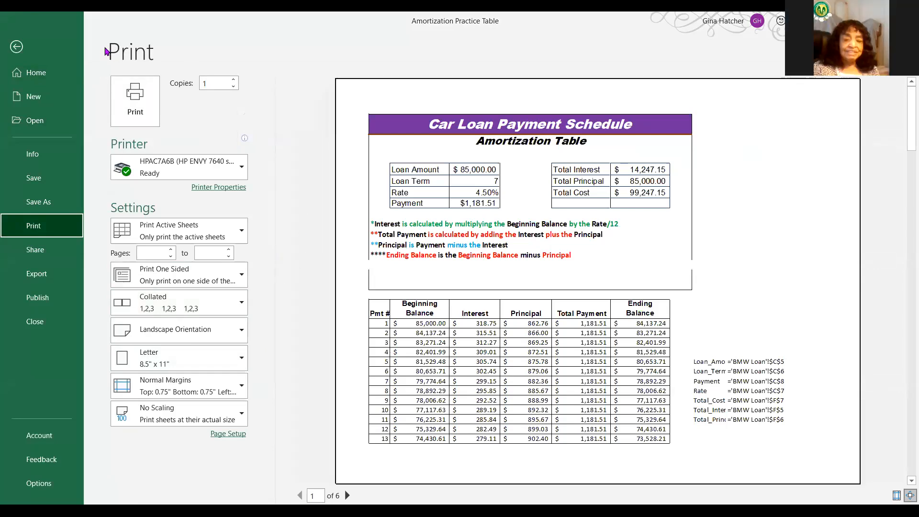
left_click(16, 46)
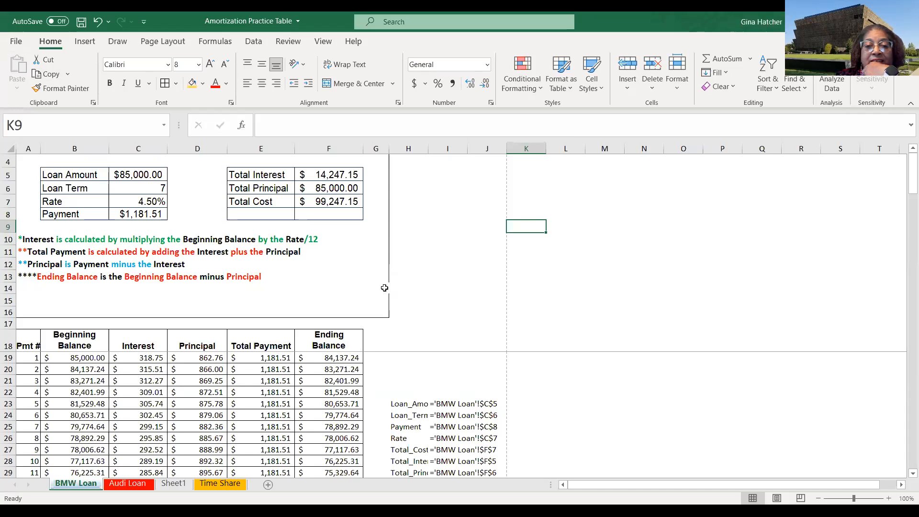
left_click(384, 287)
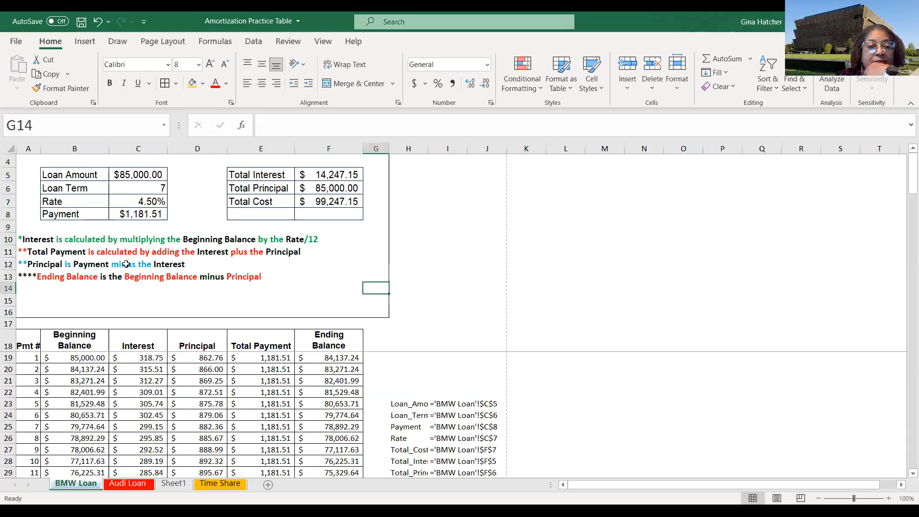
left_click(8, 287)
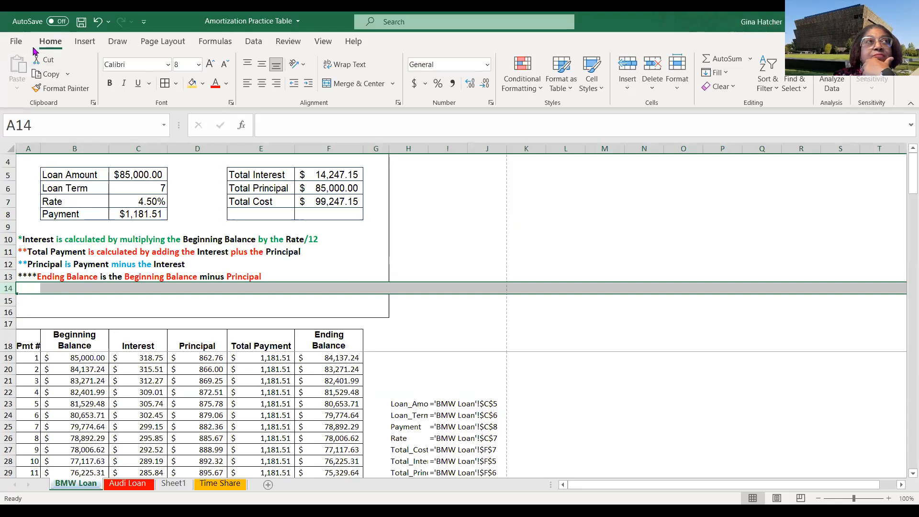
left_click(176, 84)
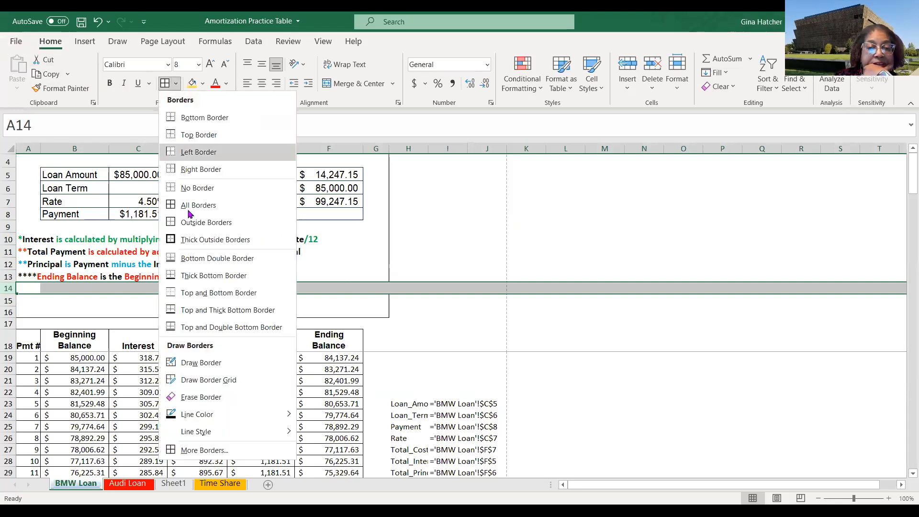
left_click(211, 359)
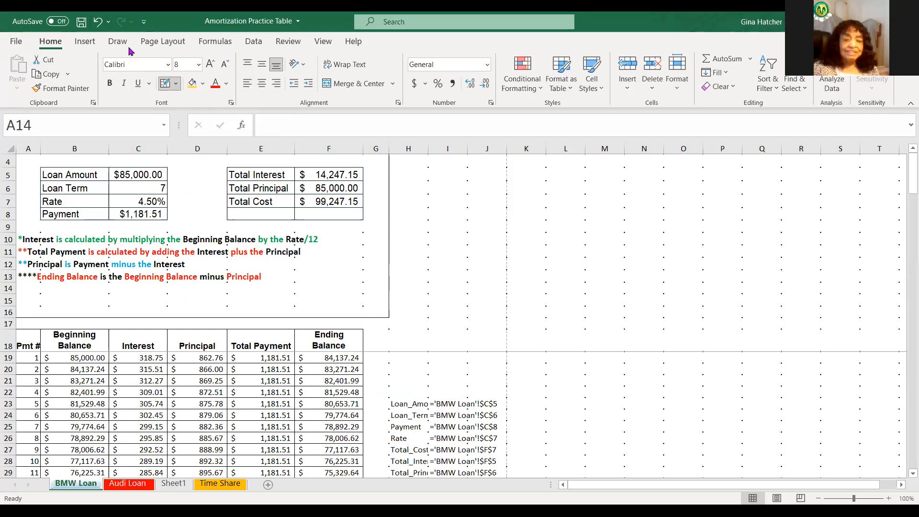
left_click(168, 88)
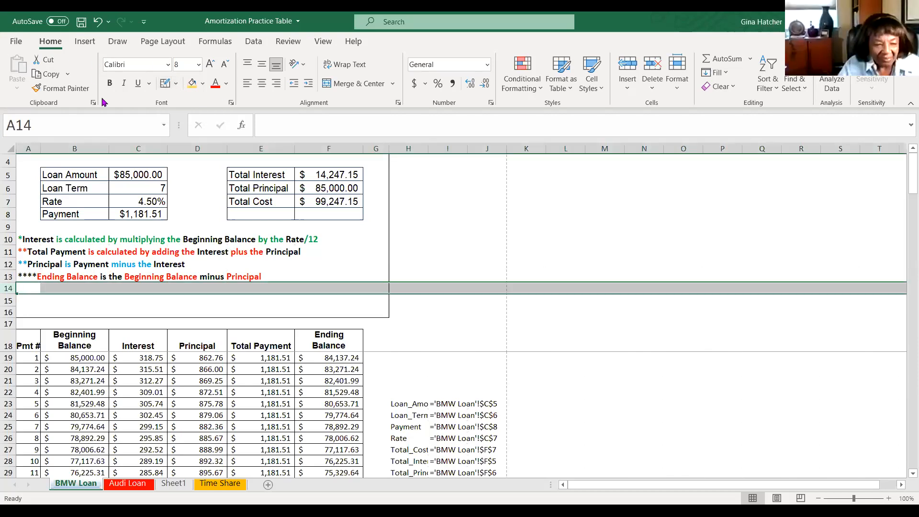
- Page through the BMW Loan print preview to see how the schedule splits across pages, then return to the sheet
left_click(18, 42)
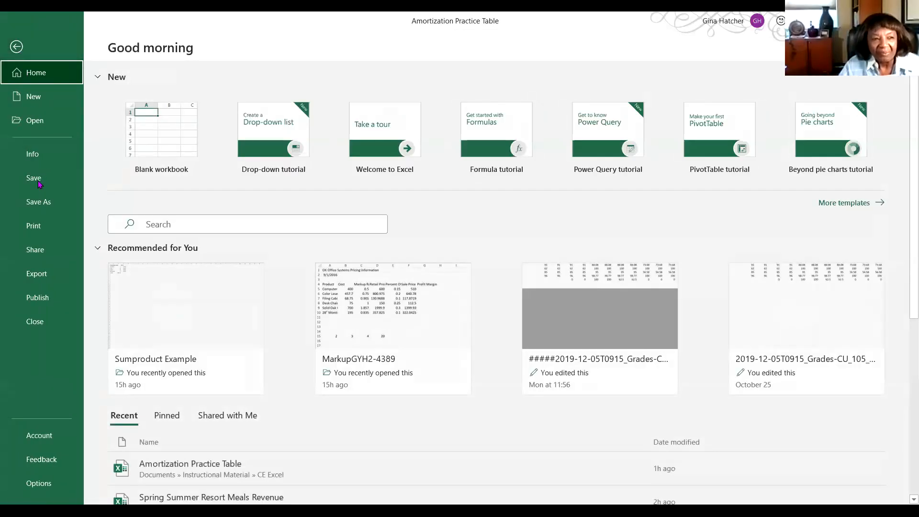
left_click(41, 228)
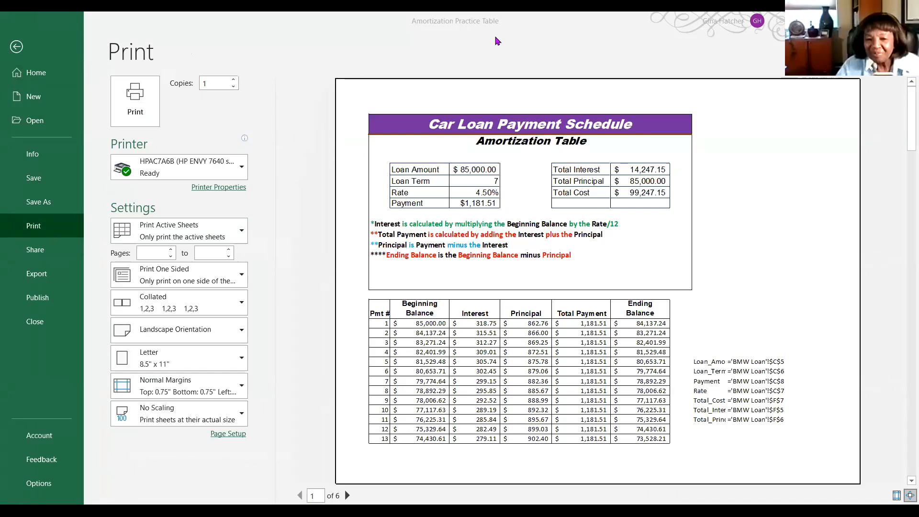
scroll(426, 208, "down", 10)
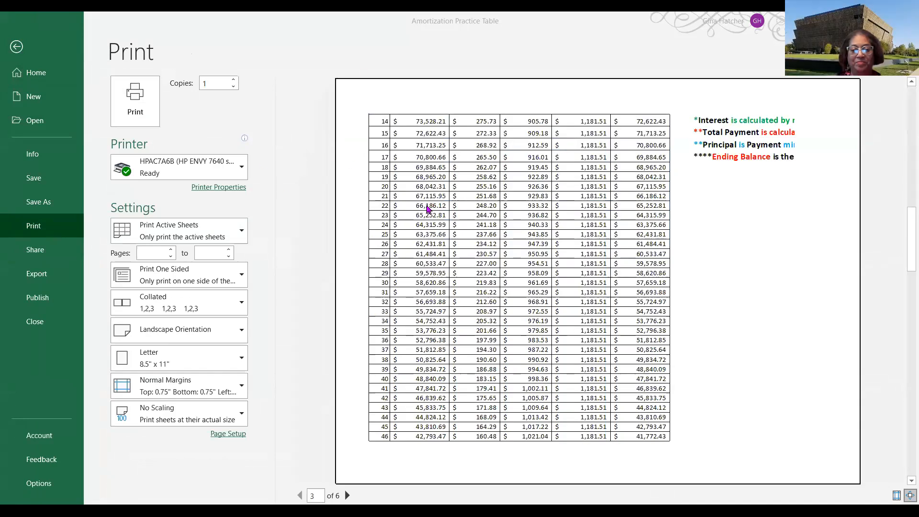
scroll(428, 209, "up", 10)
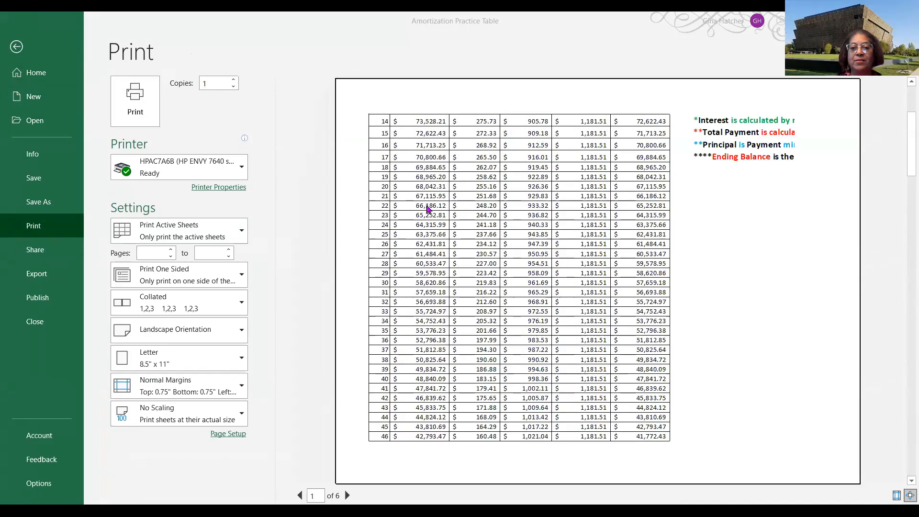
scroll(427, 209, "down", 2)
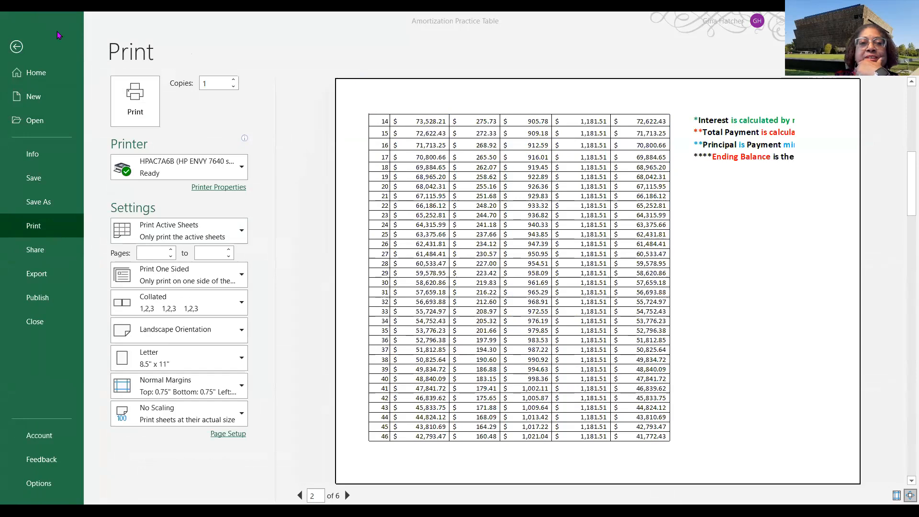
left_click(16, 46)
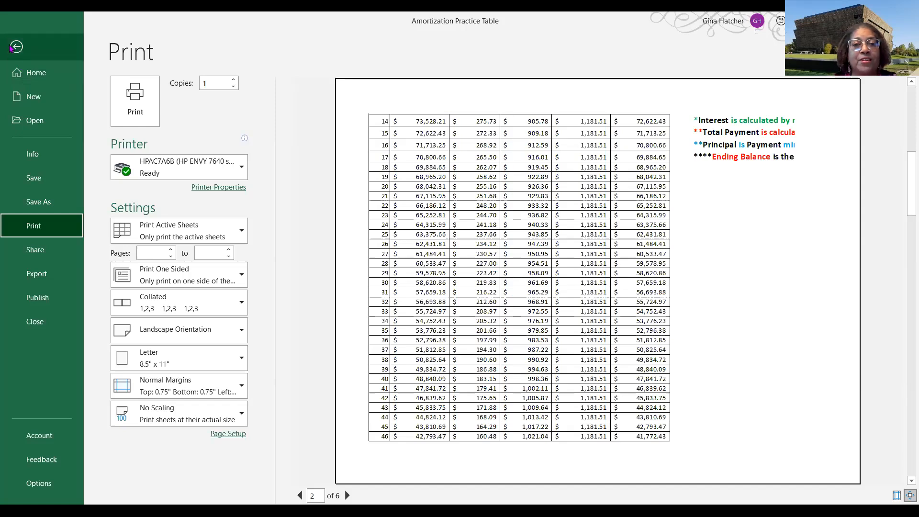
left_click(15, 49)
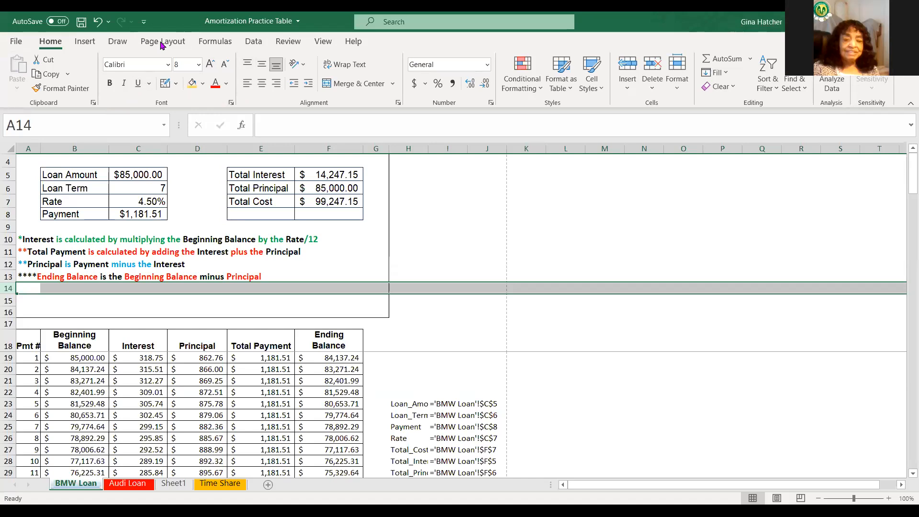
- Set row 18 as the print title row repeating at the top of every page, then preview the printed pages
left_click(219, 55)
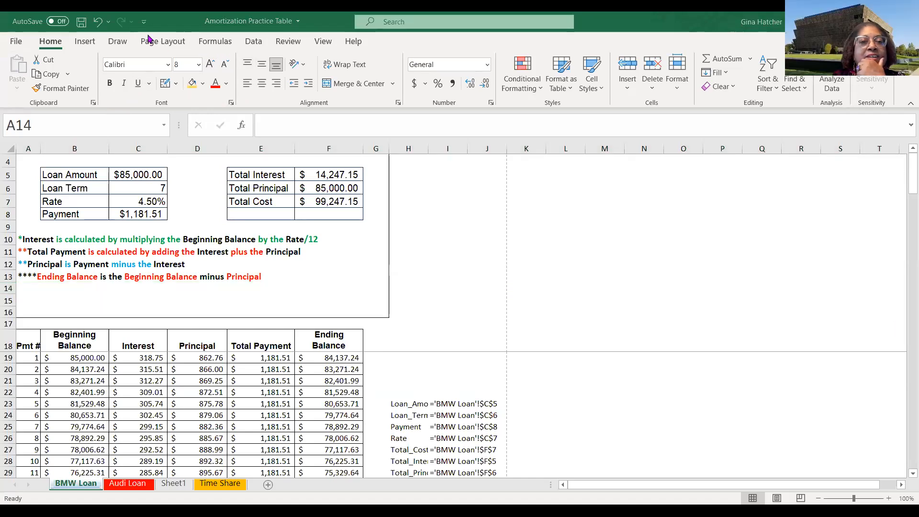
left_click(167, 44)
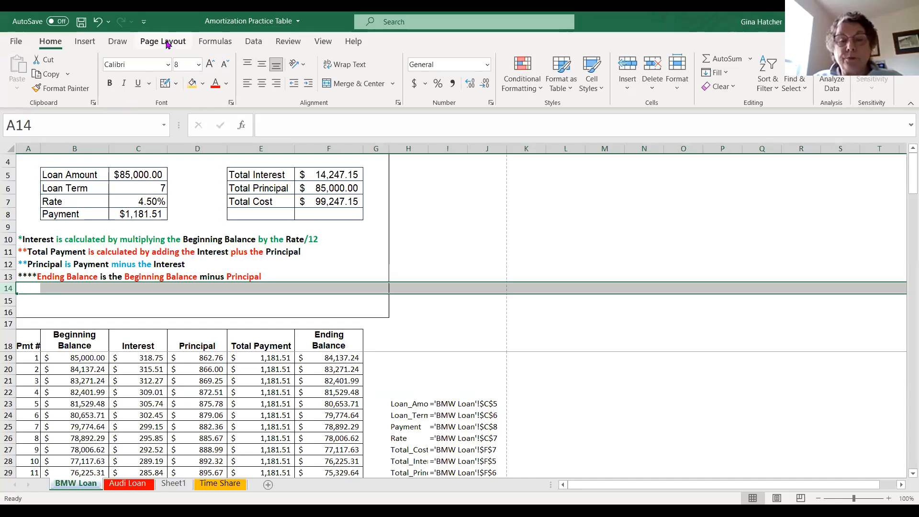
left_click(168, 43)
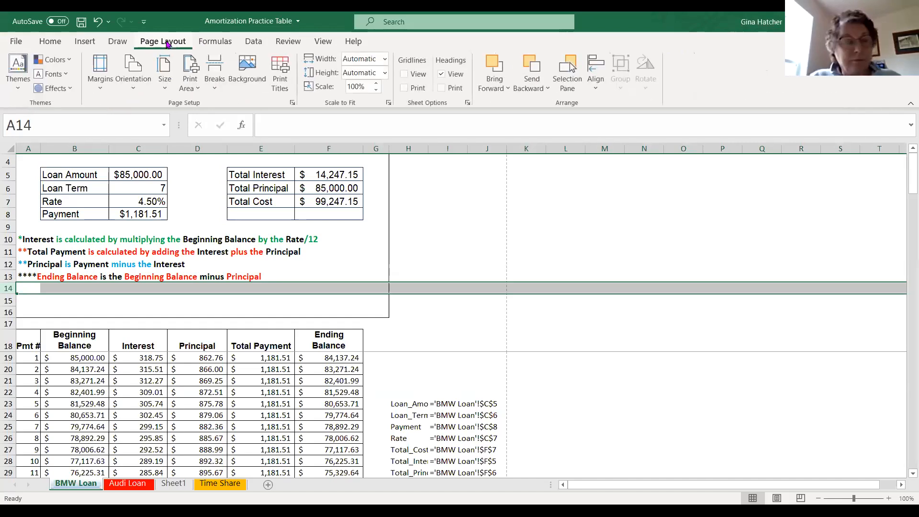
left_click(282, 78)
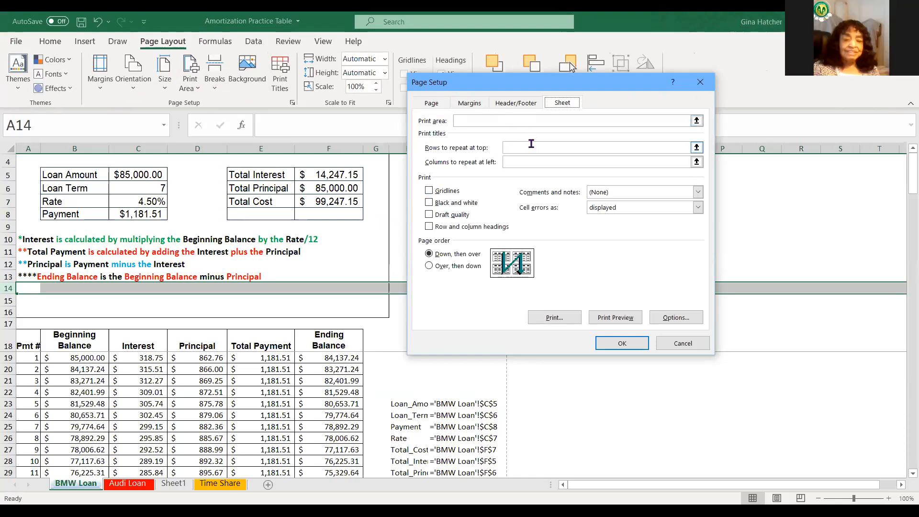
left_click(515, 148)
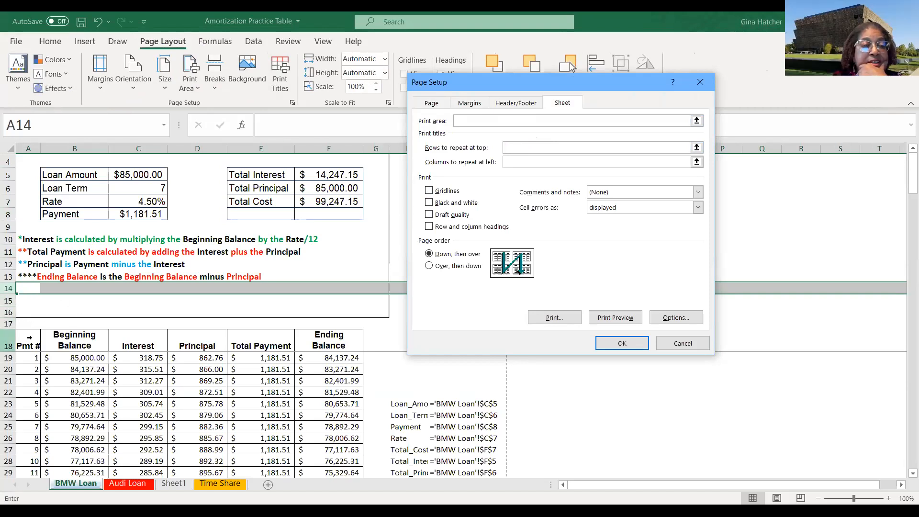
left_click(8, 343)
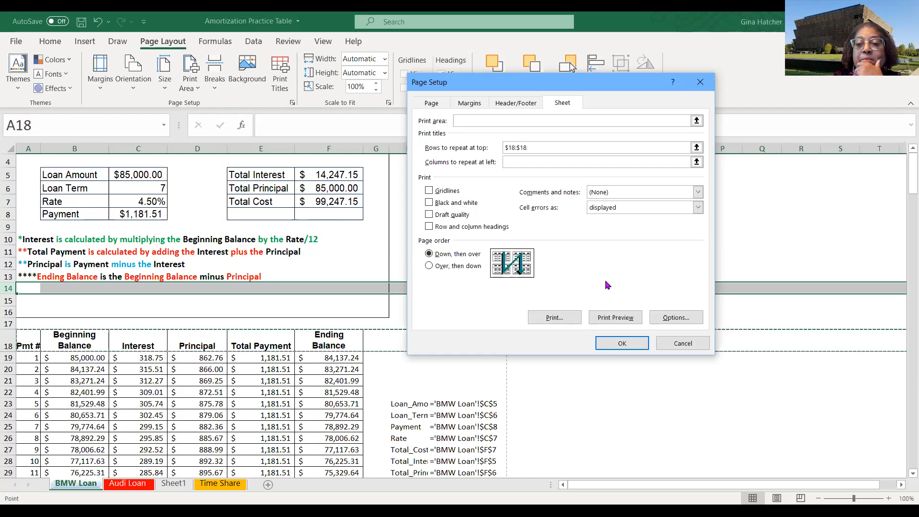
left_click(612, 318)
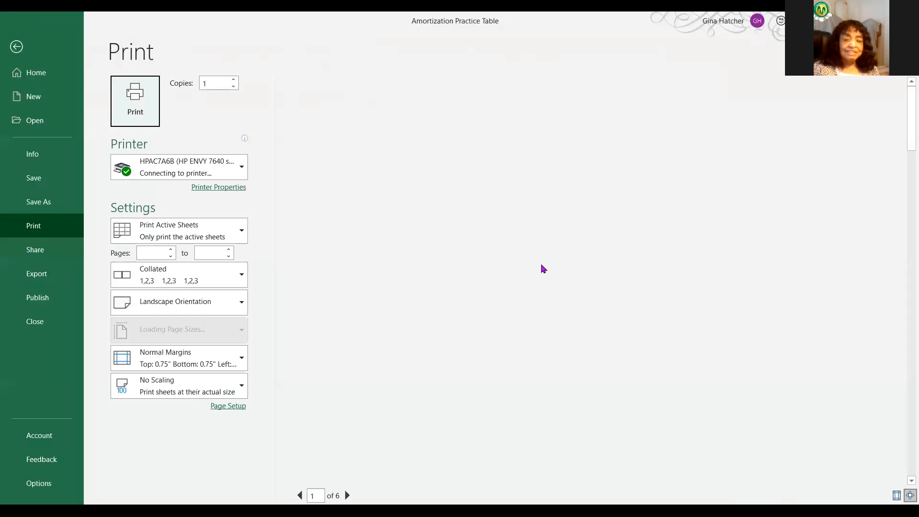
scroll(840, 447, "down", 1)
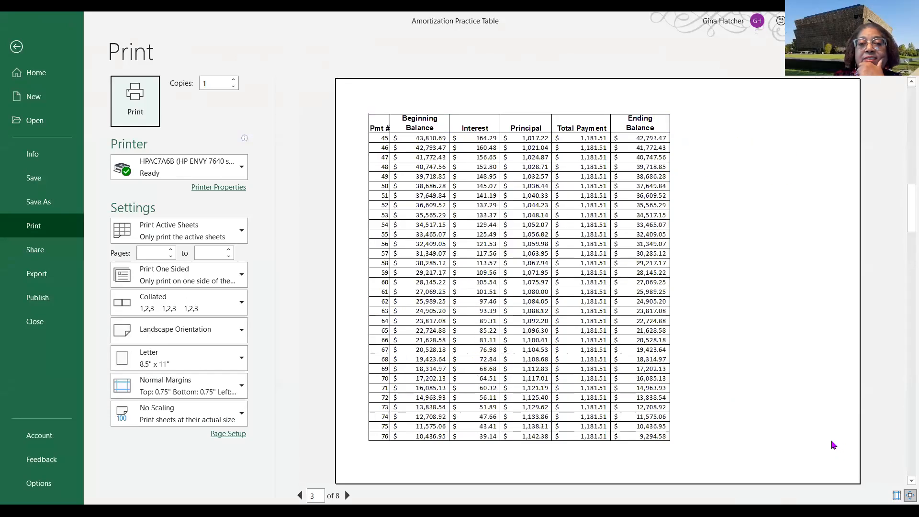
scroll(833, 446, "down", 1)
scroll(831, 445, "up", 2)
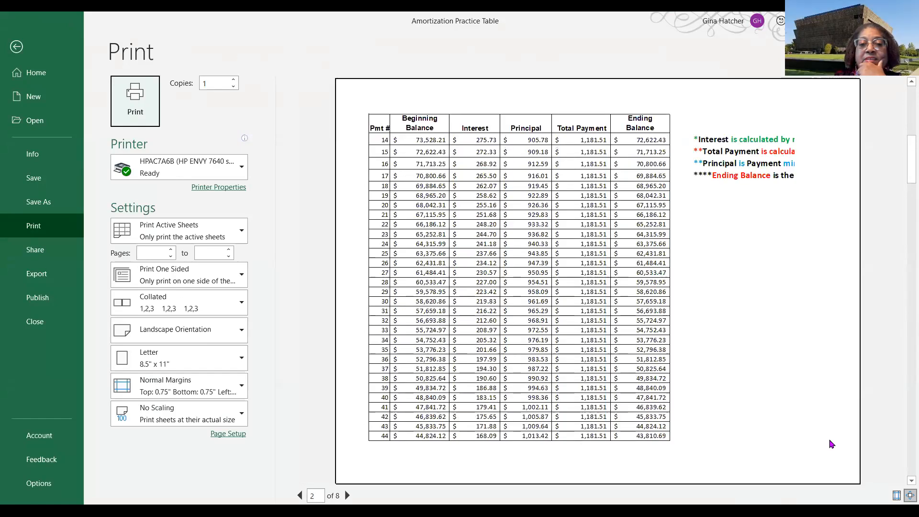
scroll(832, 444, "up", 1)
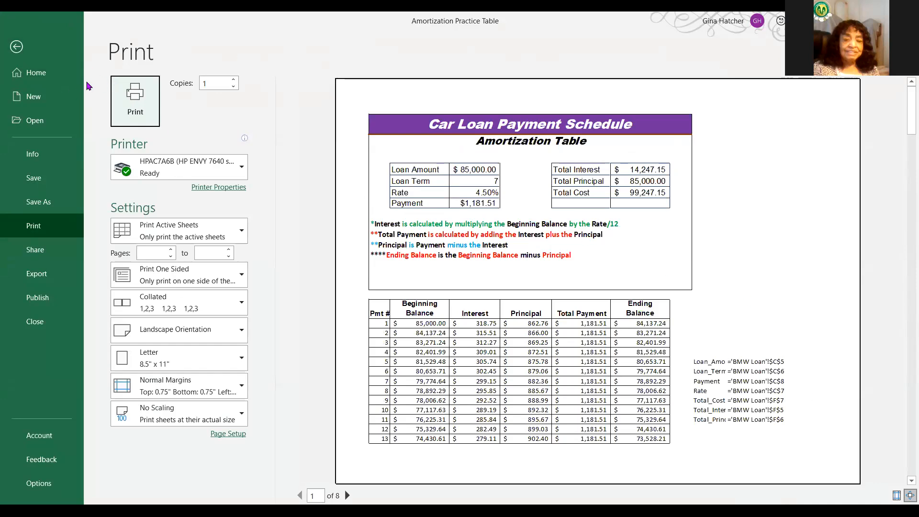
left_click(17, 46)
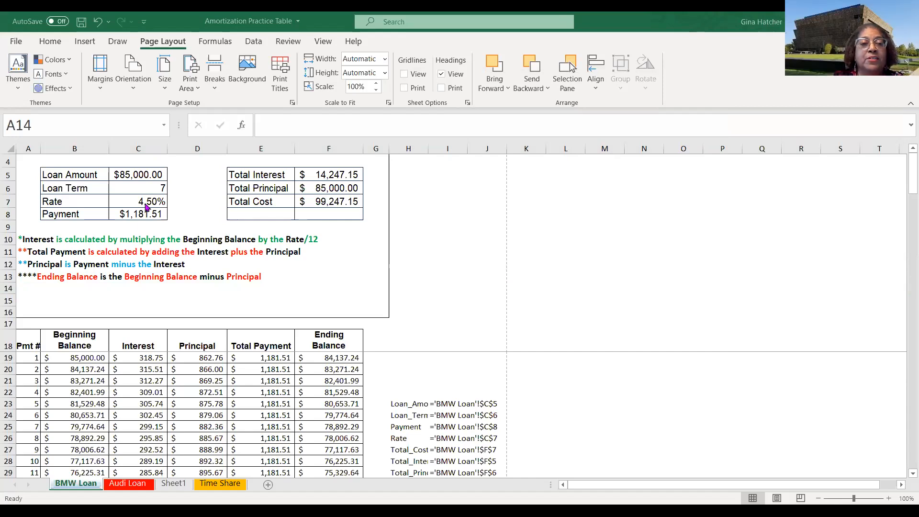
- Change the loan Rate to 2.75% to test the payment schedule
left_click(141, 201)
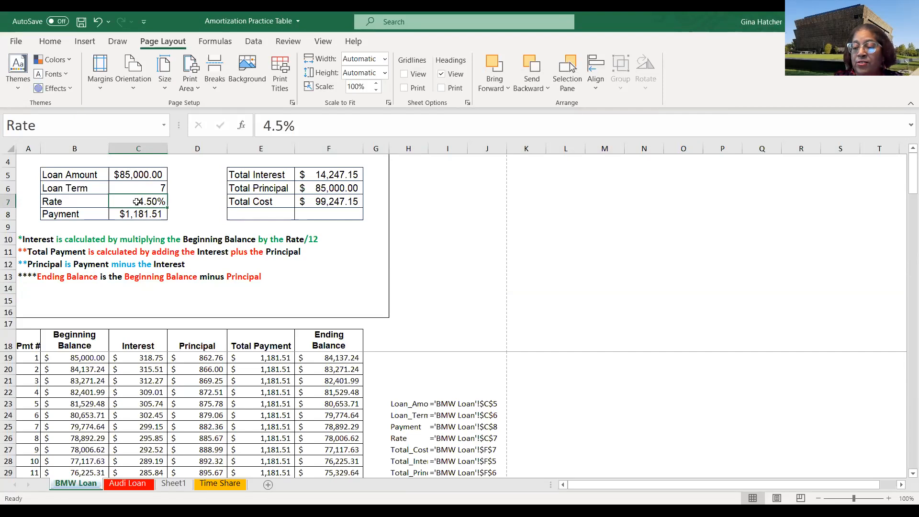
type("2.7")
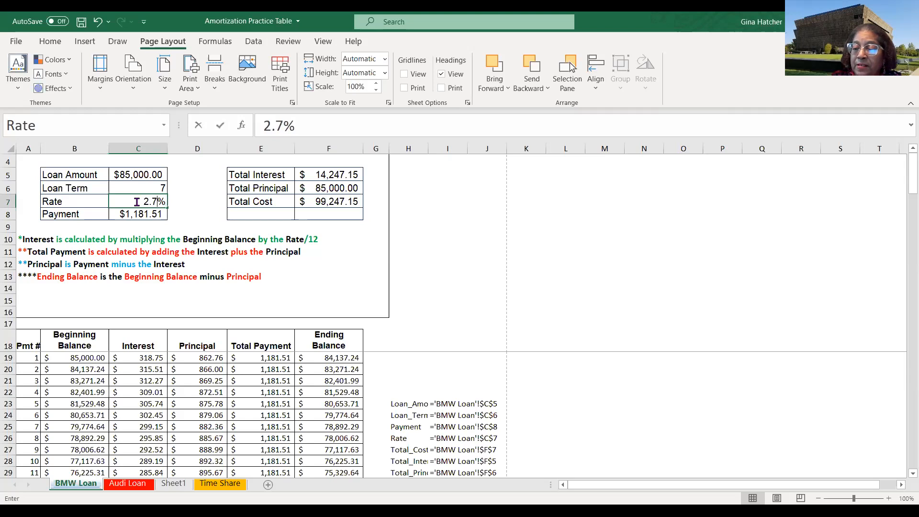
type("5")
key("Return")
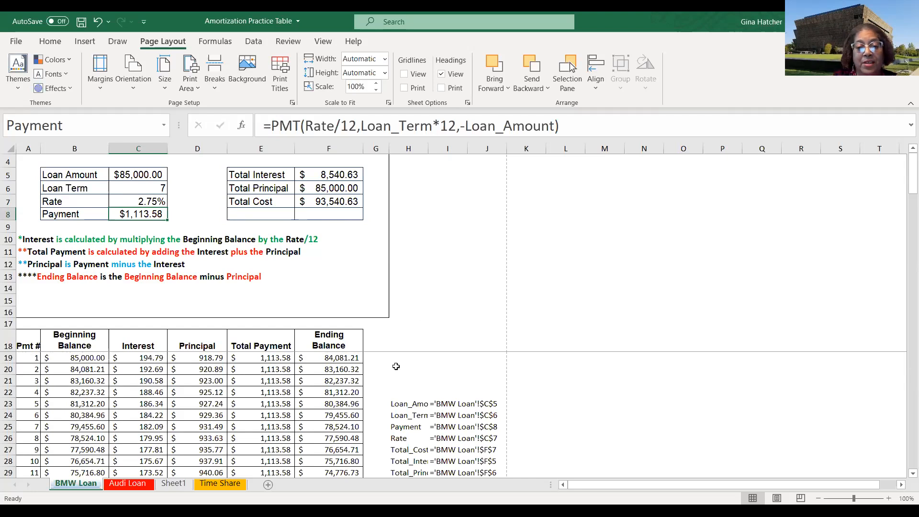
- Scroll to the end of the BMW Loan schedule to check the last payment rows, then return to the top
scroll(340, 413, "down", 9)
scroll(327, 388, "down", 16)
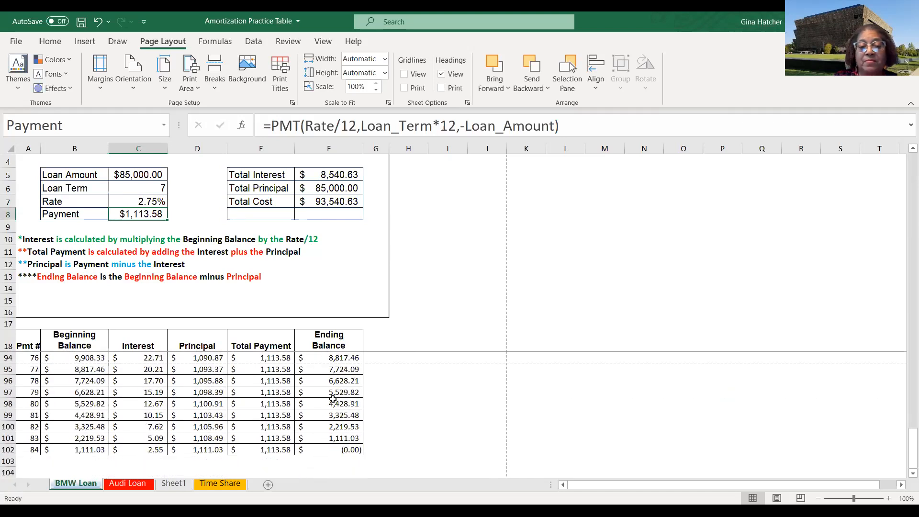
scroll(332, 399, "up", 13)
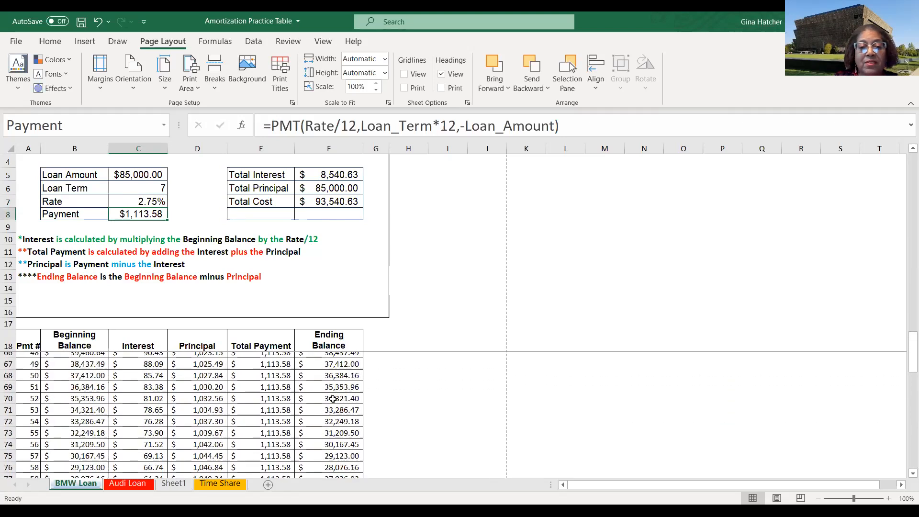
scroll(333, 399, "up", 12)
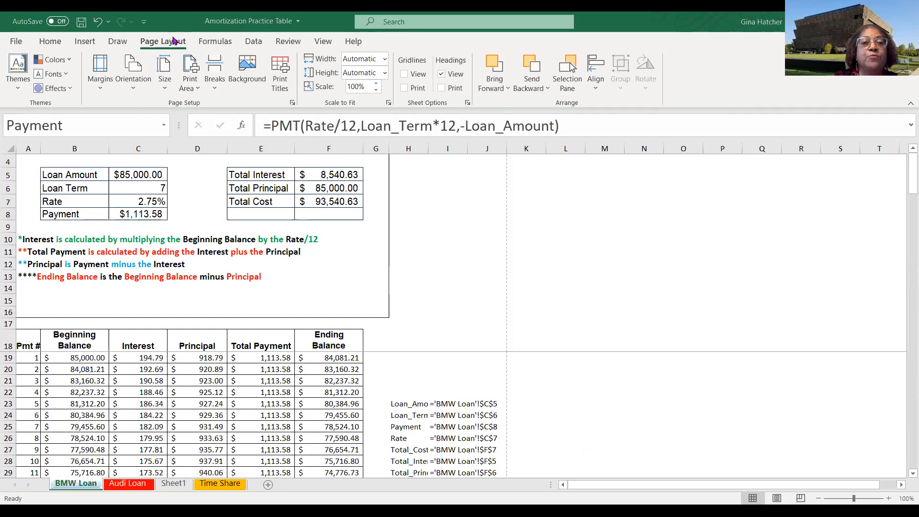
- Browse the Financial function library to examine the available loan functions
left_click(216, 42)
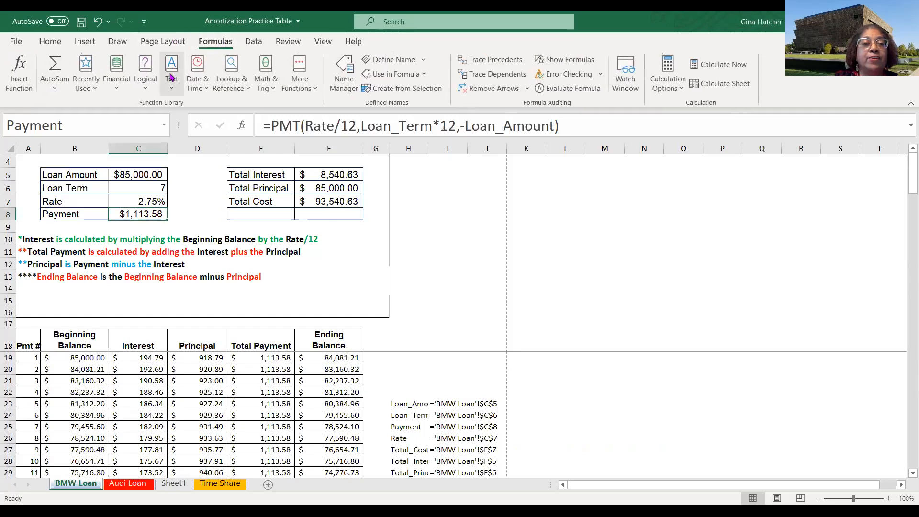
left_click(120, 92)
scroll(150, 164, "down", 3)
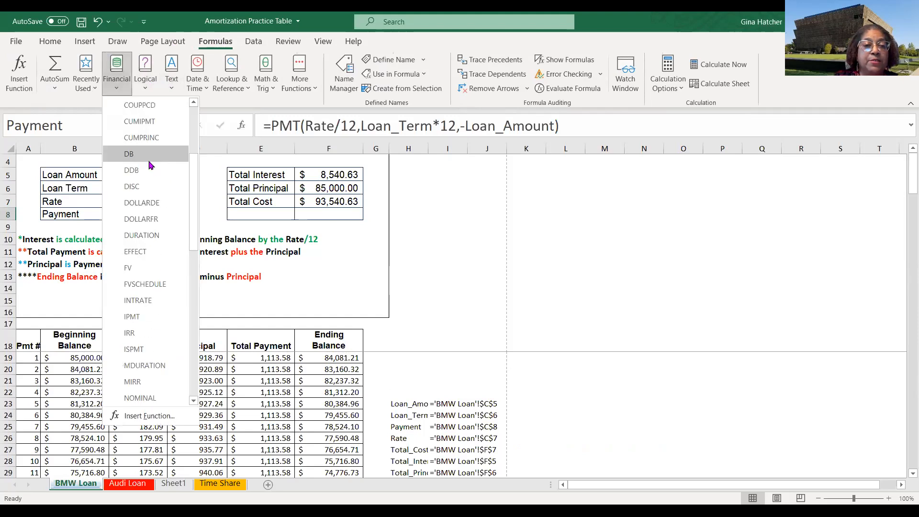
scroll(150, 164, "up", 2)
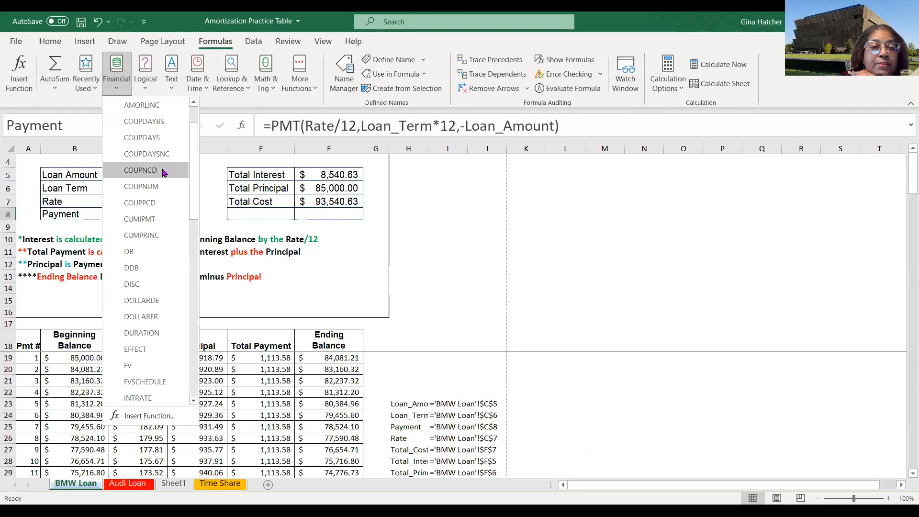
scroll(160, 180, "up", 1)
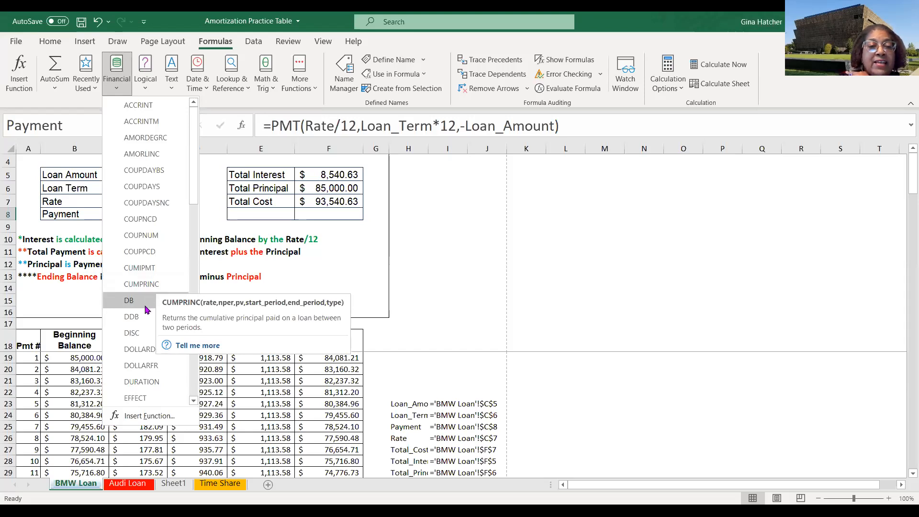
scroll(142, 331, "down", 2)
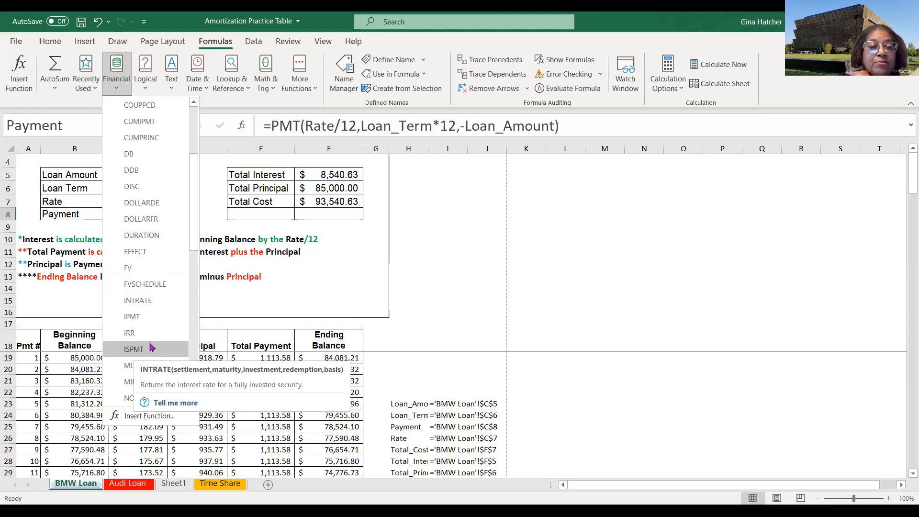
scroll(143, 335, "down", 1)
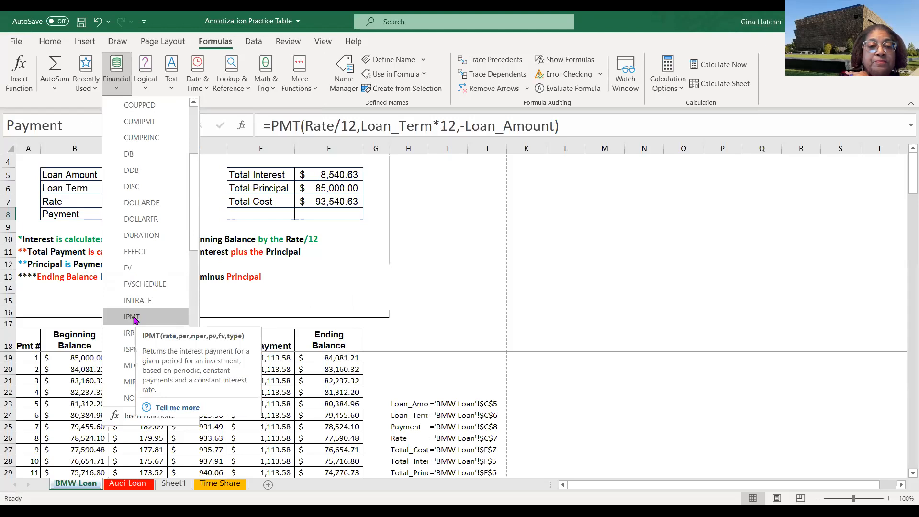
left_click(133, 318)
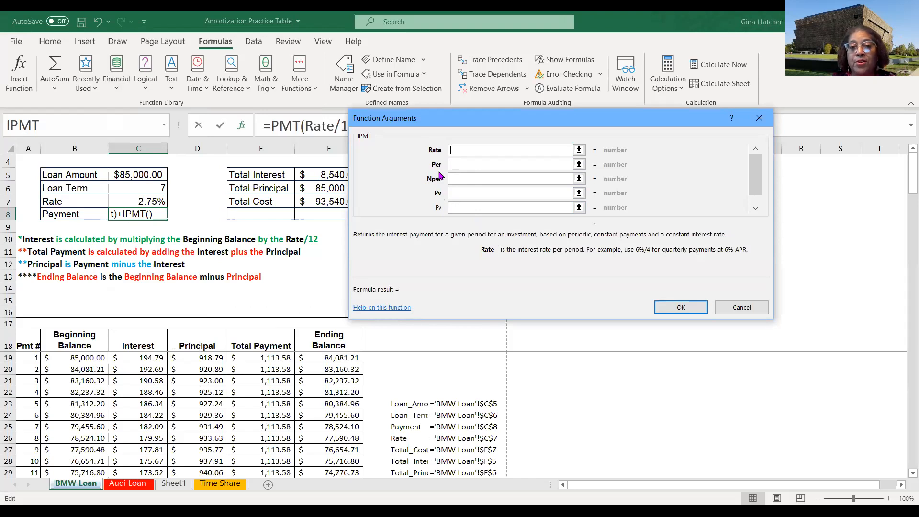
left_click(673, 309)
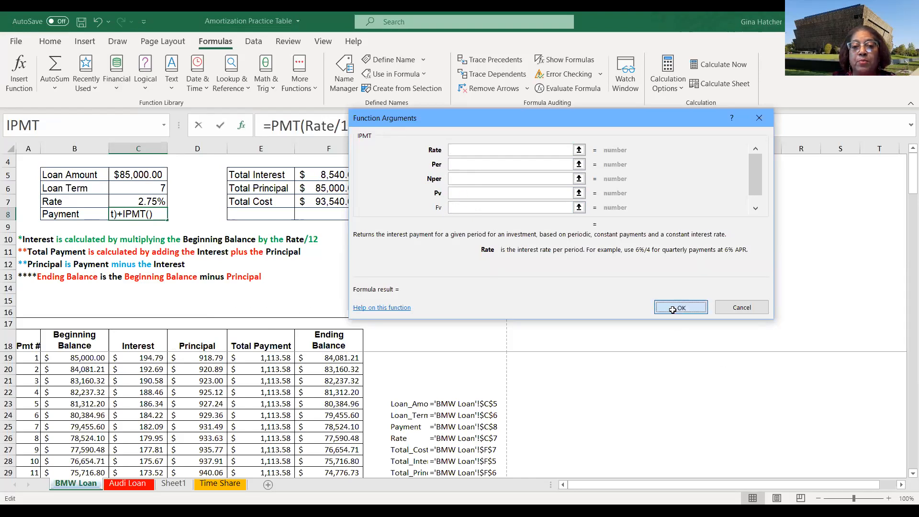
left_click(660, 379)
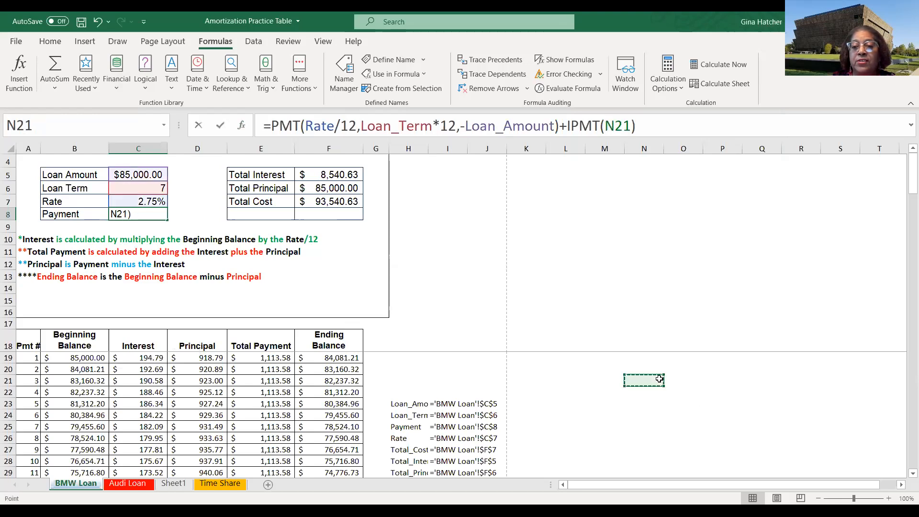
key("Escape")
- Start a PMT formula in cell N21 by picking PMT from the function autocomplete list
left_click(660, 379)
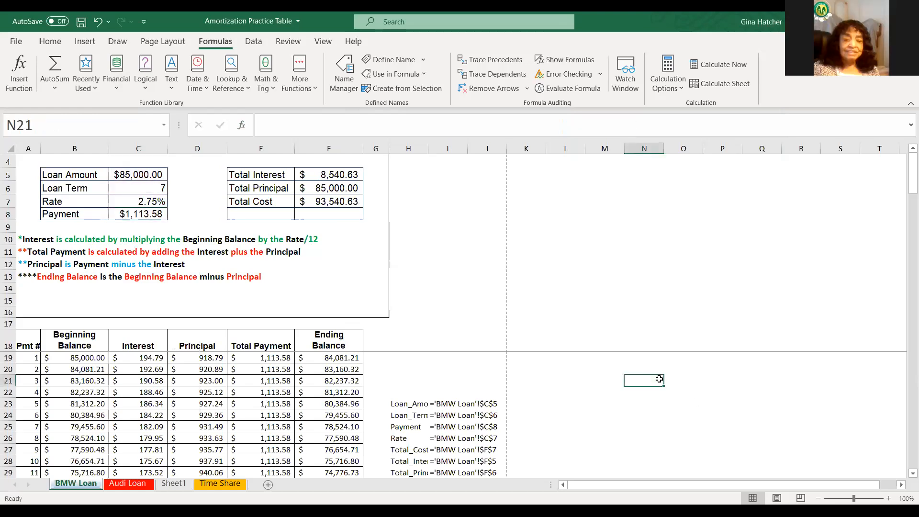
type("=")
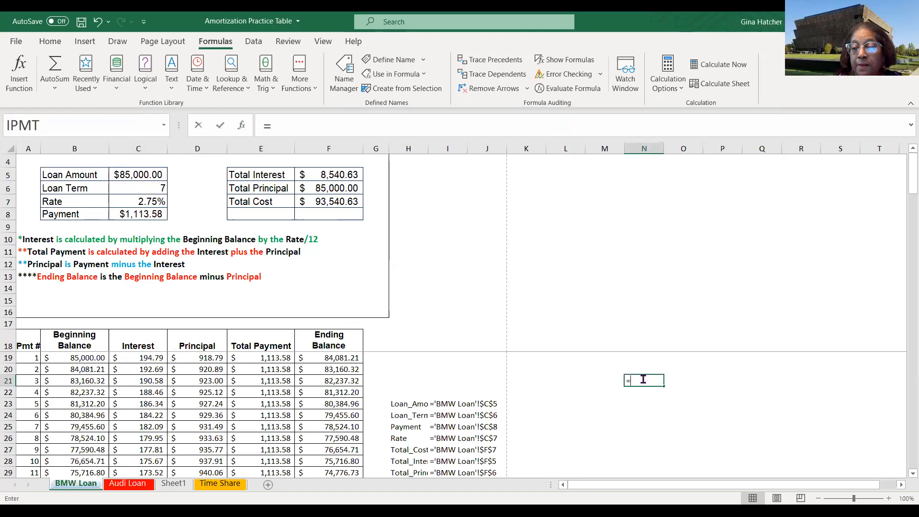
type("im")
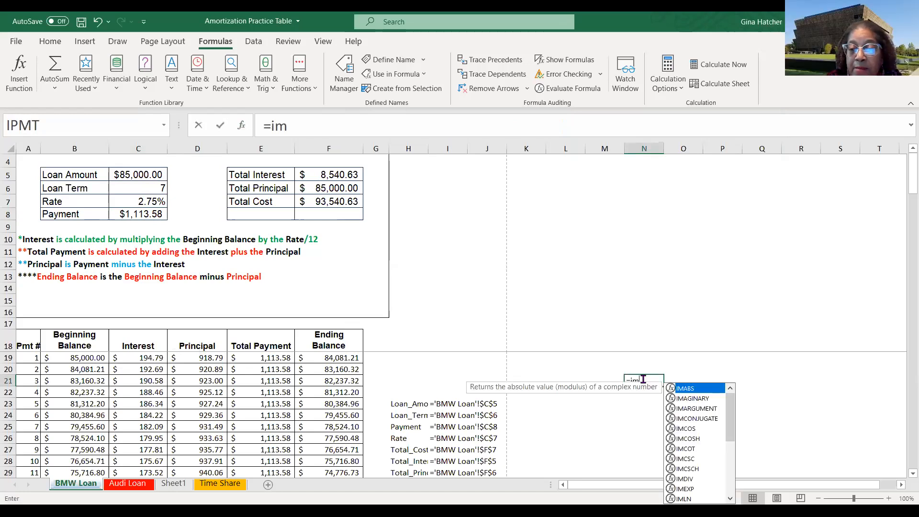
type("m")
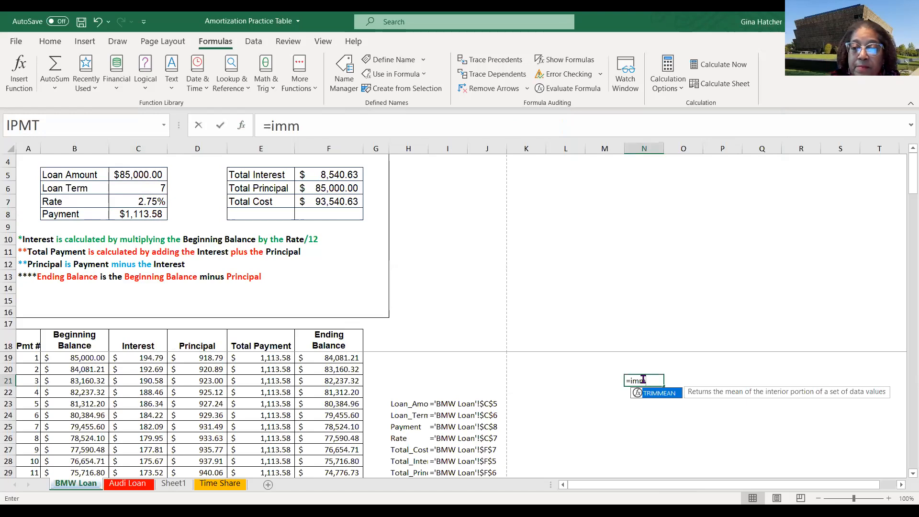
key("BackSpace")
key("BackSpace")
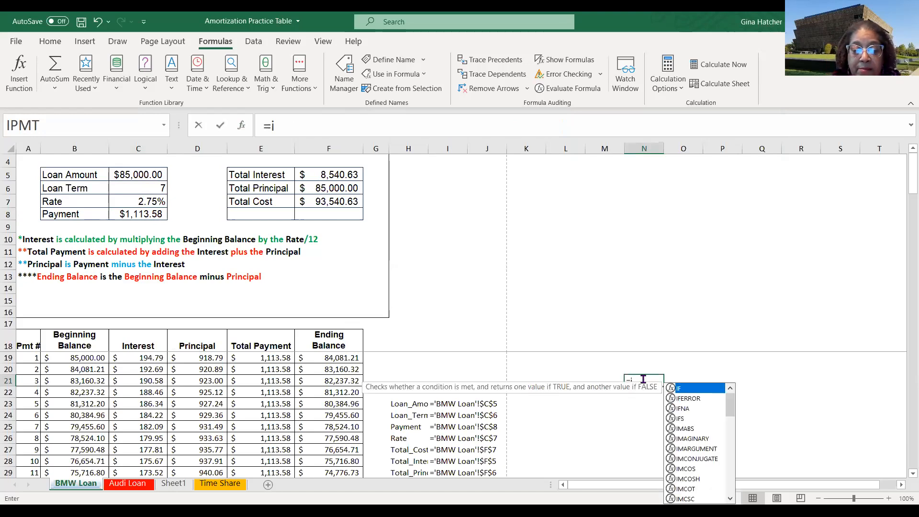
type("pmt")
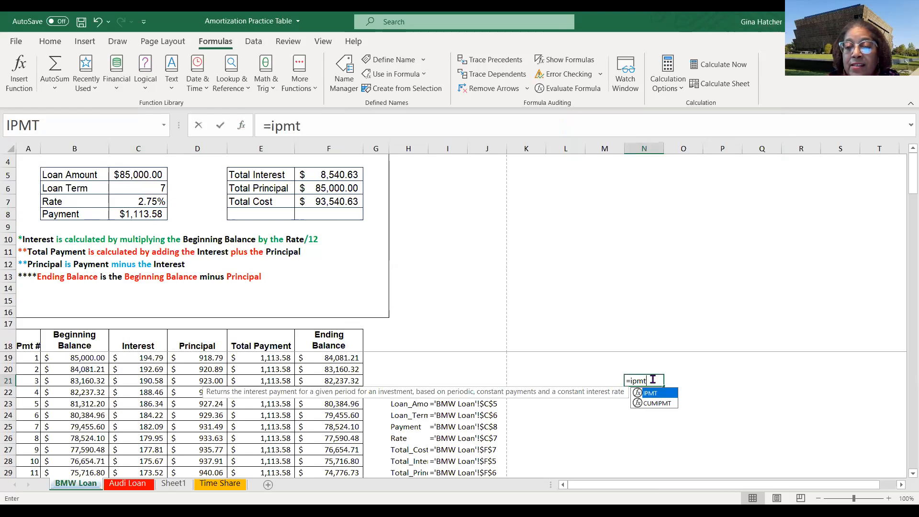
key("F2")
key("BackSpace")
key("BackSpace")
key("BackSpace")
key("BackSpace")
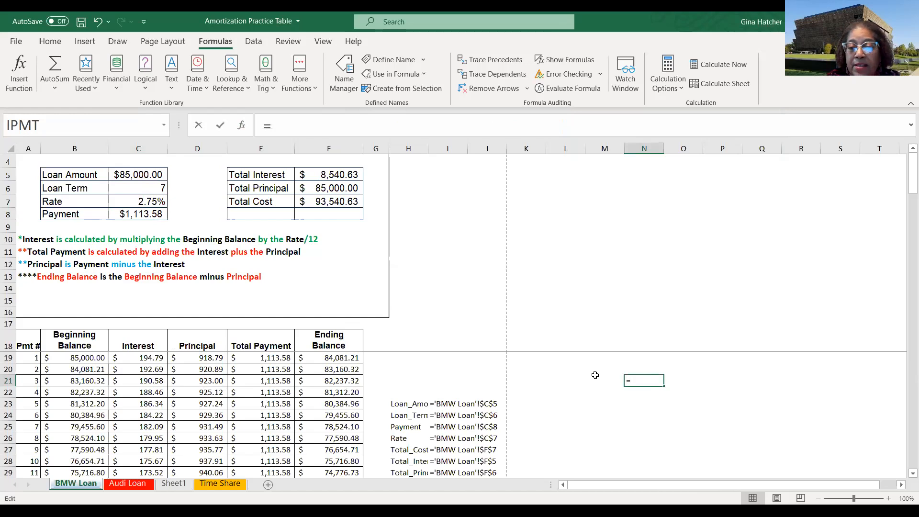
type("pmt")
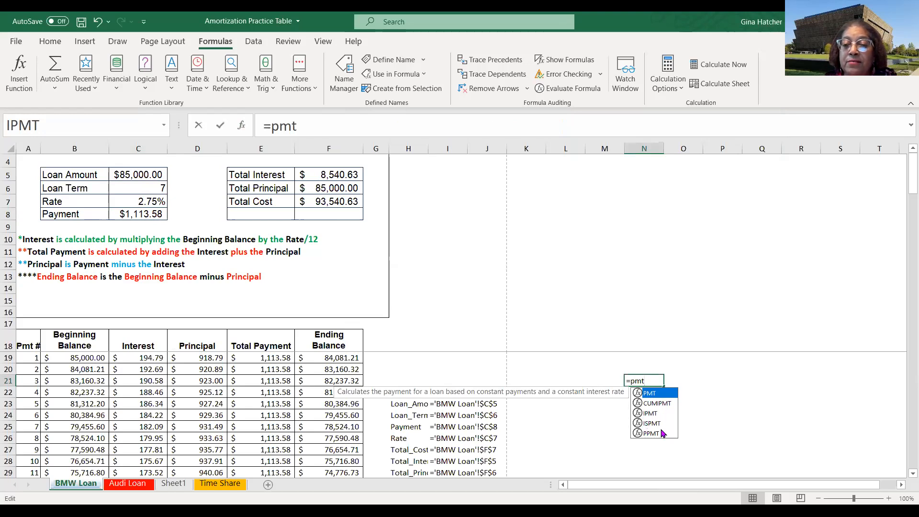
double_click(650, 393)
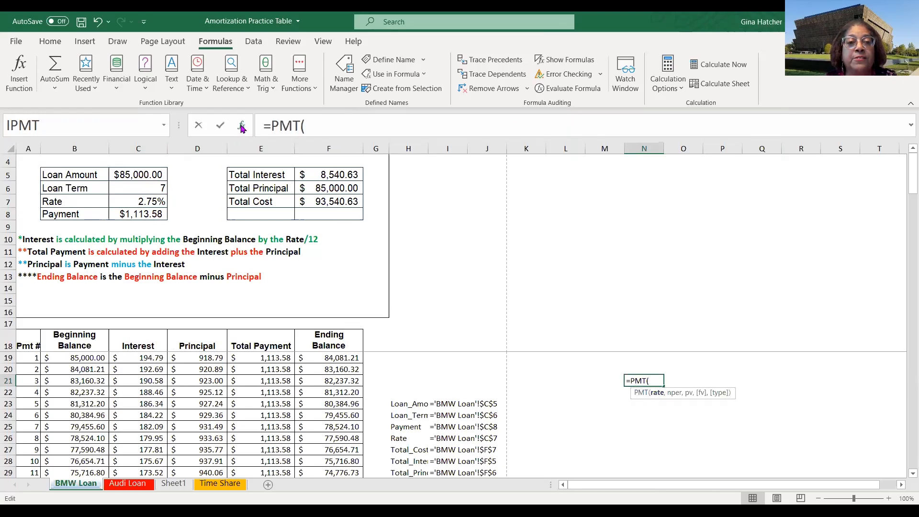
- Open the PMT function arguments dialog, review each argument's description, and cancel the formula
left_click(242, 126)
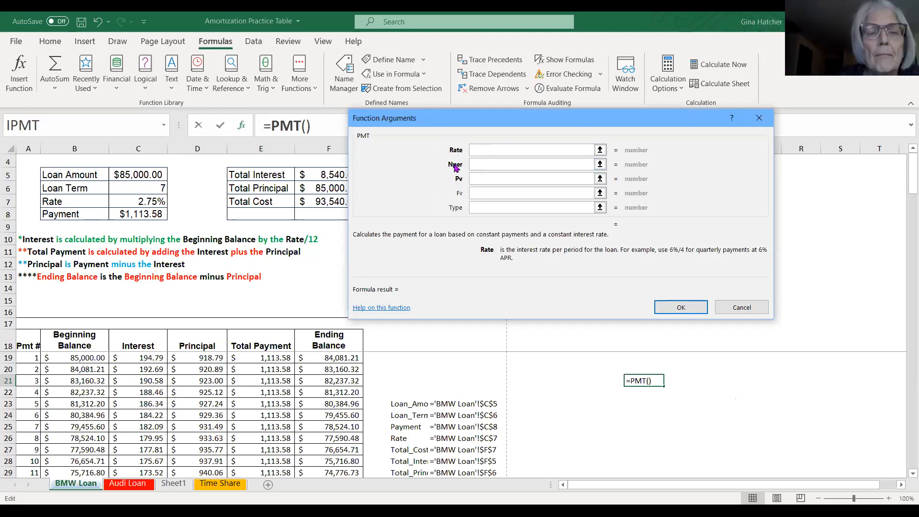
left_click(475, 163)
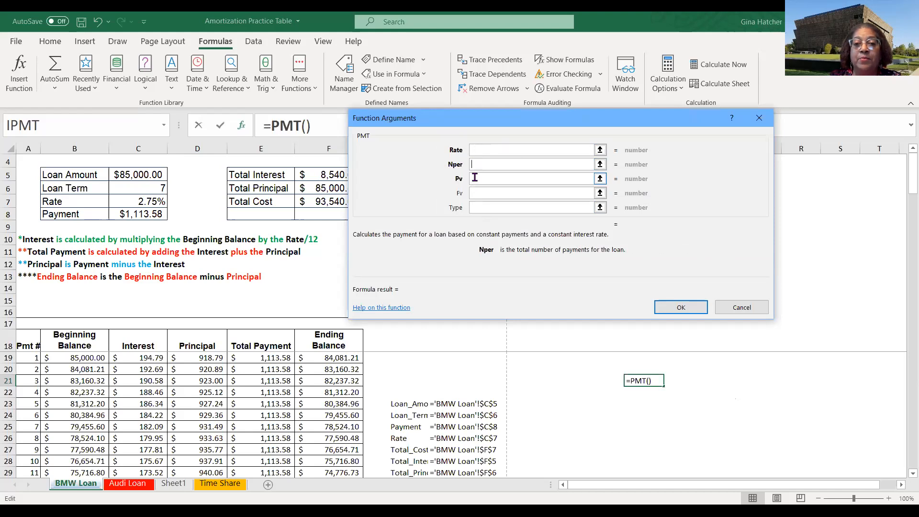
left_click(475, 178)
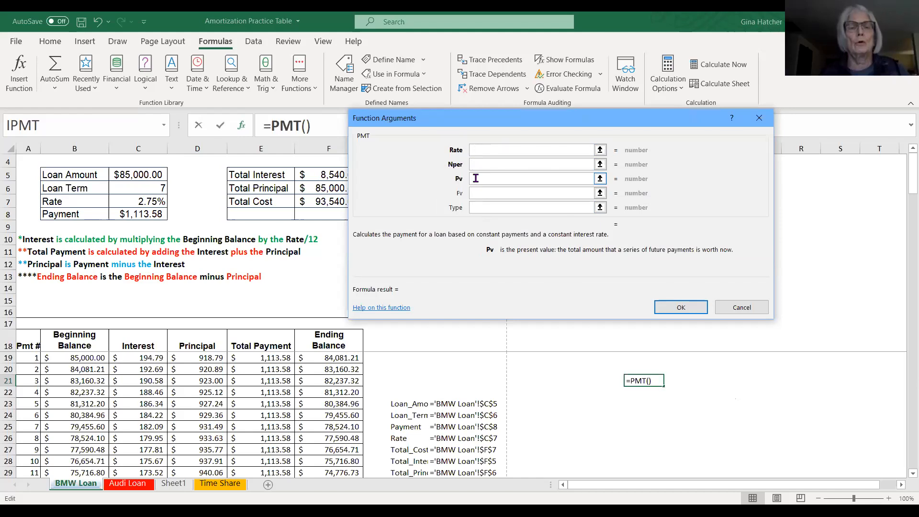
left_click(477, 194)
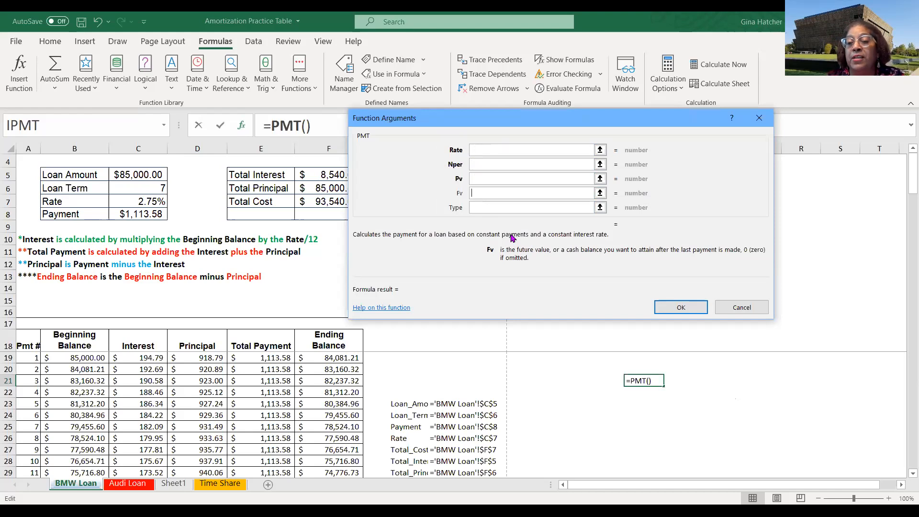
left_click(477, 206)
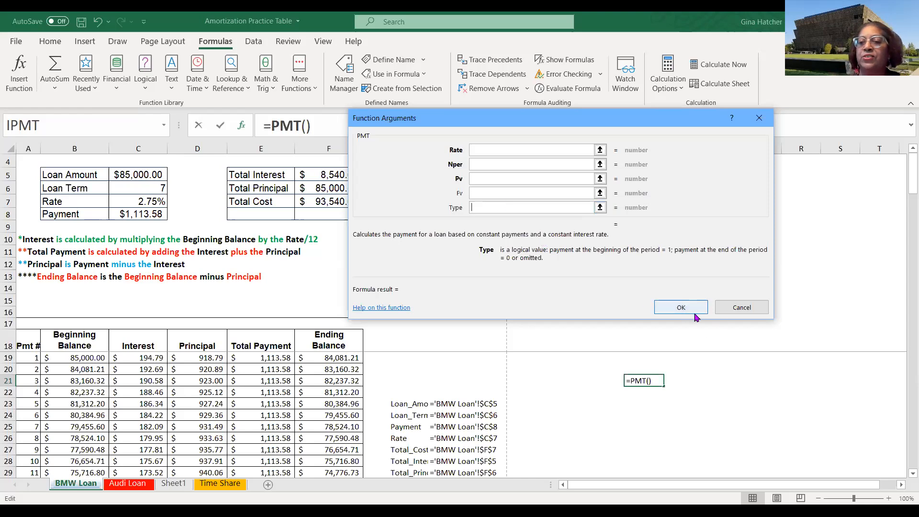
left_click(734, 310)
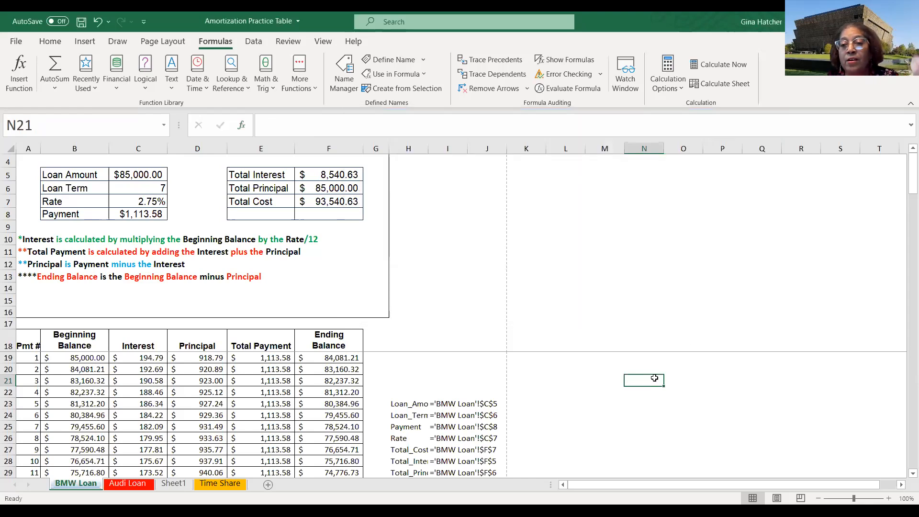